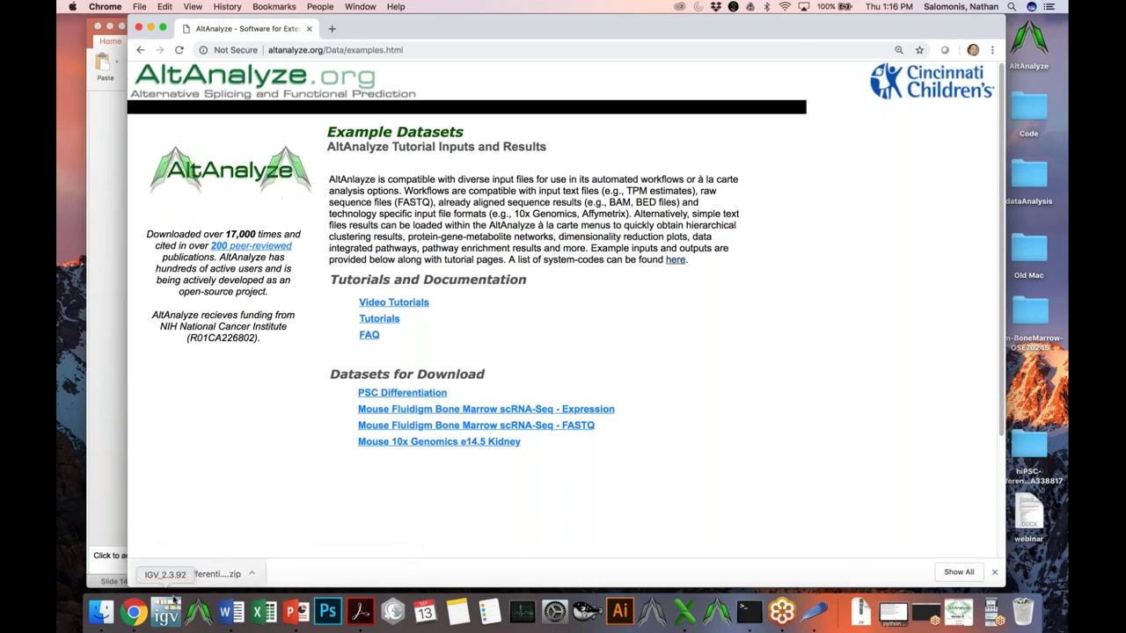
# Open the downloaded hiPSC-Differentiation-PRJNA338817 archive, enter the extracted folder's inputs subfolder, and reposition the file window
pyautogui.click(199, 574)
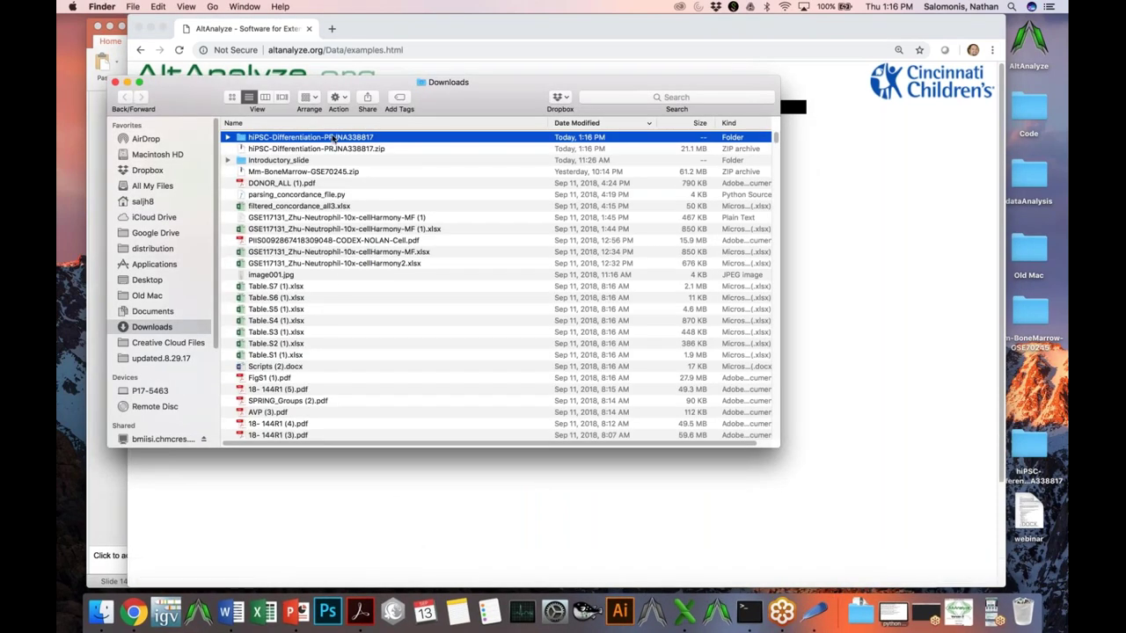
pyautogui.doubleClick(335, 139)
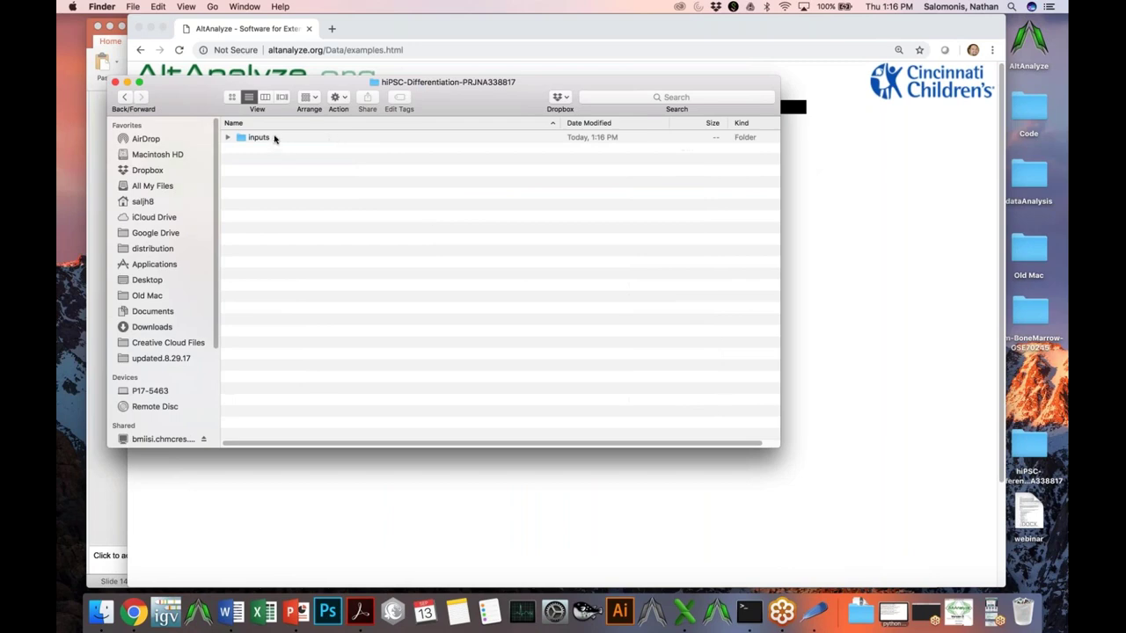
pyautogui.click(274, 138)
pyautogui.doubleClick(268, 138)
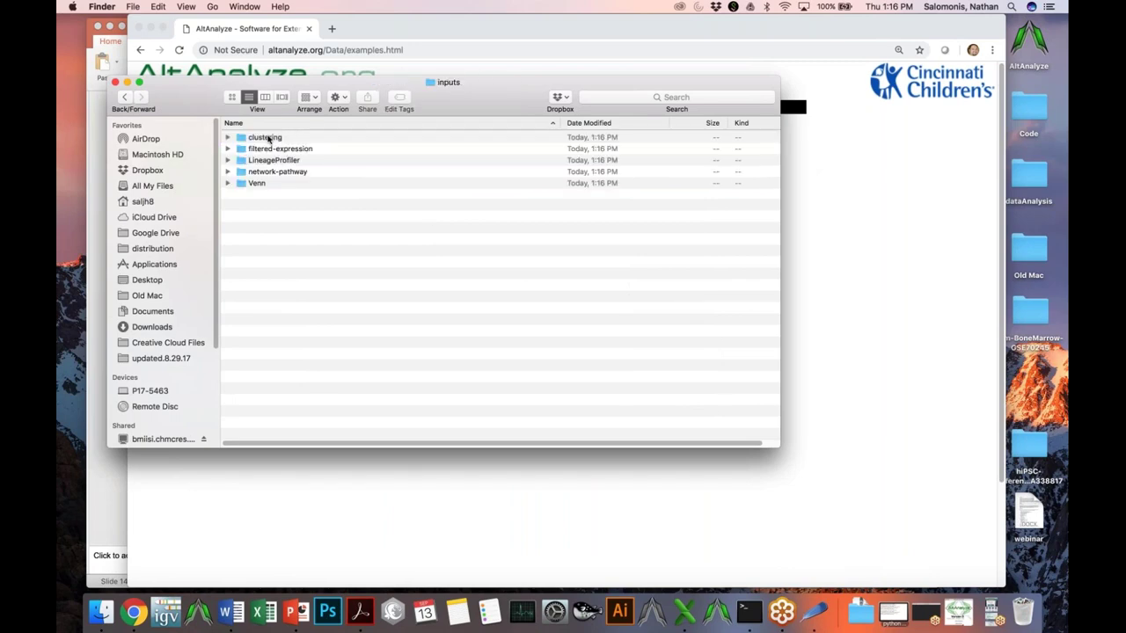
pyautogui.moveTo(399, 83); pyautogui.dragTo(347, 228)
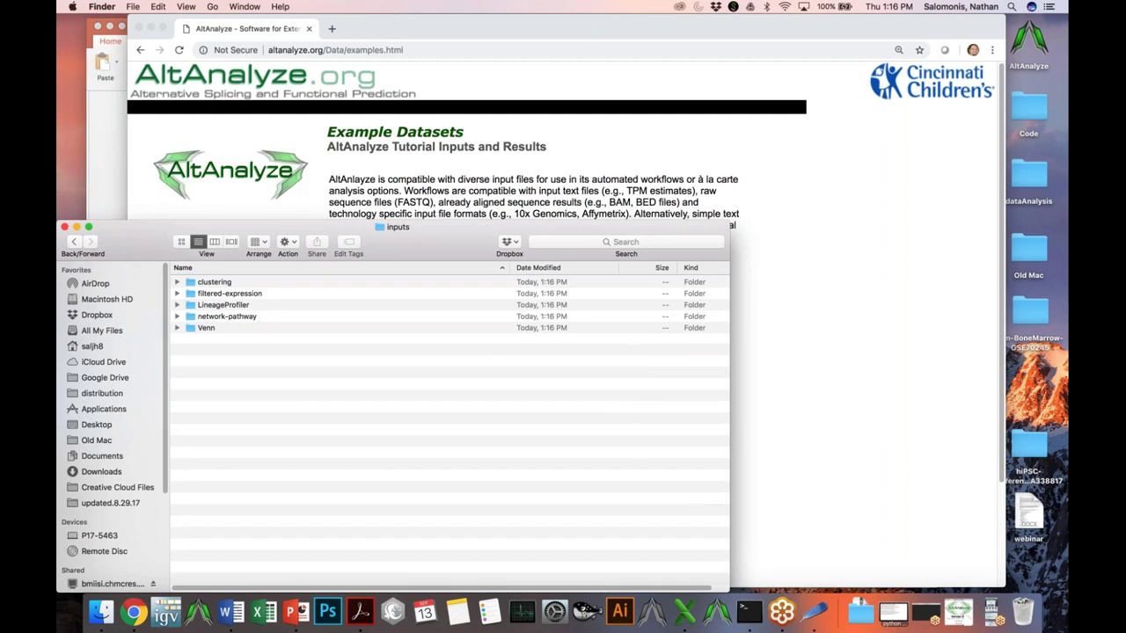
pyautogui.moveTo(498, 211); pyautogui.dragTo(587, 174)
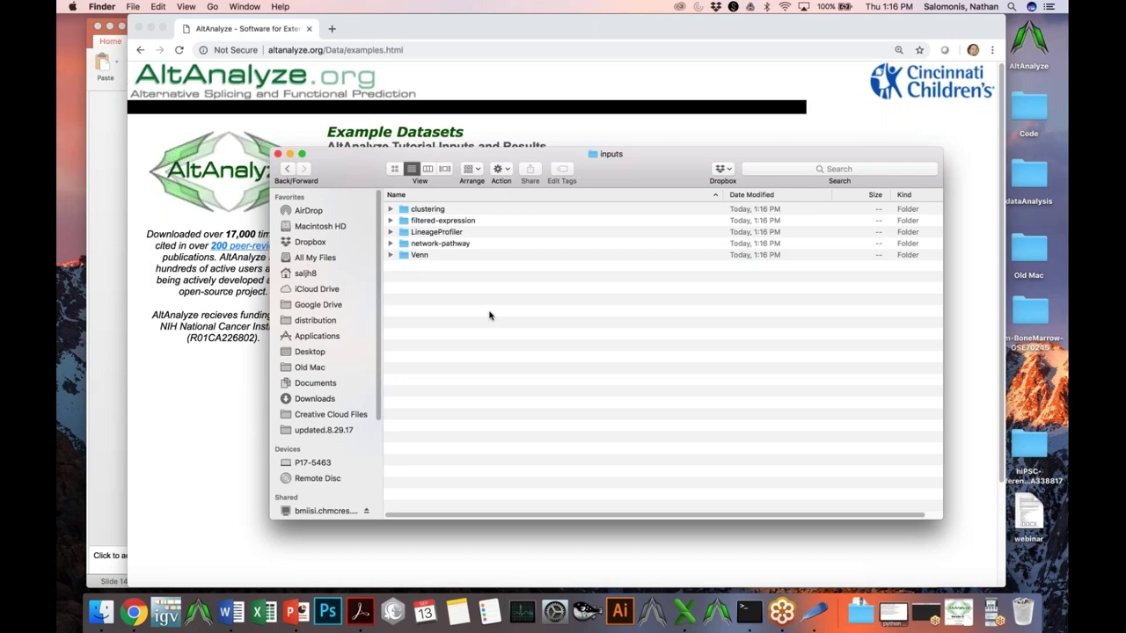
# Go to the Applications folder and select the AltAnalyze application inside the AltAnalyze folder
pyautogui.click(316, 336)
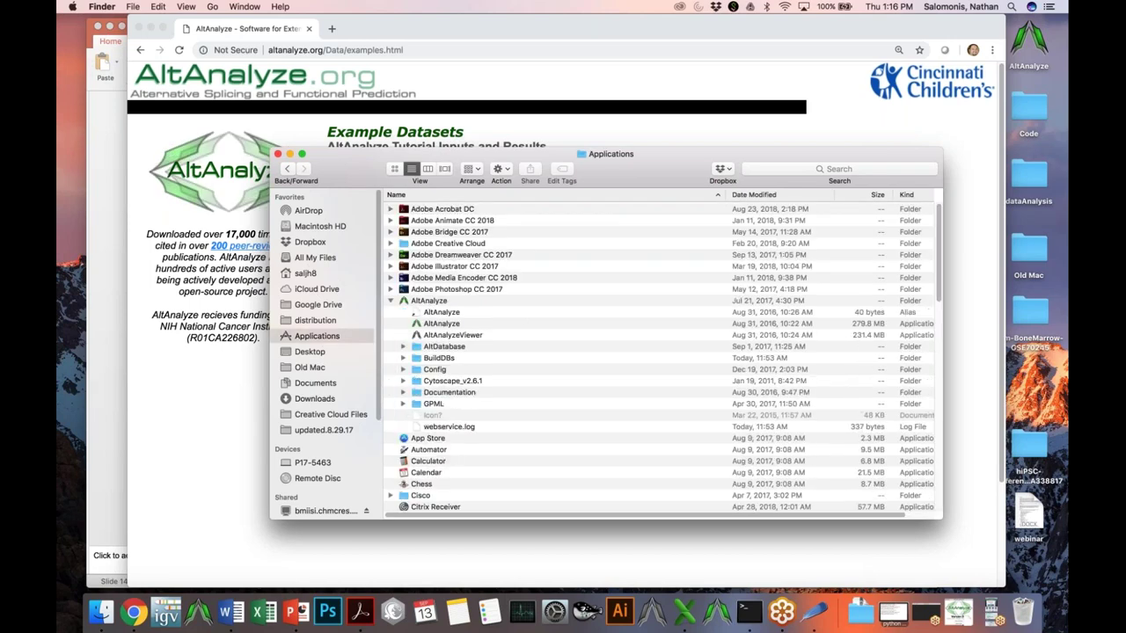
pyautogui.click(455, 326)
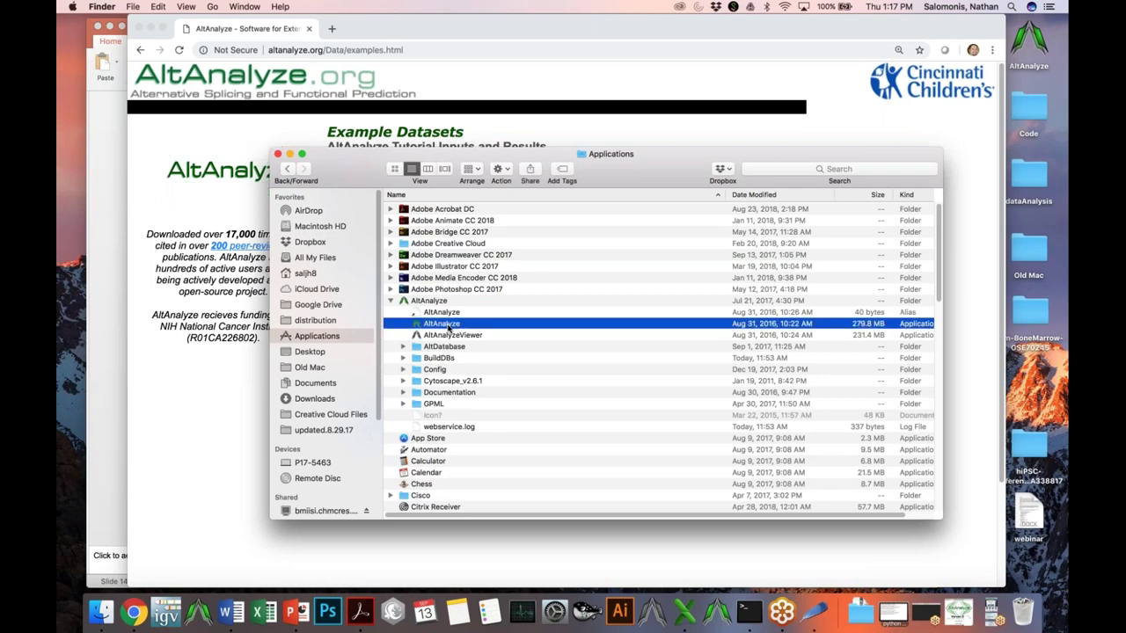
pyautogui.click(448, 312)
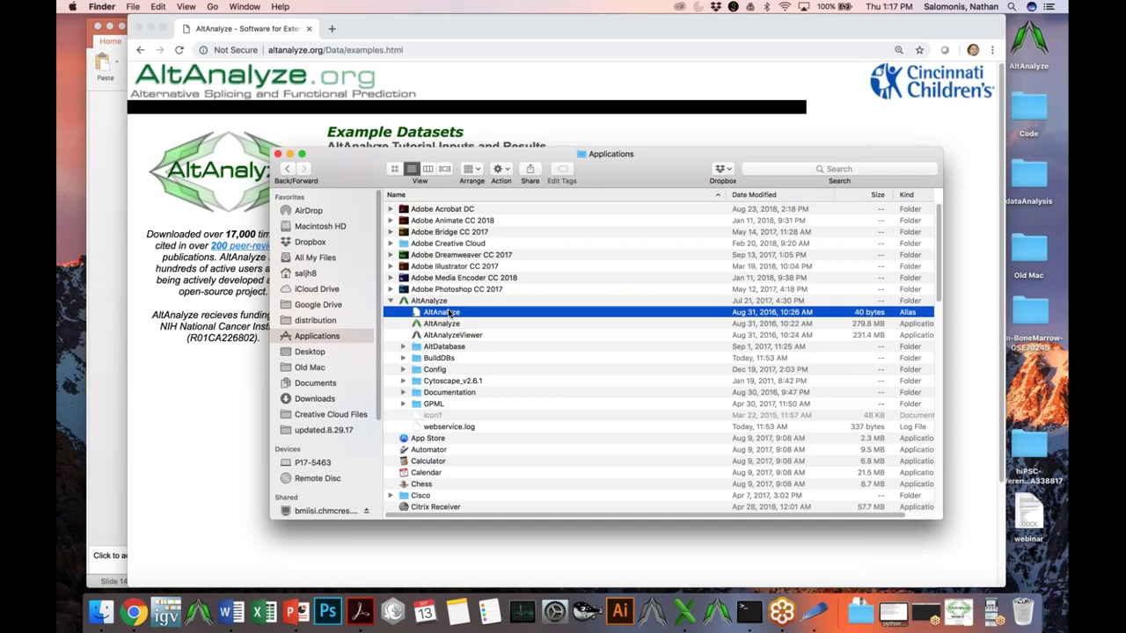
pyautogui.click(443, 336)
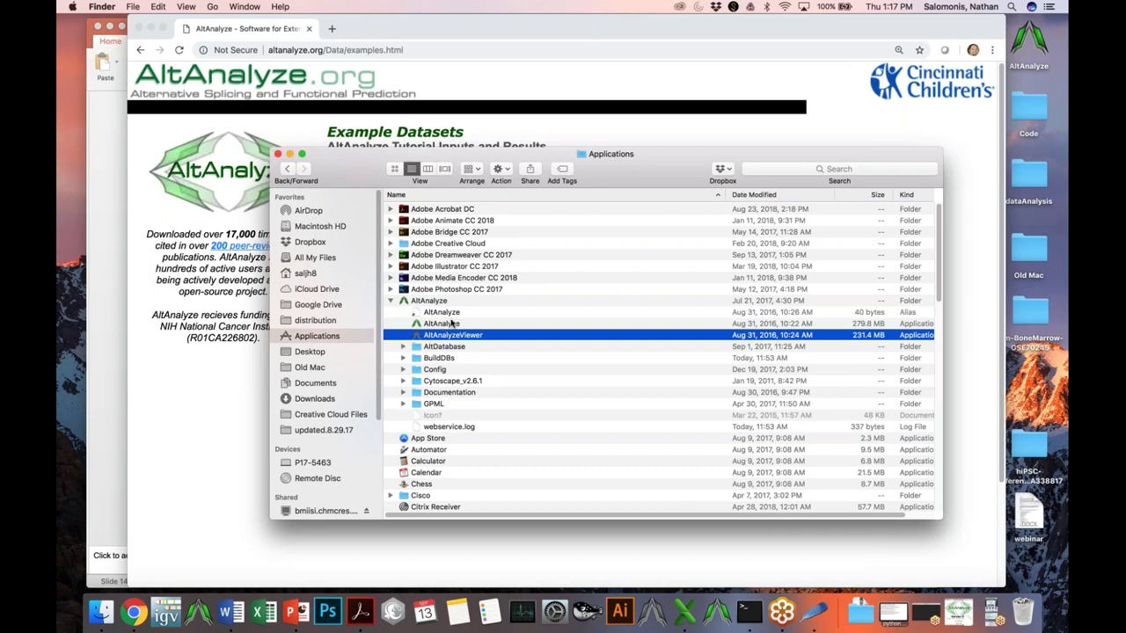
pyautogui.click(446, 326)
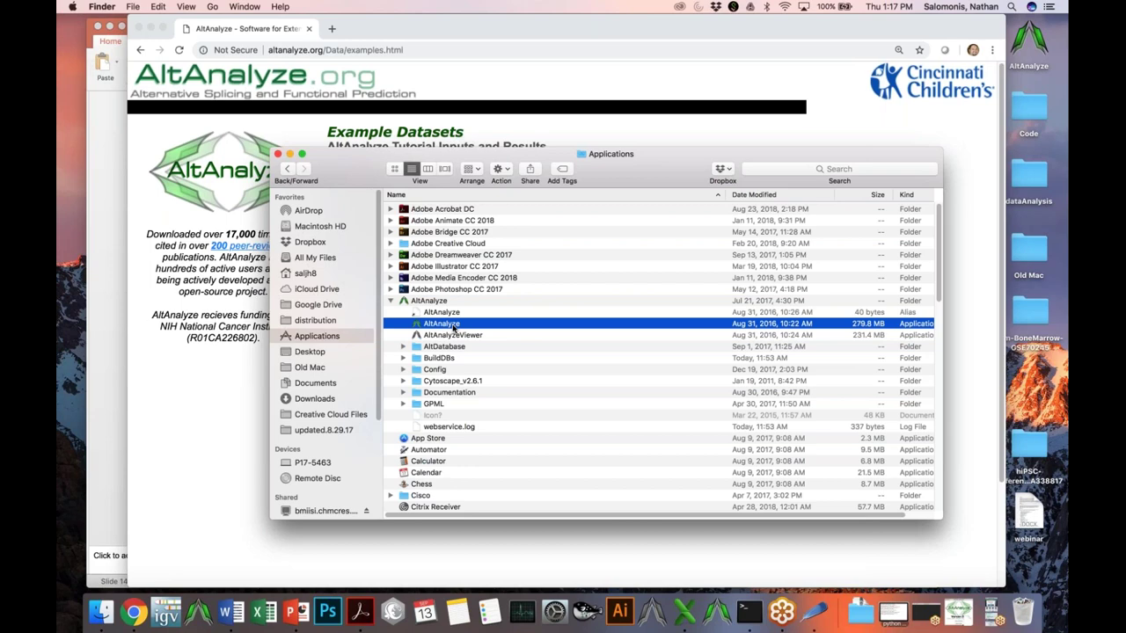
# Launch the selected AltAnalyze application and reposition its introduction window
pyautogui.rightClick(454, 329)
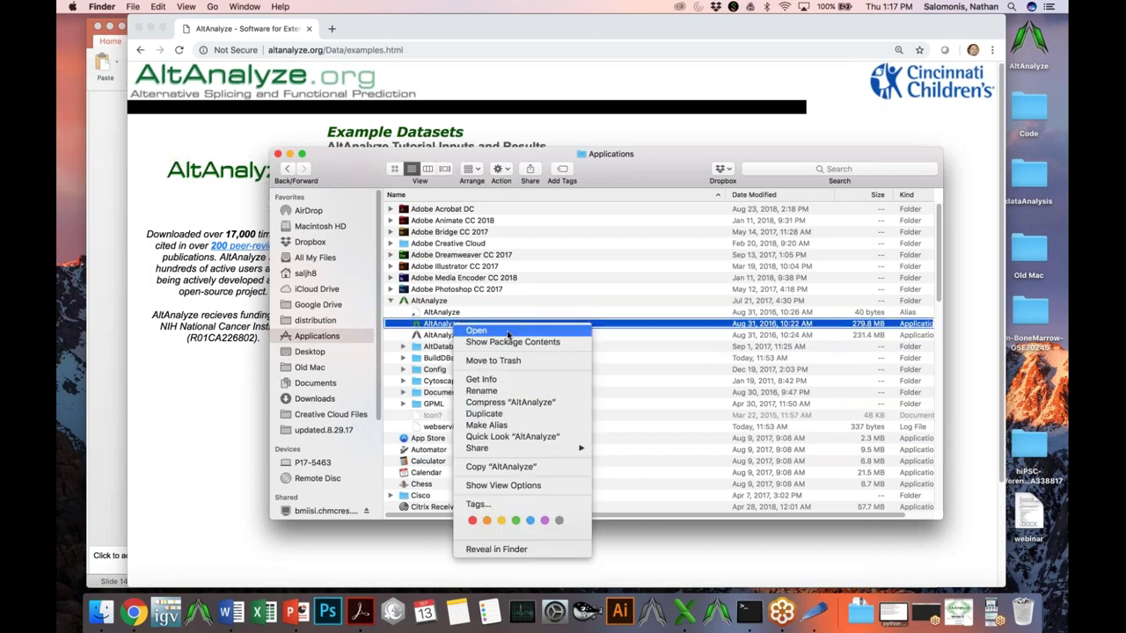
pyautogui.click(508, 333)
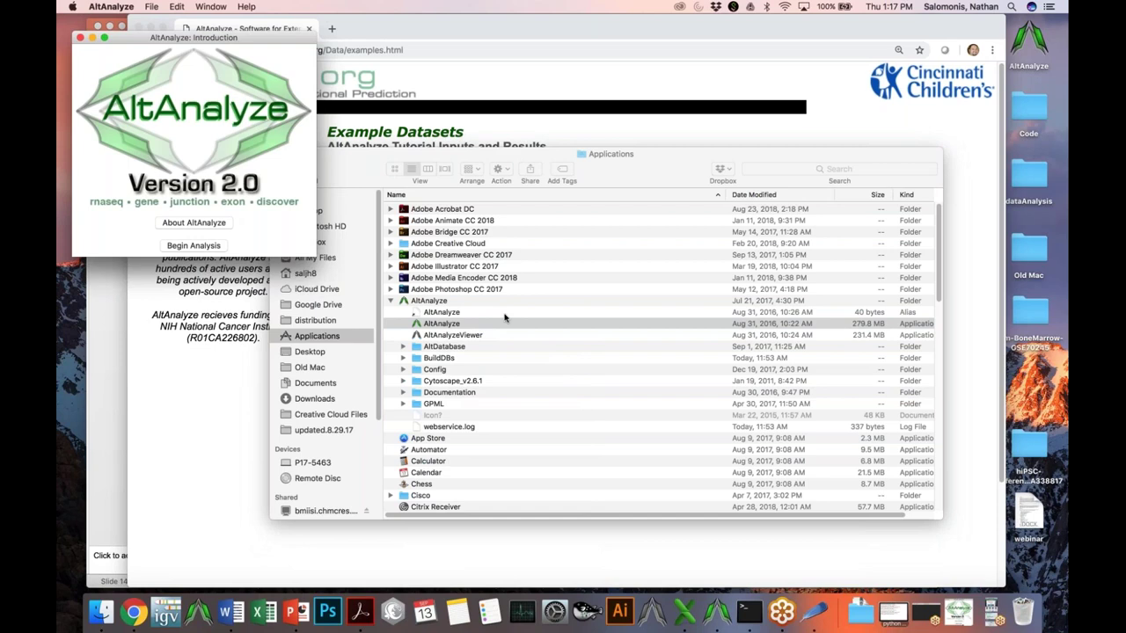
pyautogui.moveTo(250, 42); pyautogui.dragTo(634, 147)
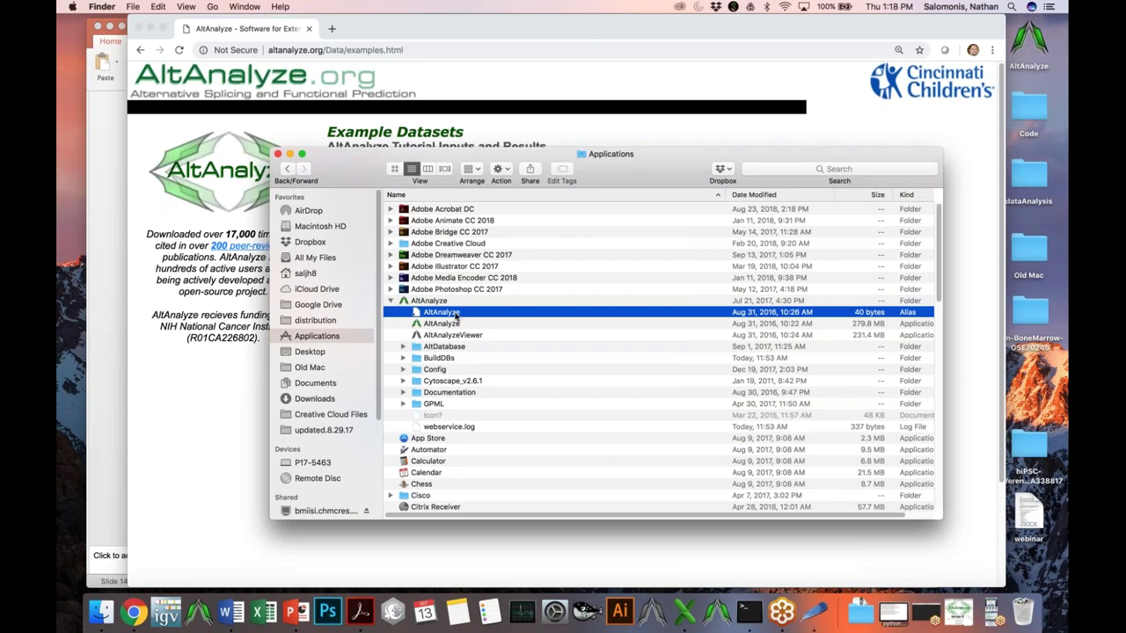
# Launch AltAnalyze through its alias in the AltAnalyze folder and proceed past the Mac OSX considerations to the main dataset parameters
pyautogui.doubleClick(455, 316)
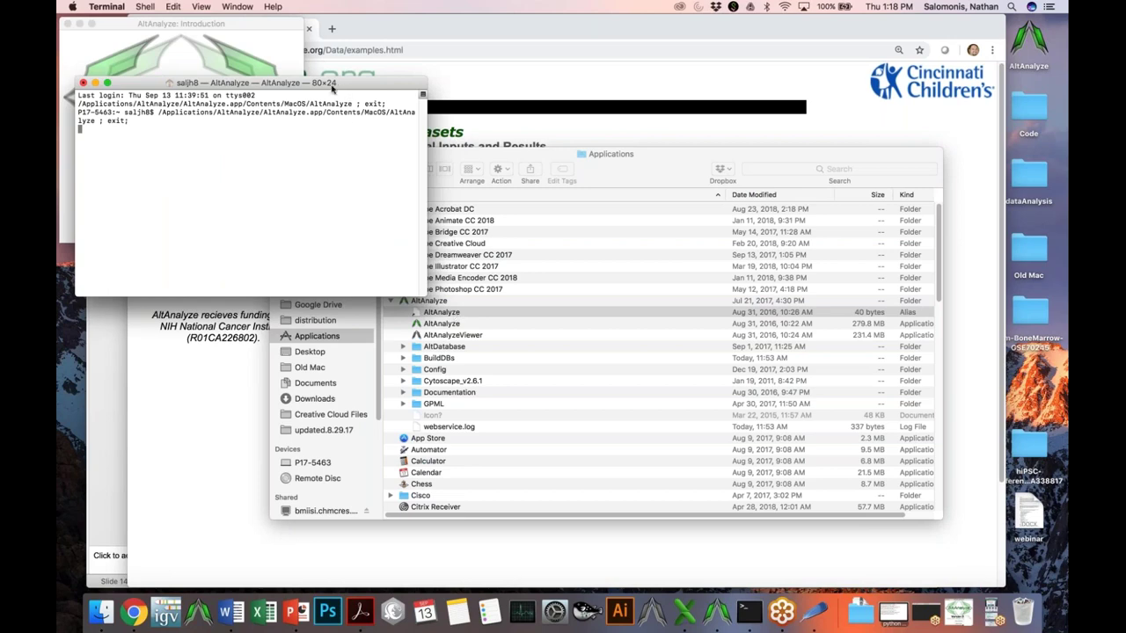
pyautogui.moveTo(248, 25); pyautogui.dragTo(566, 62)
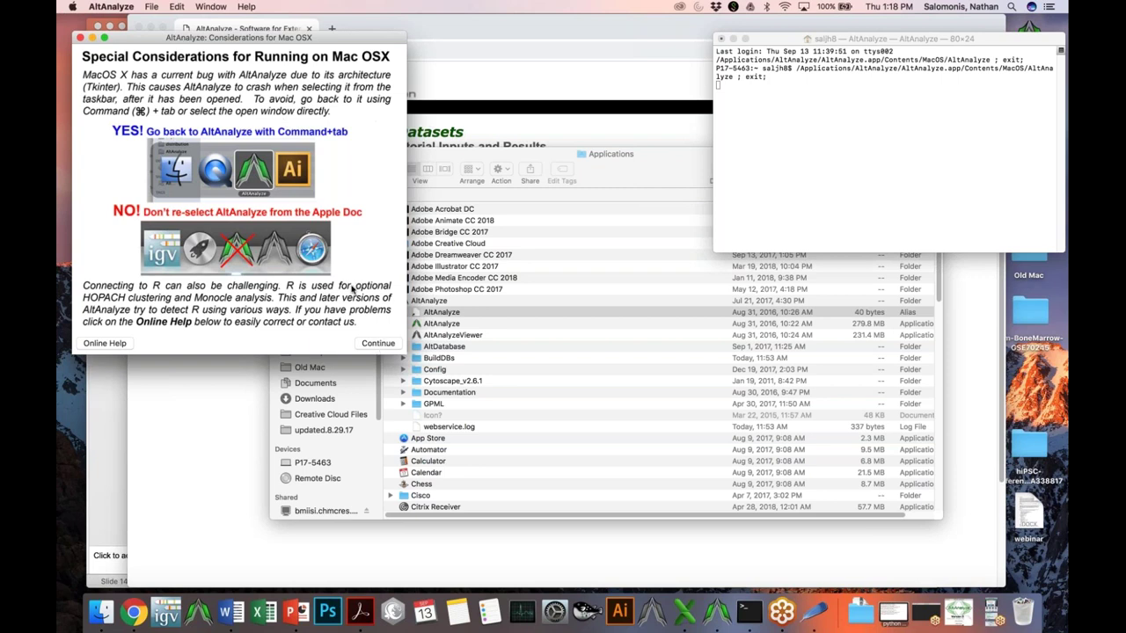
pyautogui.click(378, 344)
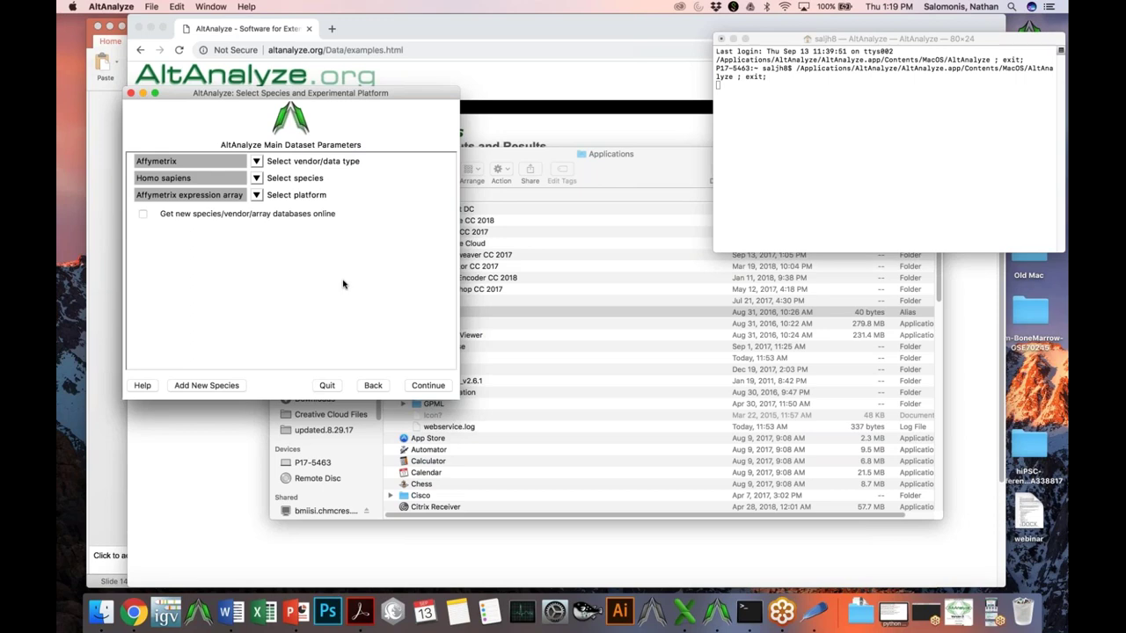
# Examine the species and EnsMart database versions available for download, including EnsMart62 and EnsMart72, and return to the dataset parameters
pyautogui.click(192, 387)
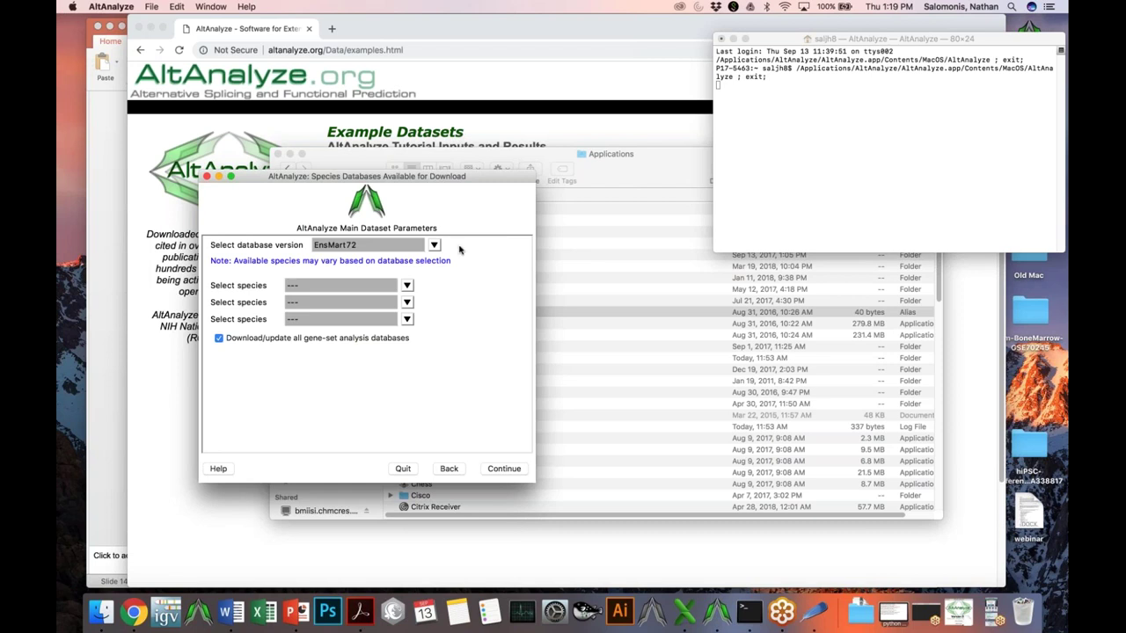
pyautogui.click(409, 286)
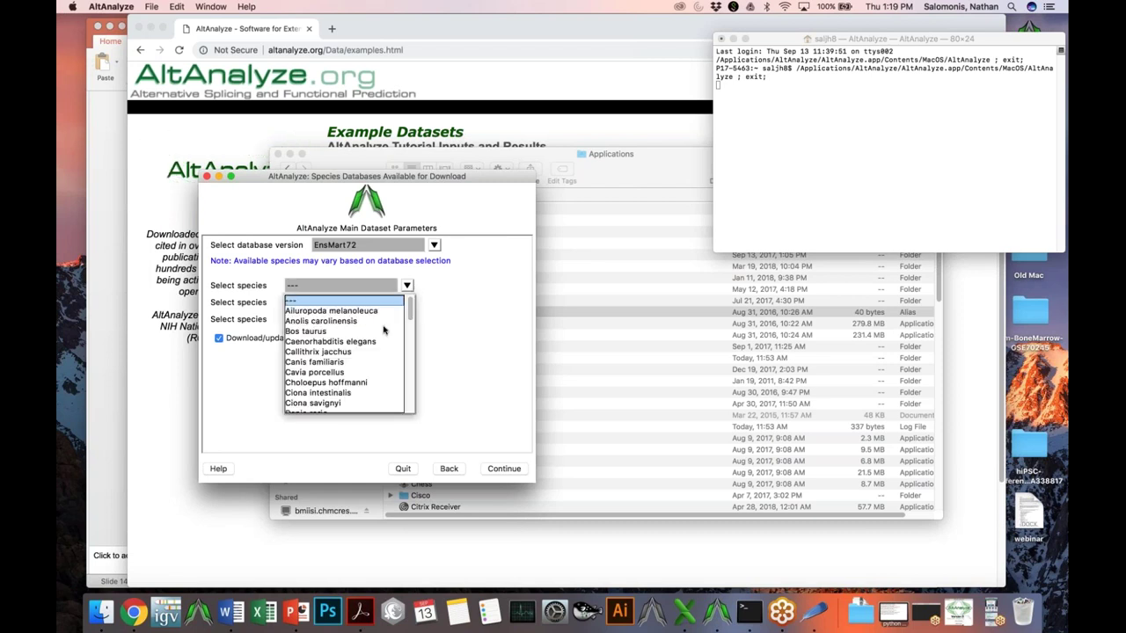
pyautogui.moveTo(410, 309)
pyautogui.mouseDown()
pyautogui.moveTo(411, 401)
pyautogui.moveTo(412, 303)
pyautogui.mouseUp()
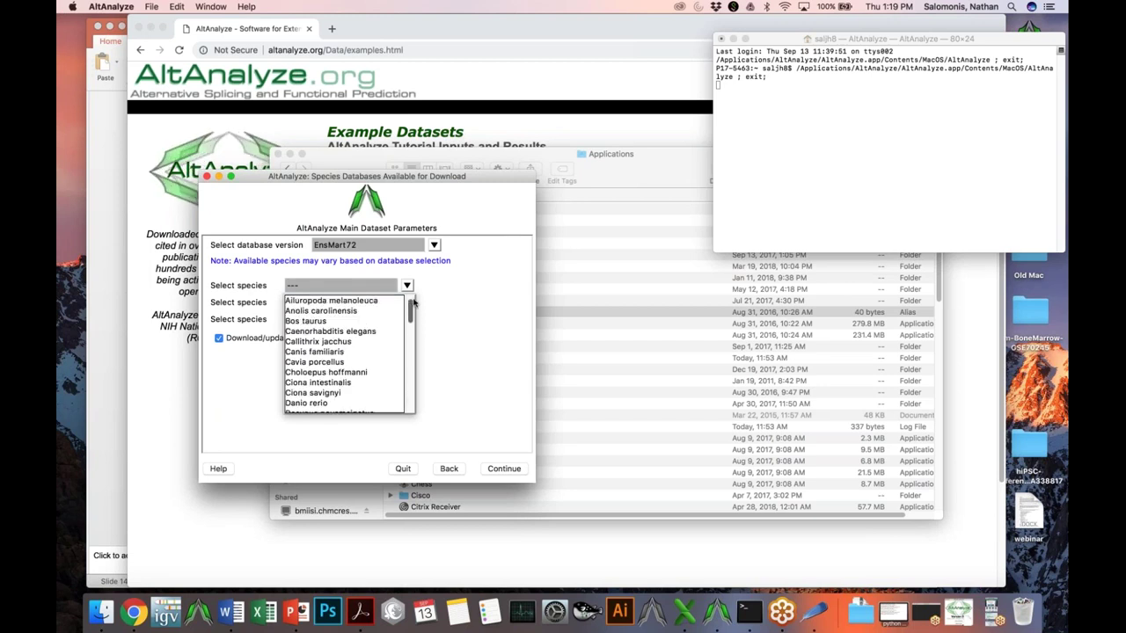
pyautogui.click(447, 263)
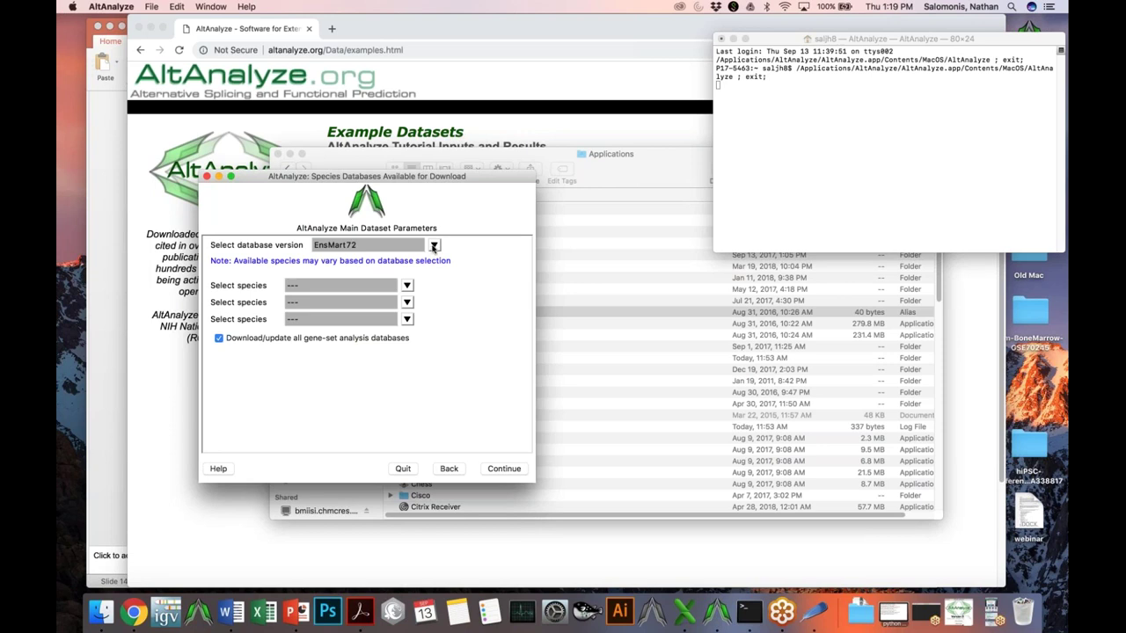
pyautogui.click(433, 246)
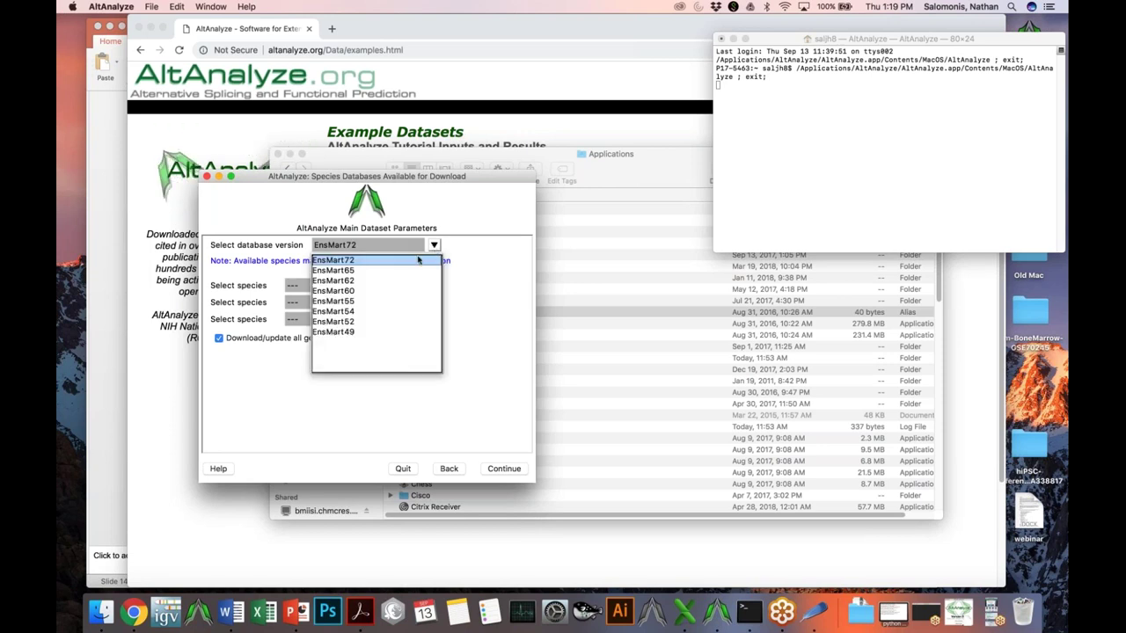
pyautogui.click(396, 281)
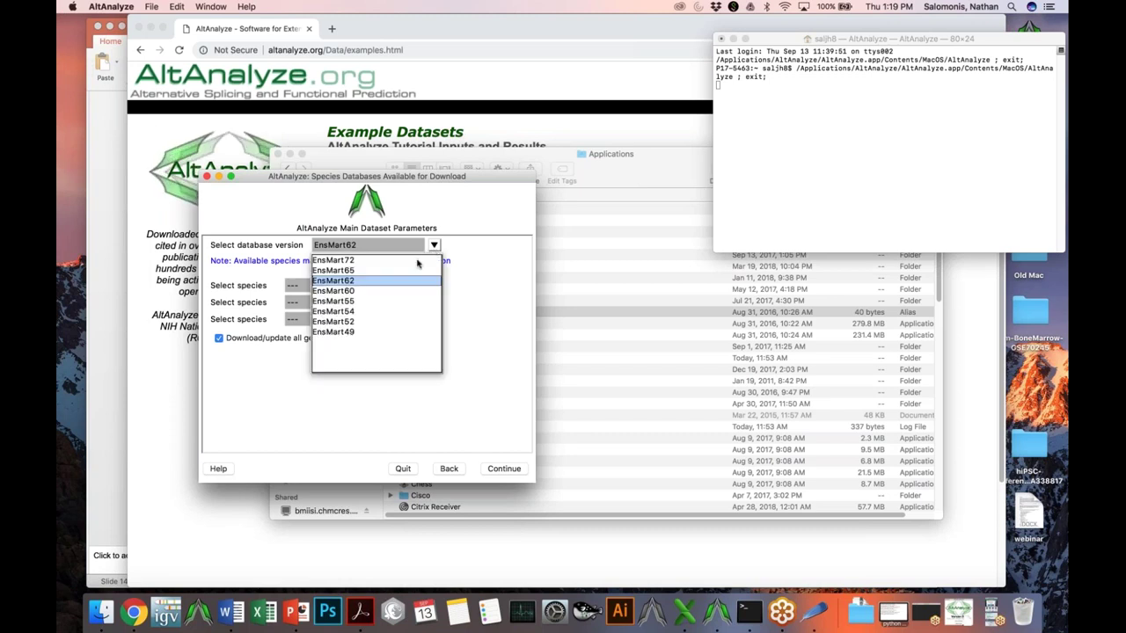
pyautogui.click(428, 260)
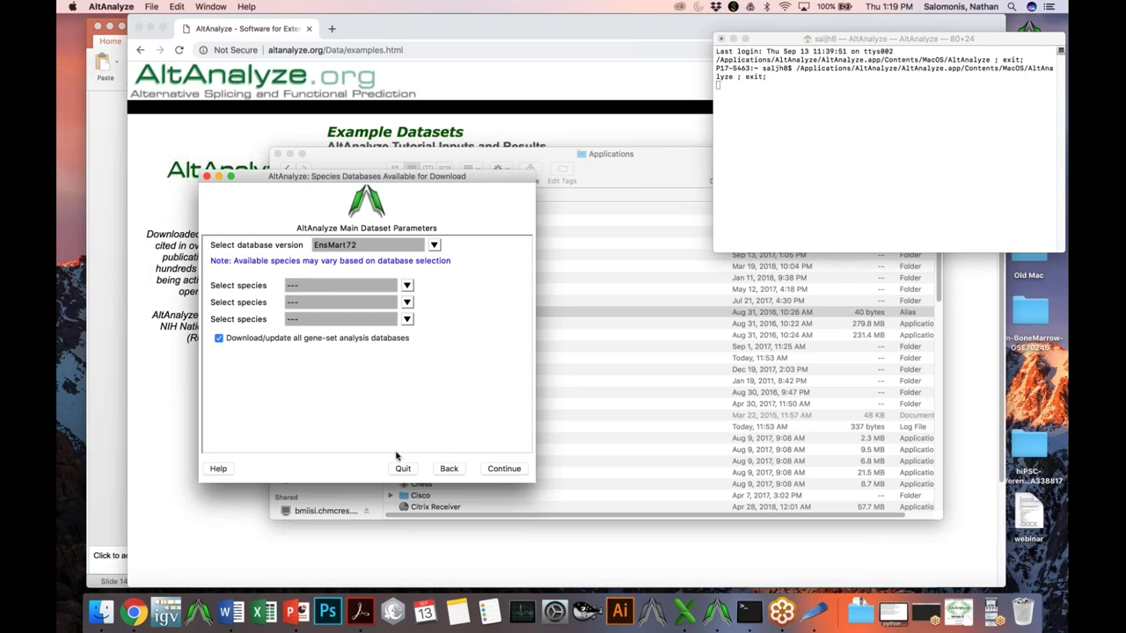
pyautogui.click(445, 470)
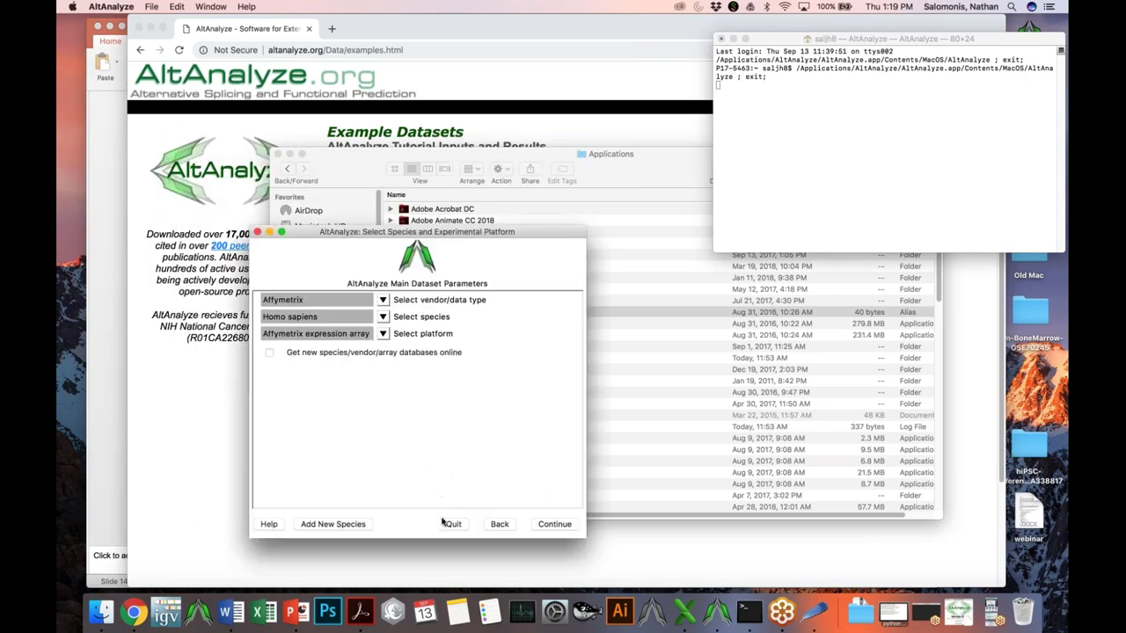
# Quit the current AltAnalyze session, close its terminal window, and switch to the AltAnalyze instance running under python
pyautogui.click(445, 523)
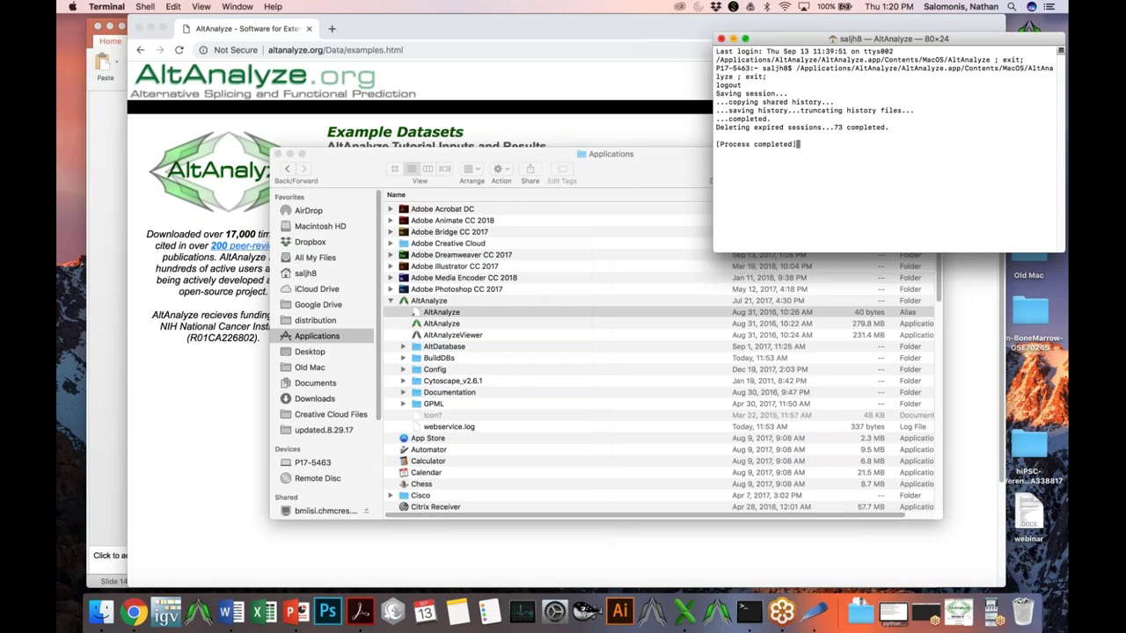
pyautogui.click(720, 39)
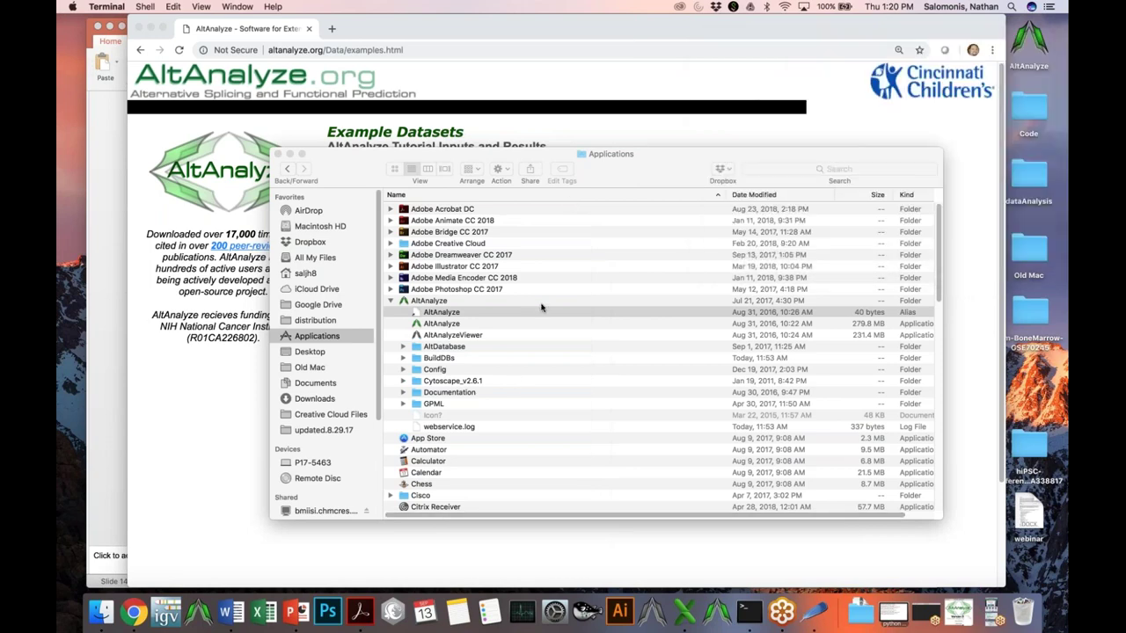
pyautogui.press('super+Tab')
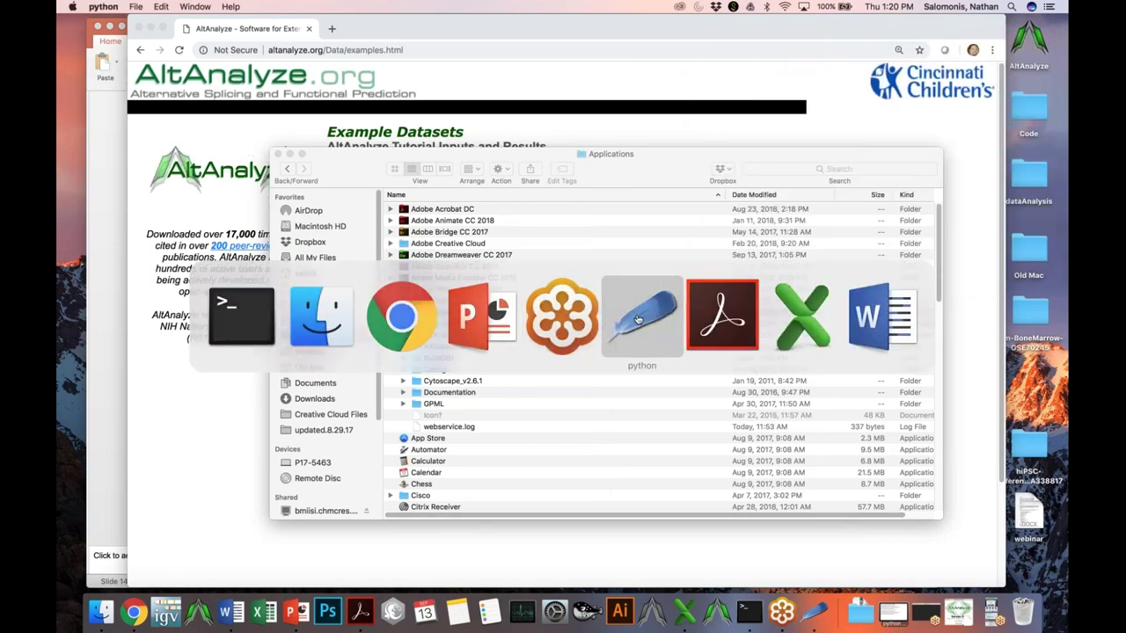
pyautogui.click(960, 606)
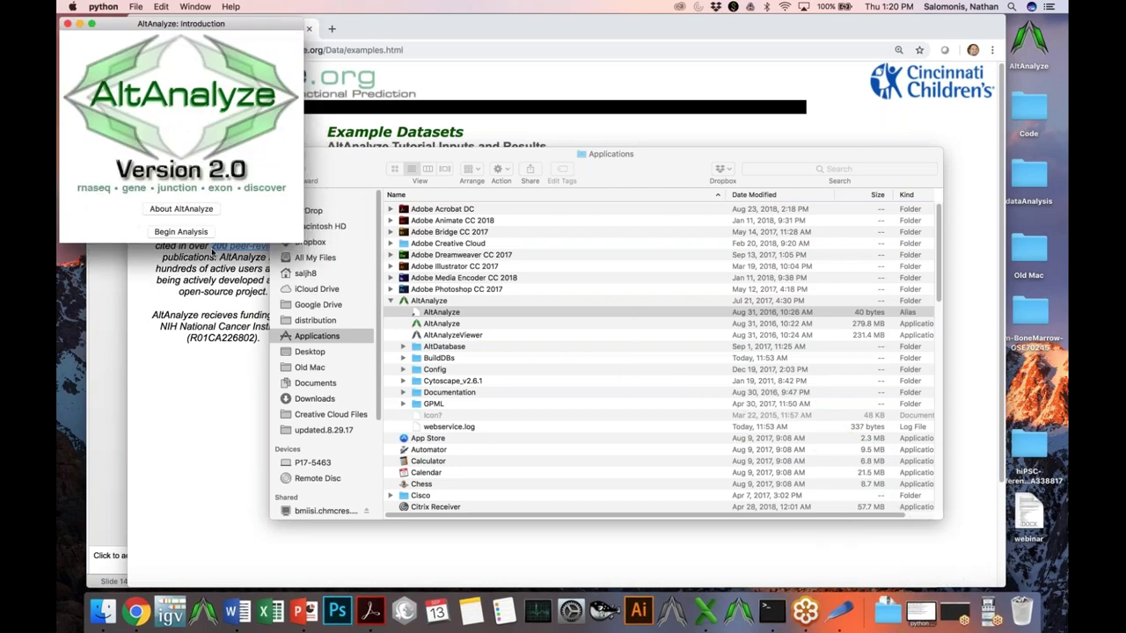
# Begin an analysis, proceed to the main dataset parameters, reposition that window, and keep EnsMart72 as the database version
pyautogui.click(192, 231)
pyautogui.click(376, 343)
pyautogui.moveTo(355, 107); pyautogui.dragTo(815, 81)
pyautogui.click(637, 150)
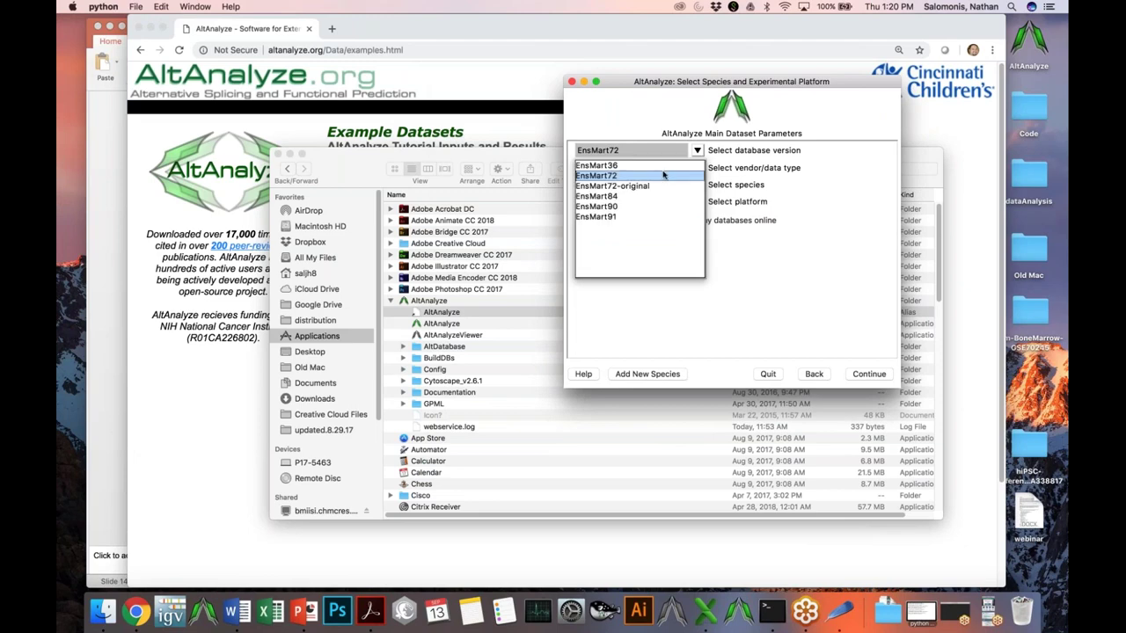
pyautogui.click(692, 158)
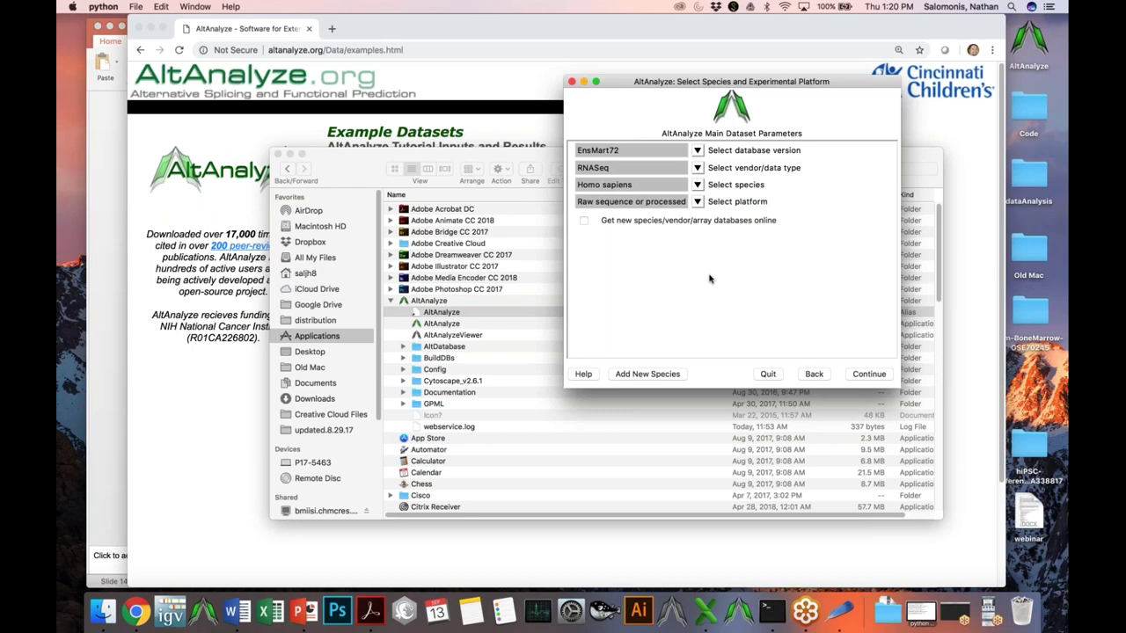
# Set the vendor/data type to Other ID and look through the available platform identifier types
pyautogui.click(698, 170)
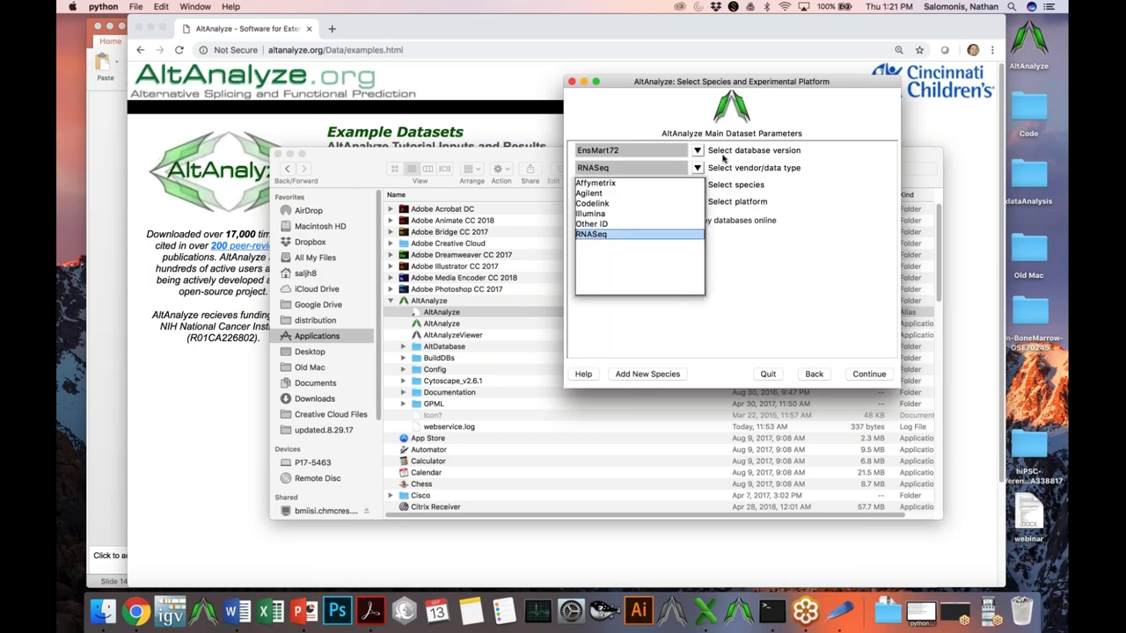
pyautogui.click(668, 224)
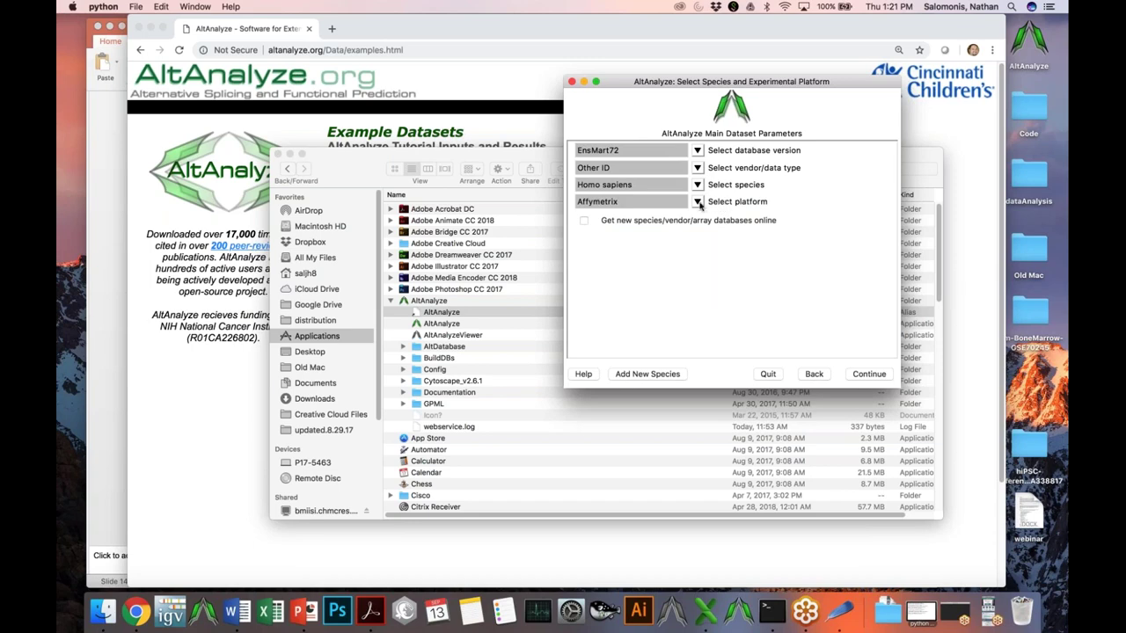
pyautogui.click(697, 202)
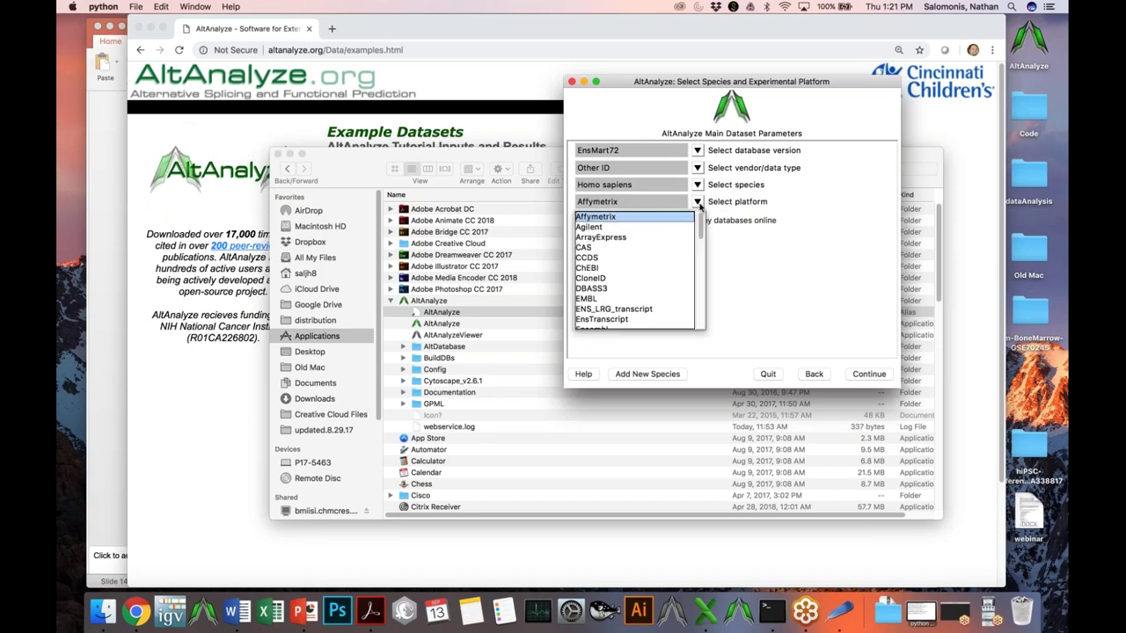
pyautogui.moveTo(701, 221); pyautogui.dragTo(701, 239)
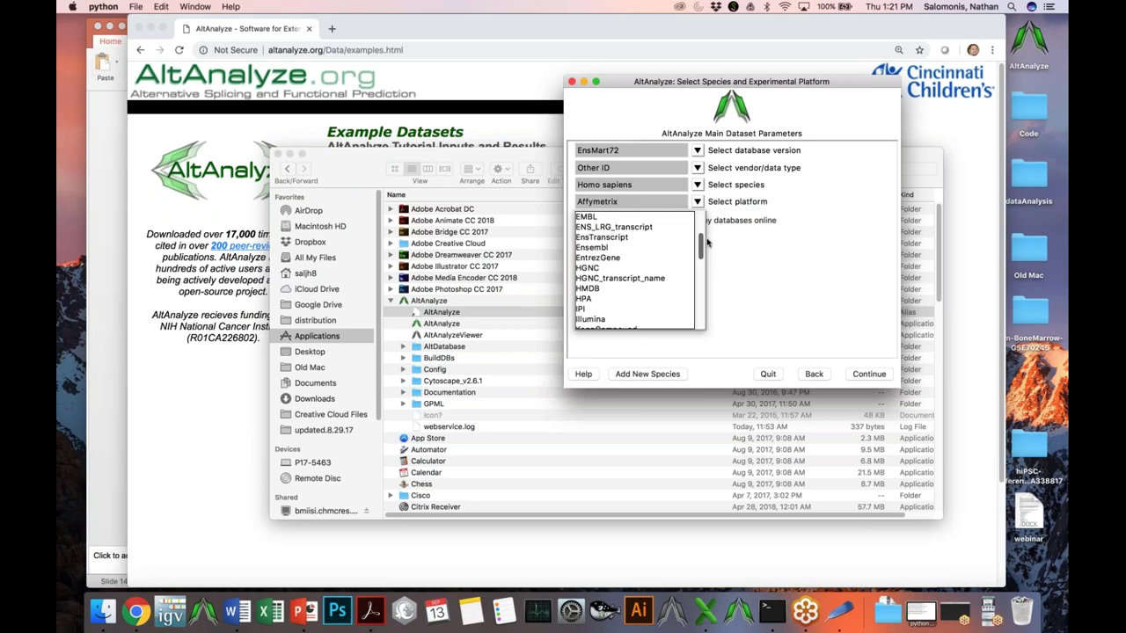
pyautogui.click(722, 246)
# Switch to Finder and open TopDifferentiallyExpressed from the hiPSC-Differentiation-PRJNA338817 inputs/clustering folder in Microsoft Excel (14.7.7)
pyautogui.click(104, 611)
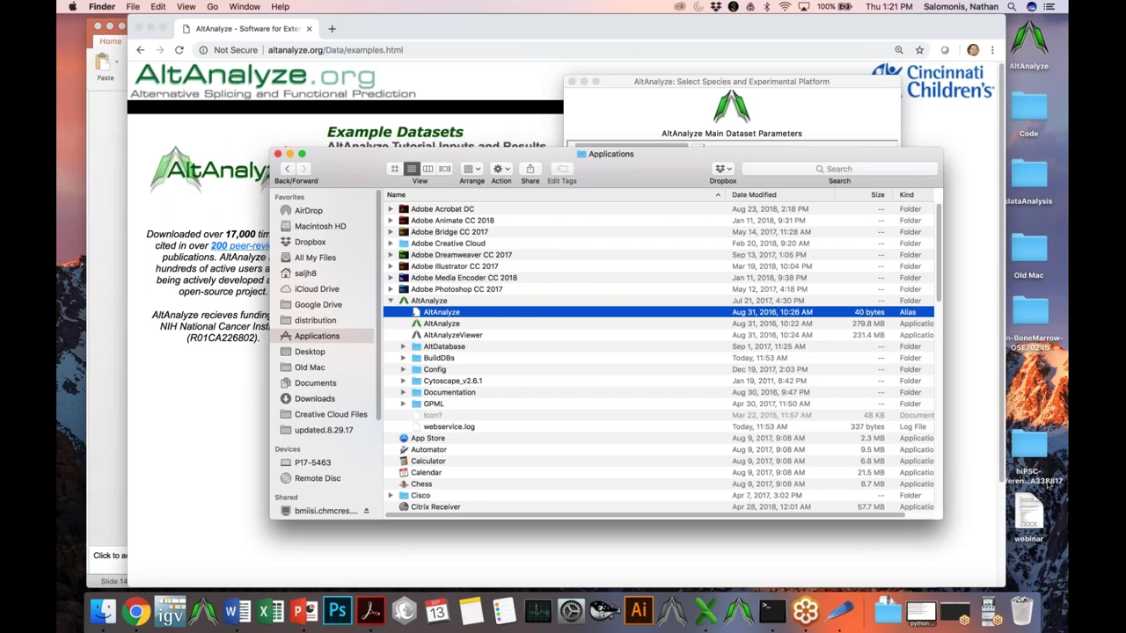
pyautogui.doubleClick(1029, 449)
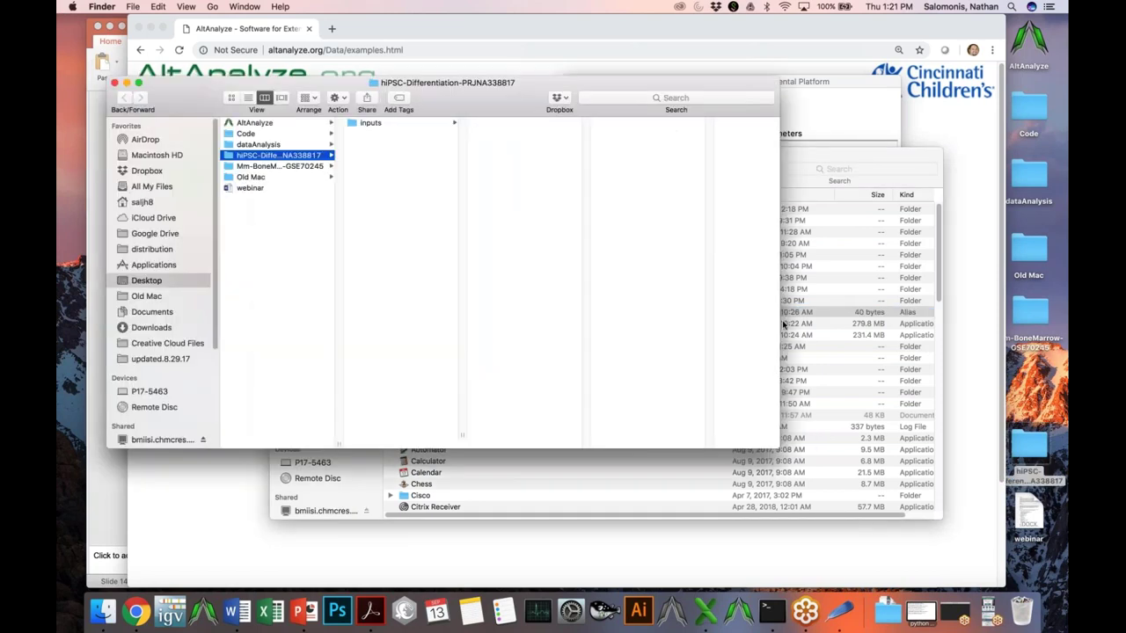
pyautogui.click(375, 124)
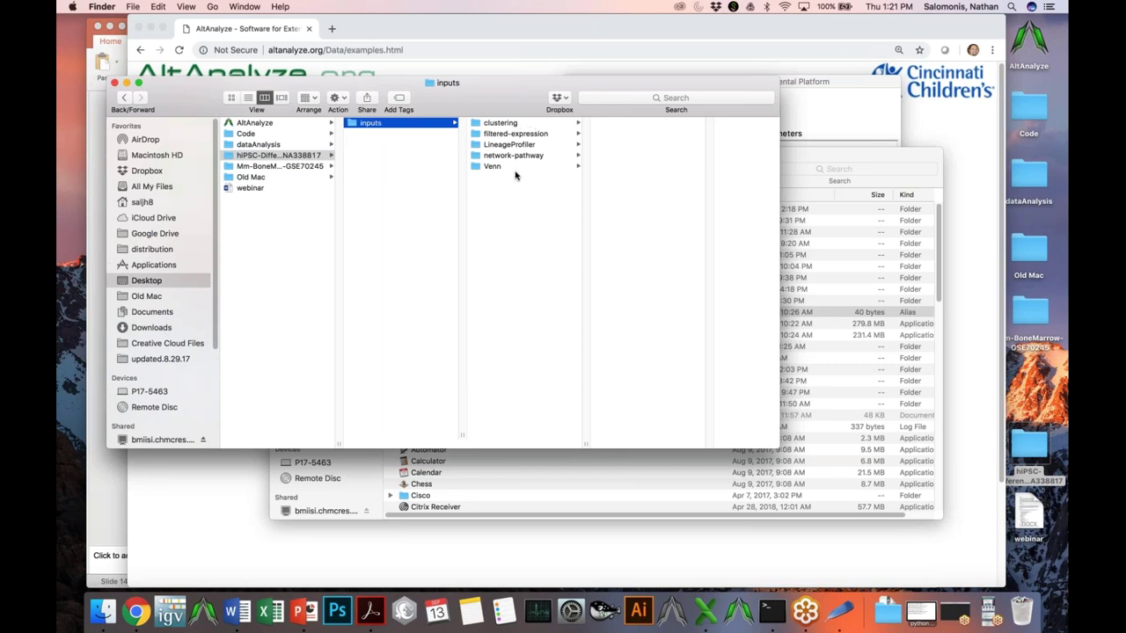
pyautogui.click(540, 125)
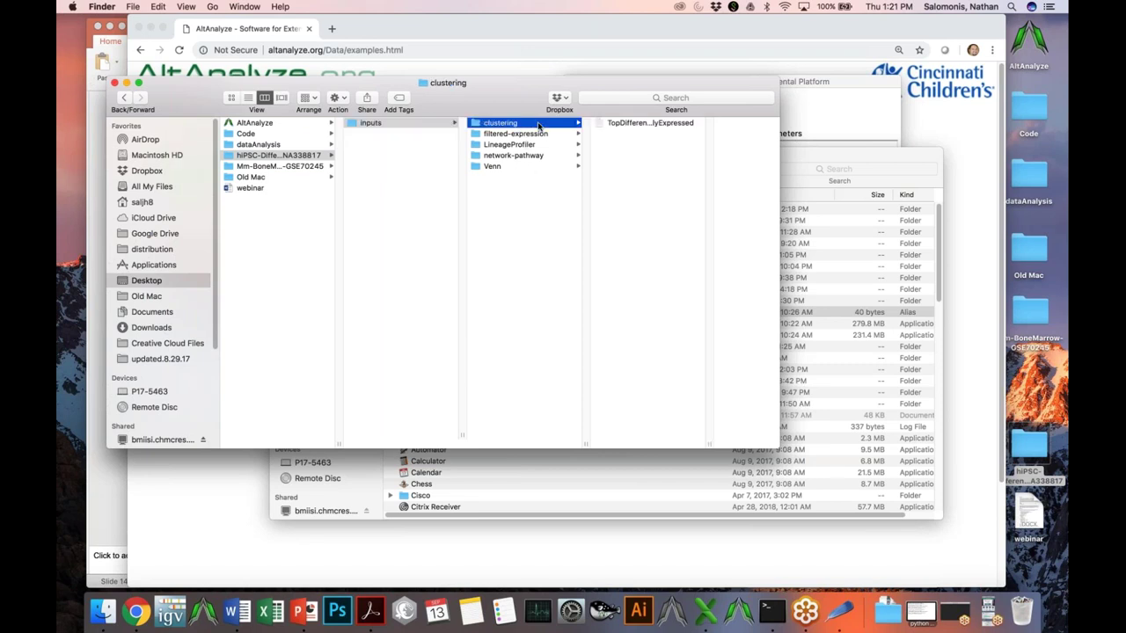
pyautogui.click(609, 125)
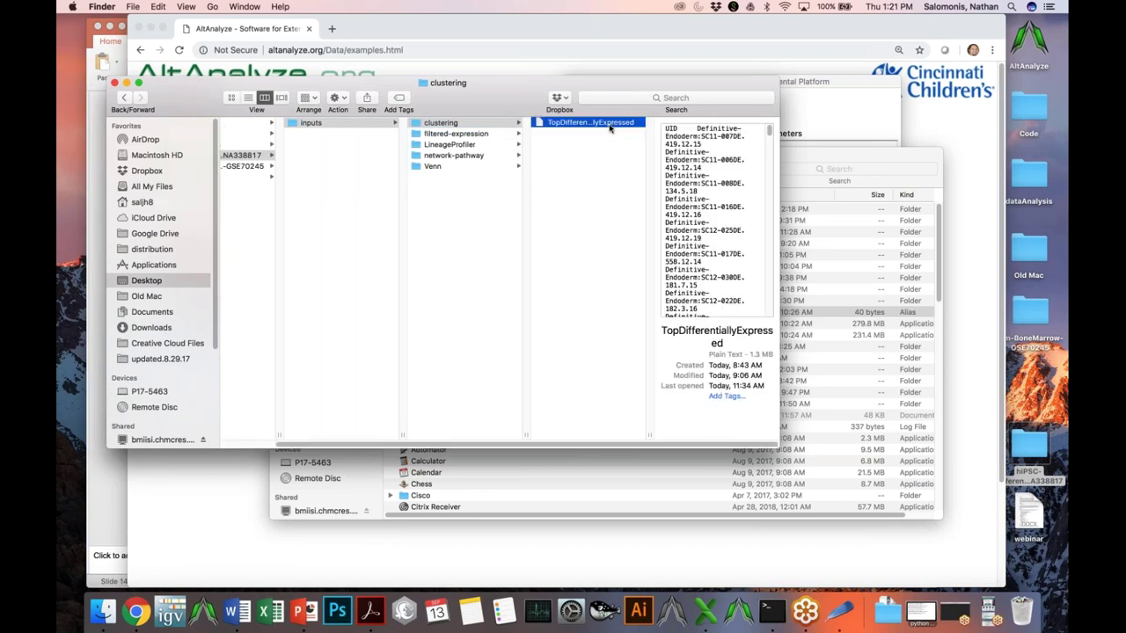
pyautogui.rightClick(610, 125)
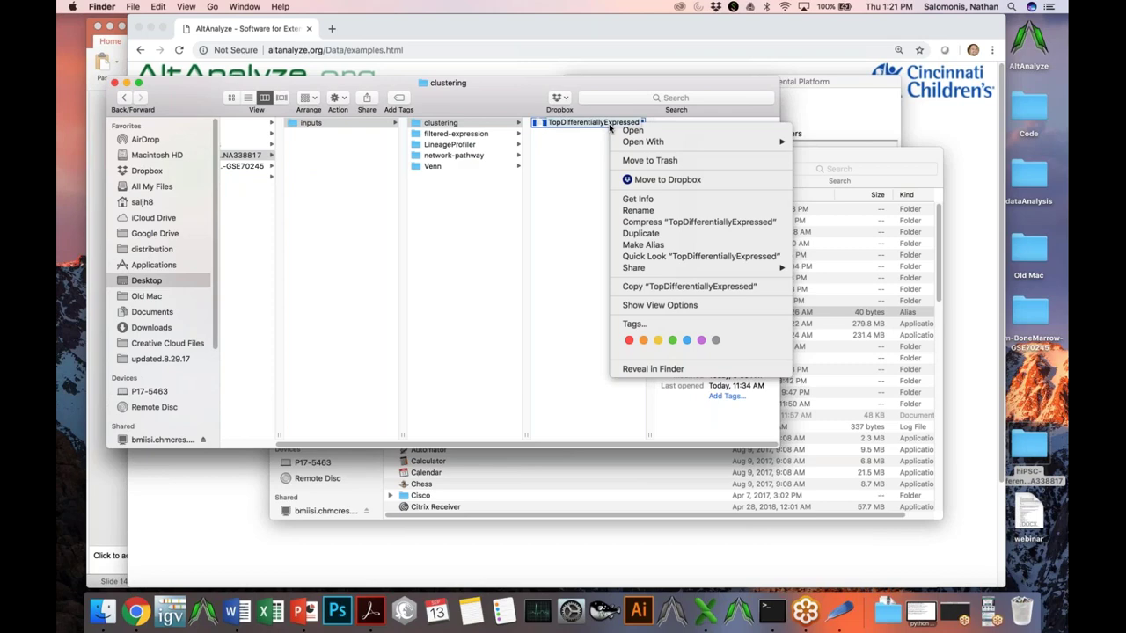
pyautogui.moveTo(656, 141)
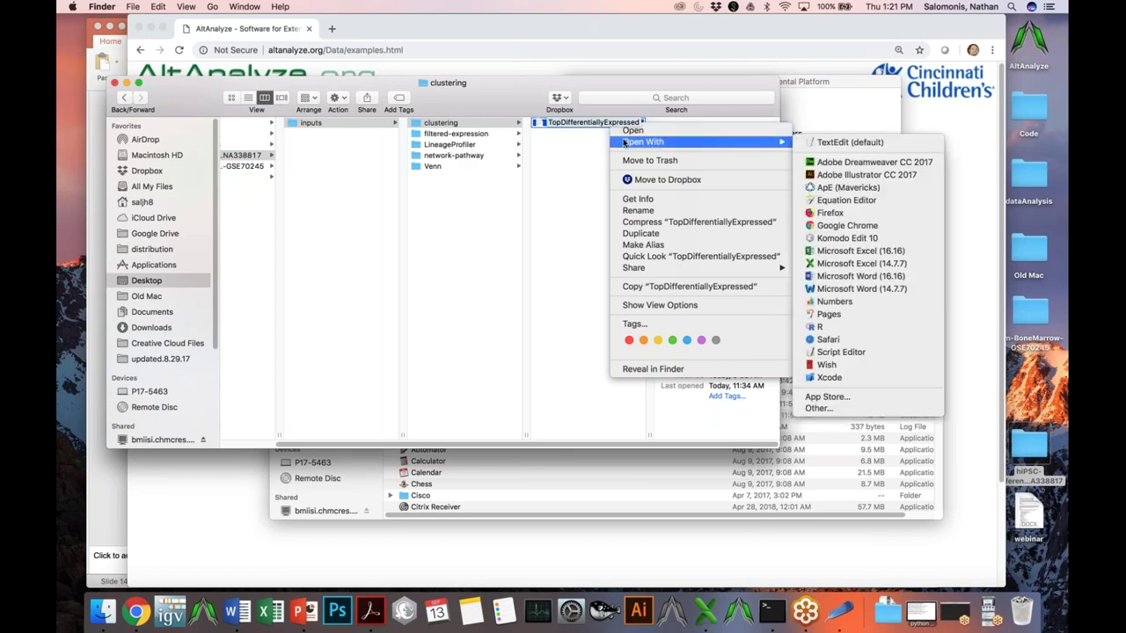
pyautogui.click(833, 263)
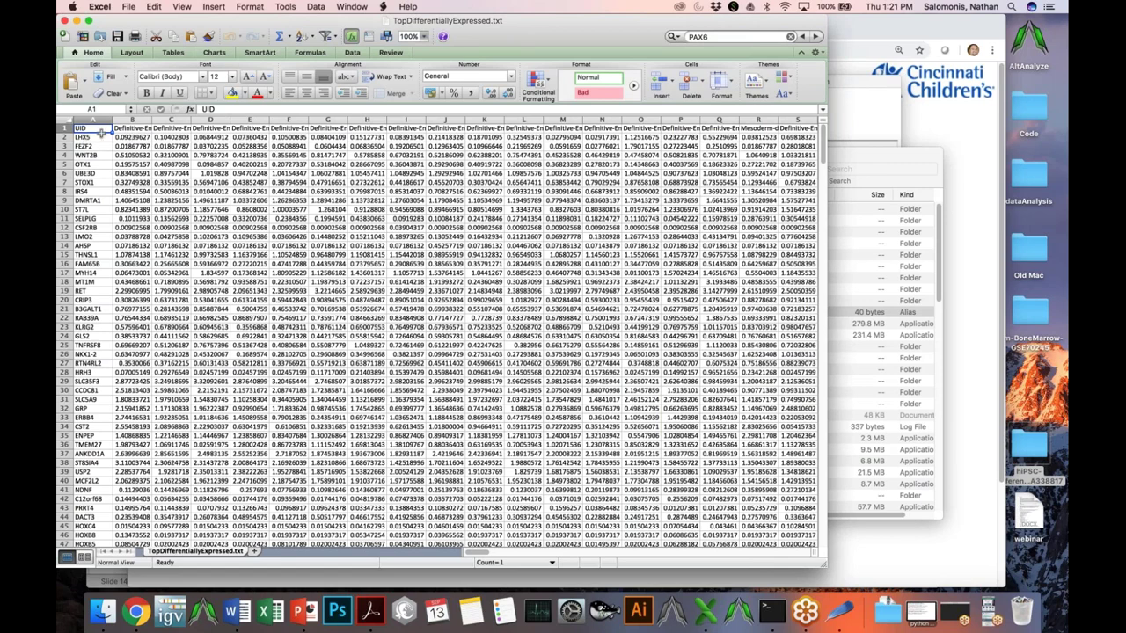
# Examine the gene identifiers in the UID column from LHX5 to GLS2, and reposition the spreadsheet window
pyautogui.click(101, 138)
pyautogui.moveTo(103, 180); pyautogui.dragTo(72, 339)
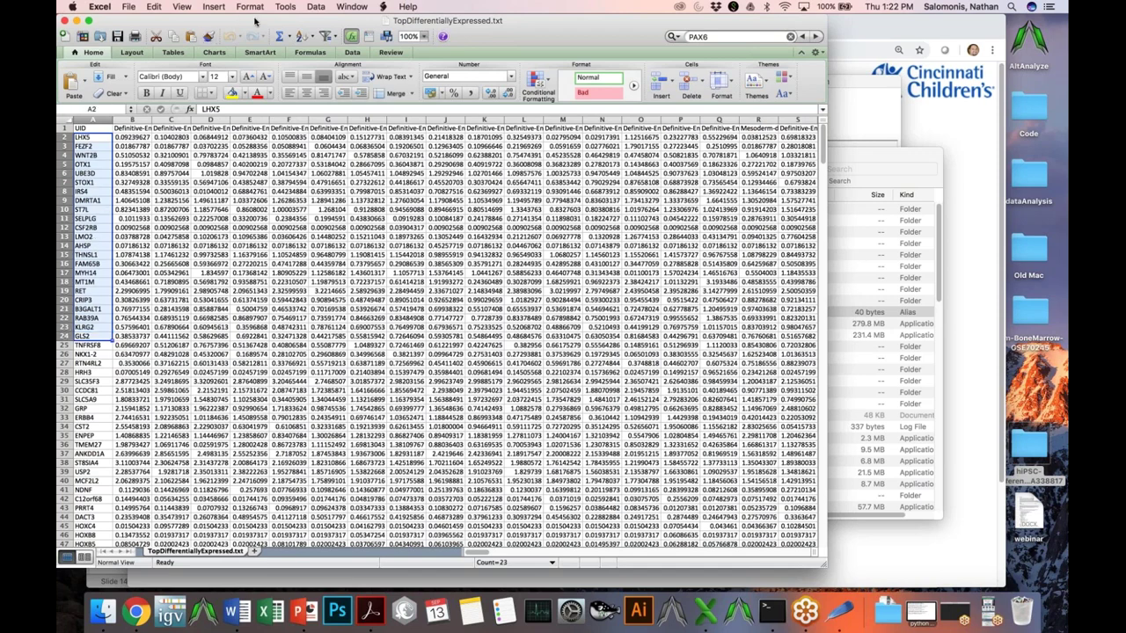
pyautogui.moveTo(318, 20); pyautogui.dragTo(418, 21)
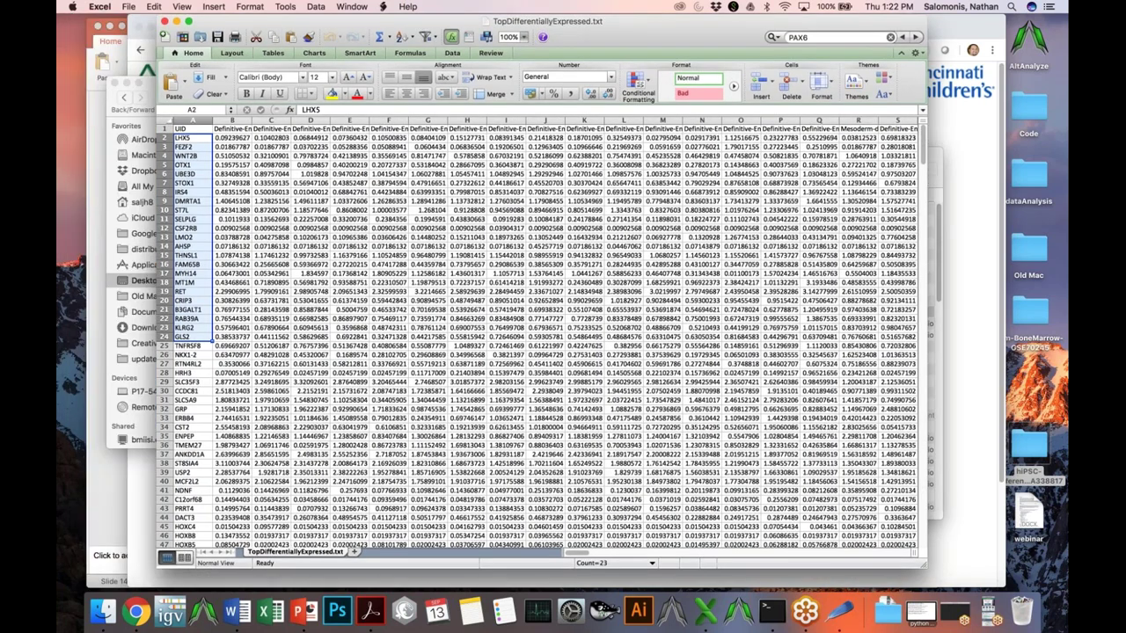
# Examine the sample names in the header row, starting with the first Definitive-Endoderm column, and close the spreadsheet
pyautogui.click(230, 138)
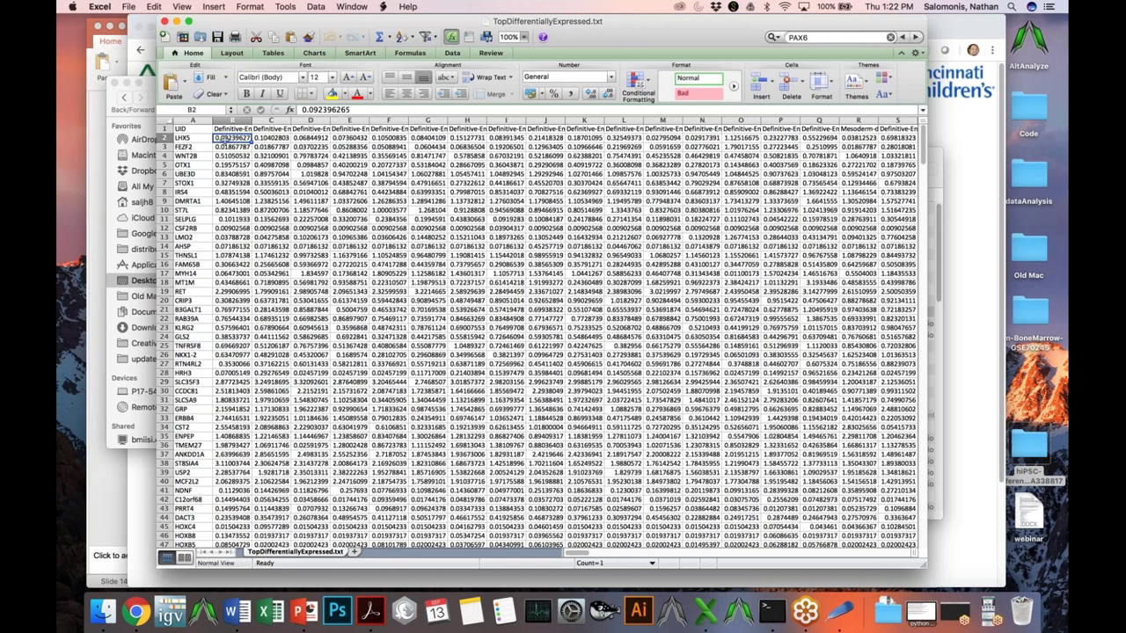
pyautogui.click(235, 129)
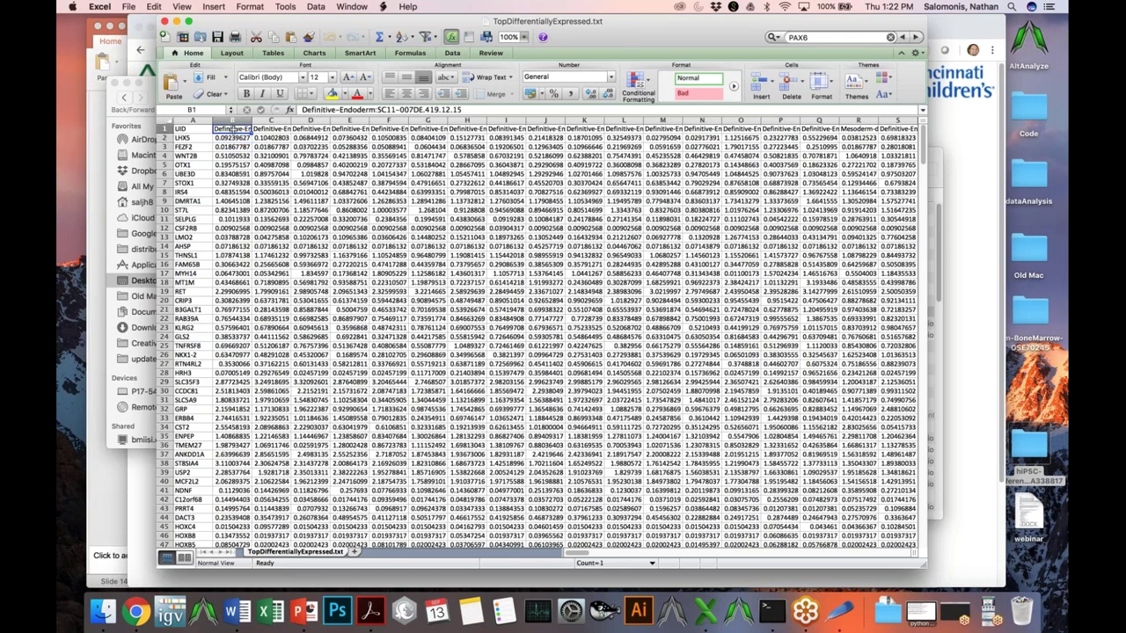
pyautogui.press('Right')
pyautogui.press('Right')
pyautogui.press('Right')
pyautogui.press('Right')
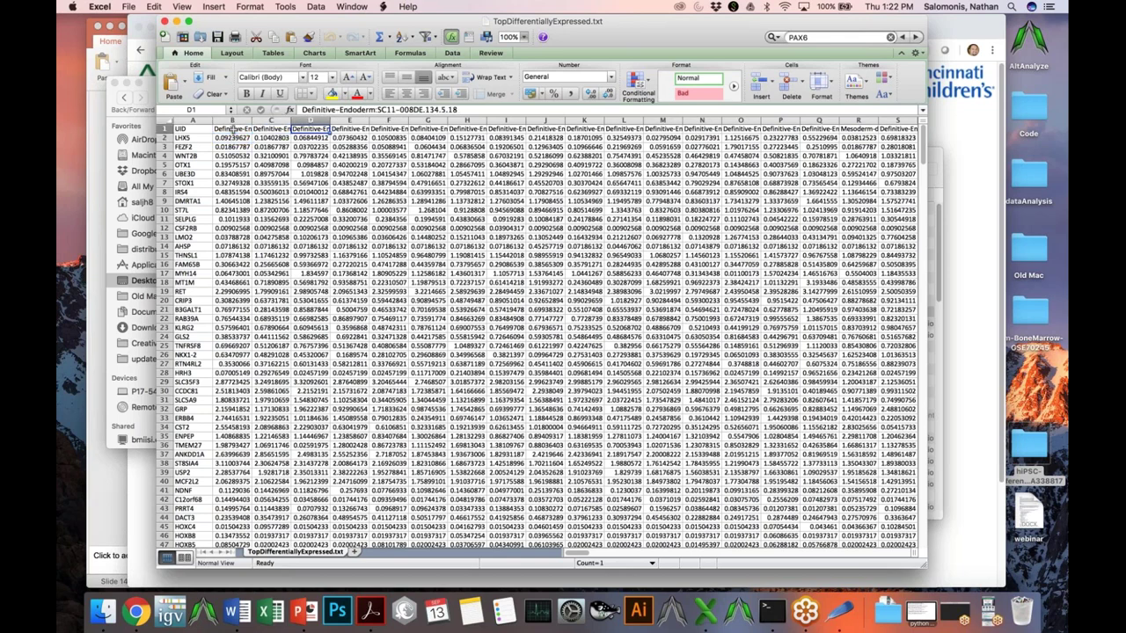
pyautogui.press('Right')
pyautogui.press('Right')
pyautogui.press('Right')
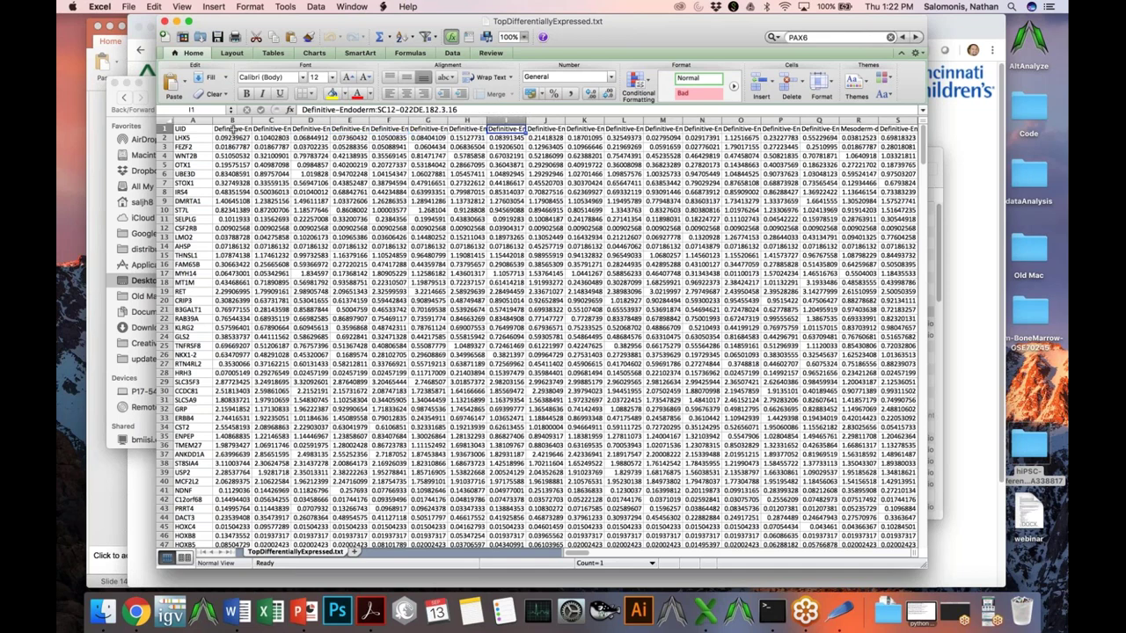
pyautogui.press('Right')
pyautogui.press('Right')
pyautogui.press('Right')
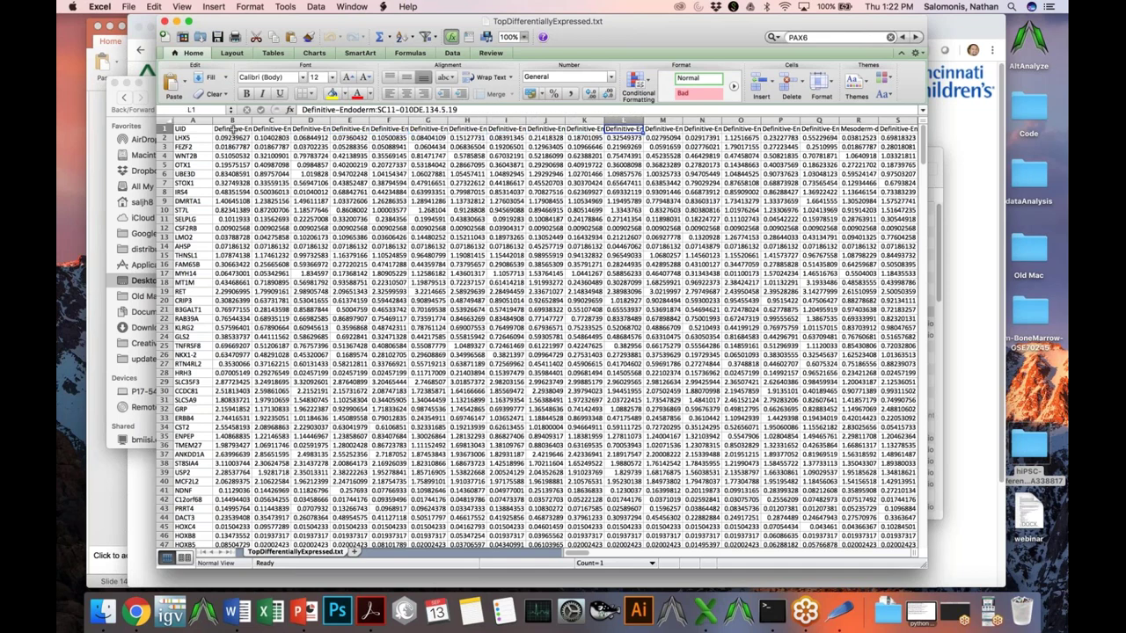
pyautogui.click(234, 129)
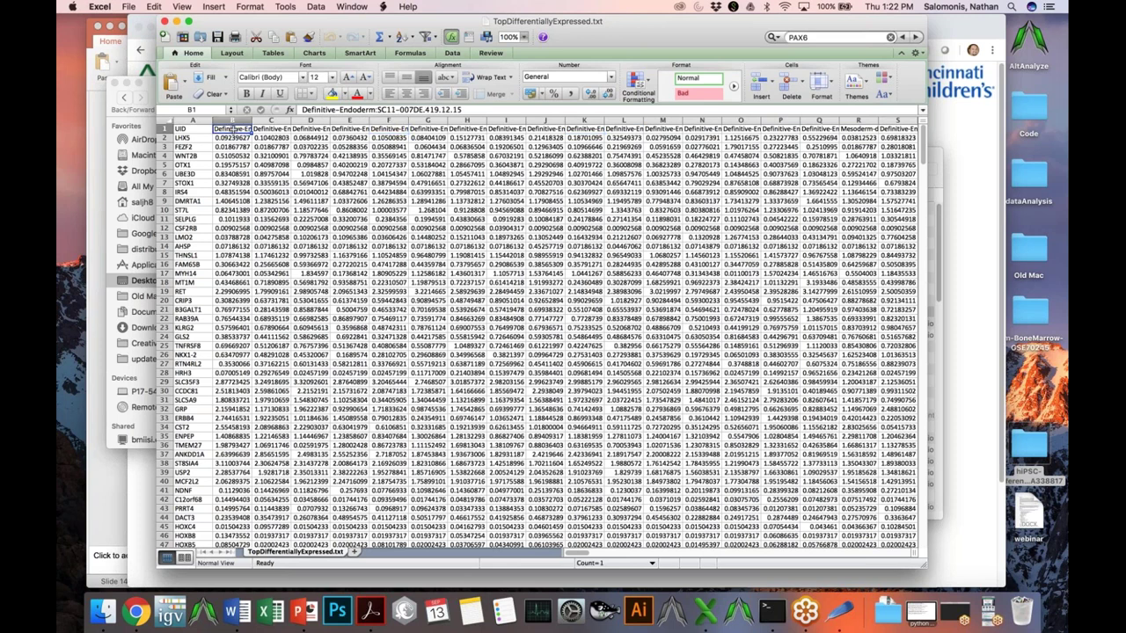
pyautogui.press('Left')
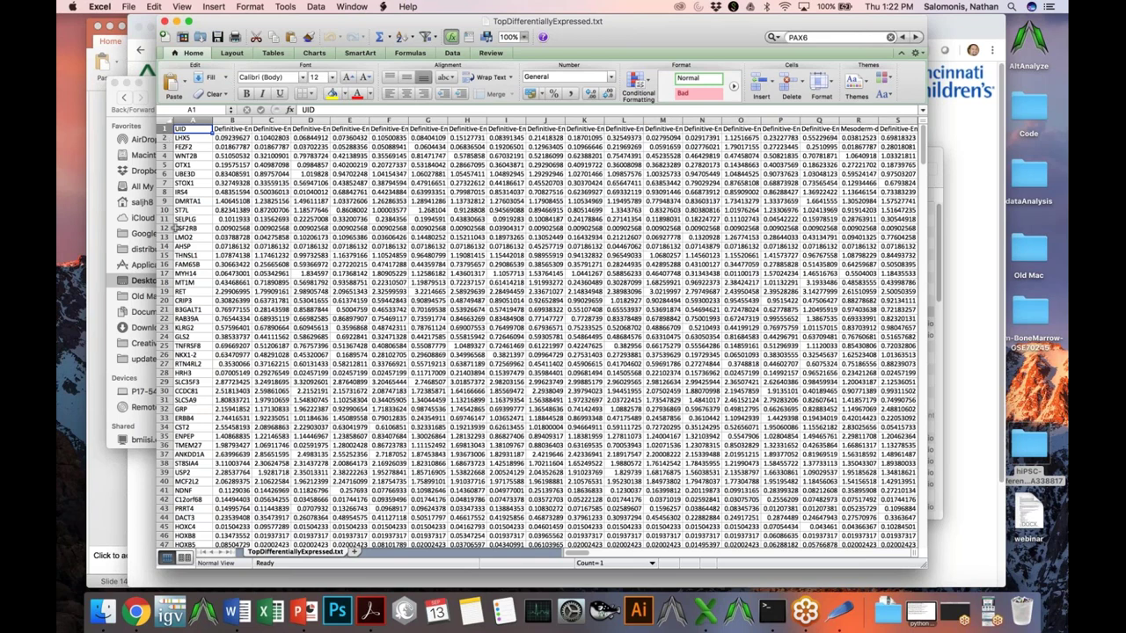
pyautogui.click(165, 20)
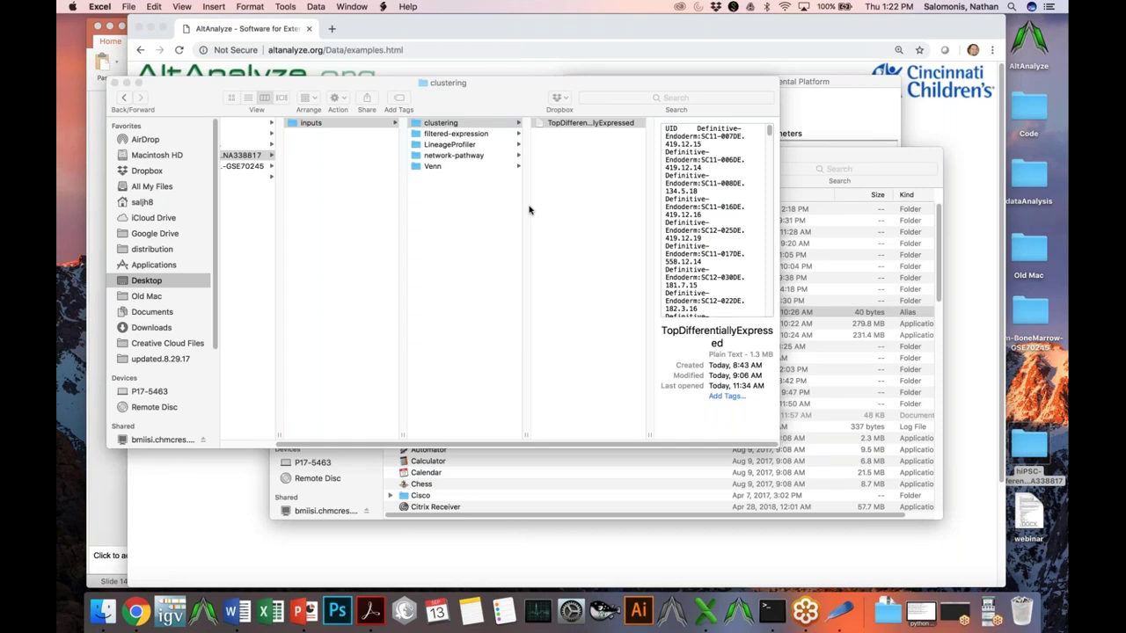
# Switch back to AltAnalyze under python and set the platform to Symbol
pyautogui.press('super+Tab')
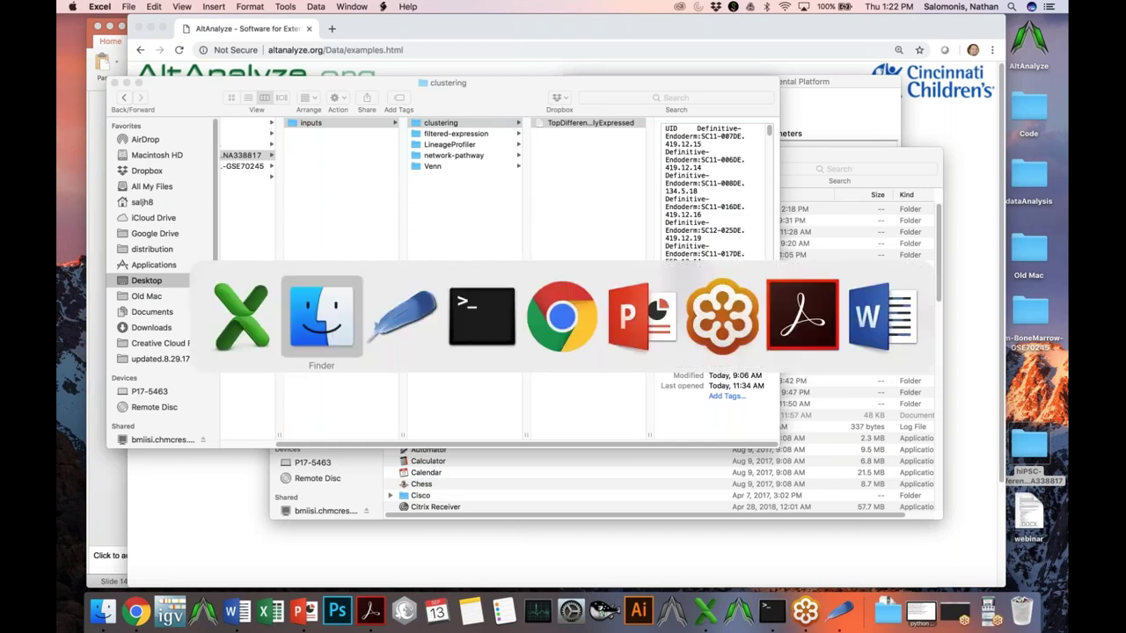
pyautogui.press('super+Tab')
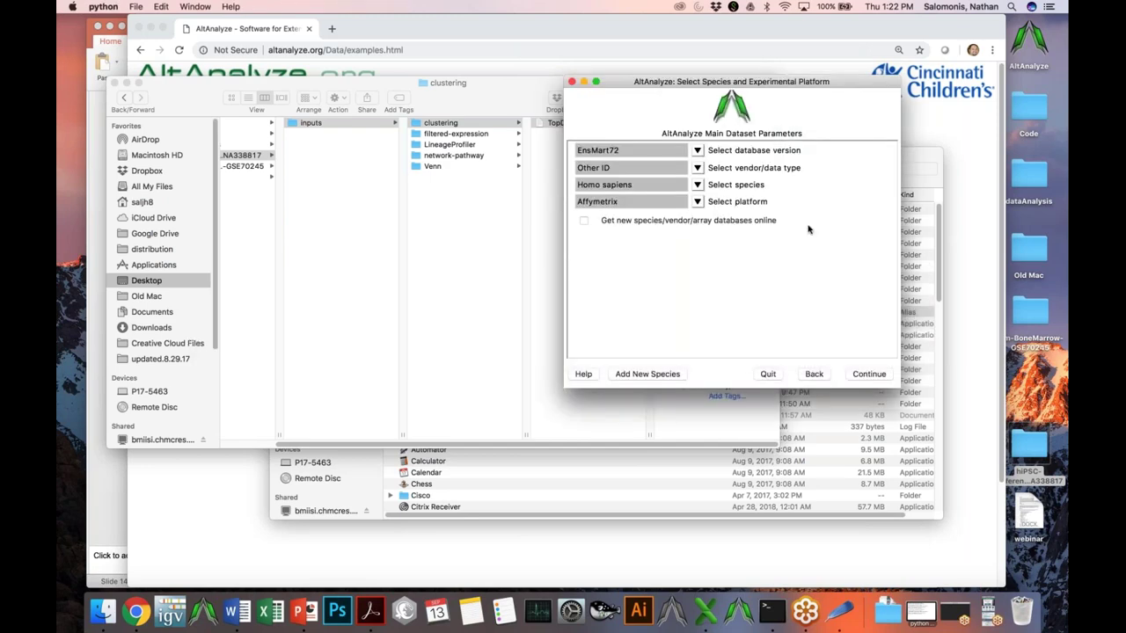
pyautogui.click(696, 203)
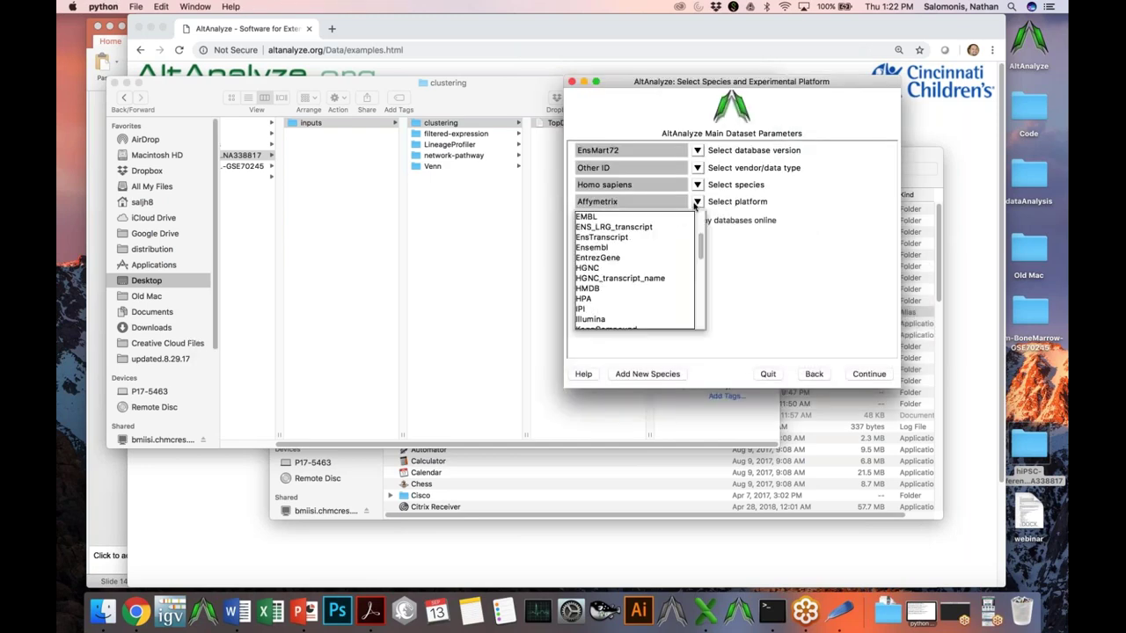
pyautogui.moveTo(701, 251); pyautogui.dragTo(699, 270)
pyautogui.scroll(-6, 698, 271)
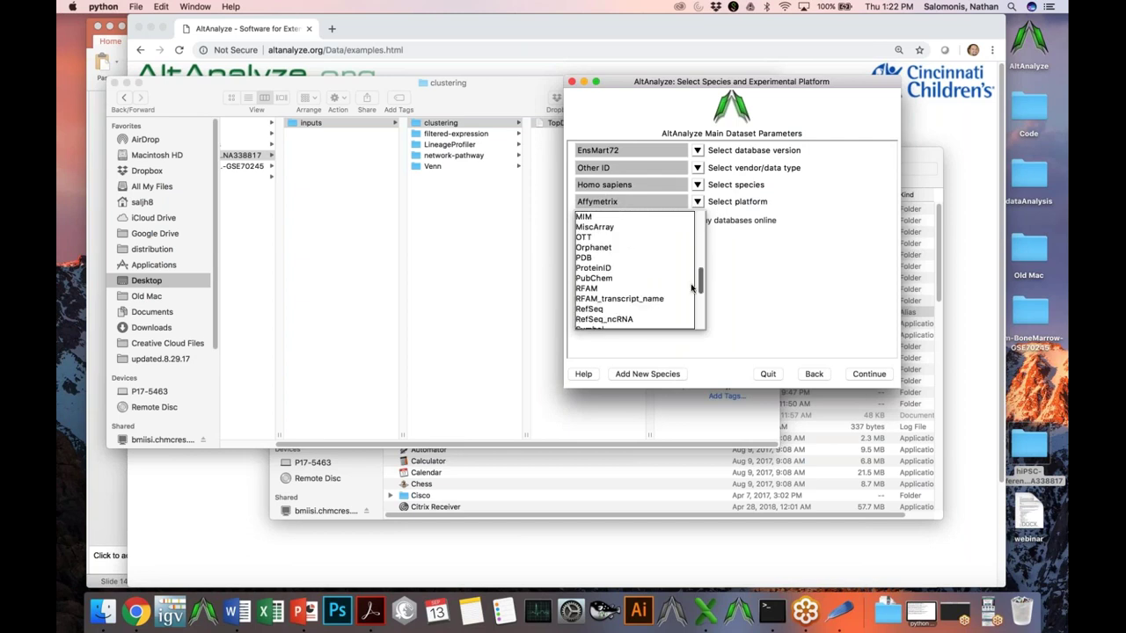
pyautogui.click(671, 285)
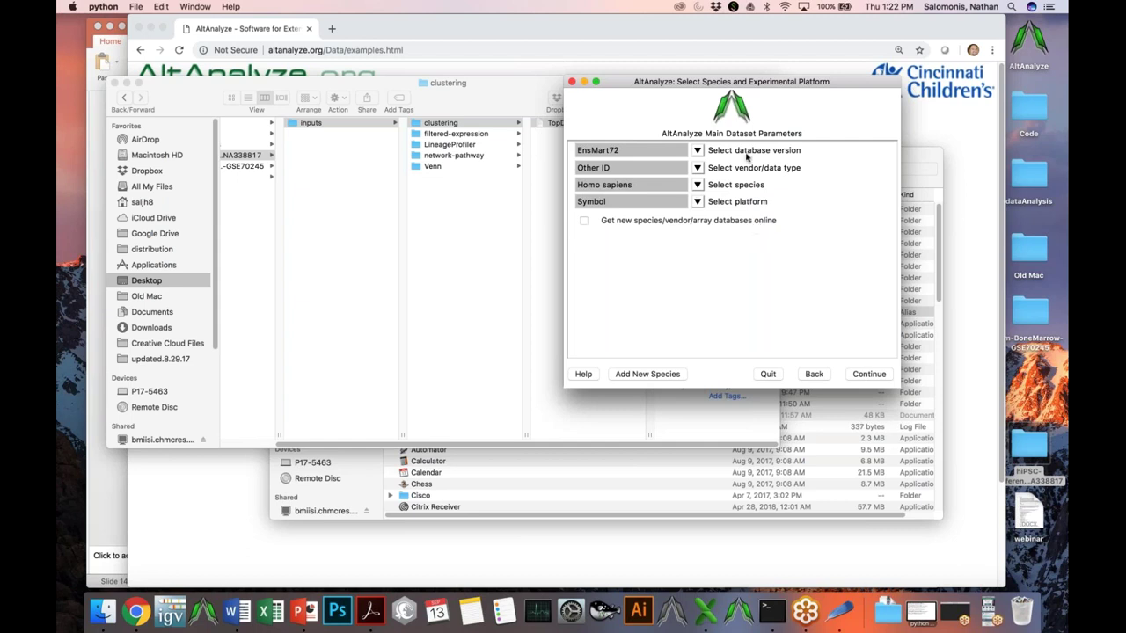
pyautogui.click(698, 201)
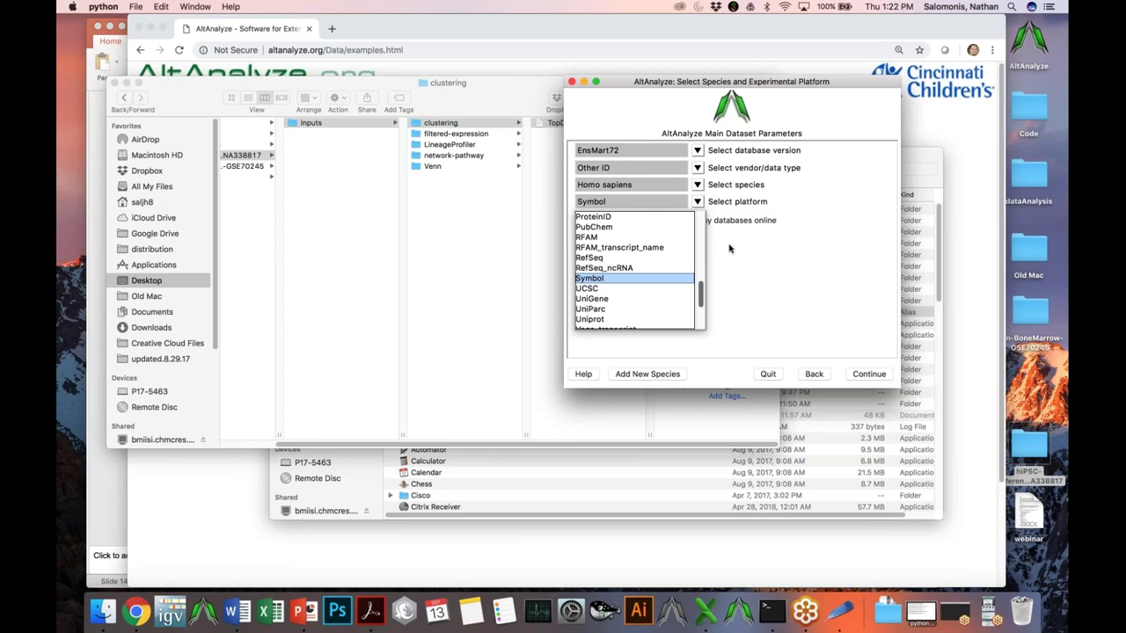
pyautogui.click(731, 251)
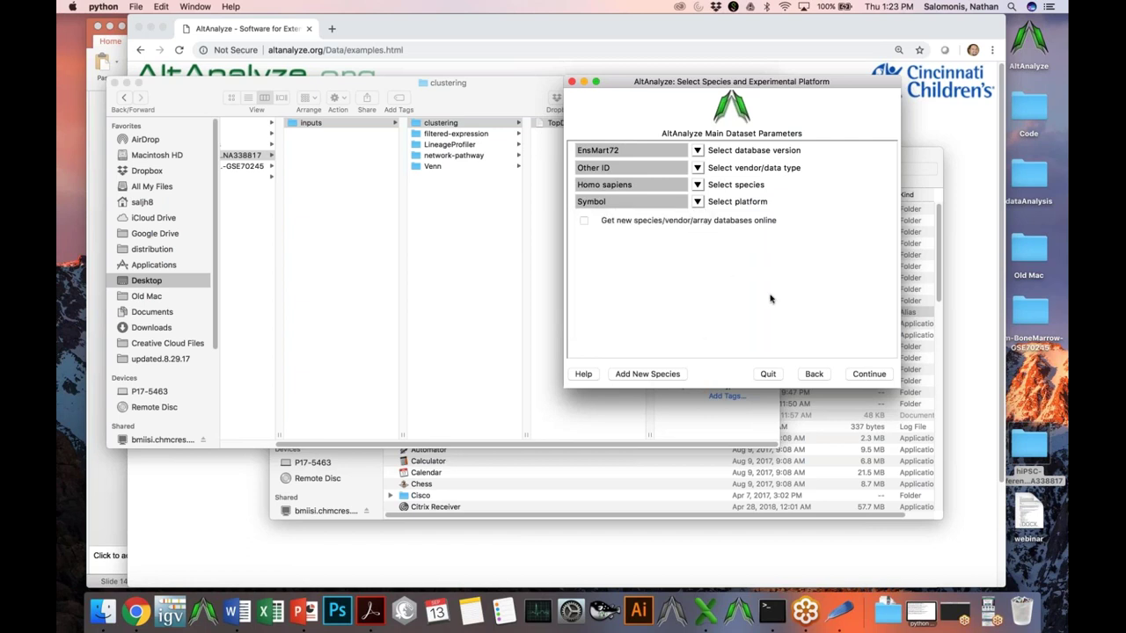
# Proceed from the dataset parameters to Additional Analyses and choose Dimensionality Reduction
pyautogui.click(869, 374)
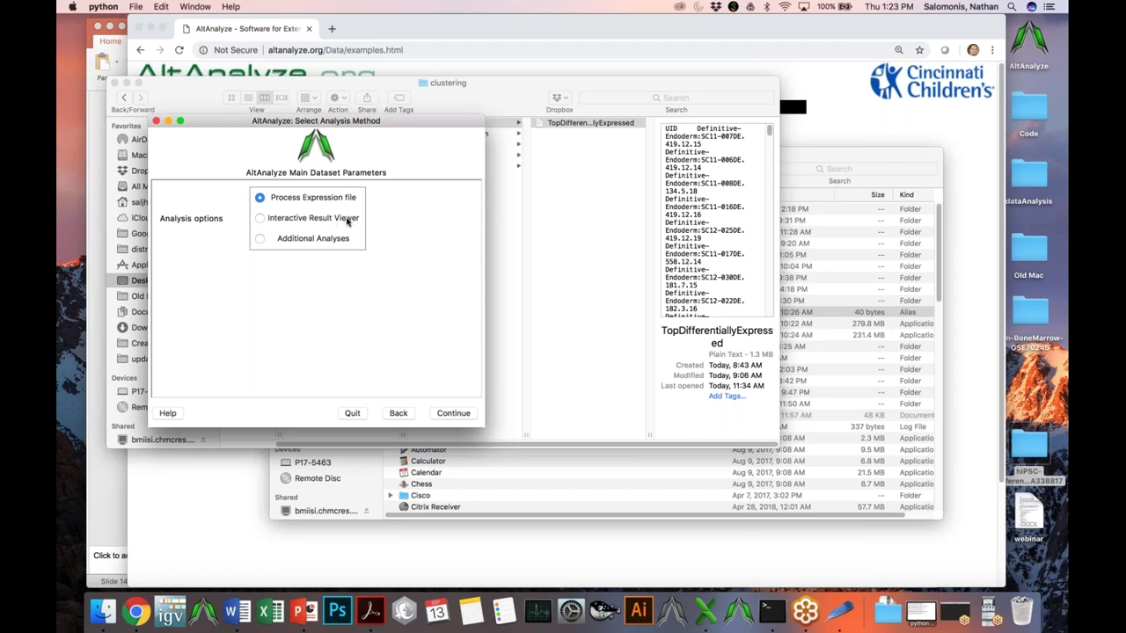
pyautogui.click(319, 243)
pyautogui.click(453, 413)
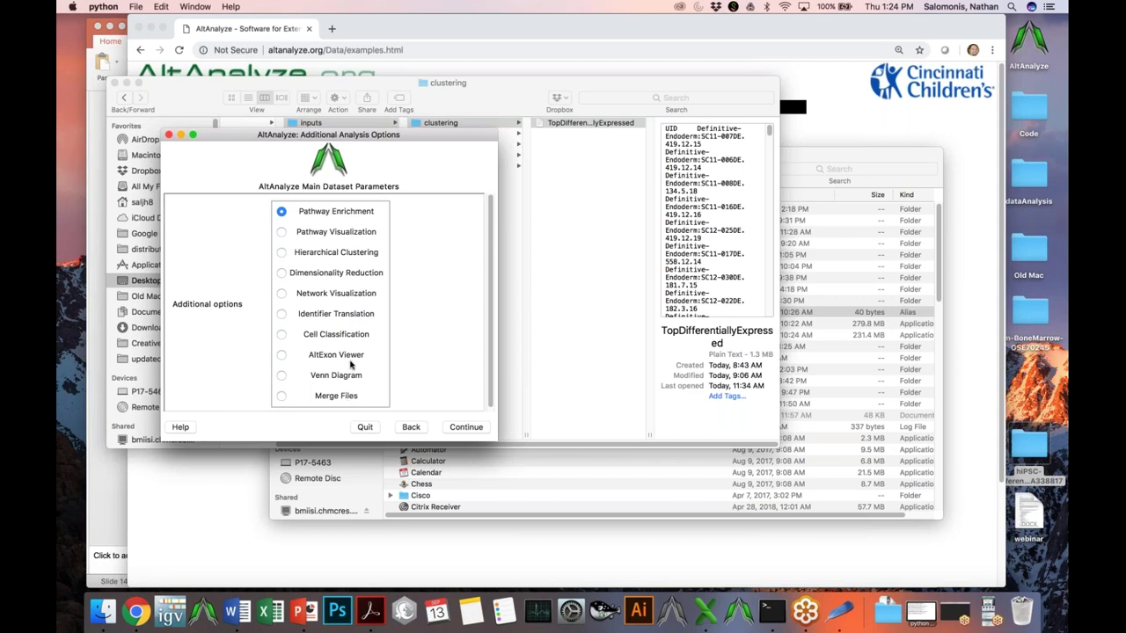
pyautogui.click(360, 274)
pyautogui.click(466, 427)
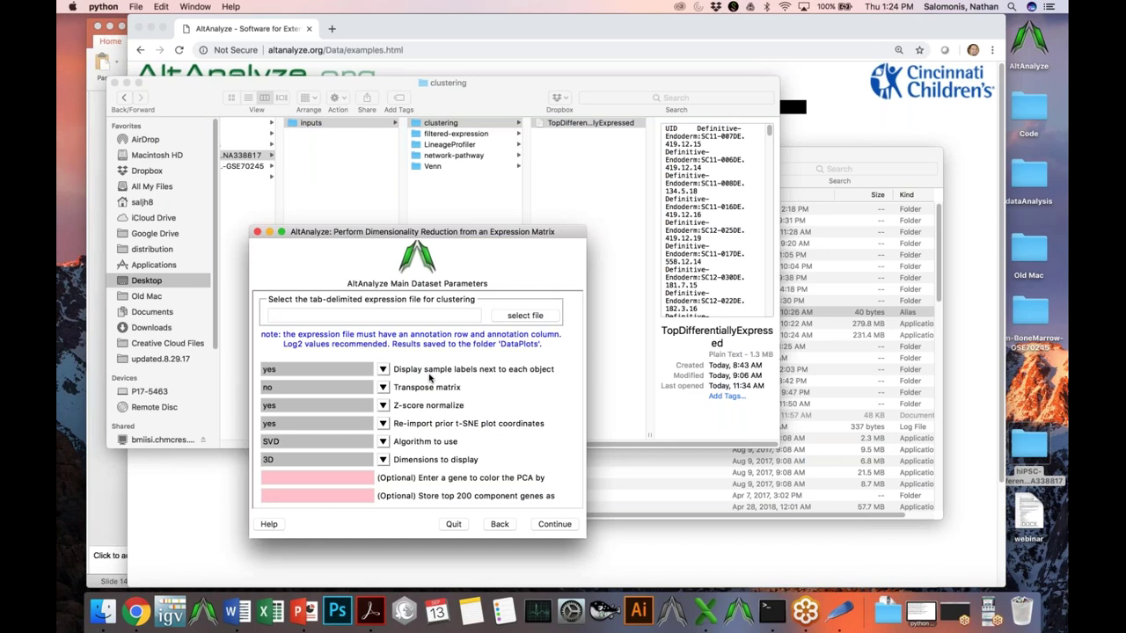
# Load exp.AllDifferentiallyExpressed.txt from the filtered-expression folder as the expression file for clustering
pyautogui.click(525, 316)
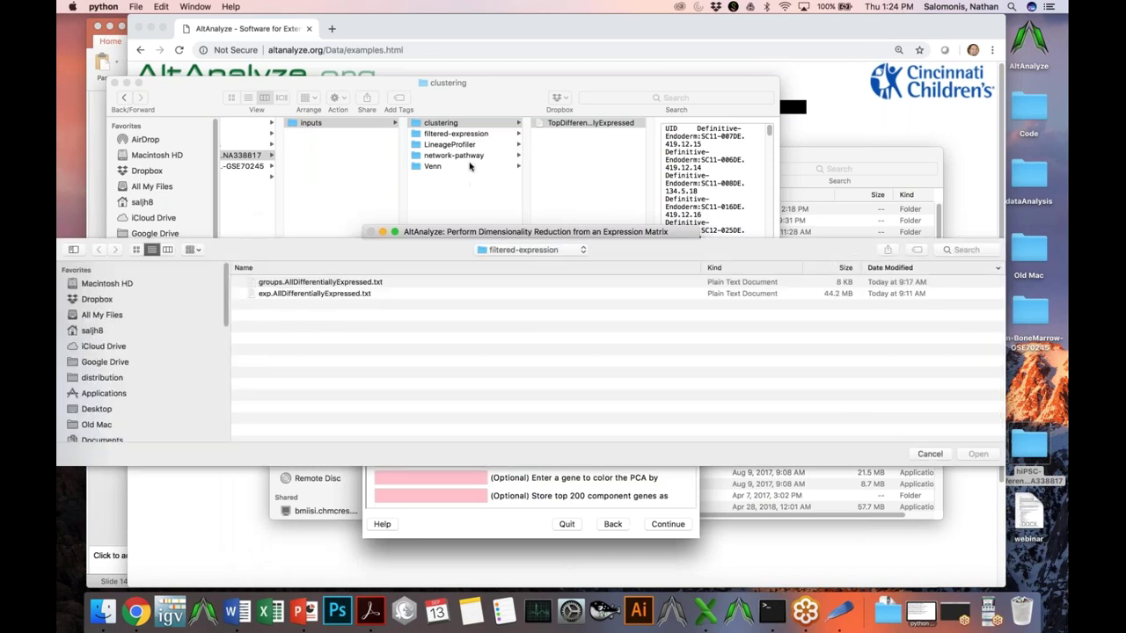
pyautogui.moveTo(481, 135); pyautogui.dragTo(410, 304)
pyautogui.click(364, 293)
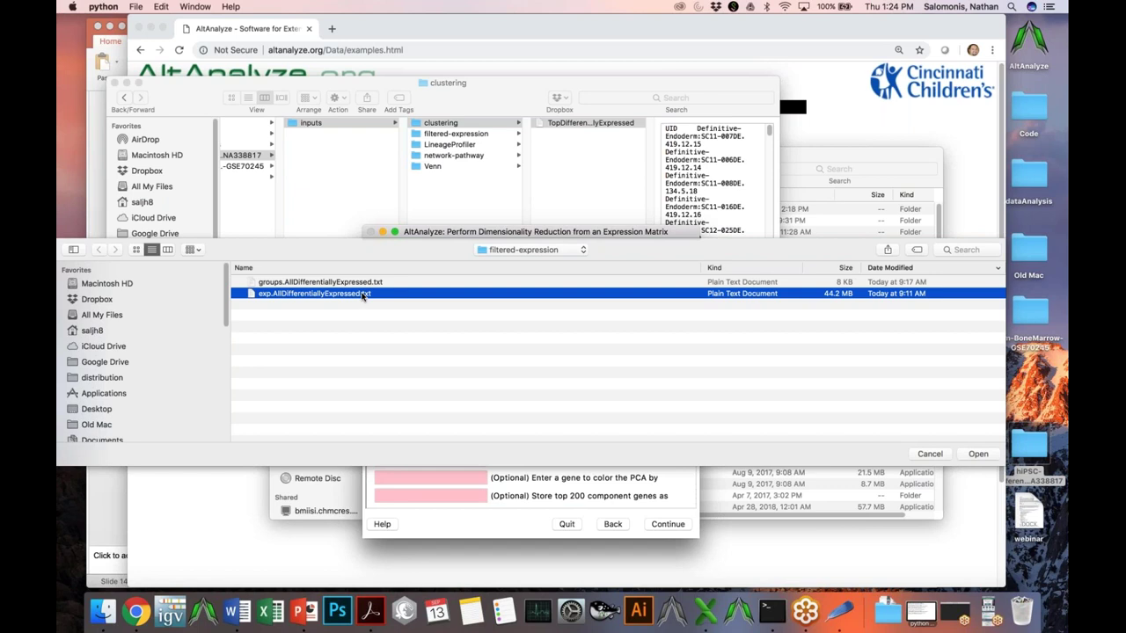
pyautogui.click(356, 315)
pyautogui.click(360, 296)
pyautogui.doubleClick(361, 295)
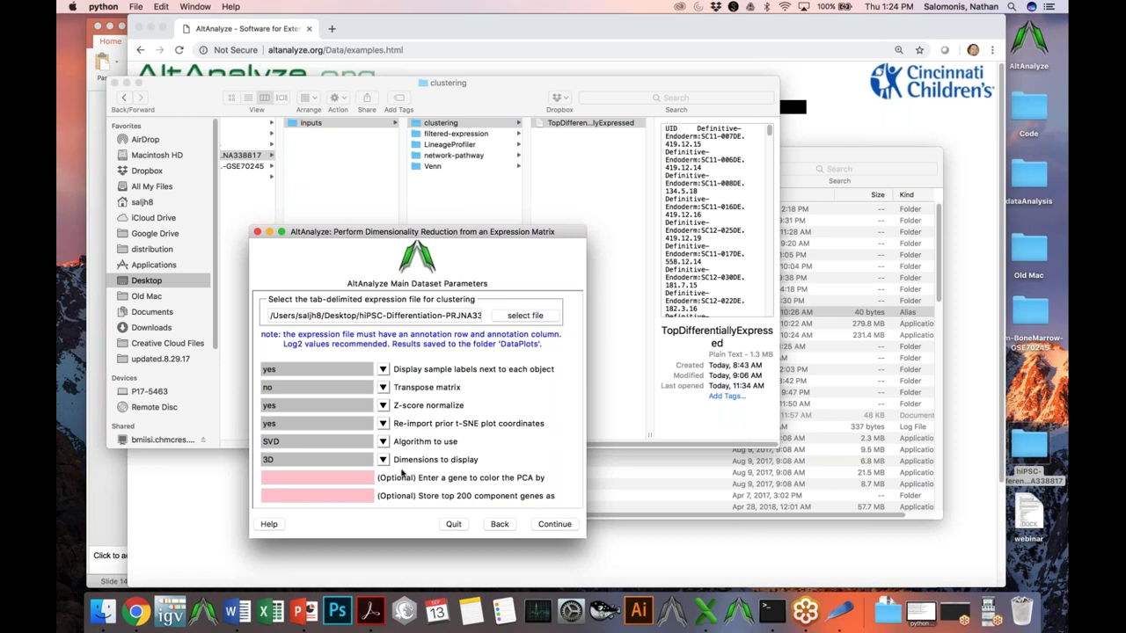
# Run the dimensionality reduction with the default SVD, 3D and sample label settings, and close the resulting plot
pyautogui.click(549, 525)
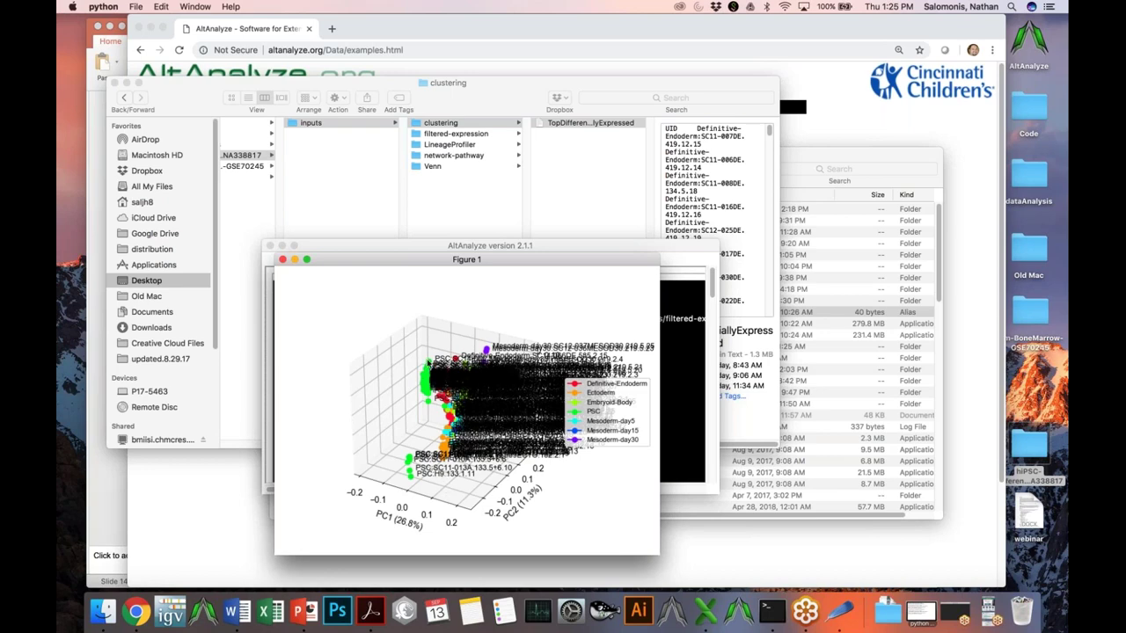
pyautogui.click(283, 261)
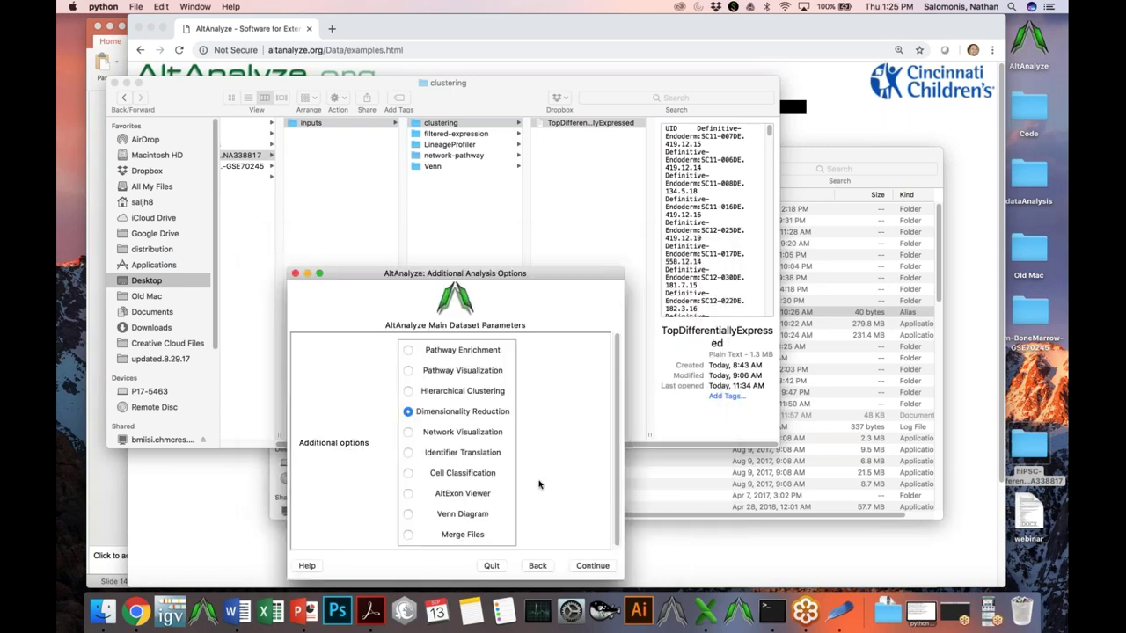
# Run the dimensionality reduction again with sample labels set to no and the dimensions to display set to 2D
pyautogui.click(589, 567)
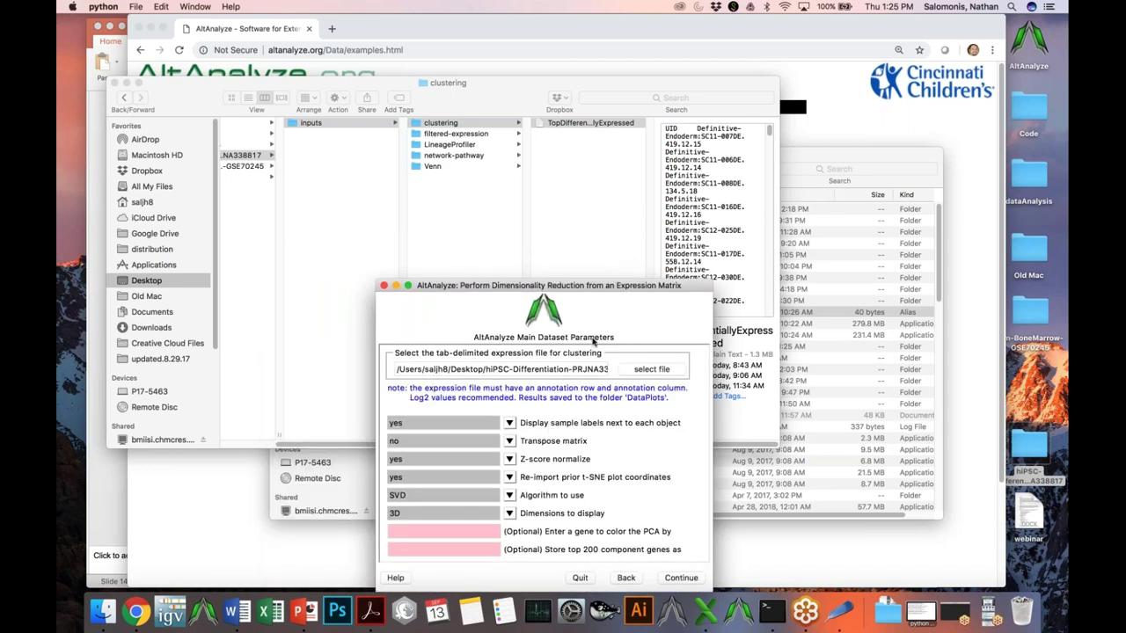
pyautogui.click(474, 322)
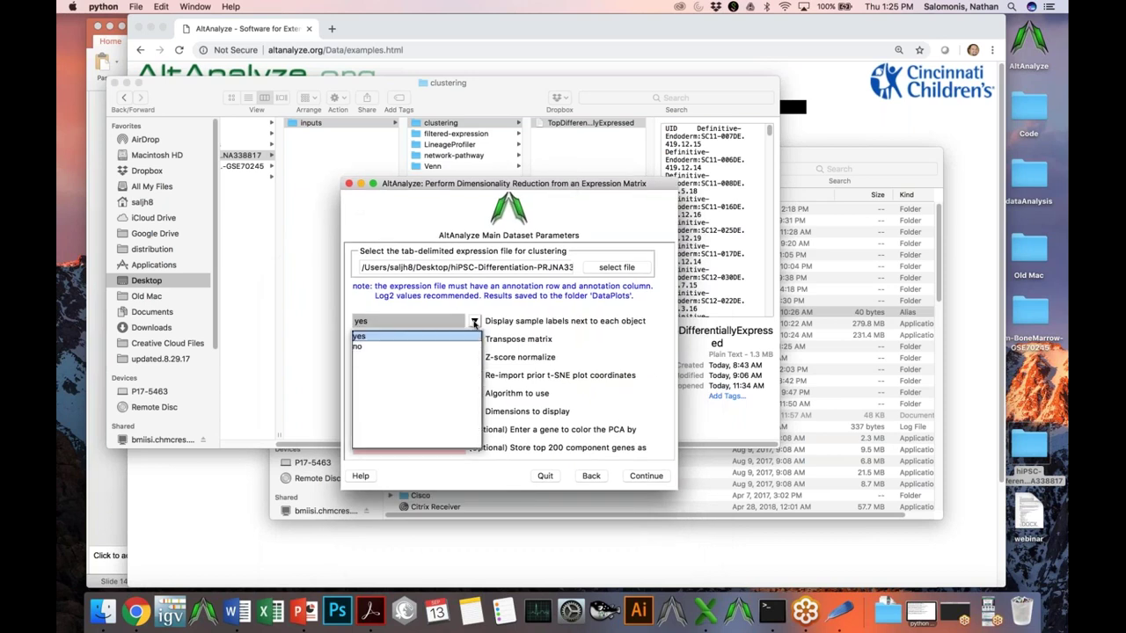
pyautogui.click(445, 348)
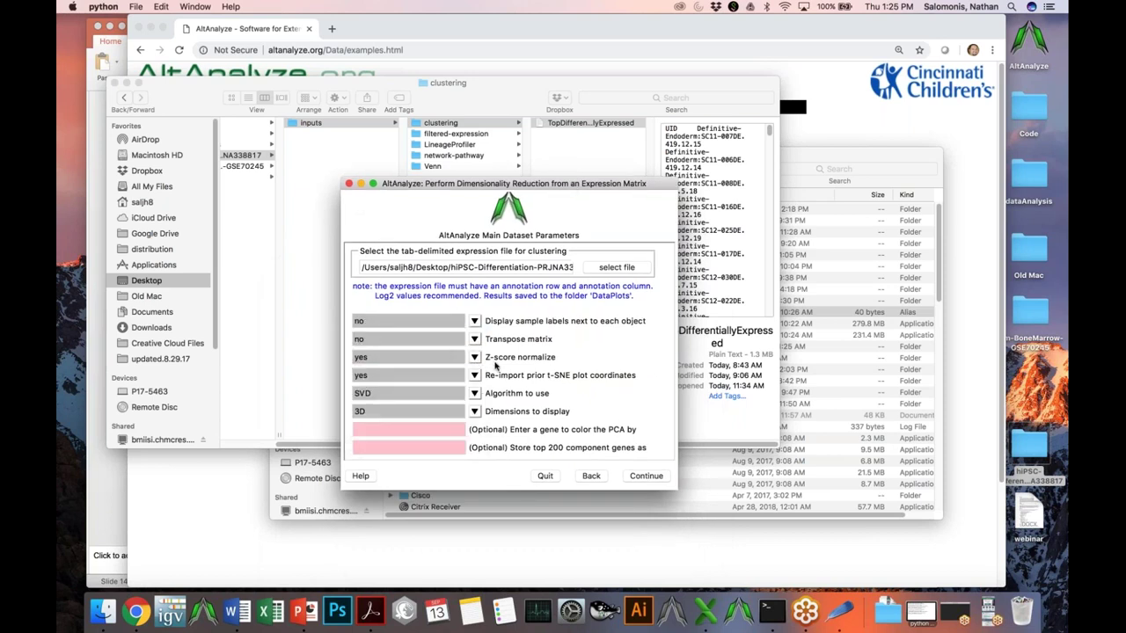
pyautogui.click(475, 413)
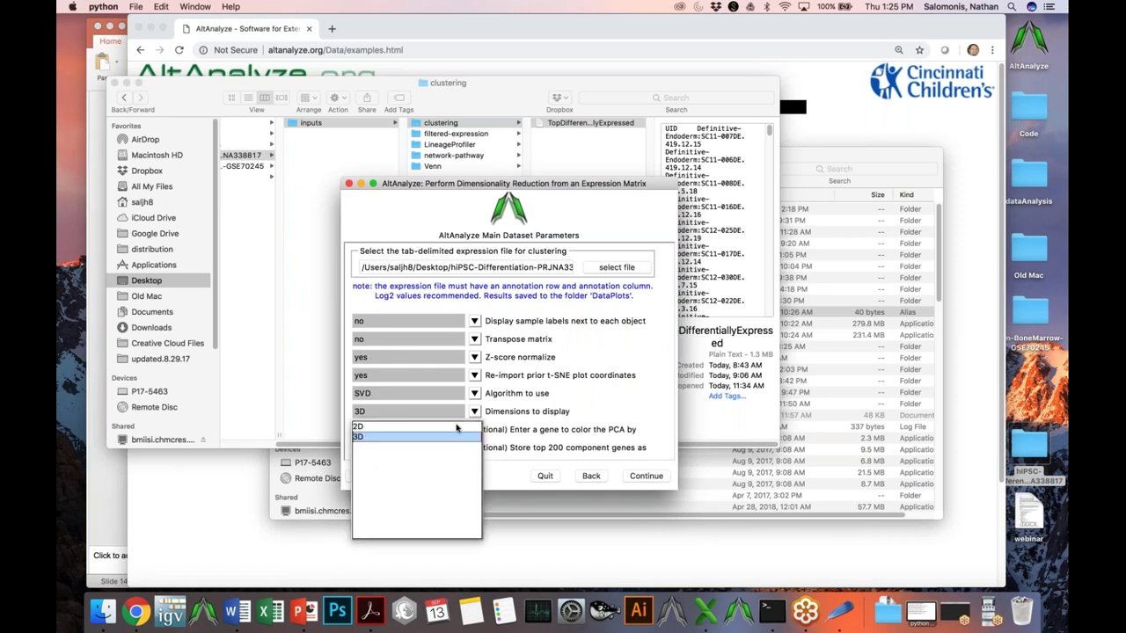
pyautogui.click(456, 426)
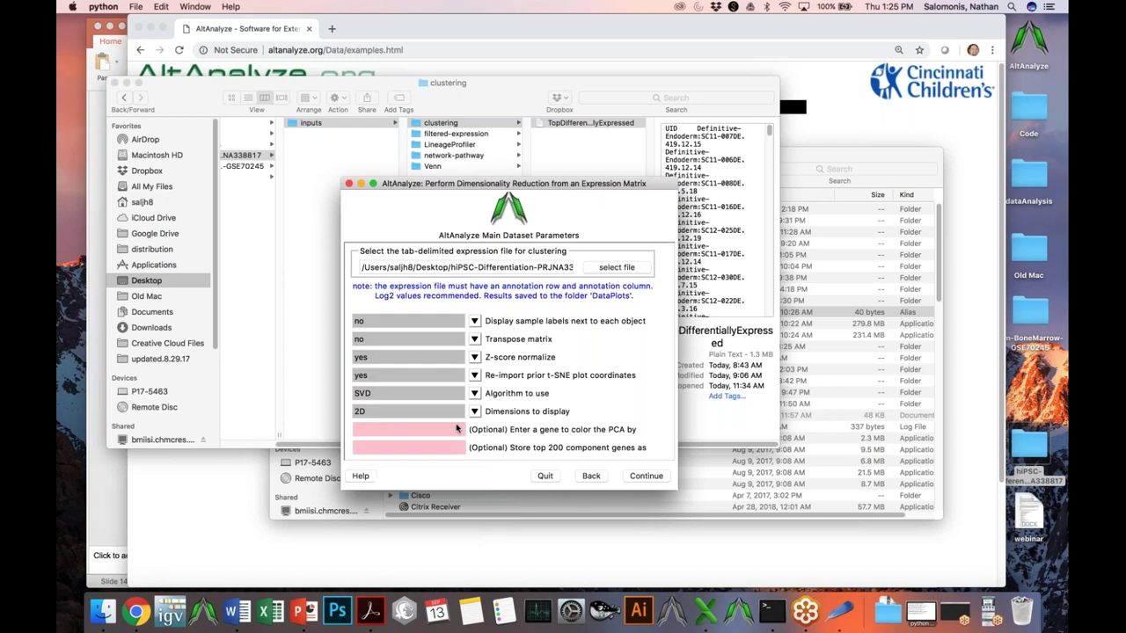
pyautogui.click(645, 476)
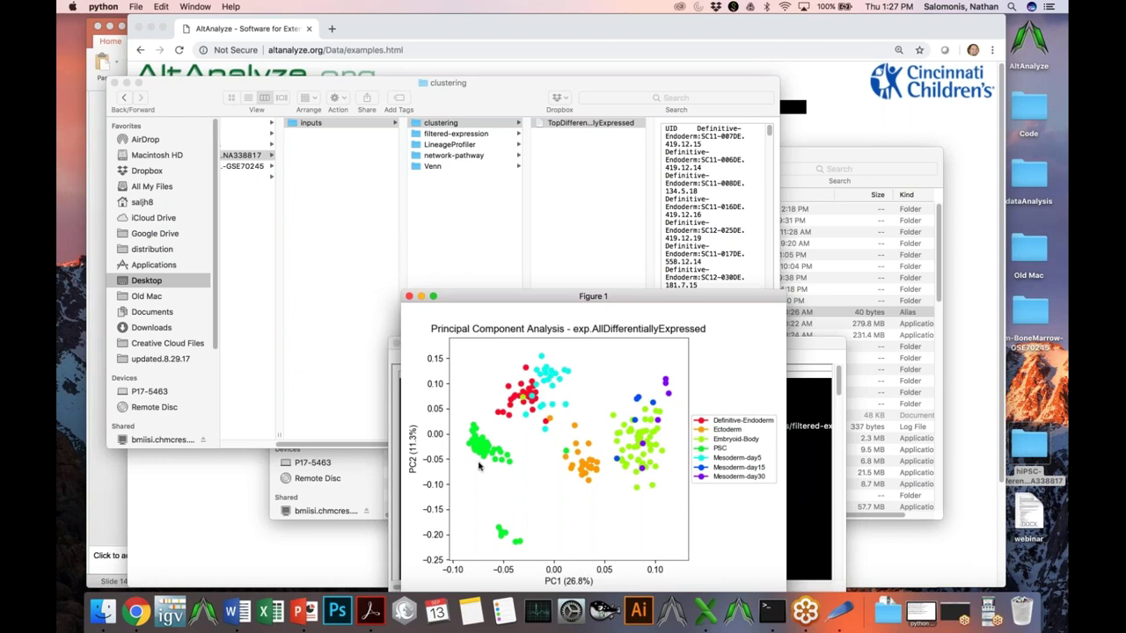
# Switch to Finder, view the saved 2D PCA PDF in filtered-expression's DataPlots folder, and close it
pyautogui.click(504, 208)
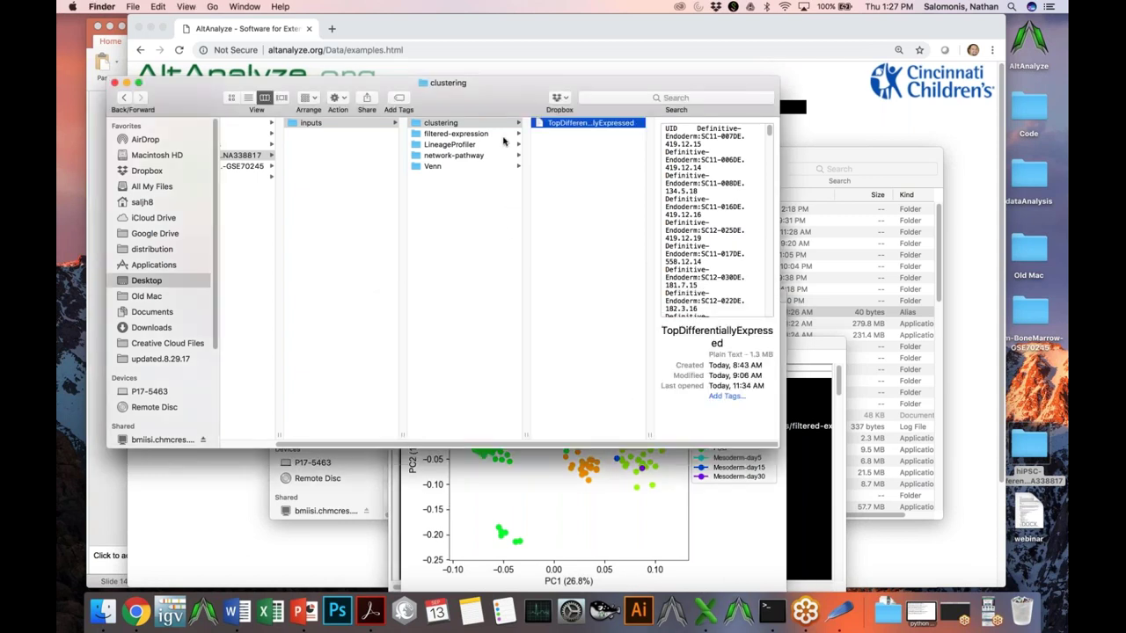
pyautogui.click(461, 134)
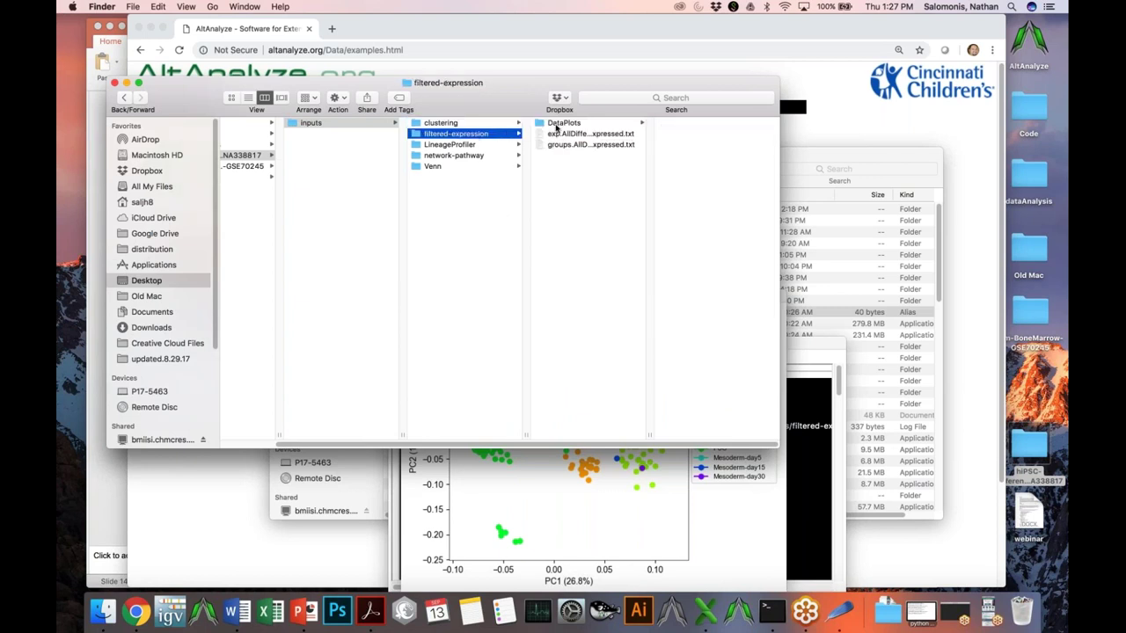
pyautogui.click(558, 124)
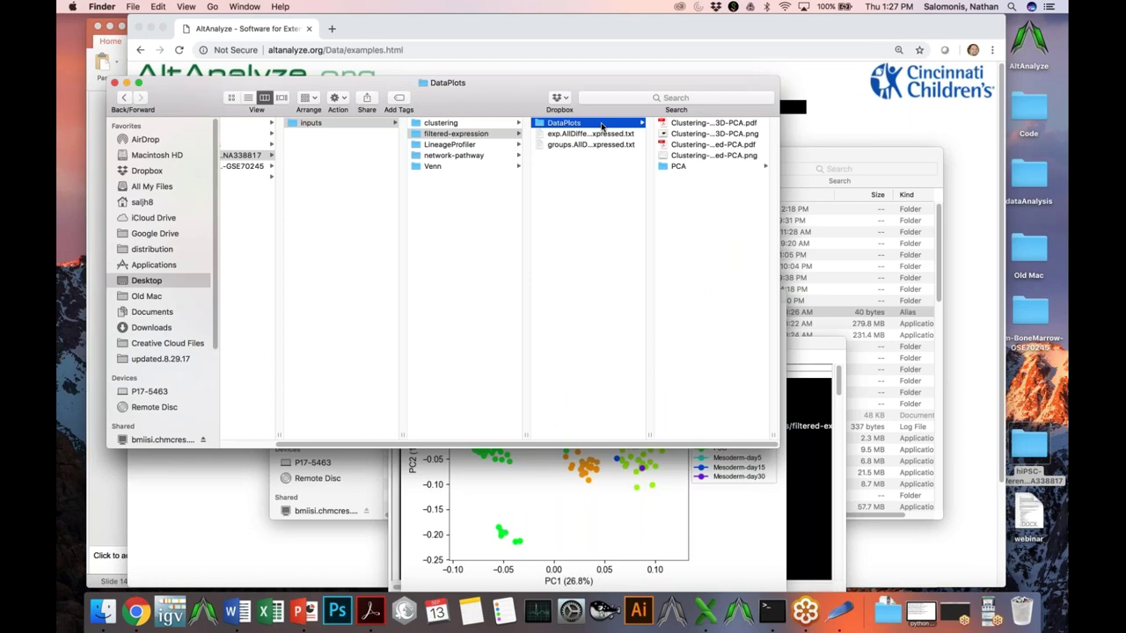
pyautogui.click(666, 124)
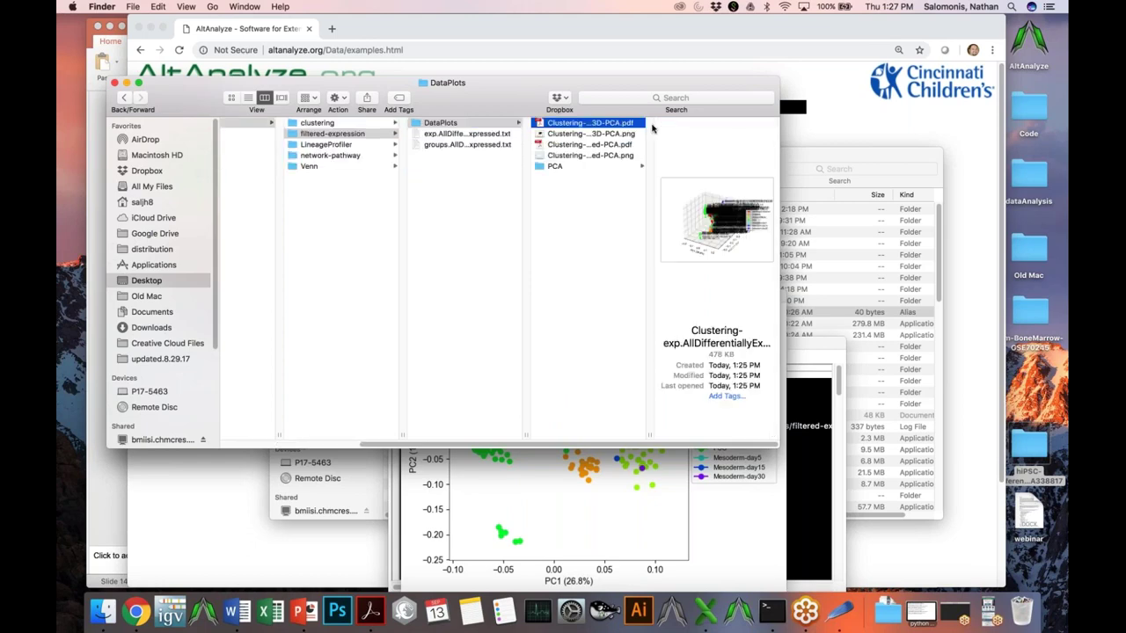
pyautogui.doubleClick(598, 144)
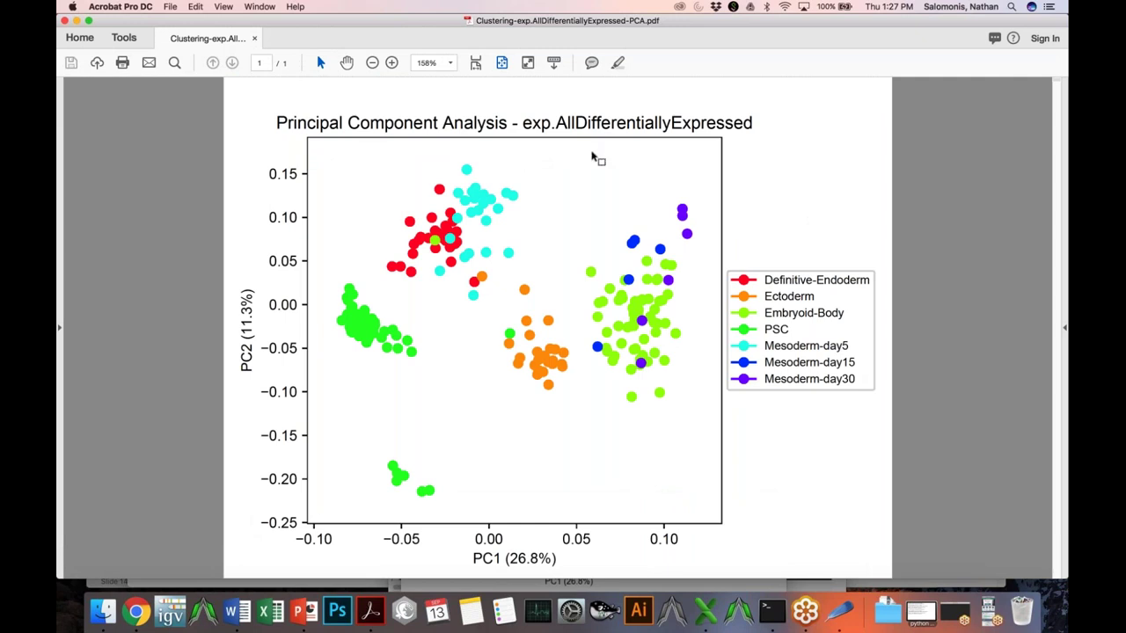
pyautogui.press('super+w')
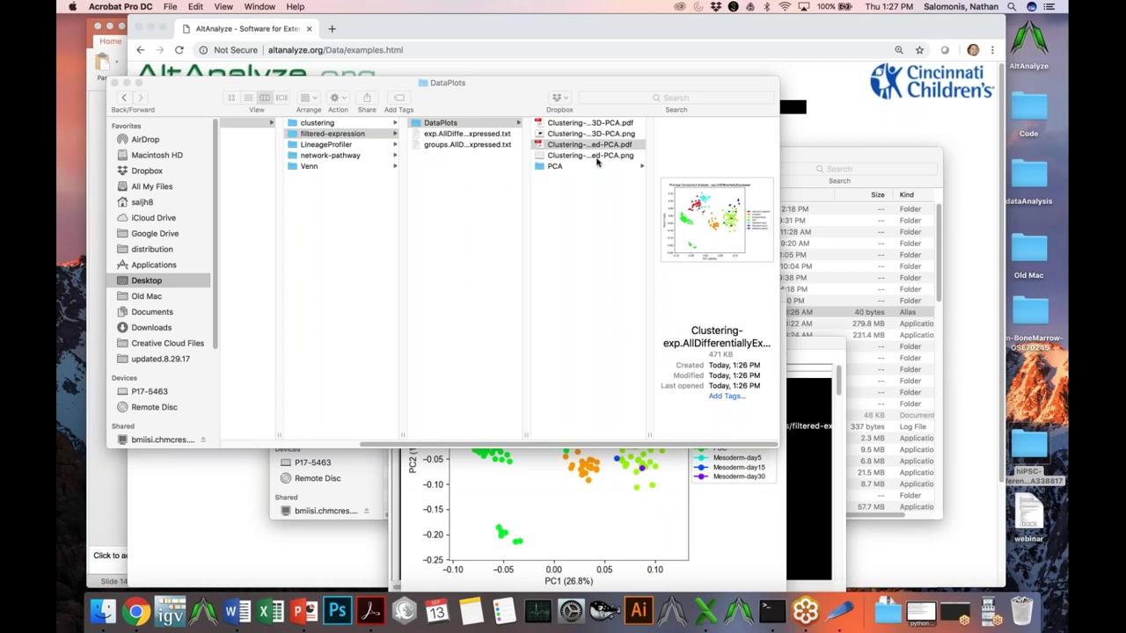
# Open correlated.txt from the PCA folder inside DataPlots and enlarge its window
pyautogui.click(588, 166)
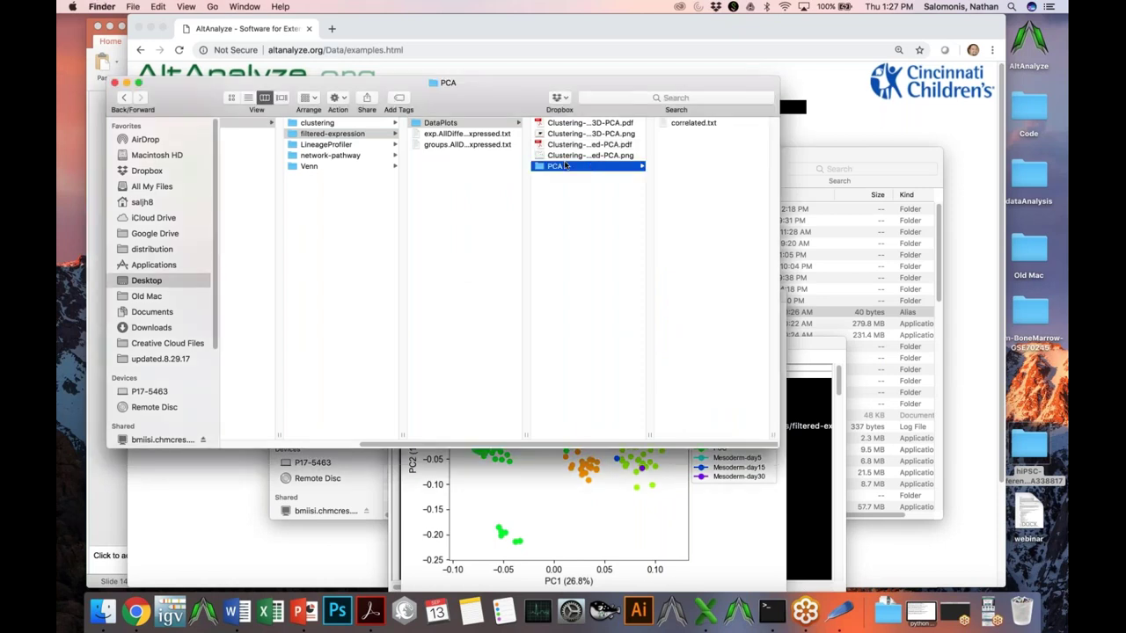
pyautogui.click(692, 124)
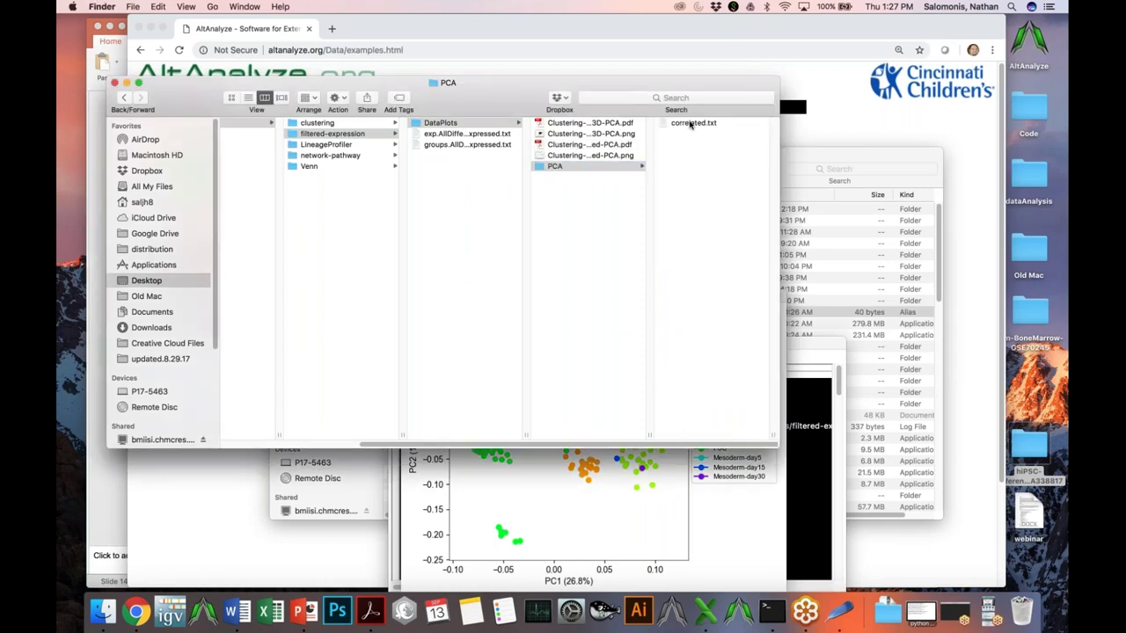
pyautogui.rightClick(601, 124)
pyautogui.doubleClick(602, 124)
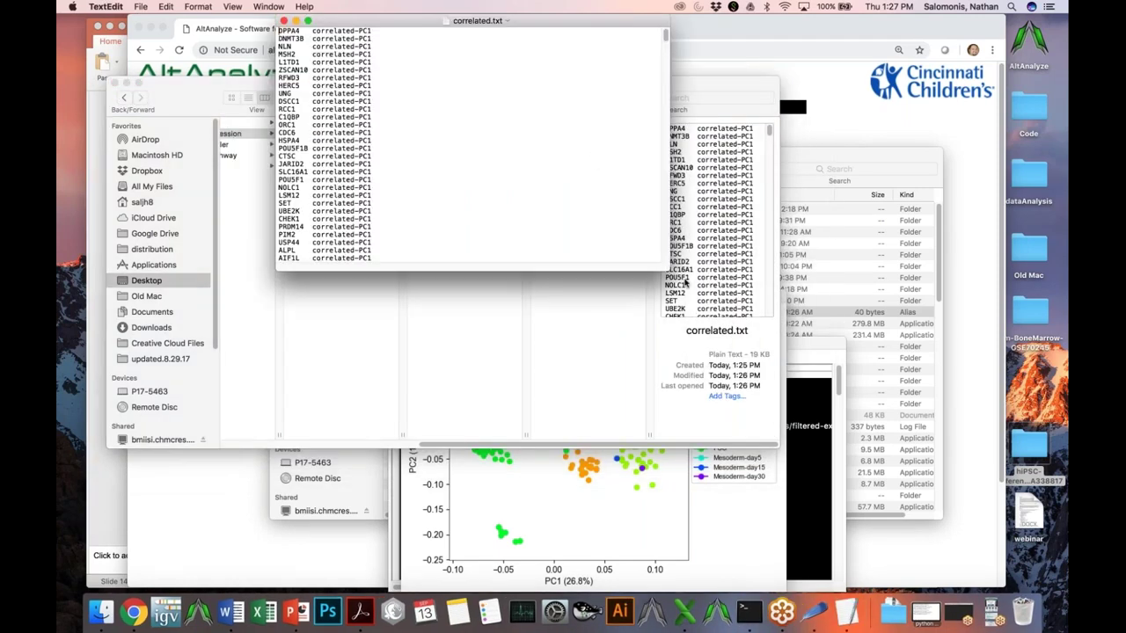
pyautogui.moveTo(679, 339); pyautogui.dragTo(700, 476)
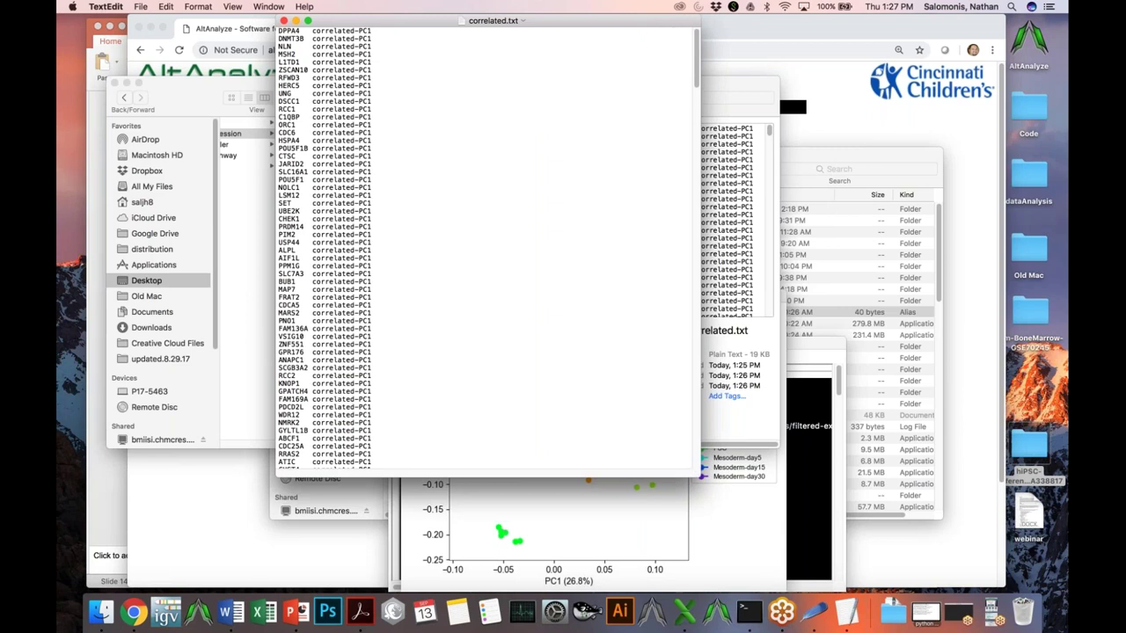
# Look through the correlated and anticorrelated genes listed per principal component in correlated.txt, and close the file
pyautogui.scroll(-15, 667, 216)
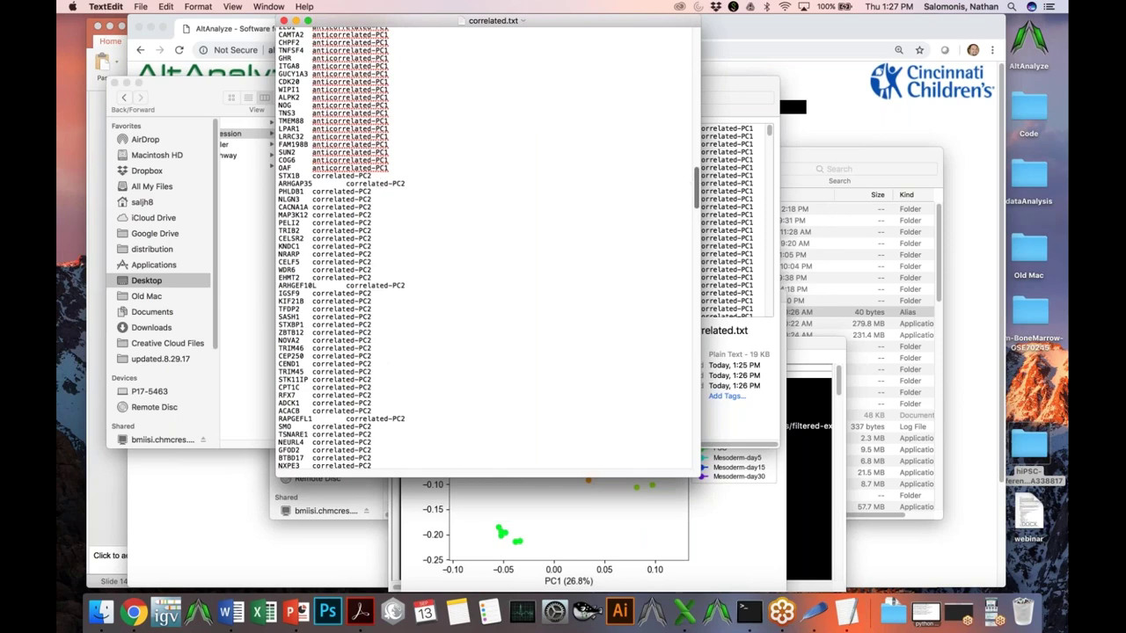
pyautogui.scroll(-20, 653, 350)
pyautogui.scroll(-15, 639, 415)
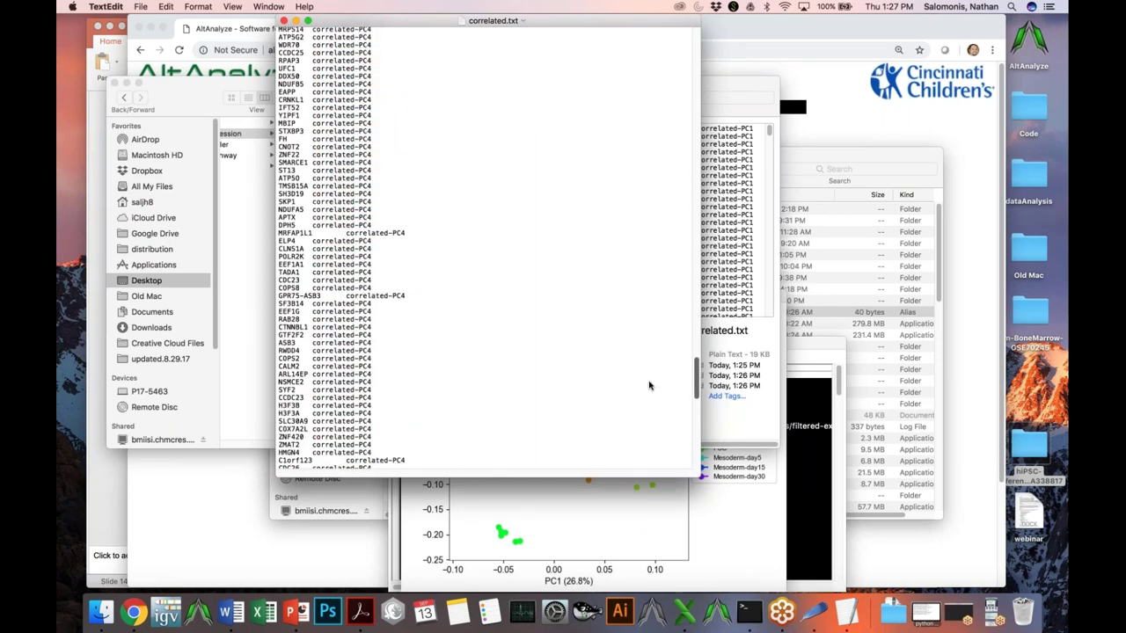
pyautogui.moveTo(688, 315); pyautogui.dragTo(730, 231)
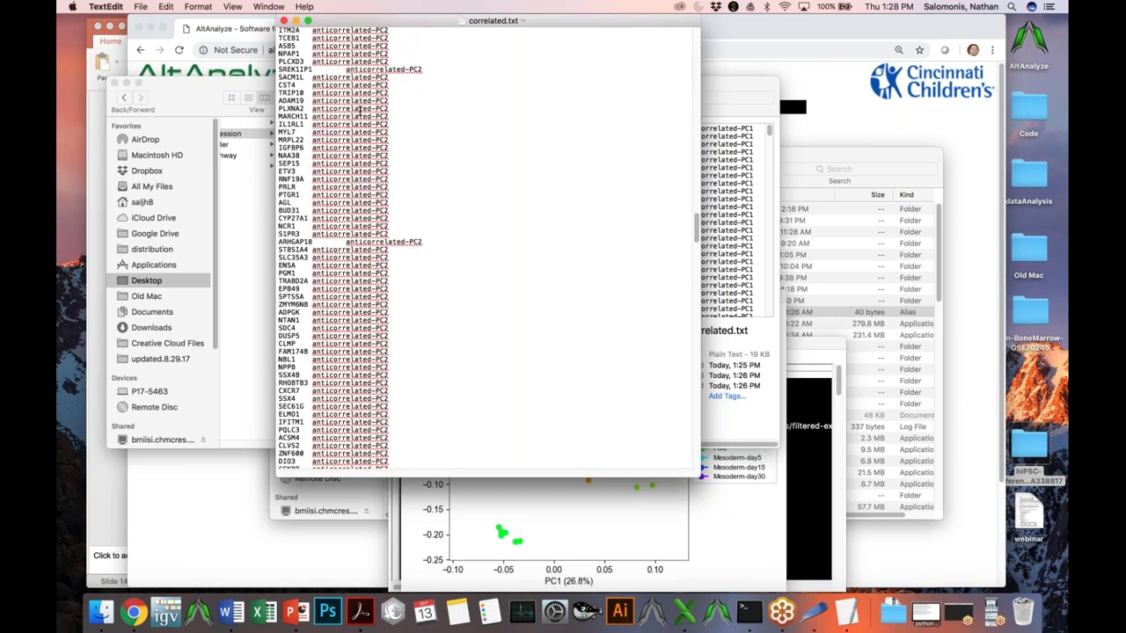
pyautogui.click(284, 20)
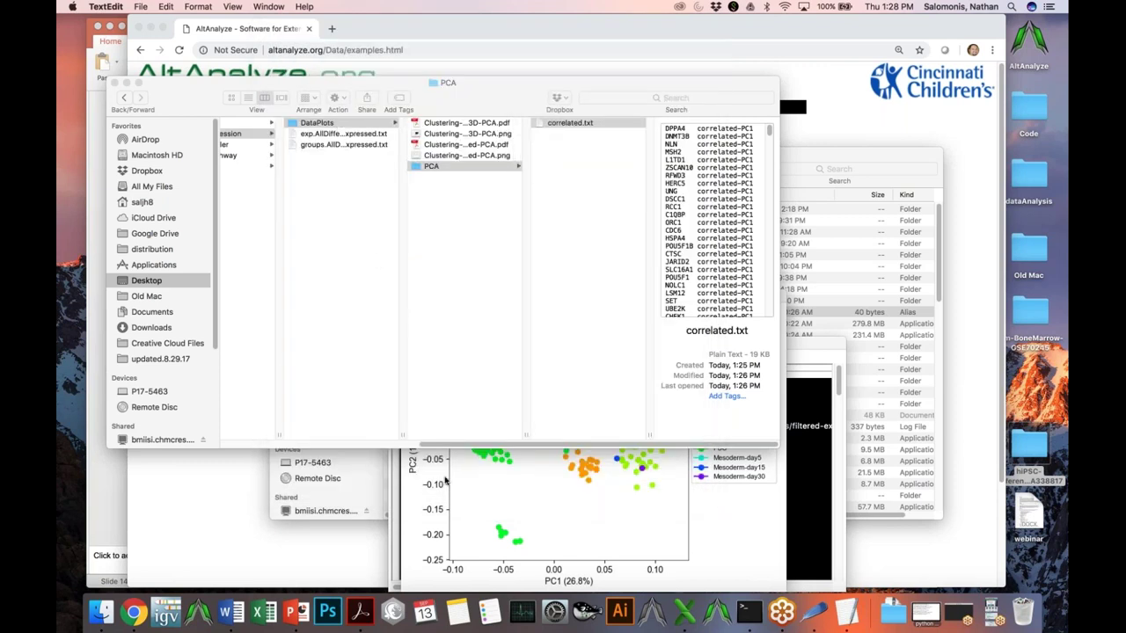
# Close the 2D PCA plot and the run's status window, and return to the Dimensionality Reduction options
pyautogui.click(446, 480)
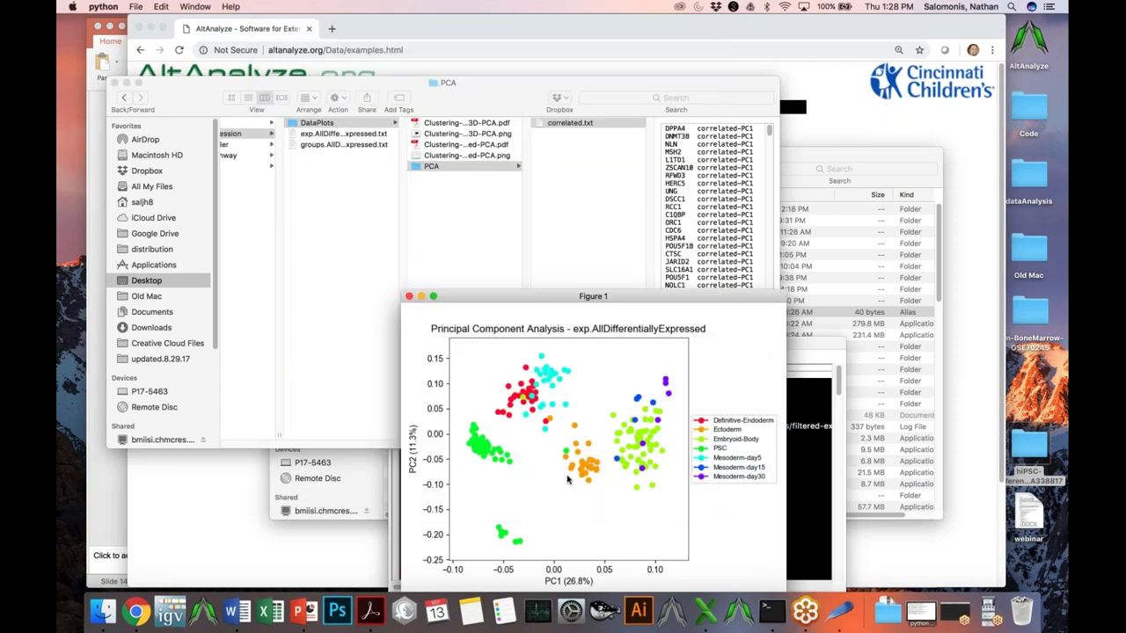
pyautogui.click(409, 296)
pyautogui.click(396, 343)
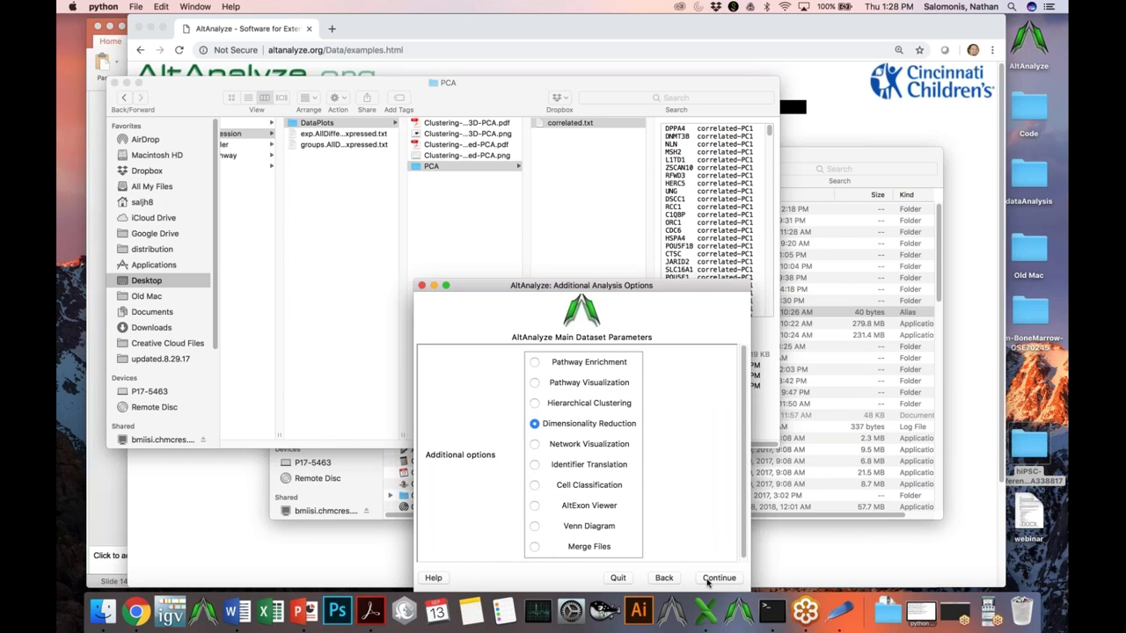
pyautogui.click(713, 580)
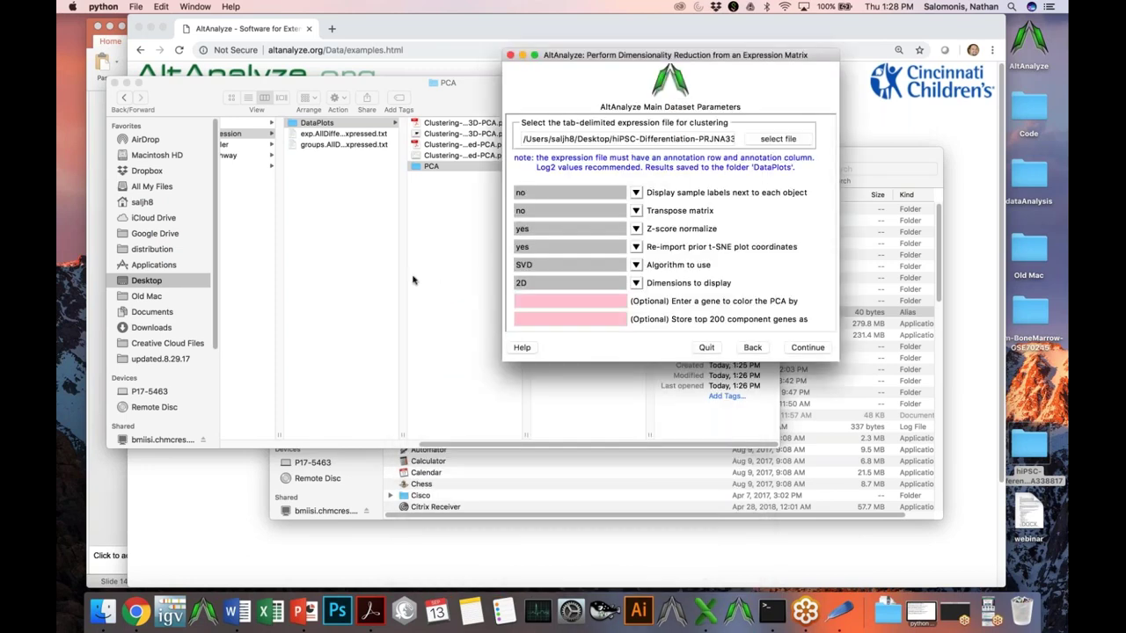
# Switch to Finder, view exp.AllDifferentiallyExpressed.txt in the filtered-expression folder, and close it
pyautogui.click(343, 248)
pyautogui.hscroll(-3, 343, 248)
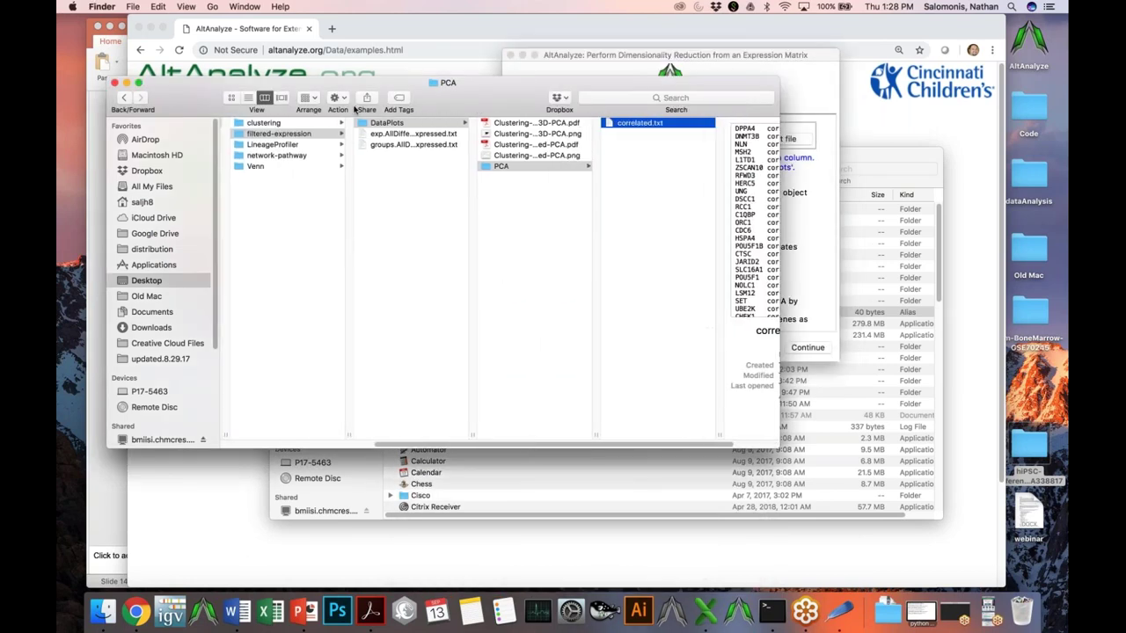
pyautogui.doubleClick(398, 135)
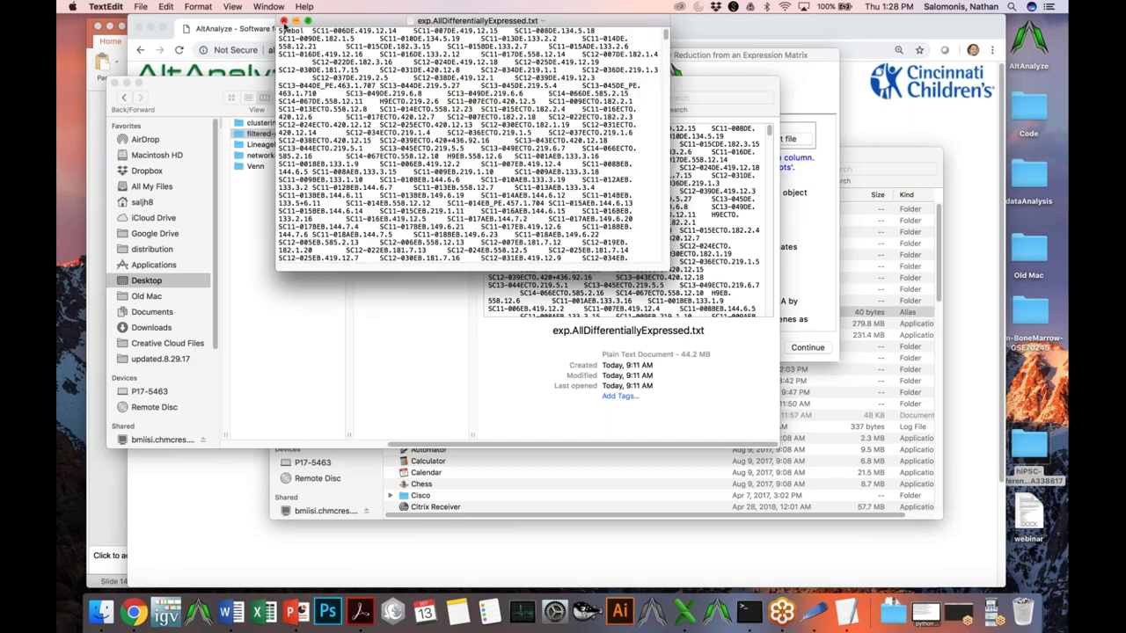
pyautogui.click(283, 19)
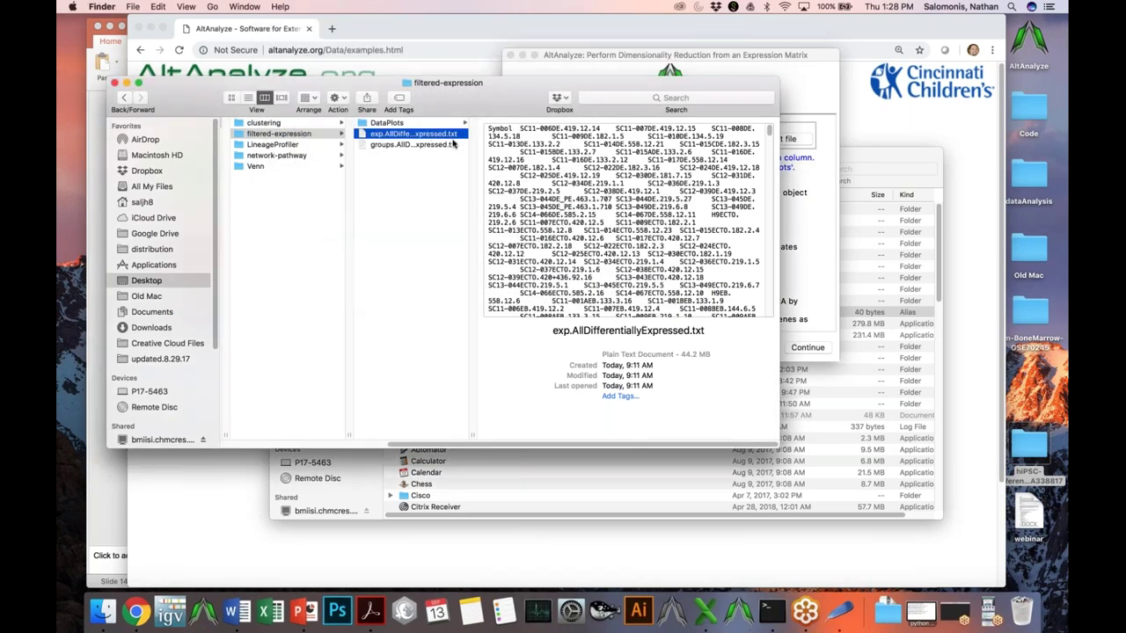
# Open groups.AllDifferentiallyExpressed.txt from the filtered-expression folder in Microsoft Excel (14.7.7)
pyautogui.click(420, 146)
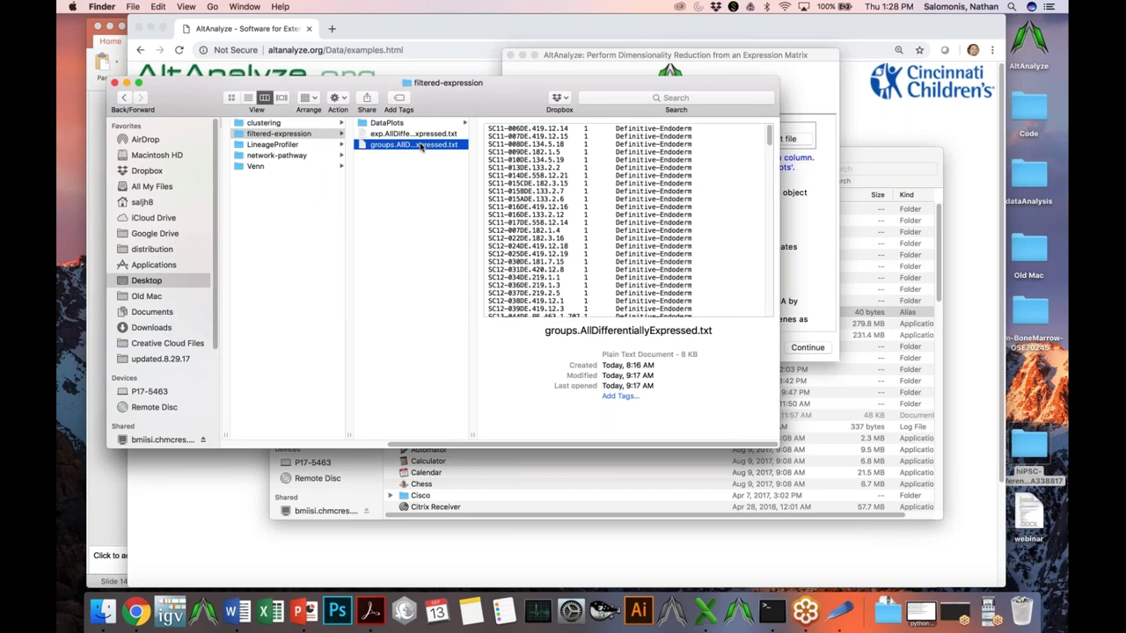
pyautogui.rightClick(420, 146)
pyautogui.moveTo(453, 162)
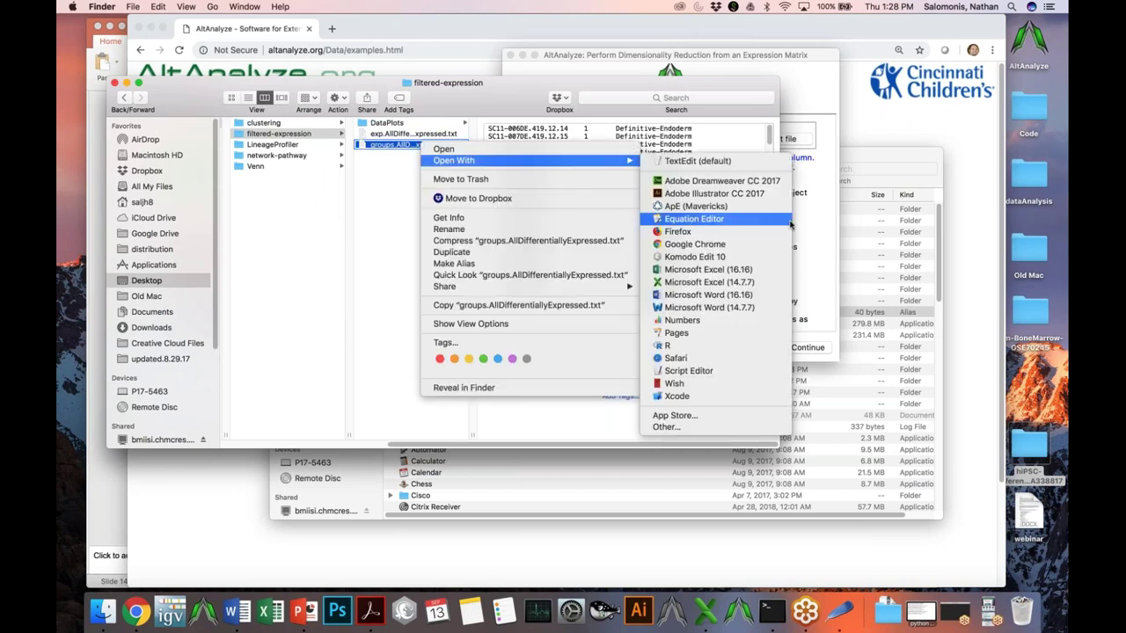
pyautogui.click(733, 283)
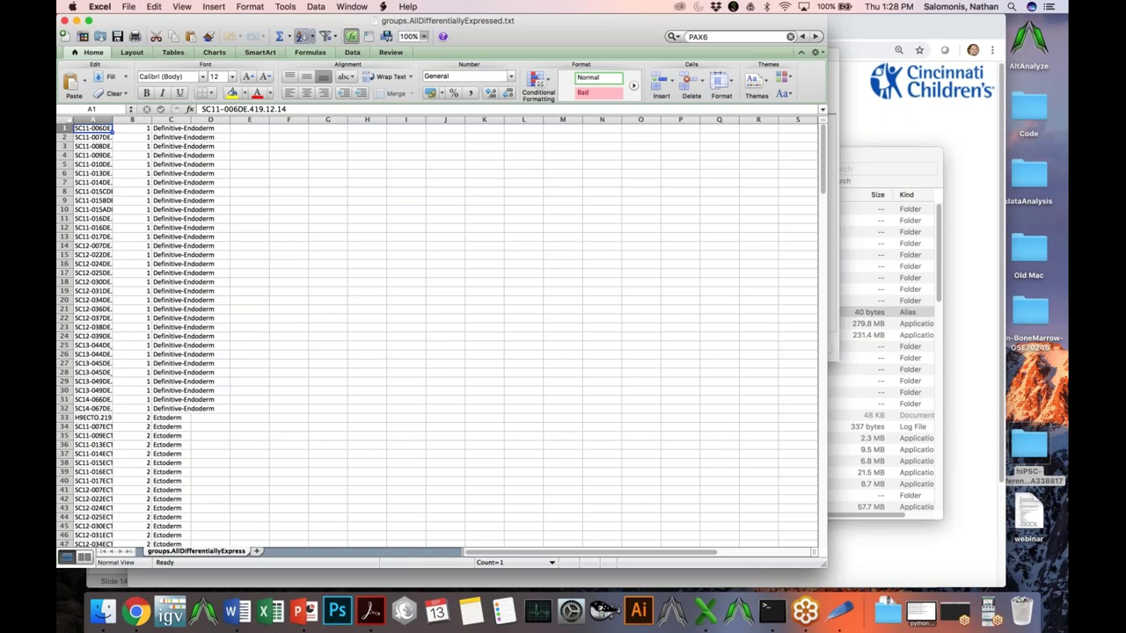
# Widen column A, examine the sample, group number and group name columns, and close the groups file without saving
pyautogui.click(132, 173)
pyautogui.moveTo(141, 120); pyautogui.dragTo(214, 120)
pyautogui.click(169, 129)
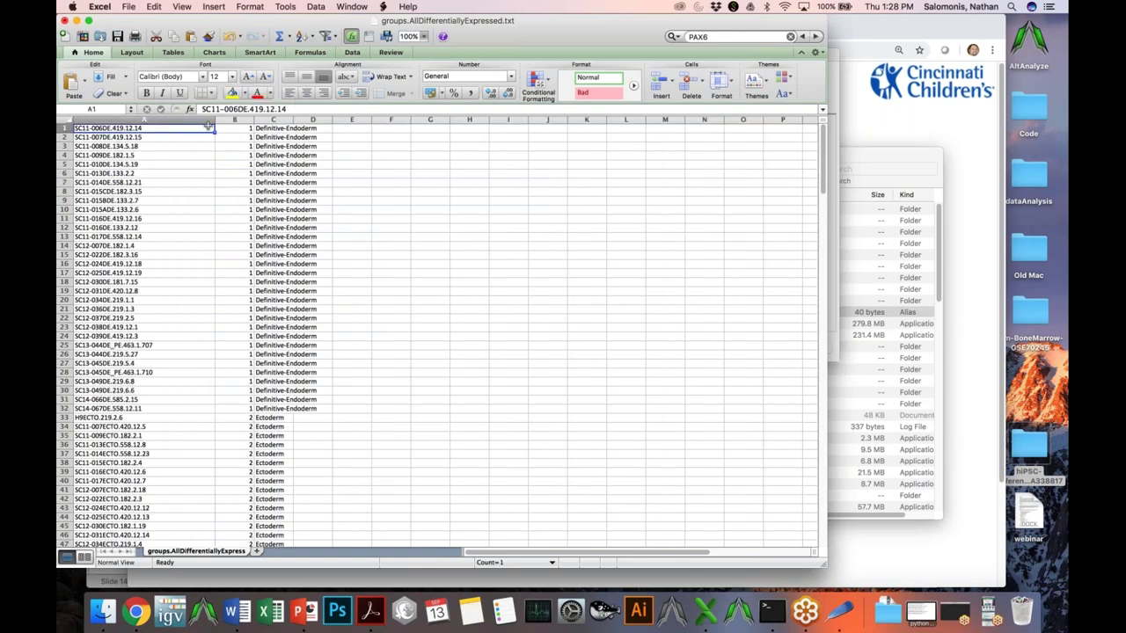
pyautogui.click(235, 128)
pyautogui.click(273, 129)
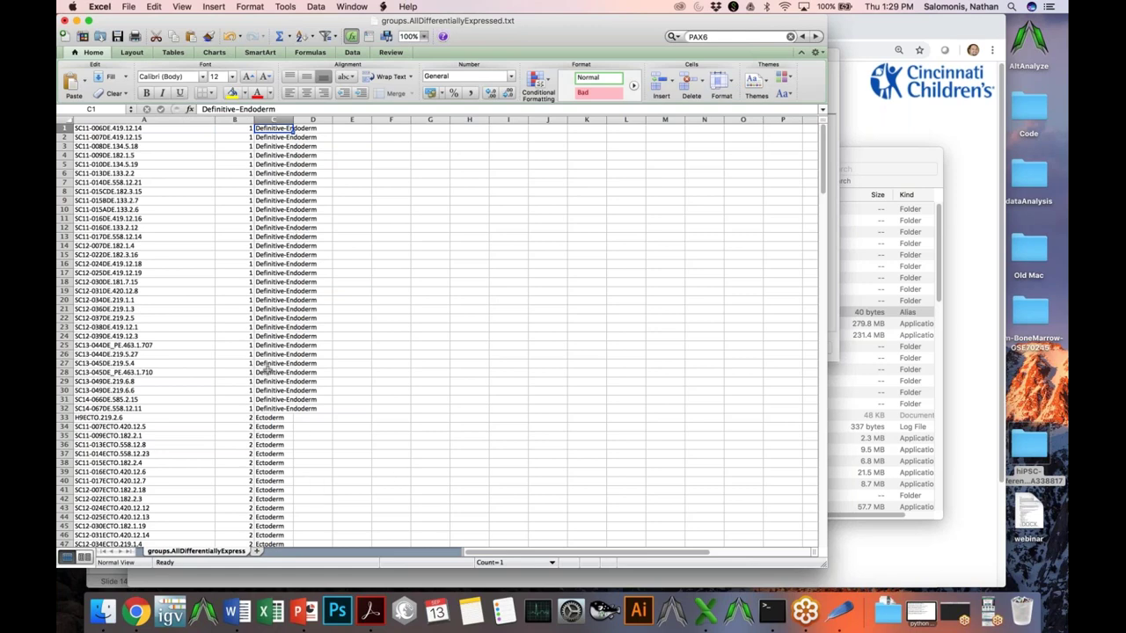
pyautogui.press('super+w')
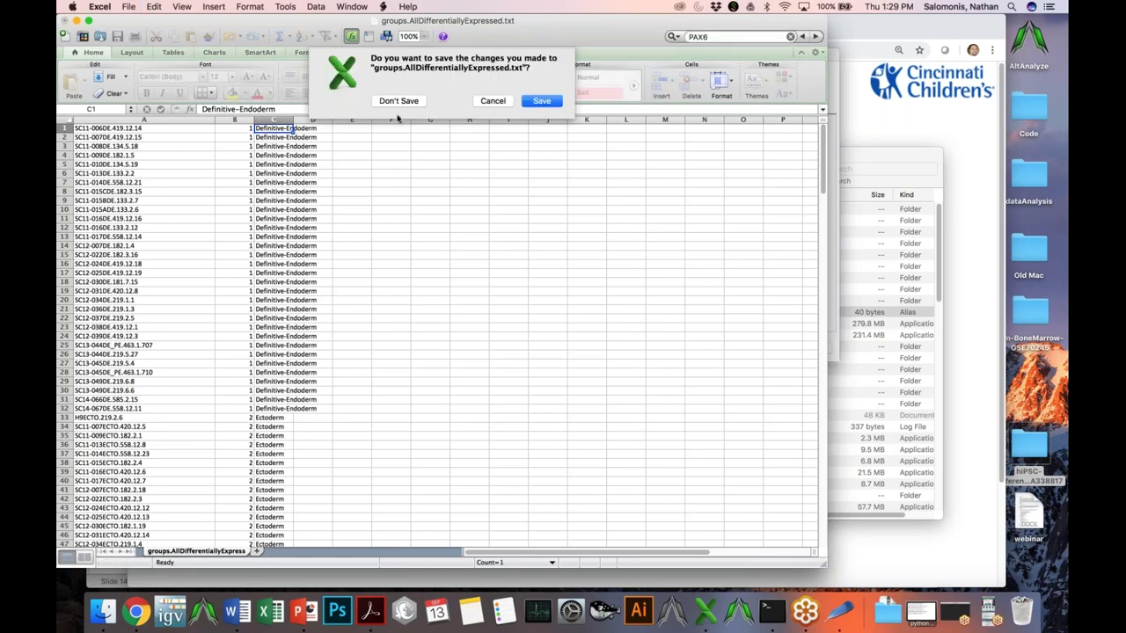
pyautogui.click(398, 101)
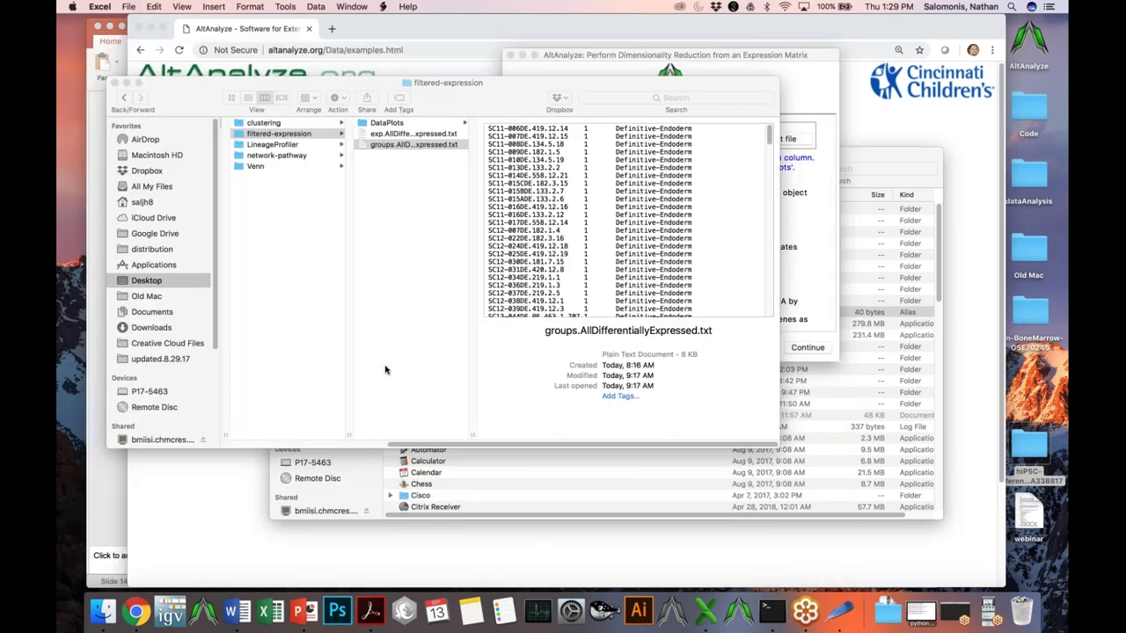
# Switch to AltAnalyze, enter POU5F1 as the gene to color the PCA by, and run the analysis
pyautogui.press('super+Tab')
pyautogui.press('super+Tab')
pyautogui.press('super+Tab')
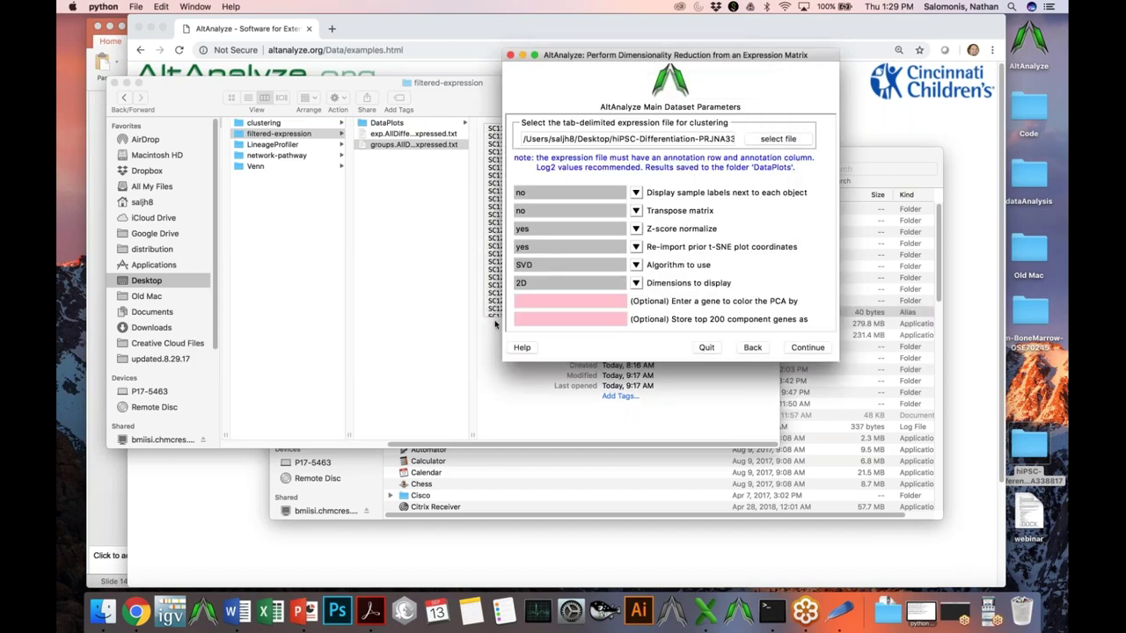
pyautogui.click(560, 322)
pyautogui.click(560, 302)
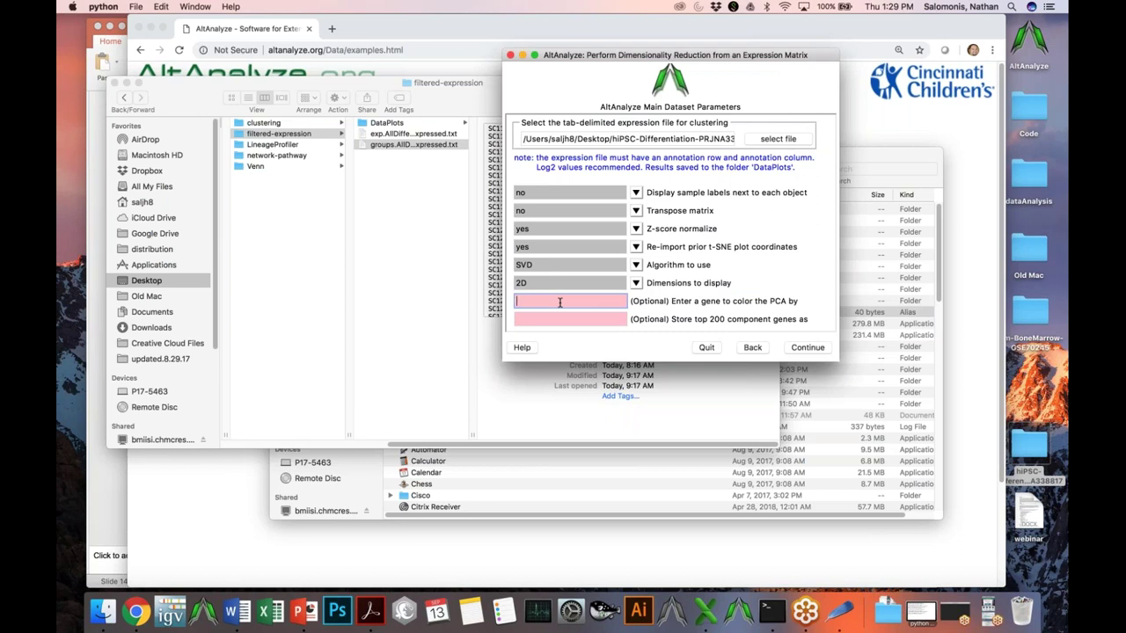
pyautogui.write('POU5F1')
pyautogui.click(802, 348)
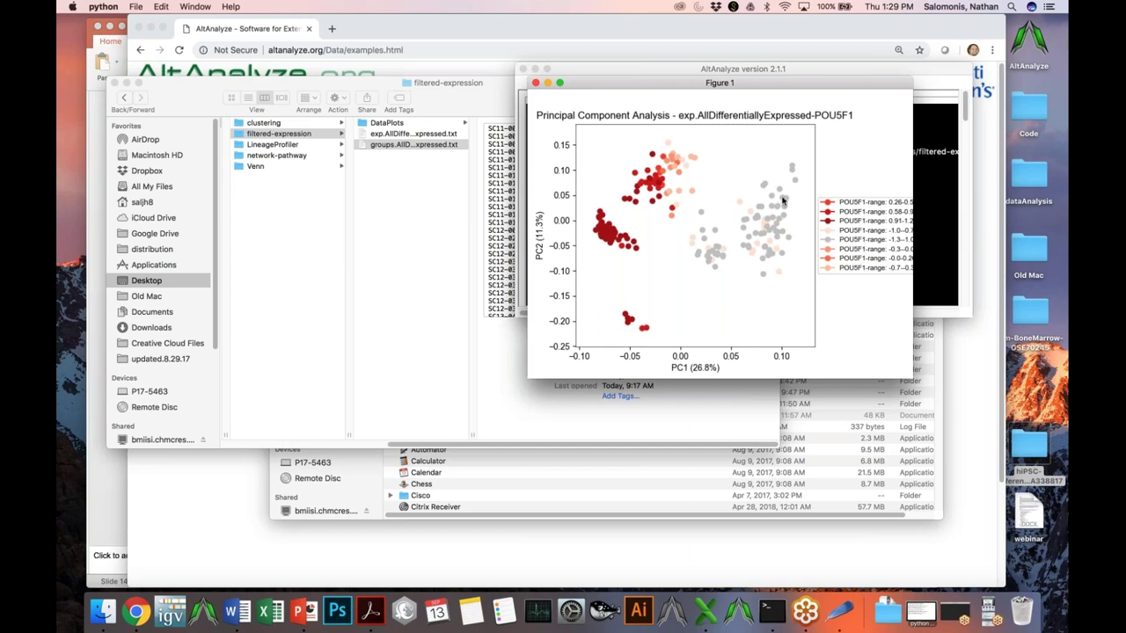
# Close the POU5F1 plot and rerun the PCA colored by the genes POU5F1 NODAL PAX6 GATA4
pyautogui.click(535, 83)
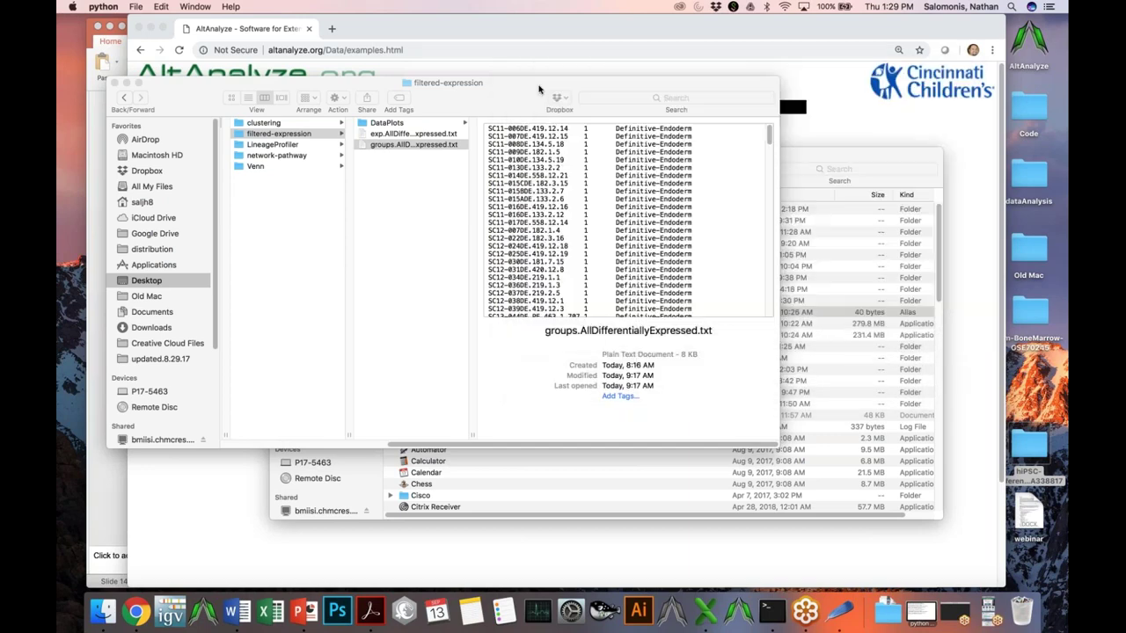
pyautogui.click(720, 439)
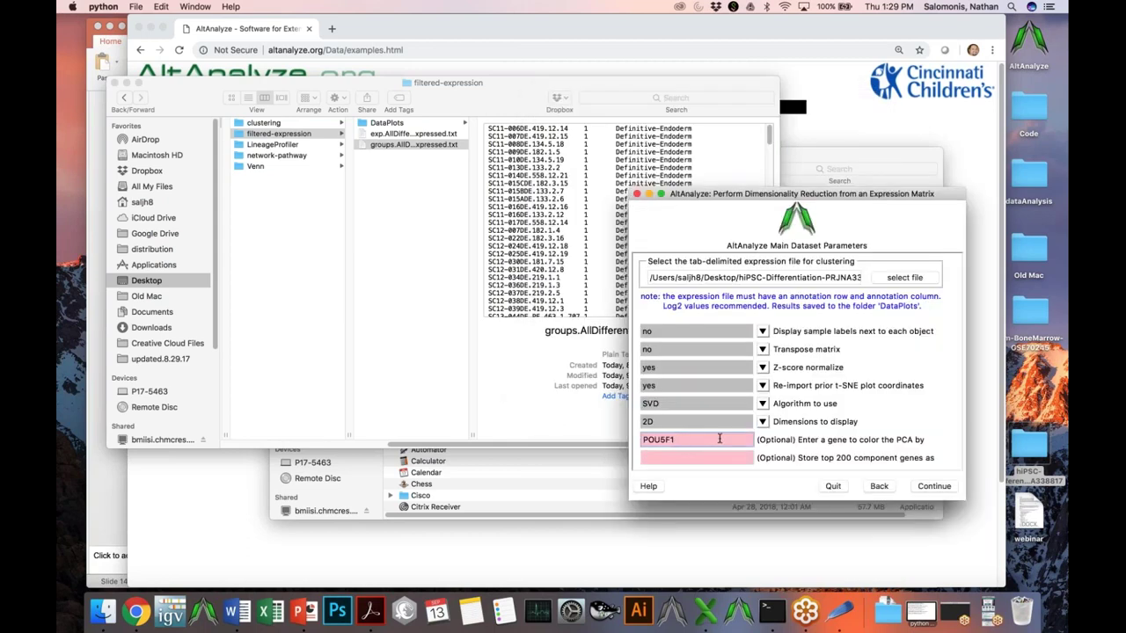
pyautogui.write('NODAL PAX6 GATA4')
pyautogui.click(933, 490)
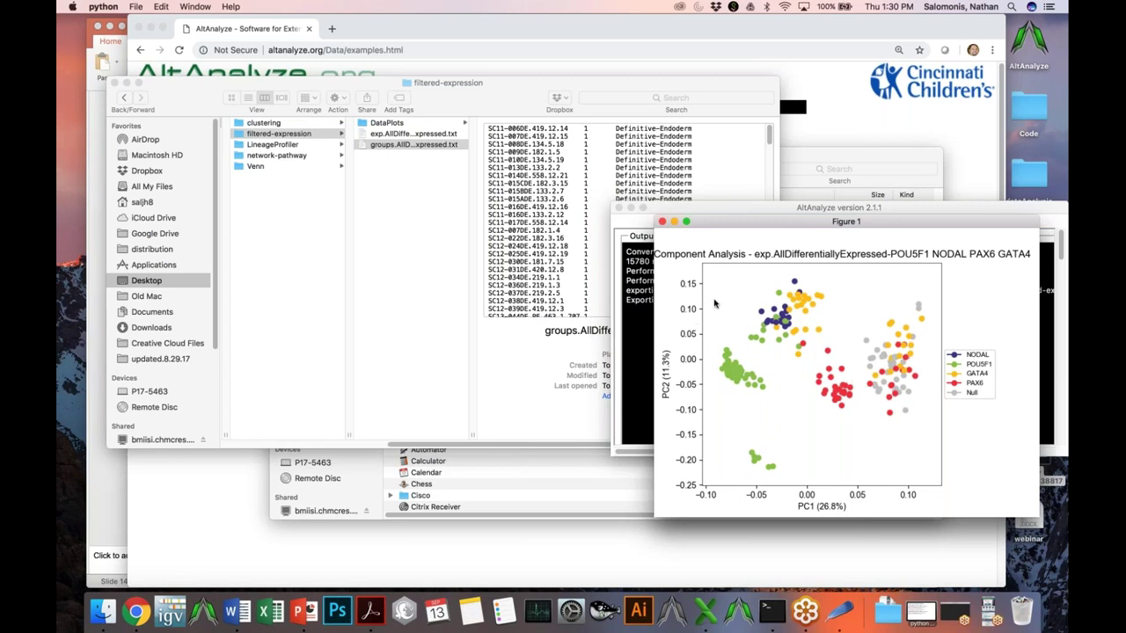
# Close the four-gene plot and its status window, and clear the coloring genes in the Dimensionality Reduction options
pyautogui.click(662, 221)
pyautogui.click(620, 209)
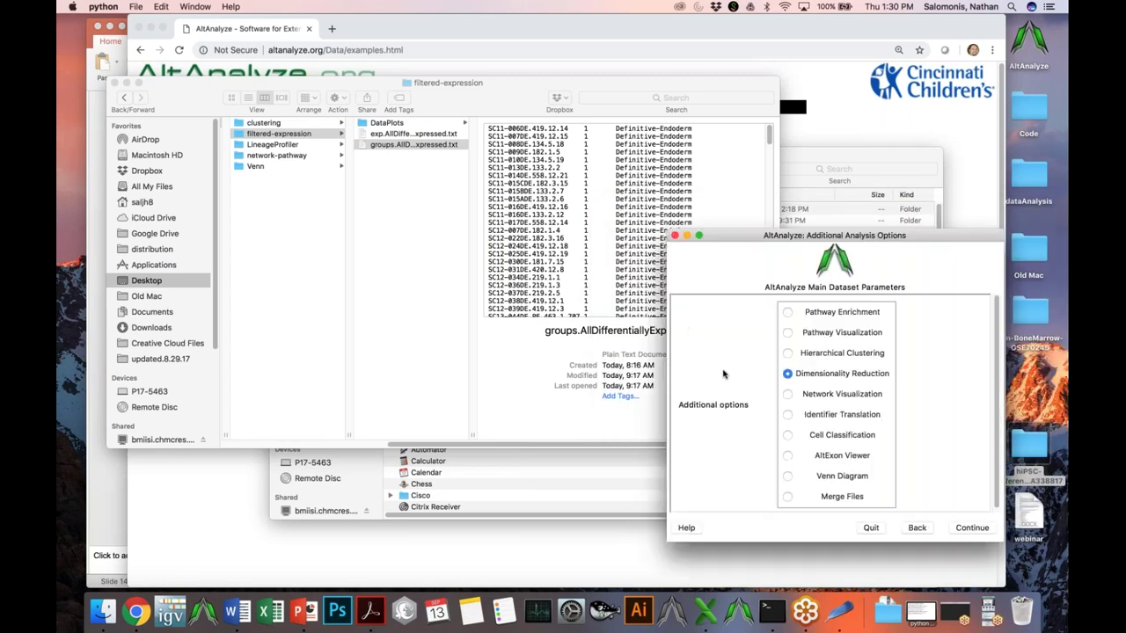
pyautogui.click(965, 529)
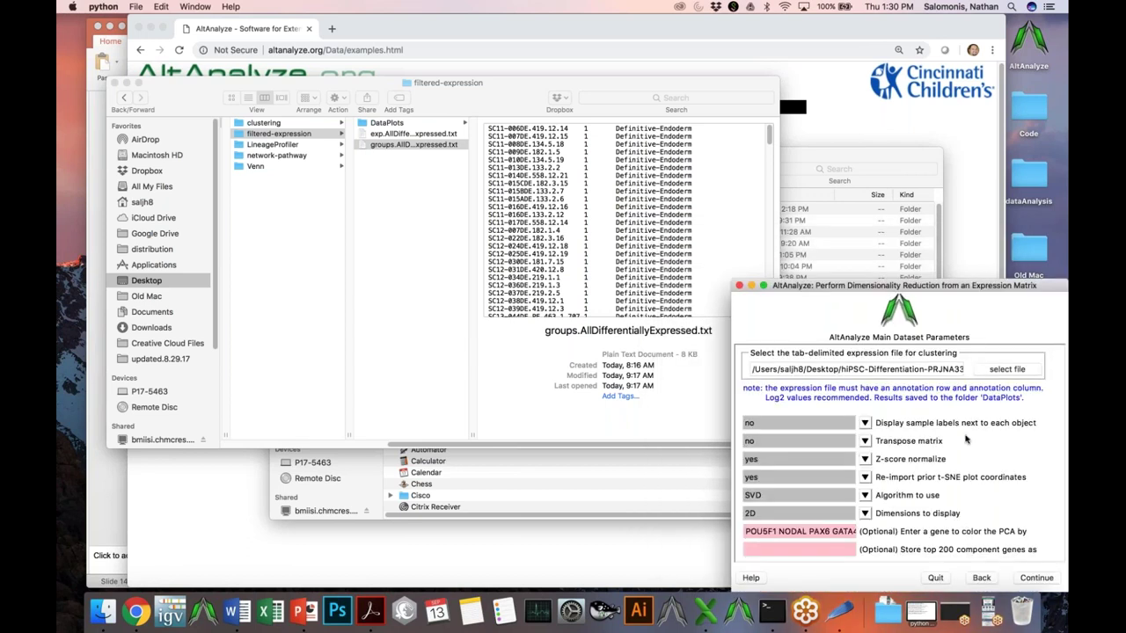
pyautogui.tripleClick(847, 531)
pyautogui.press('BackSpace')
pyautogui.click(827, 548)
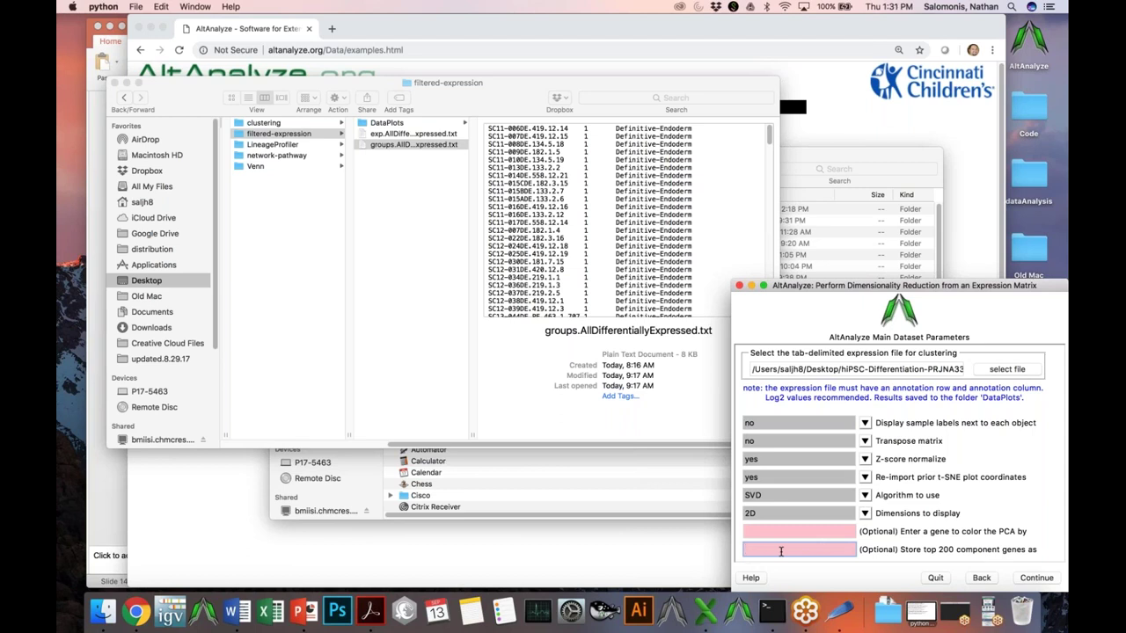
# Set the top 200 component genes to store as Differentiation-PCA-genes and run the PCA
pyautogui.write('Diffe')
pyautogui.press('BackSpace')
pyautogui.press('BackSpace')
pyautogui.press('BackSpace')
pyautogui.press('BackSpace')
pyautogui.write('ifferentiation-PCA-genes')
pyautogui.click(1036, 578)
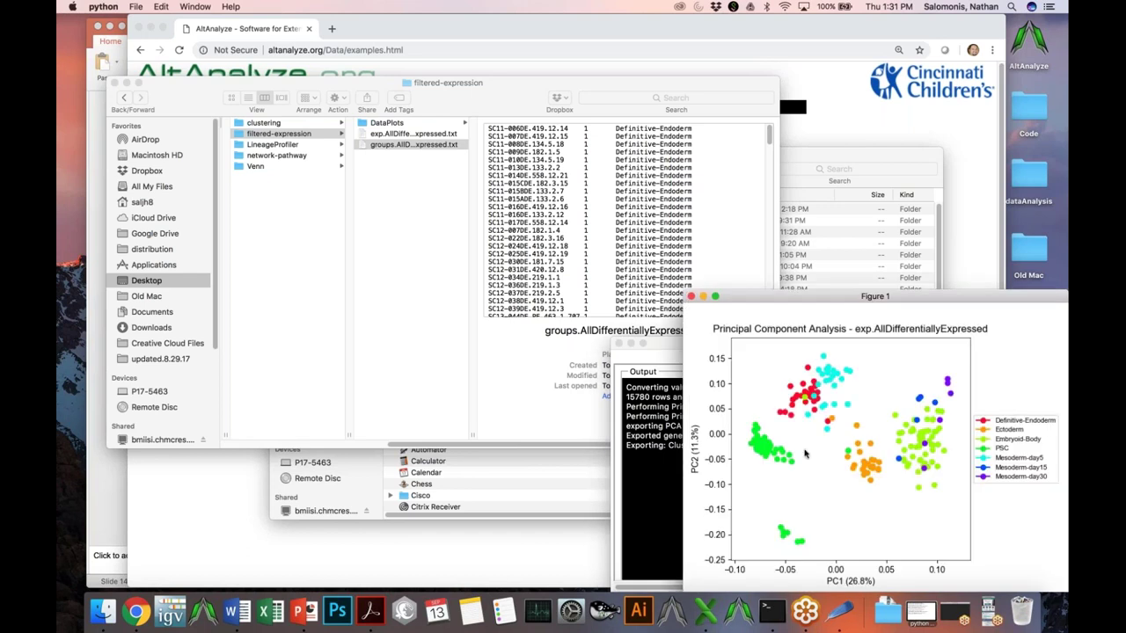
# Close the PCA plot and status window, and open the Hierarchical Clustering options from the additional analyses
pyautogui.click(691, 296)
pyautogui.click(619, 344)
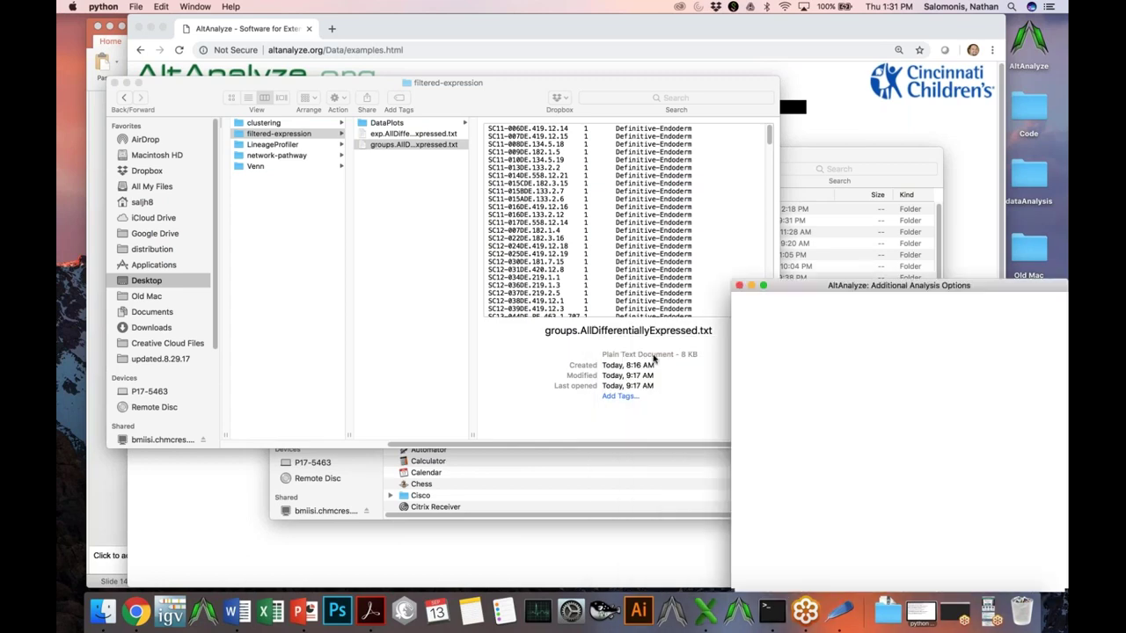
pyautogui.moveTo(858, 293); pyautogui.dragTo(510, 209)
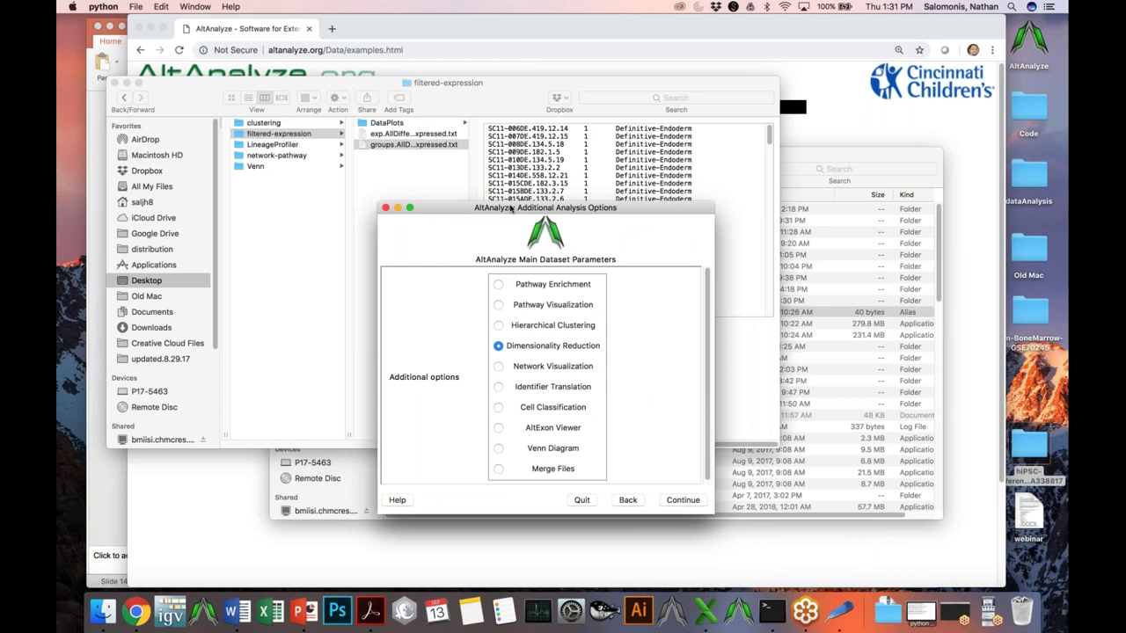
pyautogui.click(549, 328)
pyautogui.click(683, 500)
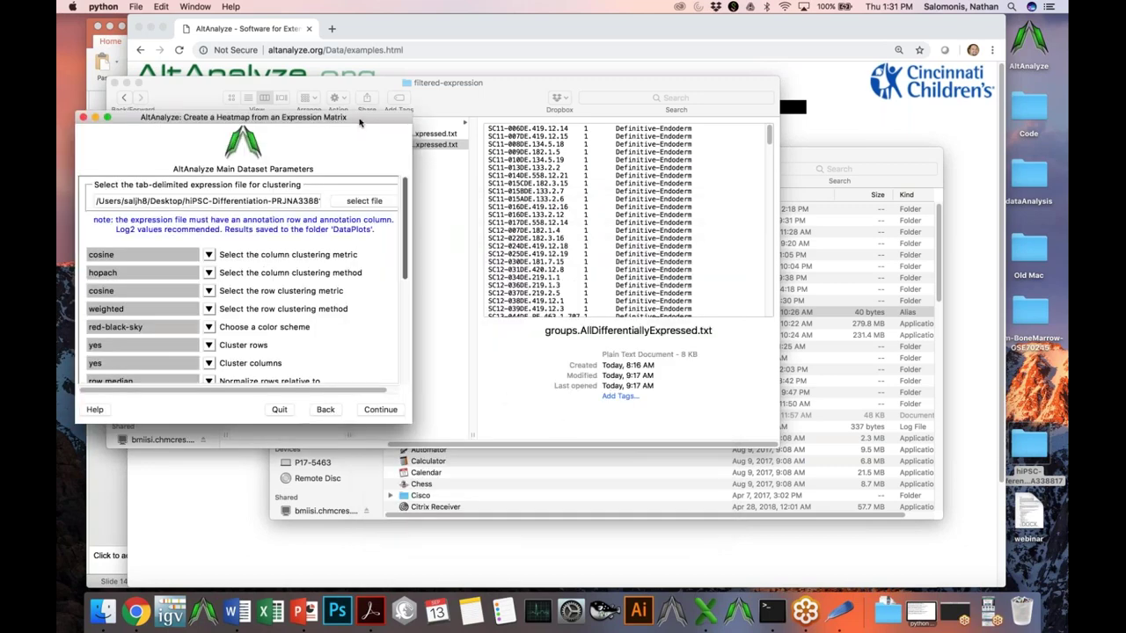
# Choose TopDifferentiallyExpressed.txt from the inputs/clustering folder as the expression file and generate the clustered heatmap
pyautogui.moveTo(459, 249); pyautogui.dragTo(525, 250)
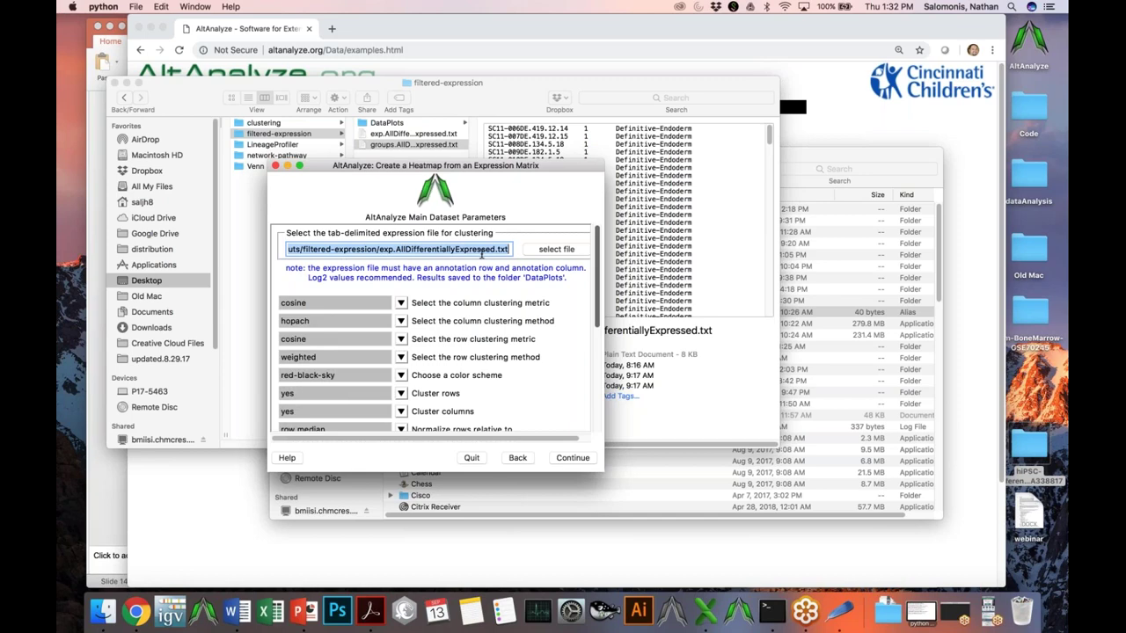
pyautogui.click(556, 250)
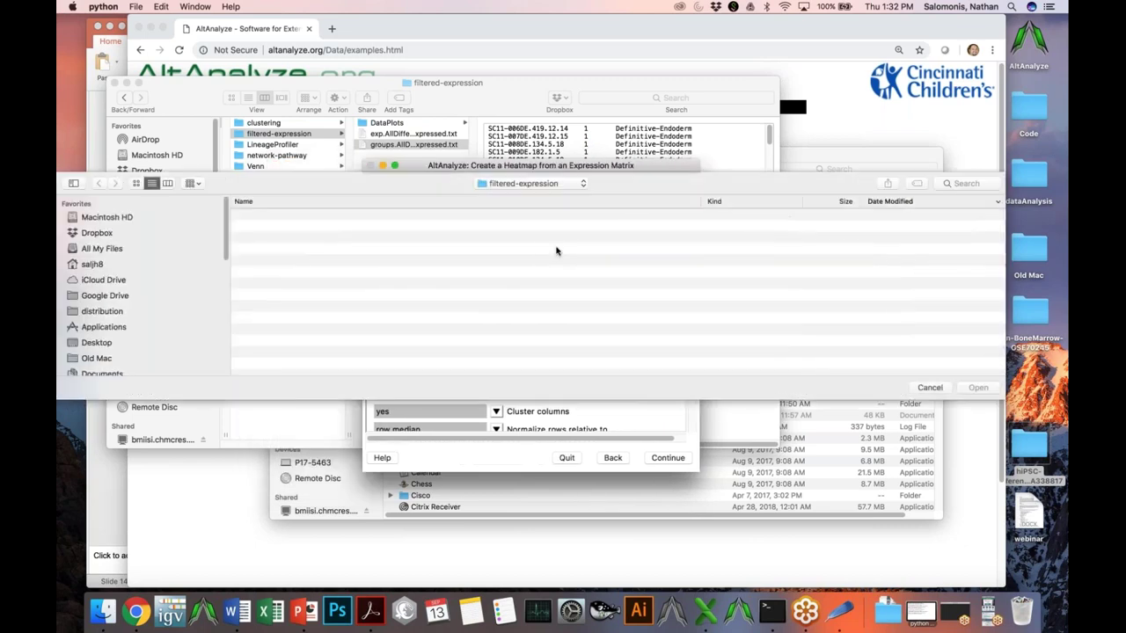
pyautogui.click(482, 186)
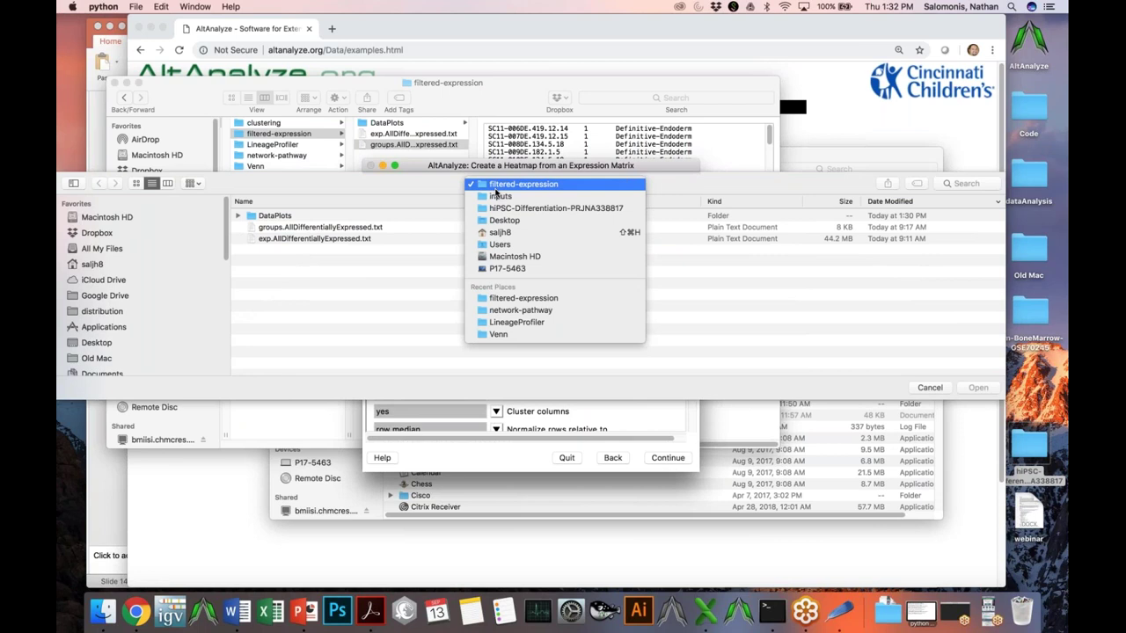
pyautogui.click(497, 200)
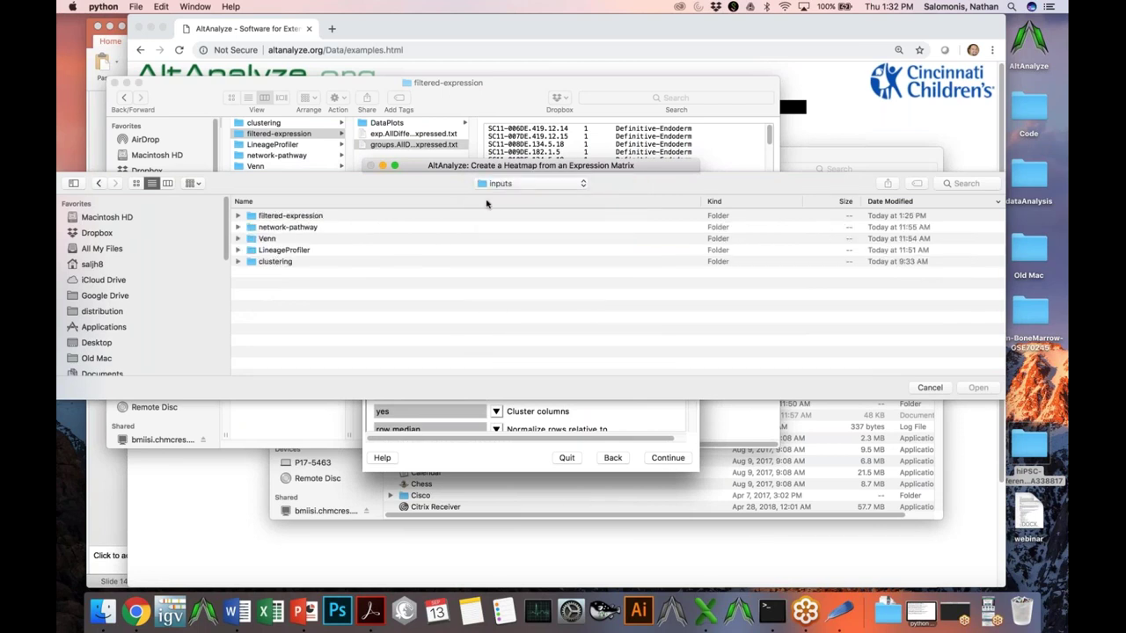
pyautogui.click(316, 262)
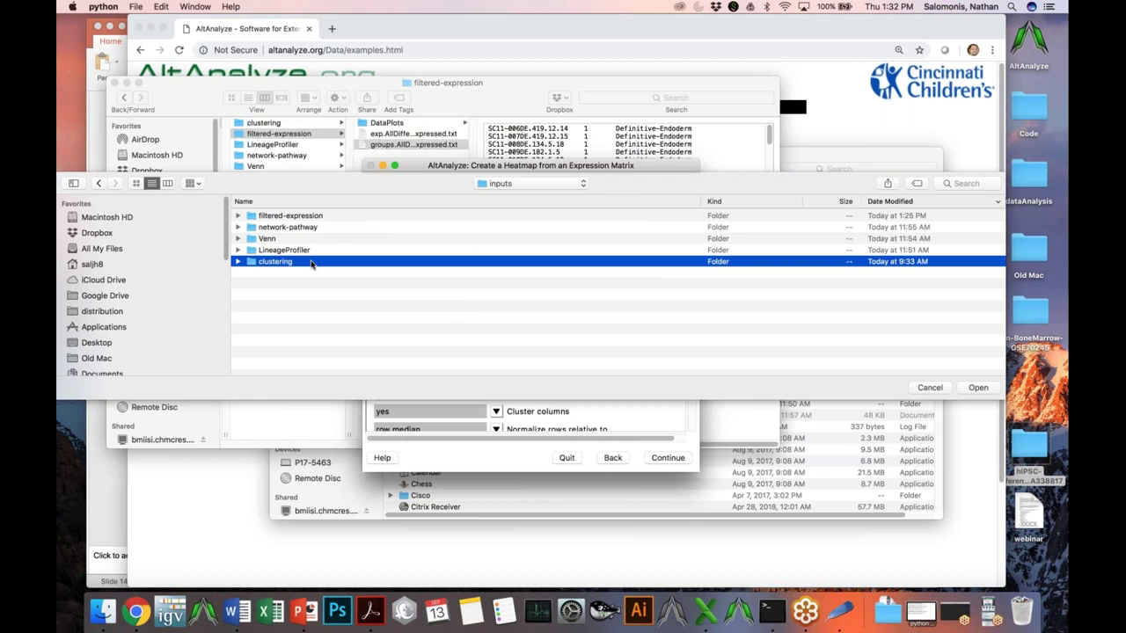
pyautogui.doubleClick(311, 262)
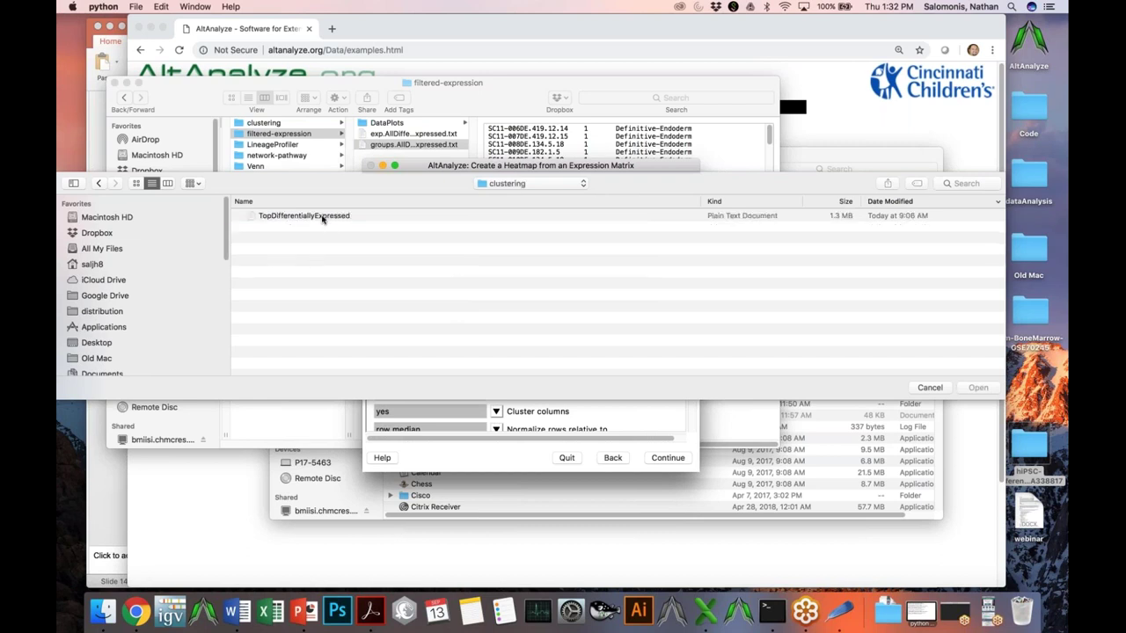
pyautogui.click(343, 218)
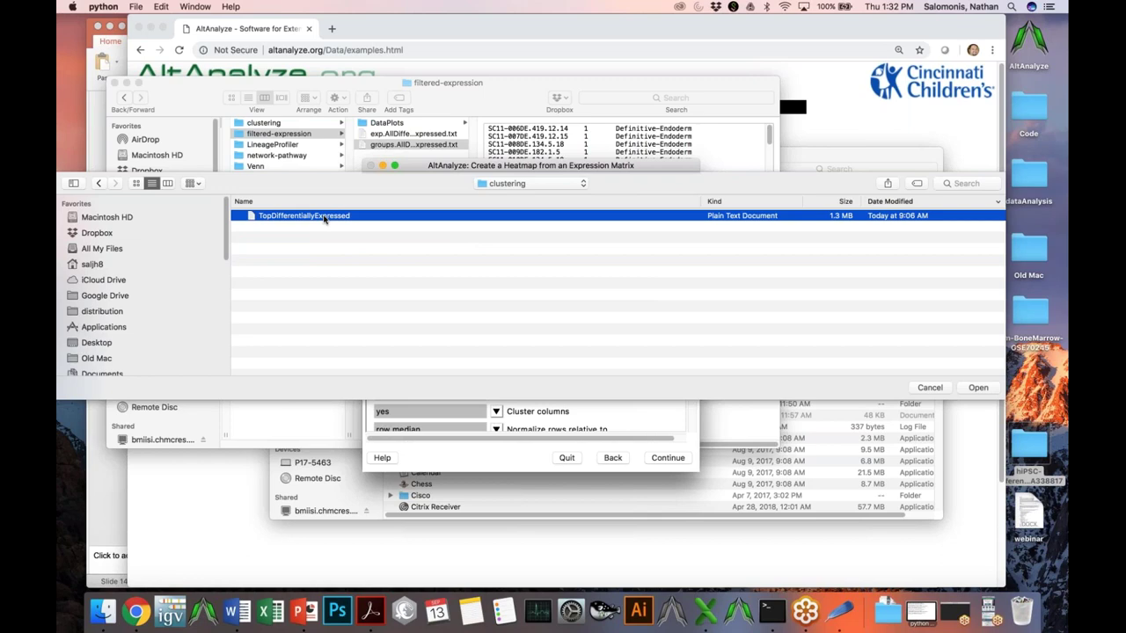
pyautogui.doubleClick(324, 218)
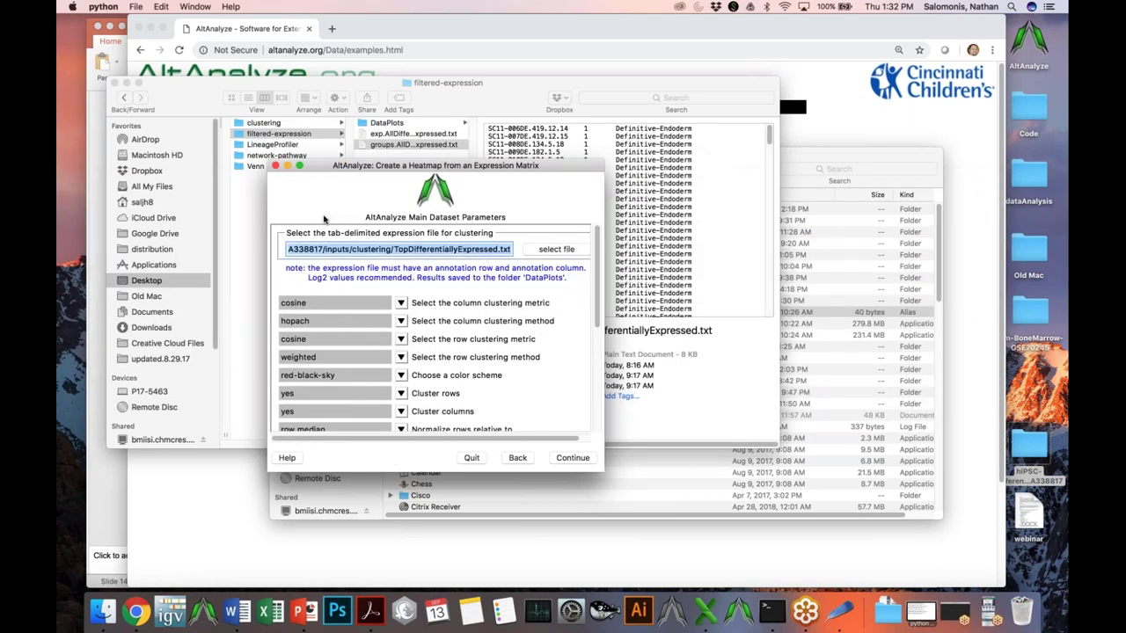
pyautogui.click(571, 458)
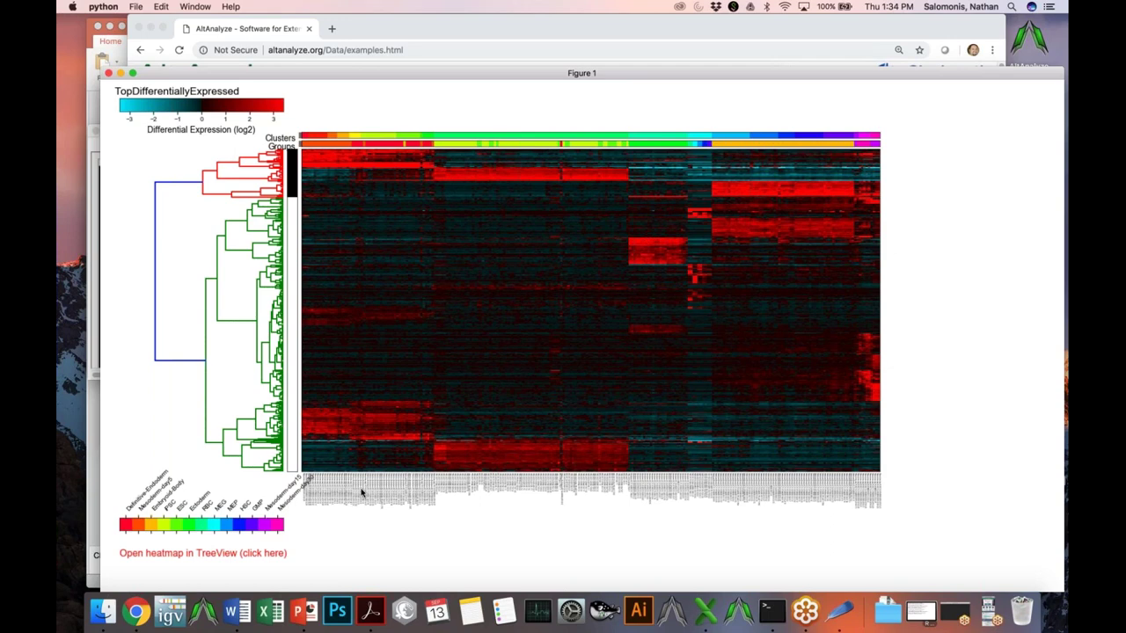
# Open the heatmap in TreeView and examine gene names, sample labels and expression values in selected high-expression blocks
pyautogui.click(231, 555)
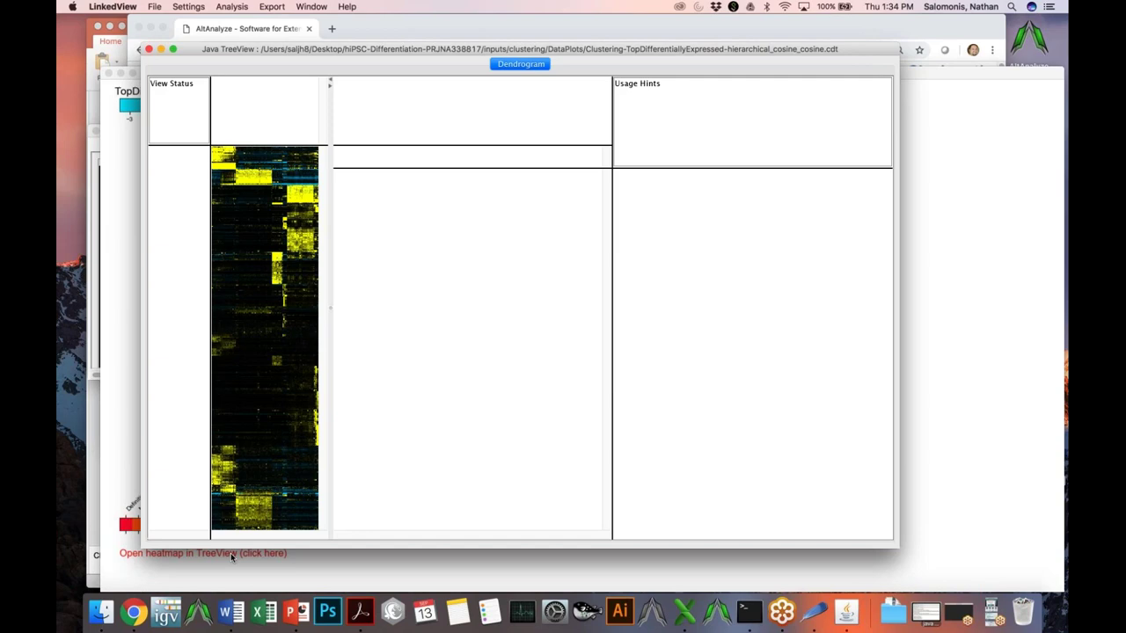
pyautogui.click(273, 158)
pyautogui.moveTo(273, 158); pyautogui.dragTo(270, 236)
pyautogui.click(273, 157)
pyautogui.click(268, 167)
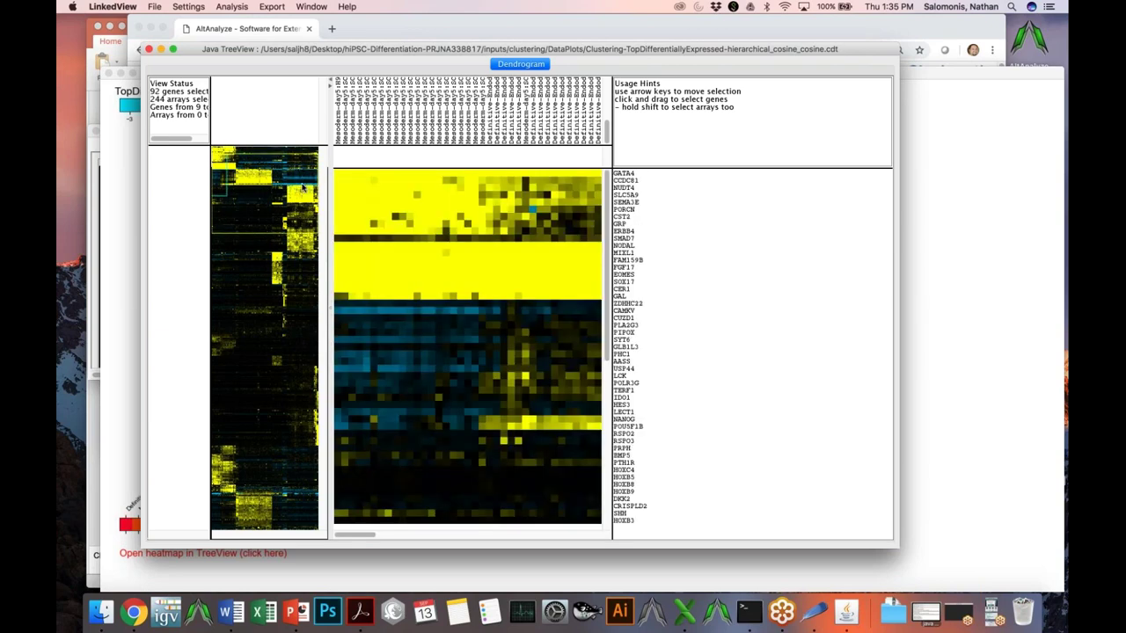
pyautogui.moveTo(299, 204); pyautogui.dragTo(299, 212)
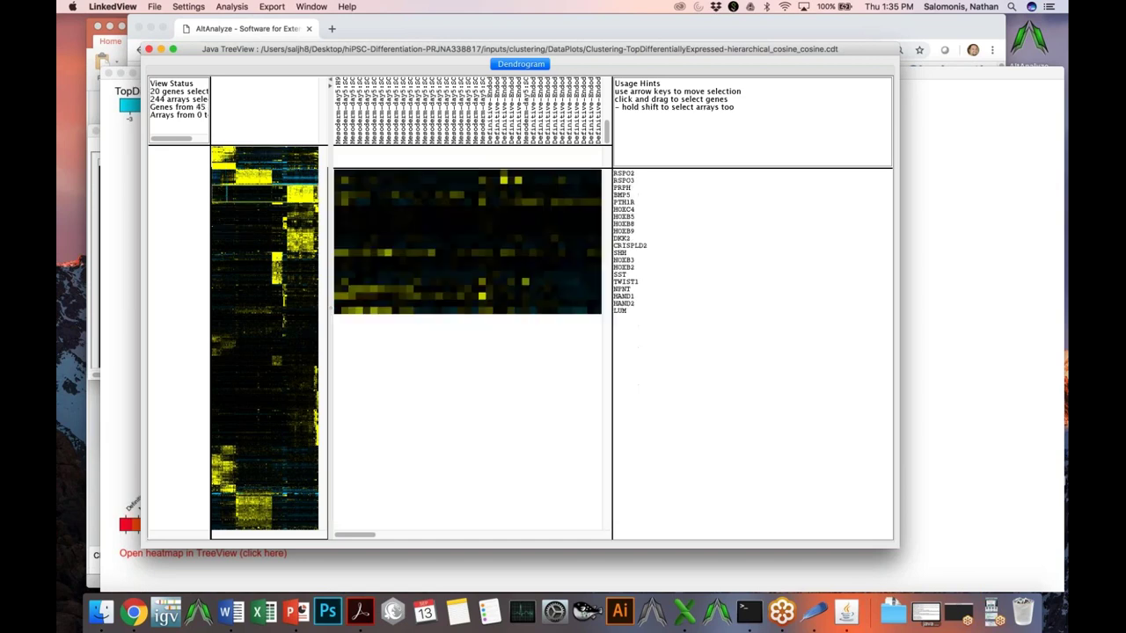
pyautogui.moveTo(360, 536); pyautogui.dragTo(568, 544)
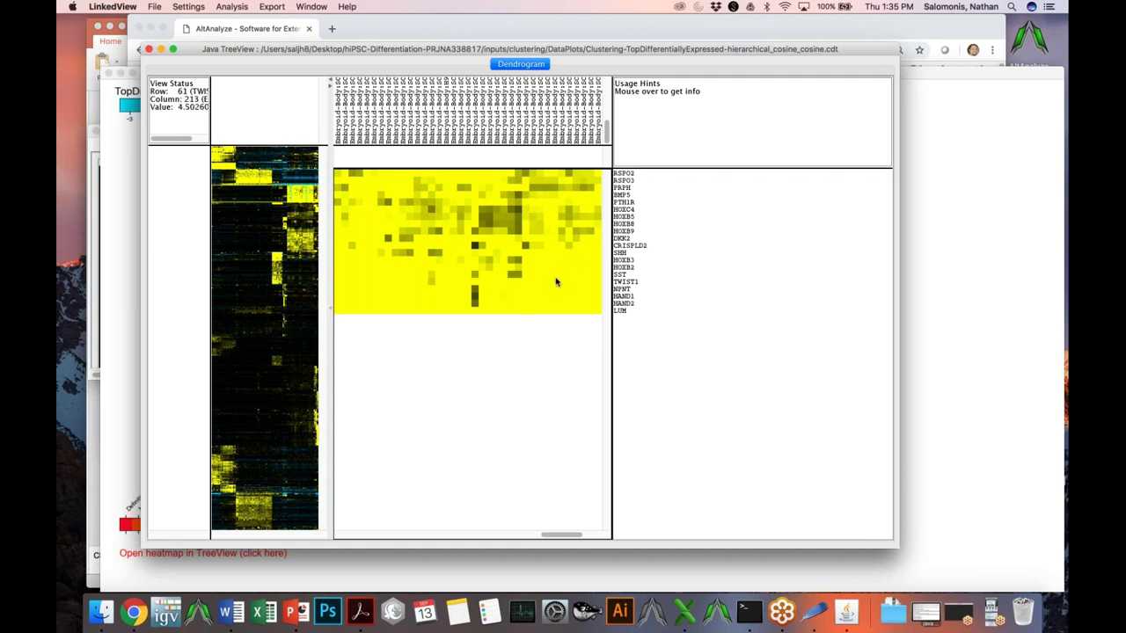
pyautogui.moveTo(550, 283)
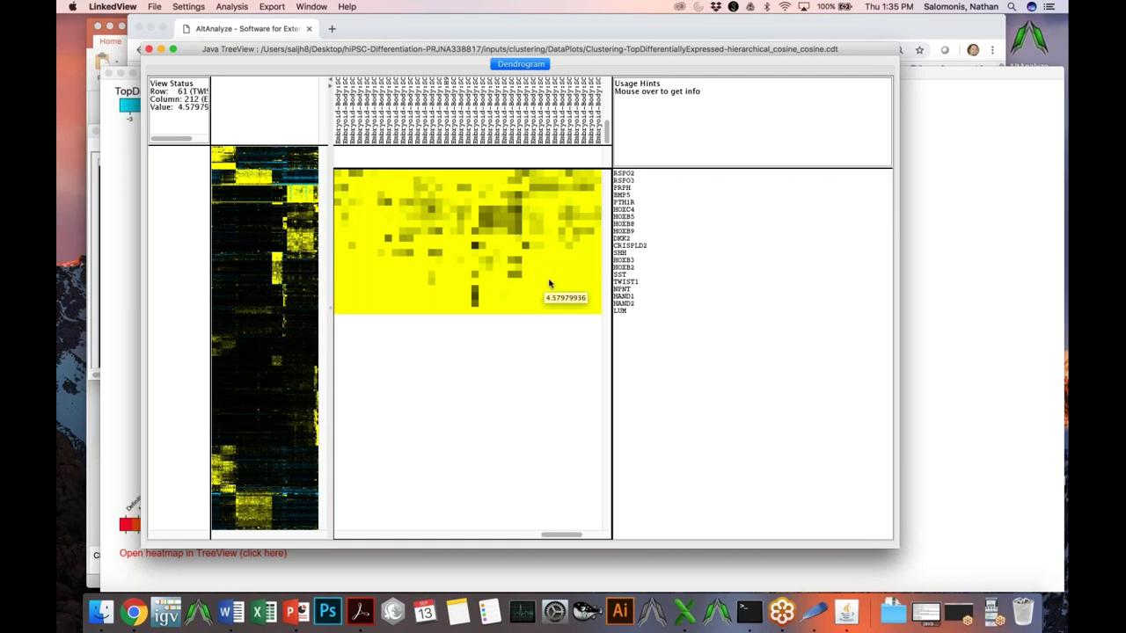
# Close the TreeView, heatmap and status windows, and return to the Hierarchical Clustering options
pyautogui.click(149, 50)
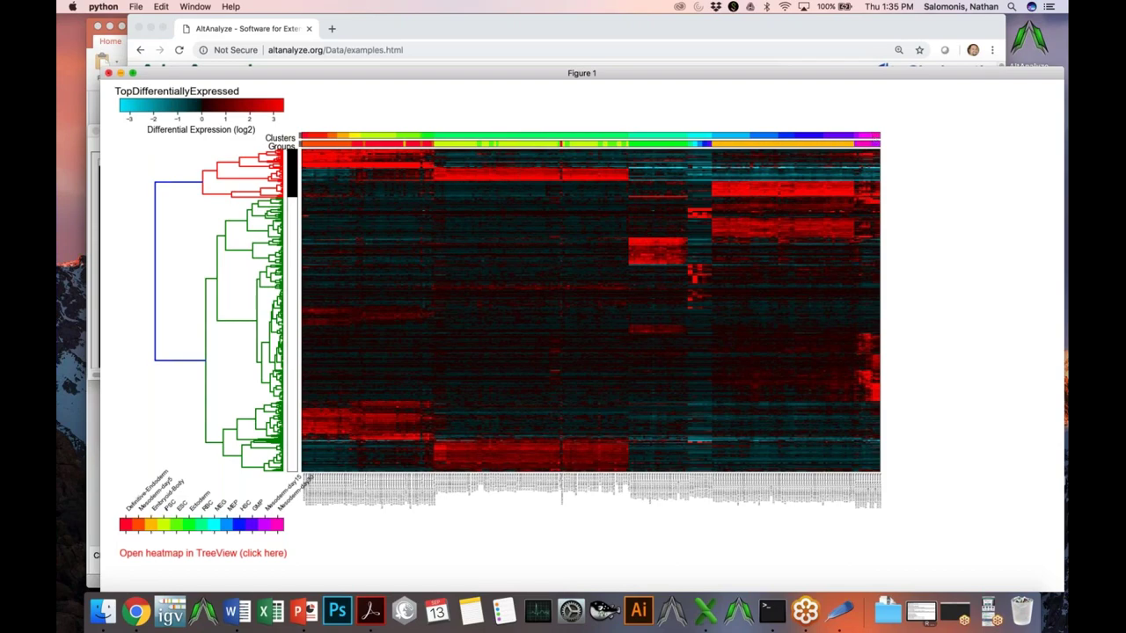
pyautogui.click(109, 74)
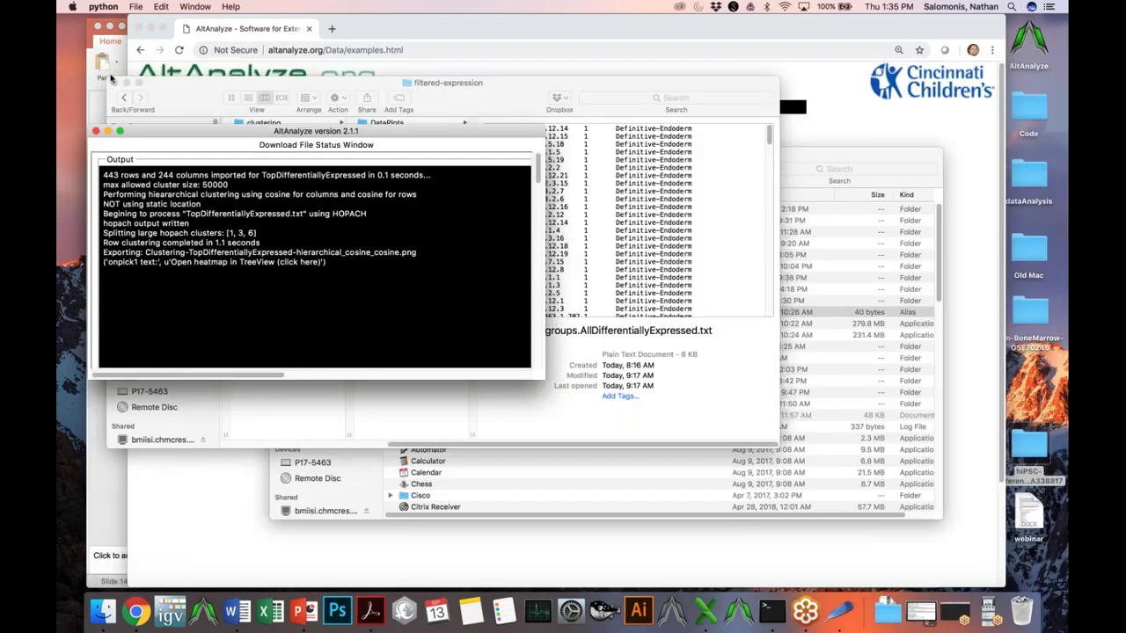
pyautogui.click(97, 131)
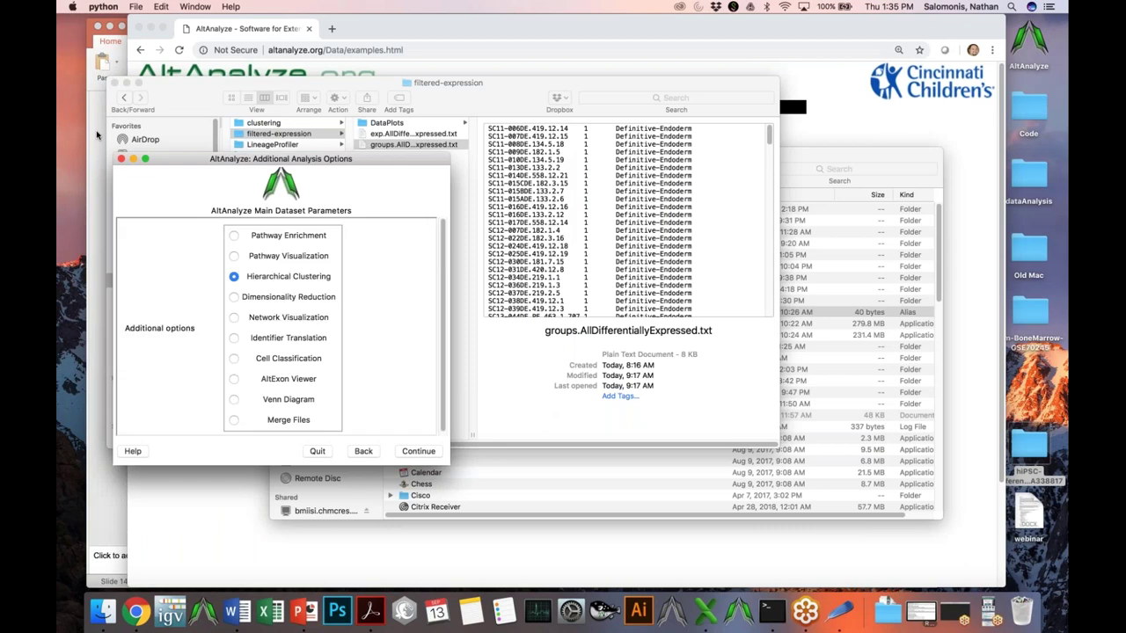
pyautogui.click(407, 452)
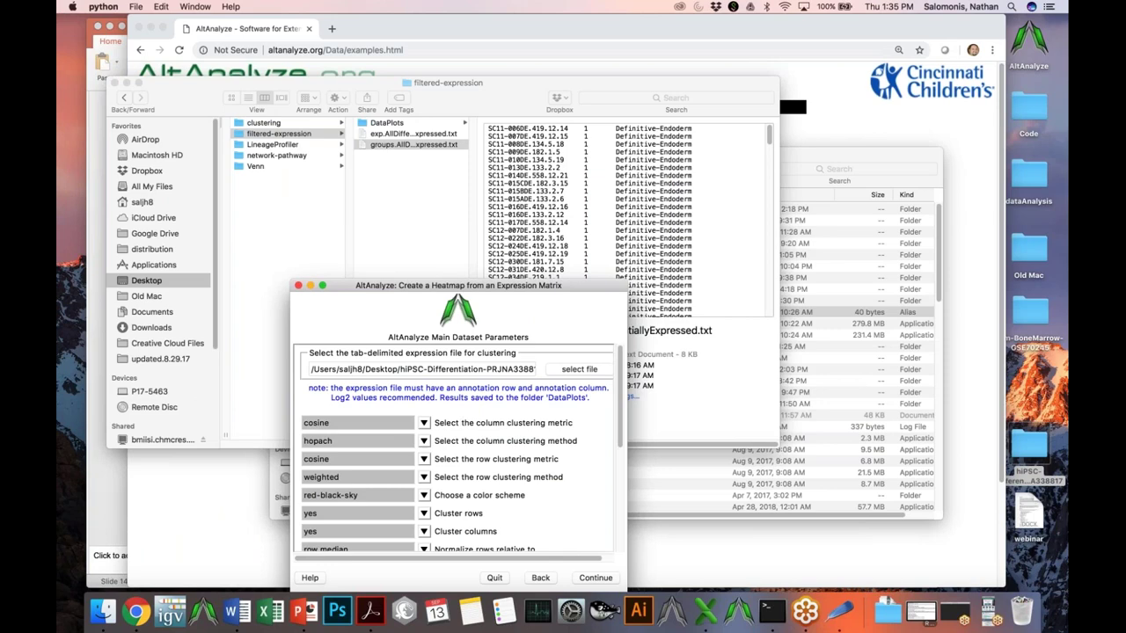
# Set the row clustering method to hopach and both the column and row clustering metrics to euclidean
pyautogui.moveTo(534, 287); pyautogui.dragTo(614, 130)
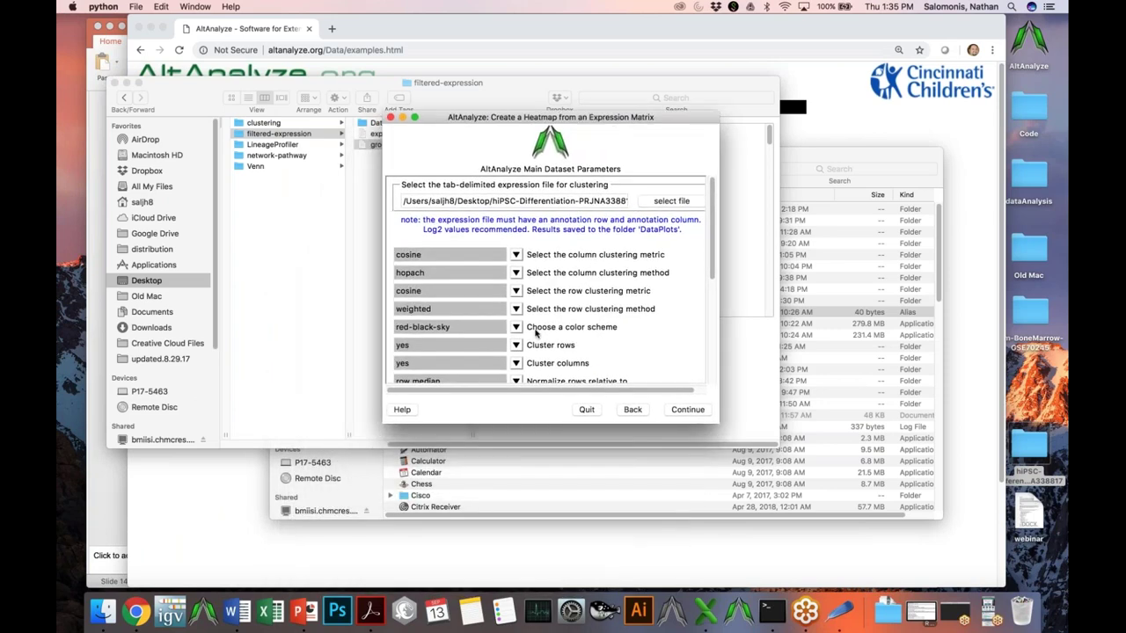
pyautogui.click(516, 310)
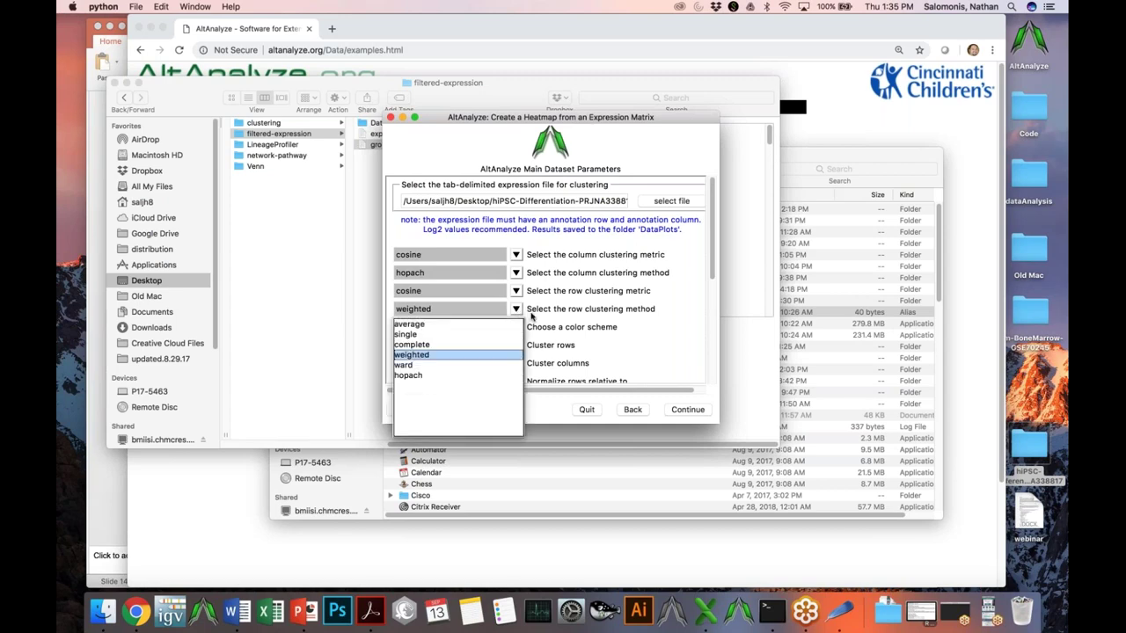
pyautogui.click(488, 376)
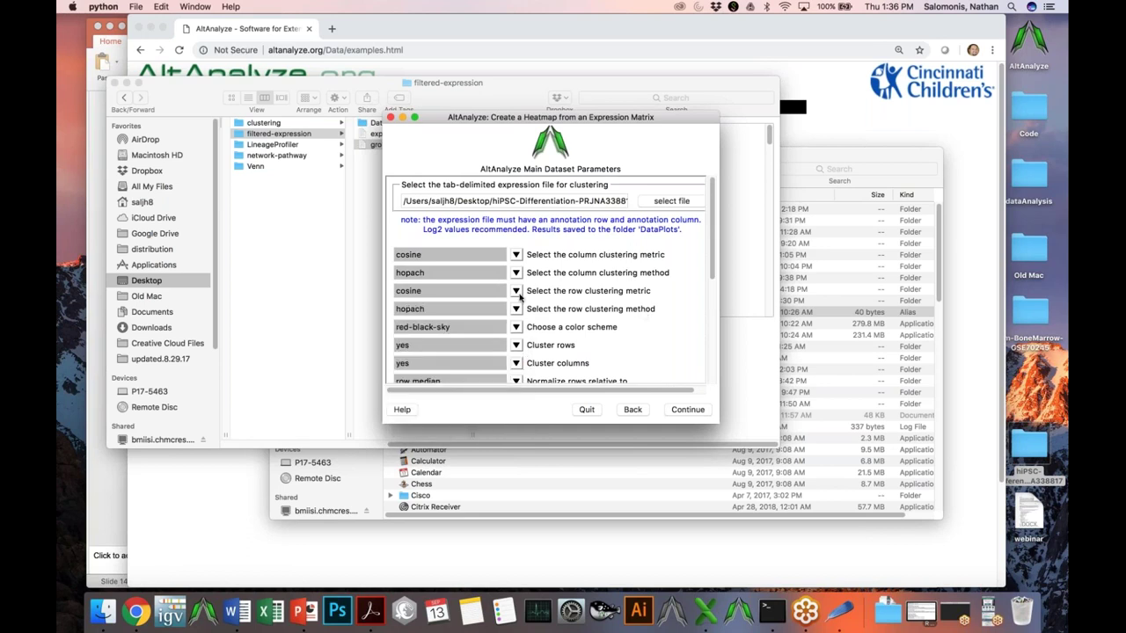
pyautogui.click(517, 255)
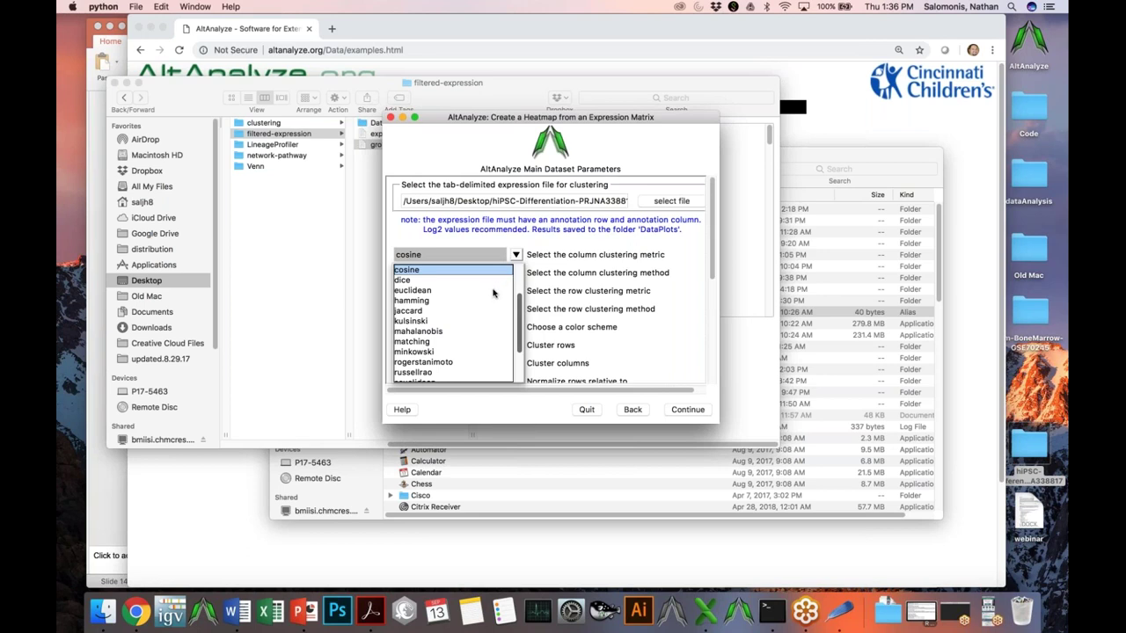
pyautogui.click(496, 291)
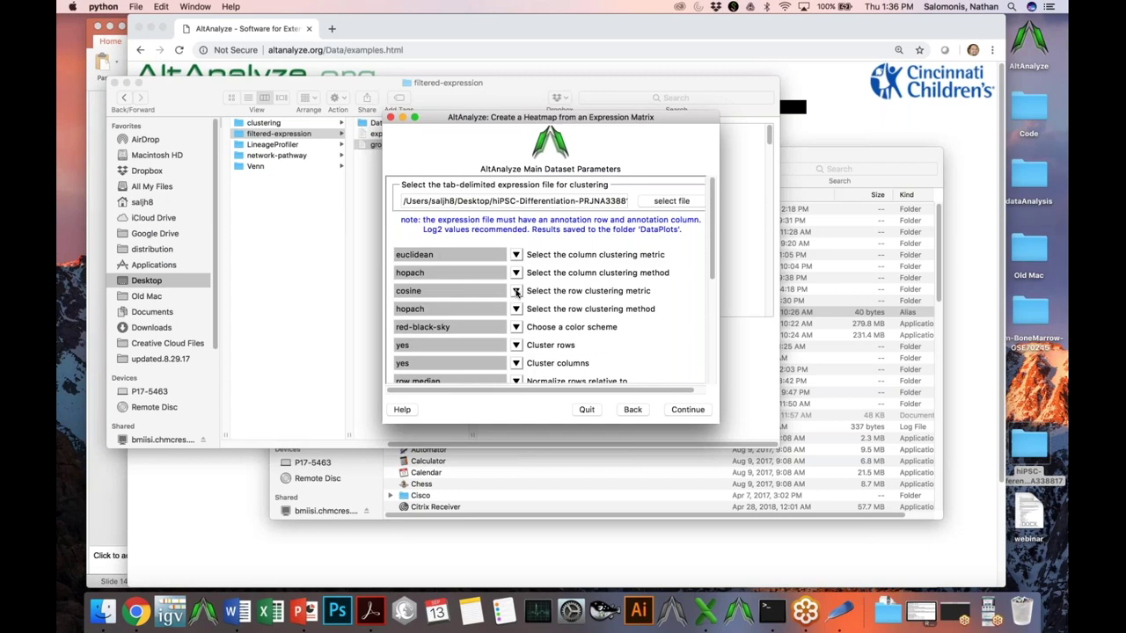
pyautogui.click(517, 291)
pyautogui.click(498, 327)
# Set the color scheme to yellow-black-blue and the heatmap contrast level to 2, and generate the heatmap
pyautogui.click(516, 327)
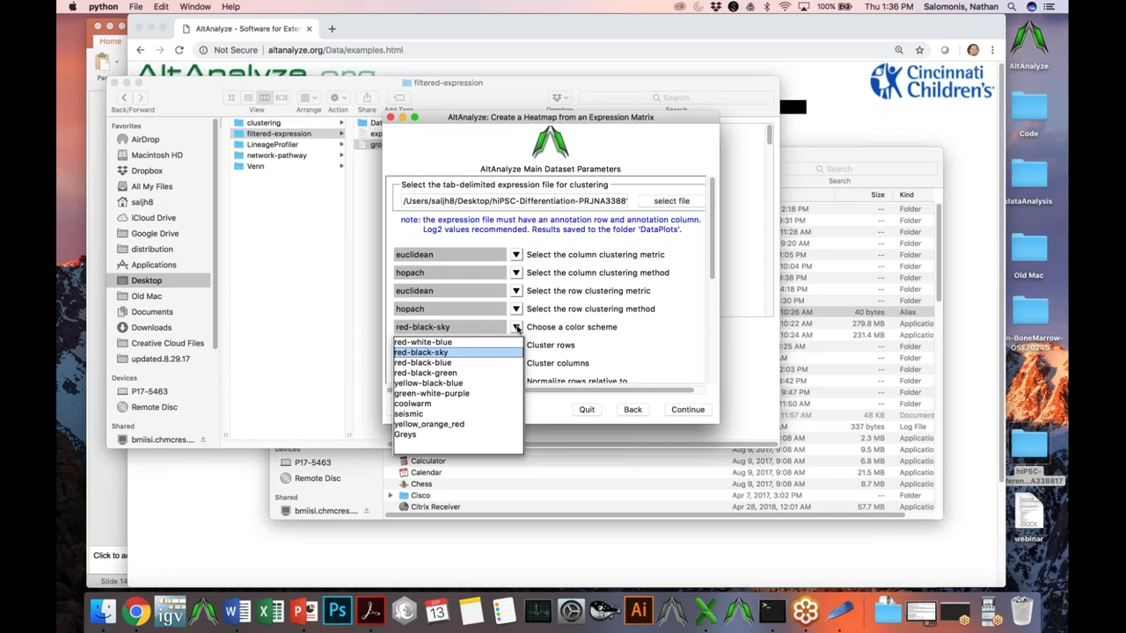
pyautogui.click(475, 384)
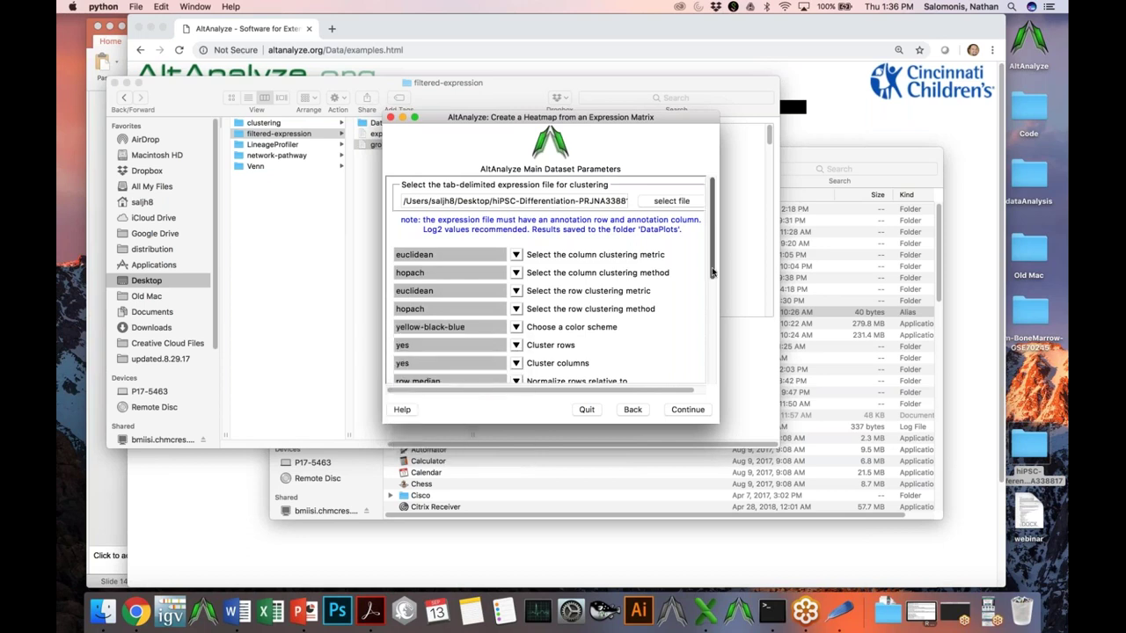
pyautogui.scroll(-5, 713, 273)
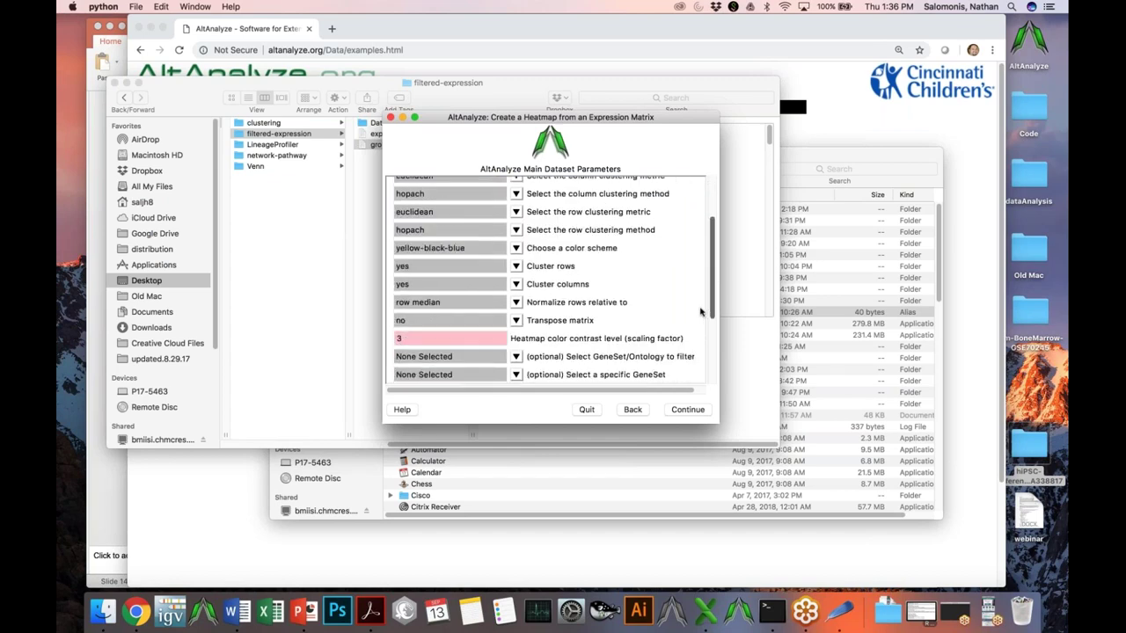
pyautogui.click(438, 338)
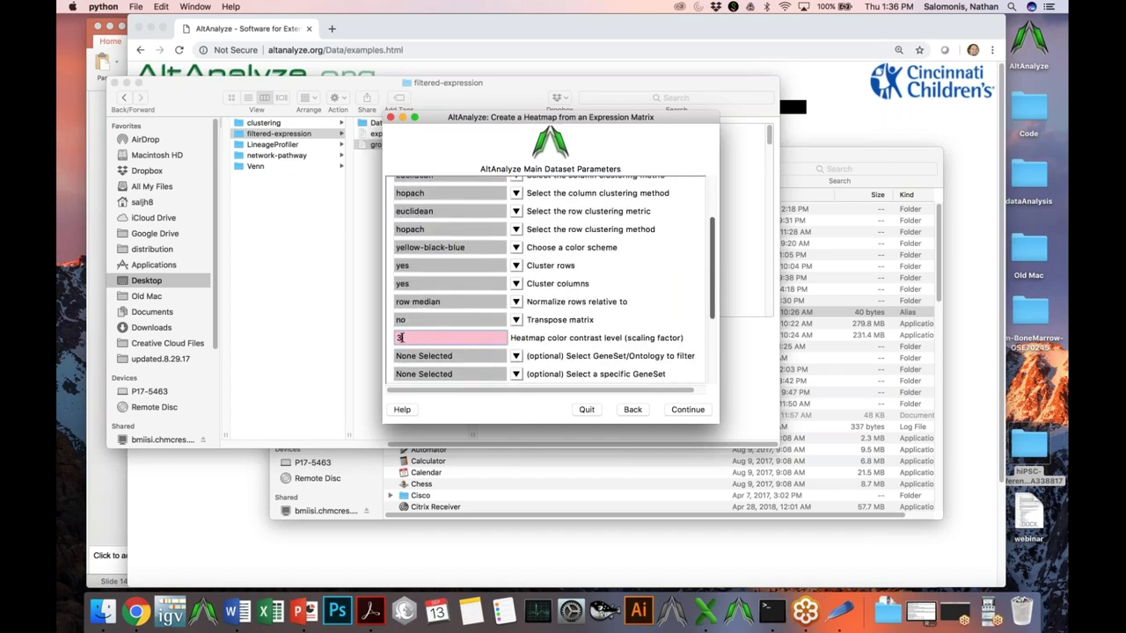
pyautogui.moveTo(395, 338); pyautogui.dragTo(400, 340)
pyautogui.write('3')
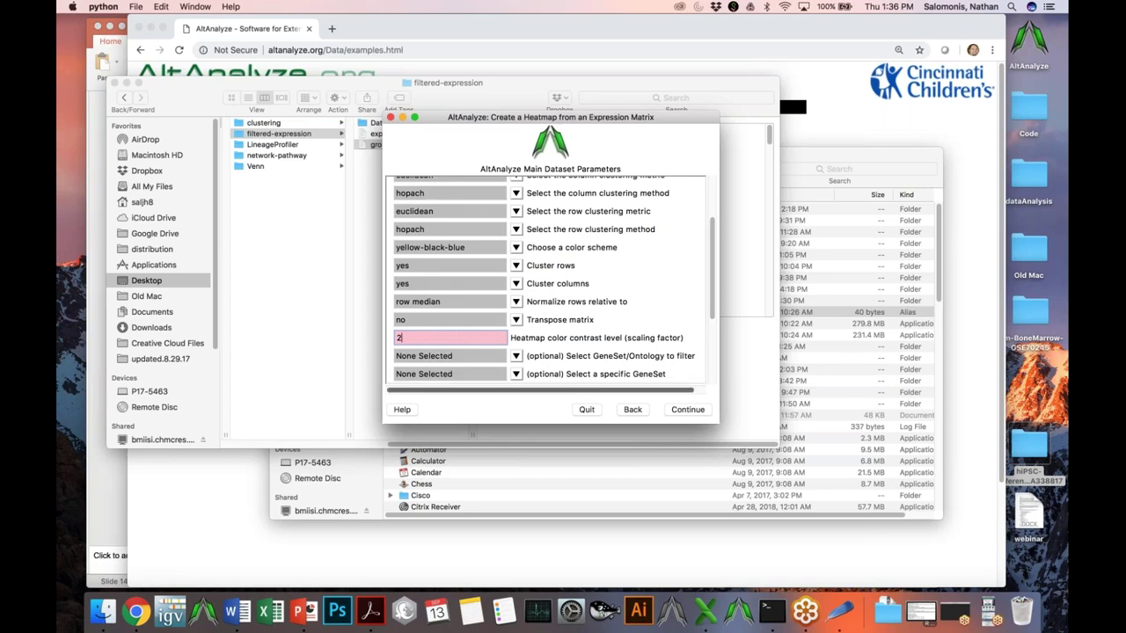
pyautogui.click(689, 410)
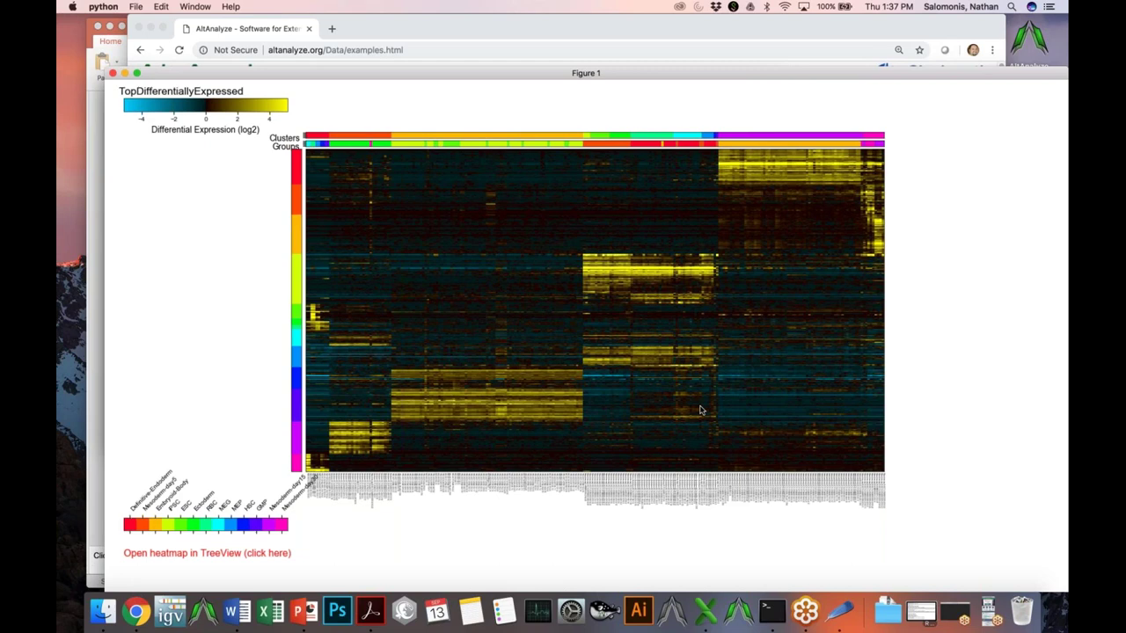
# Examine the genes in the small high-expression block midway down the heatmap's first columns in TreeView, and close both heatmap windows
pyautogui.click(284, 554)
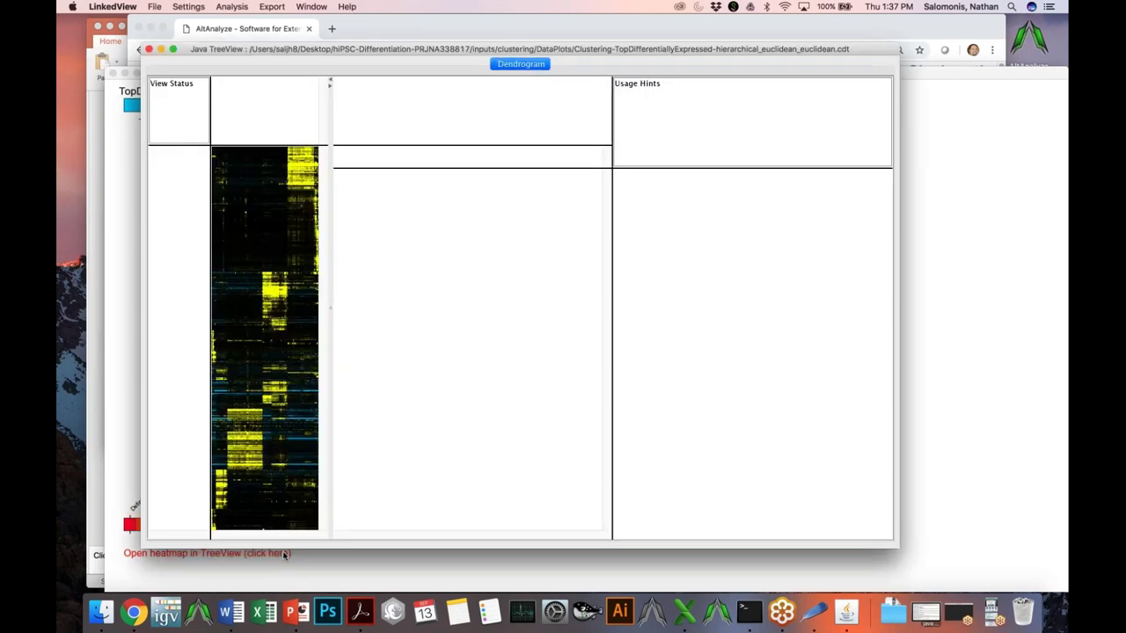
pyautogui.moveTo(221, 342); pyautogui.dragTo(221, 355)
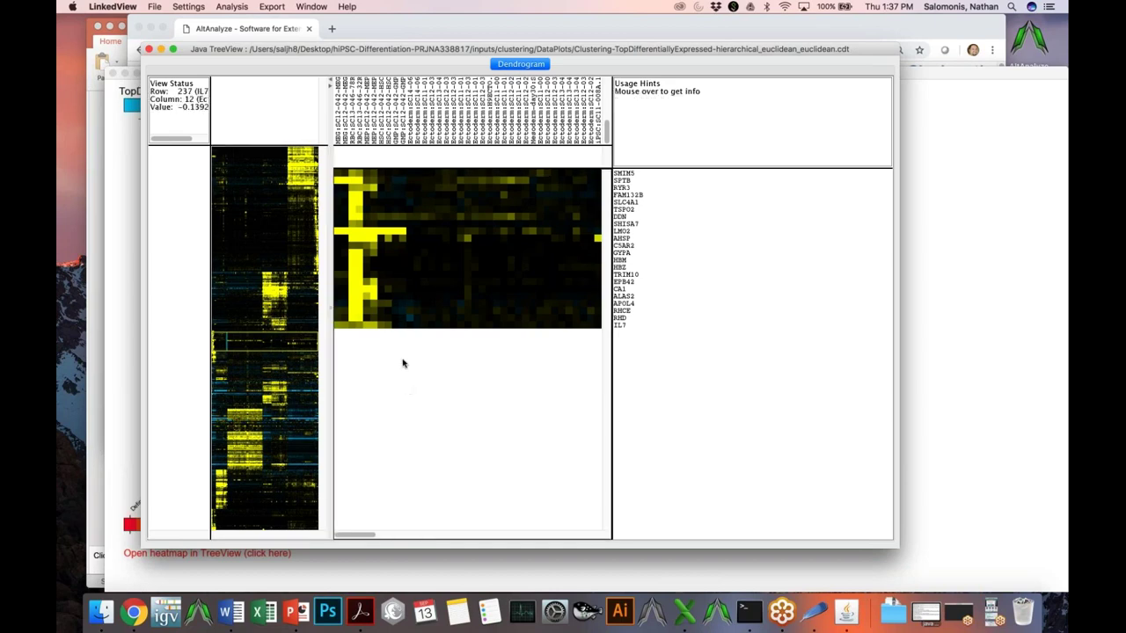
pyautogui.click(150, 49)
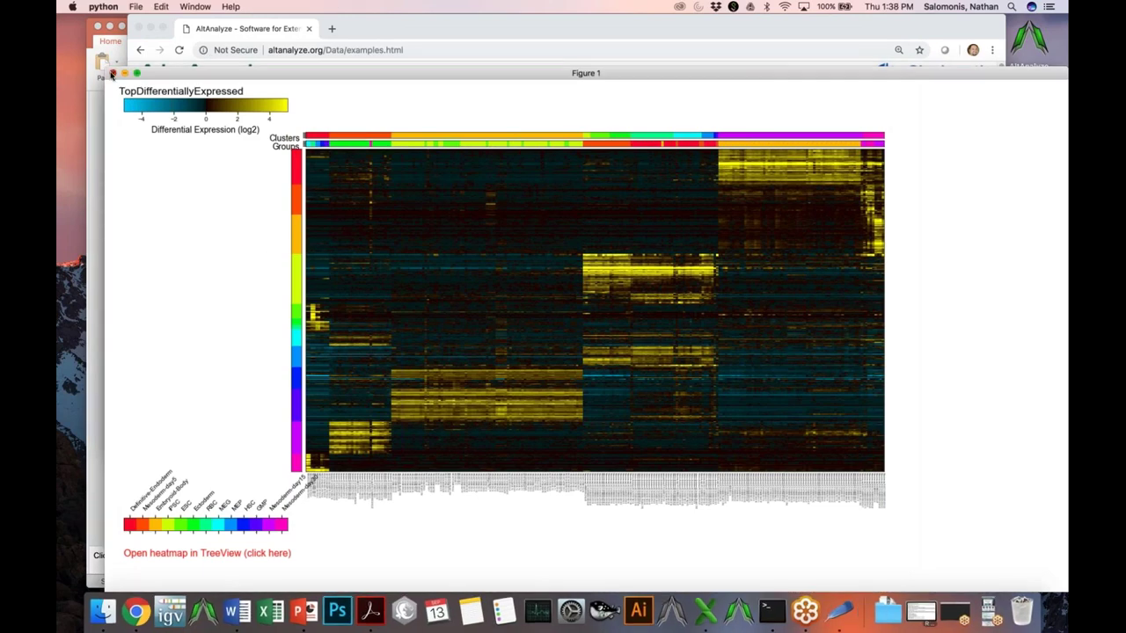
pyautogui.click(112, 74)
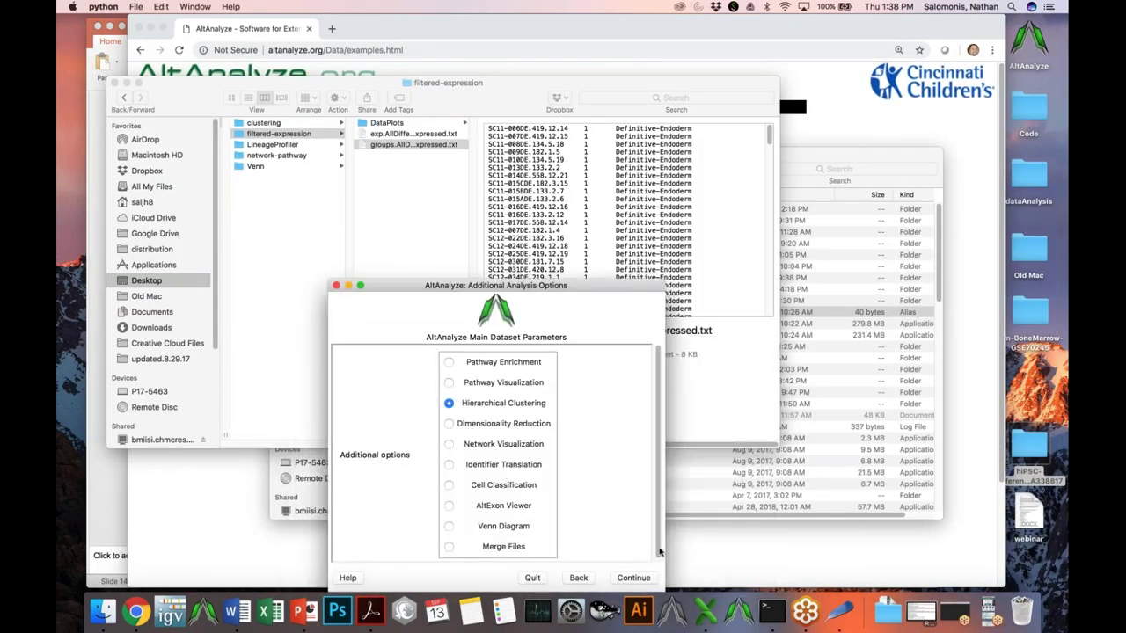
# Return to the Hierarchical Clustering options and review the optional gene filtering and correlation parameters
pyautogui.click(633, 577)
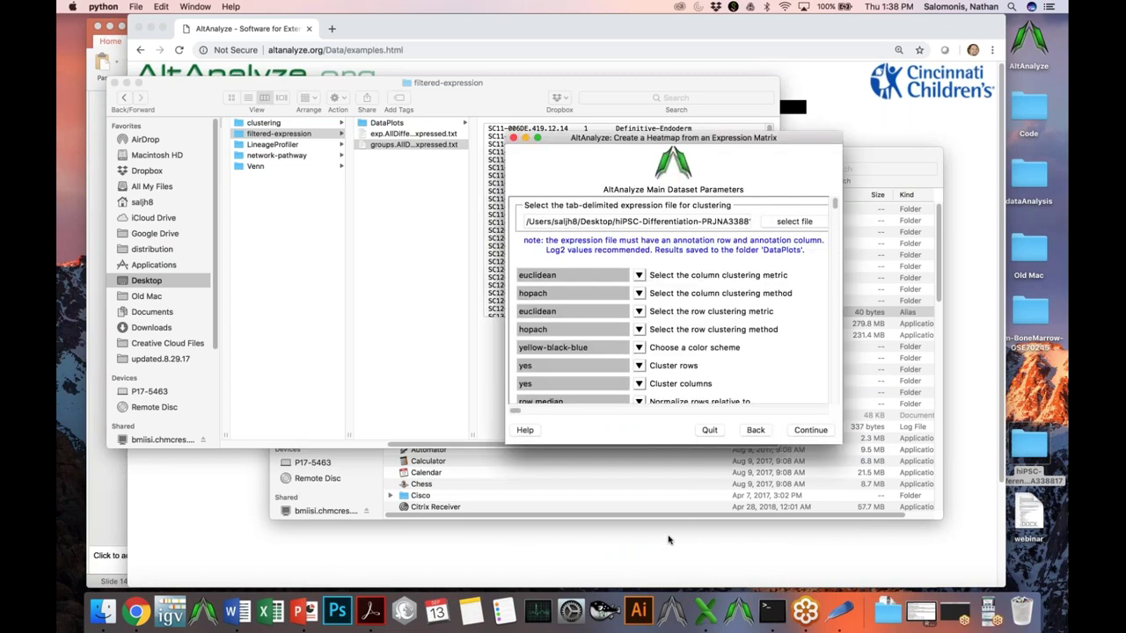
pyautogui.click(832, 398)
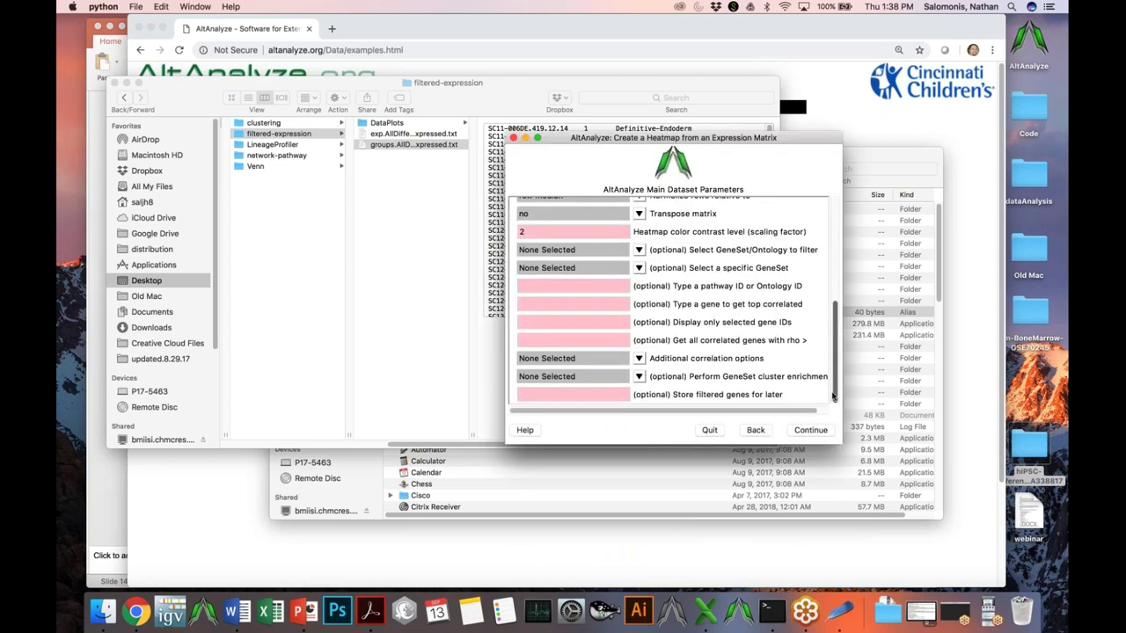
pyautogui.moveTo(832, 391); pyautogui.dragTo(844, 262)
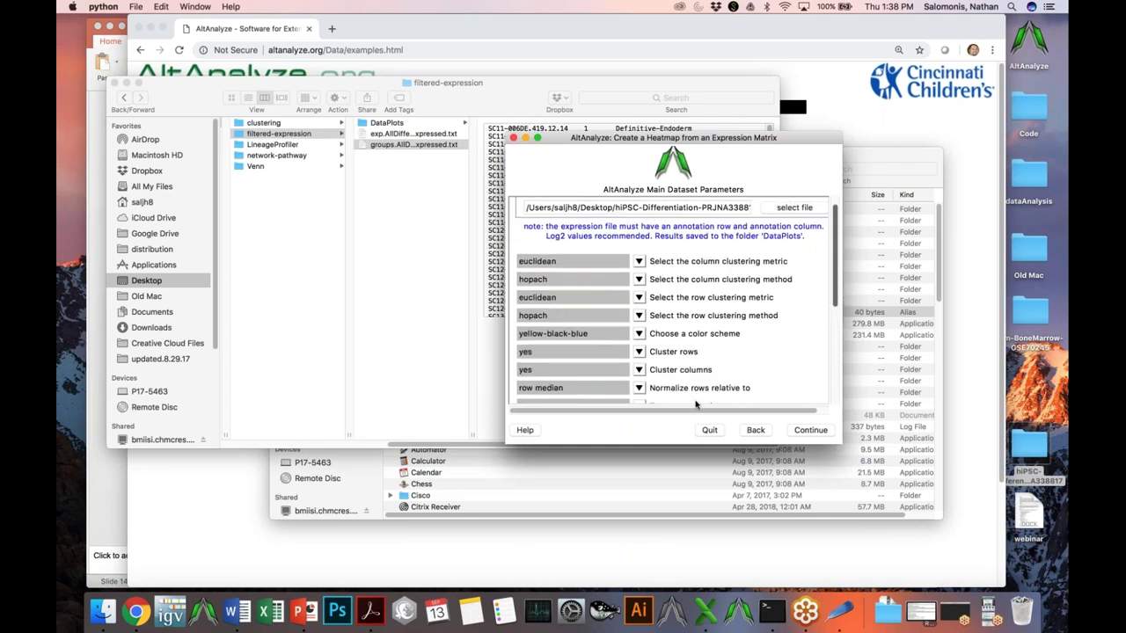
pyautogui.scroll(-5, 815, 362)
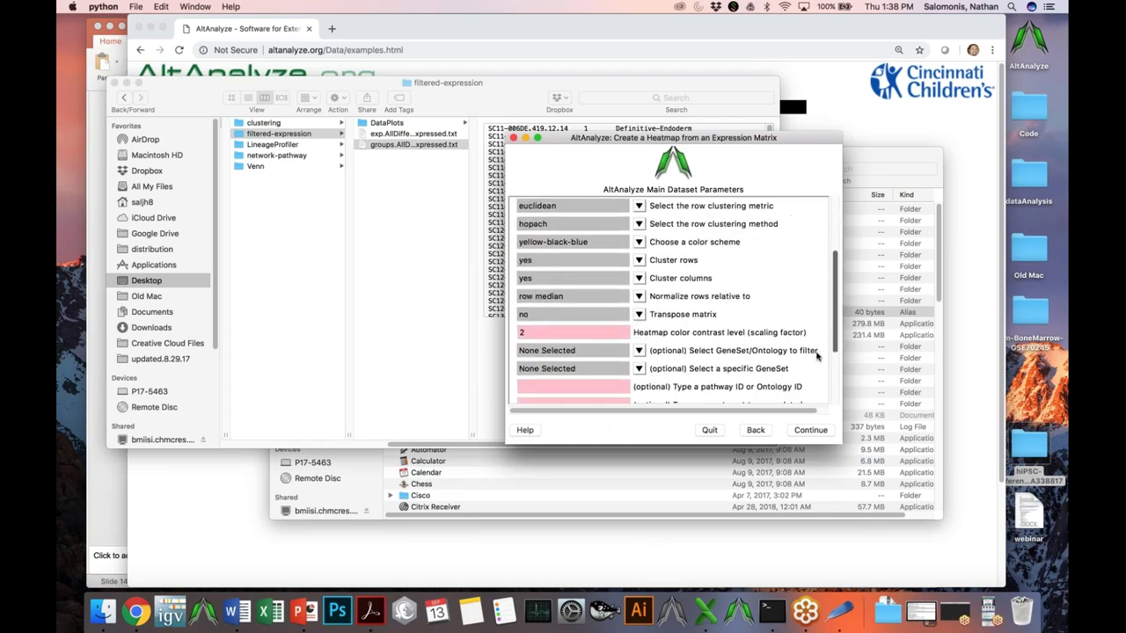
pyautogui.scroll(-1, 815, 363)
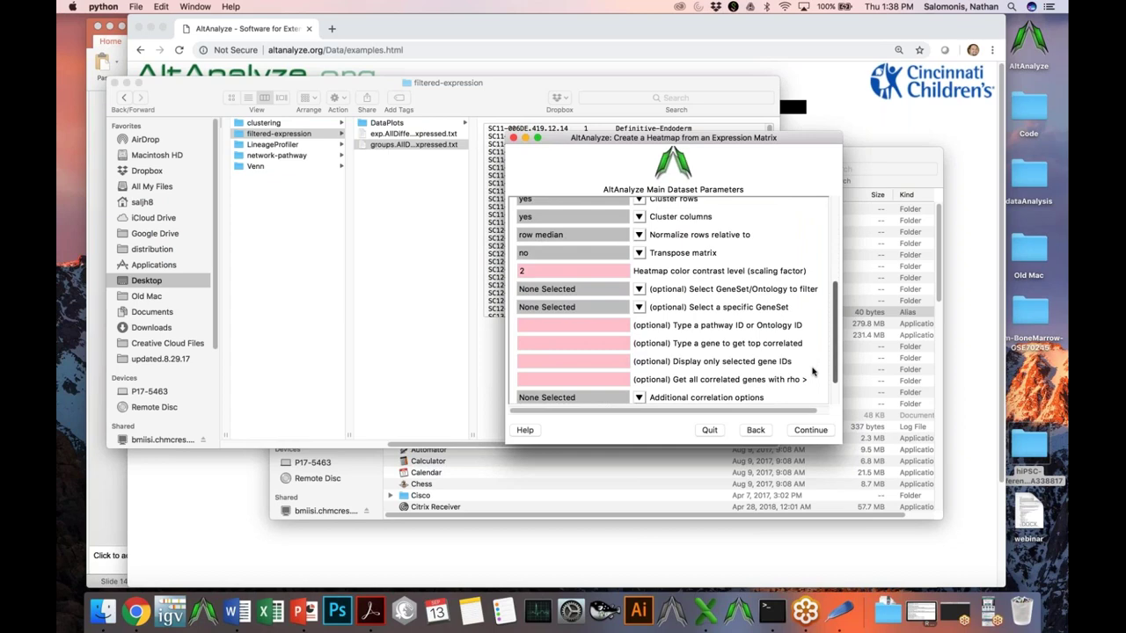
pyautogui.scroll(10, 832, 347)
# Choose exp.AllDifferentiallyExpressed.txt from the inputs/filtered-expression folder as the expression file for clustering
pyautogui.click(808, 222)
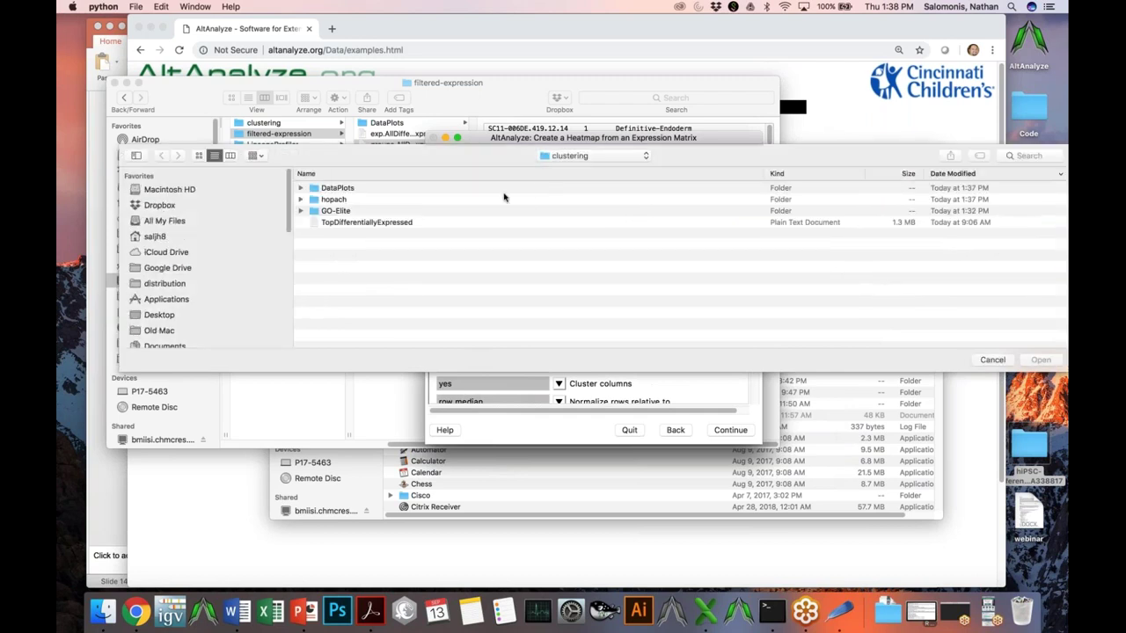
pyautogui.click(580, 158)
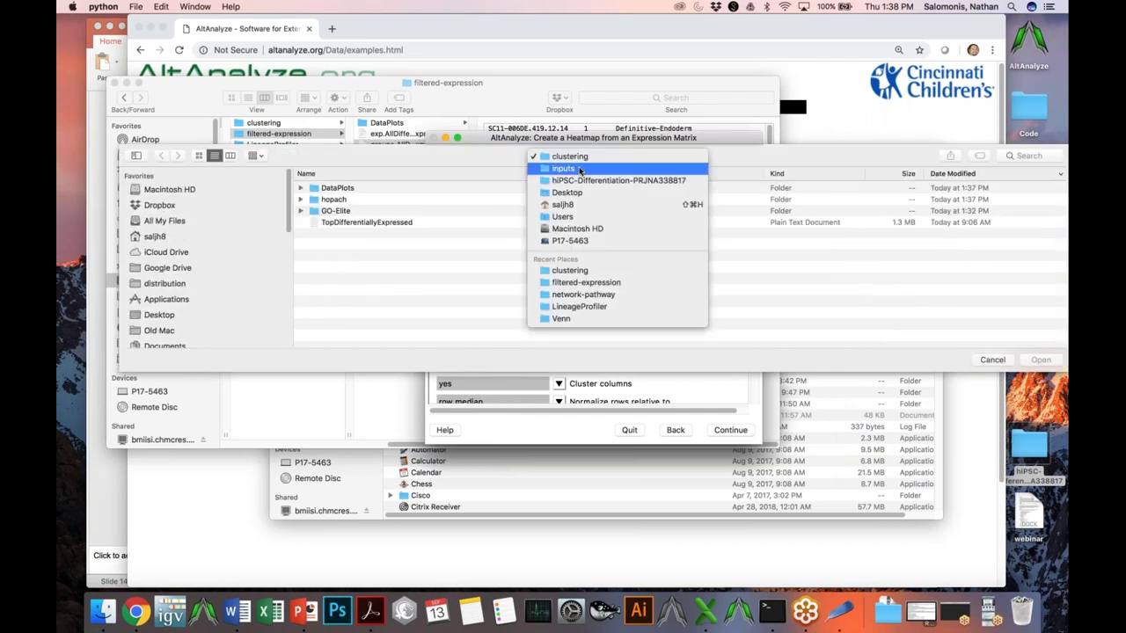
pyautogui.click(396, 231)
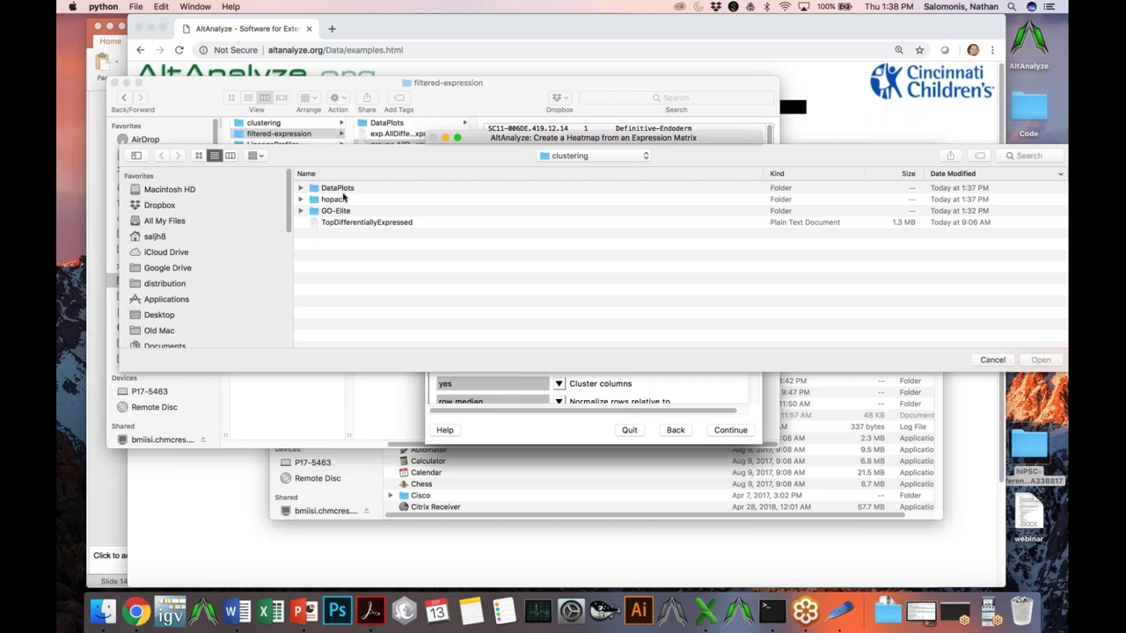
pyautogui.click(299, 189)
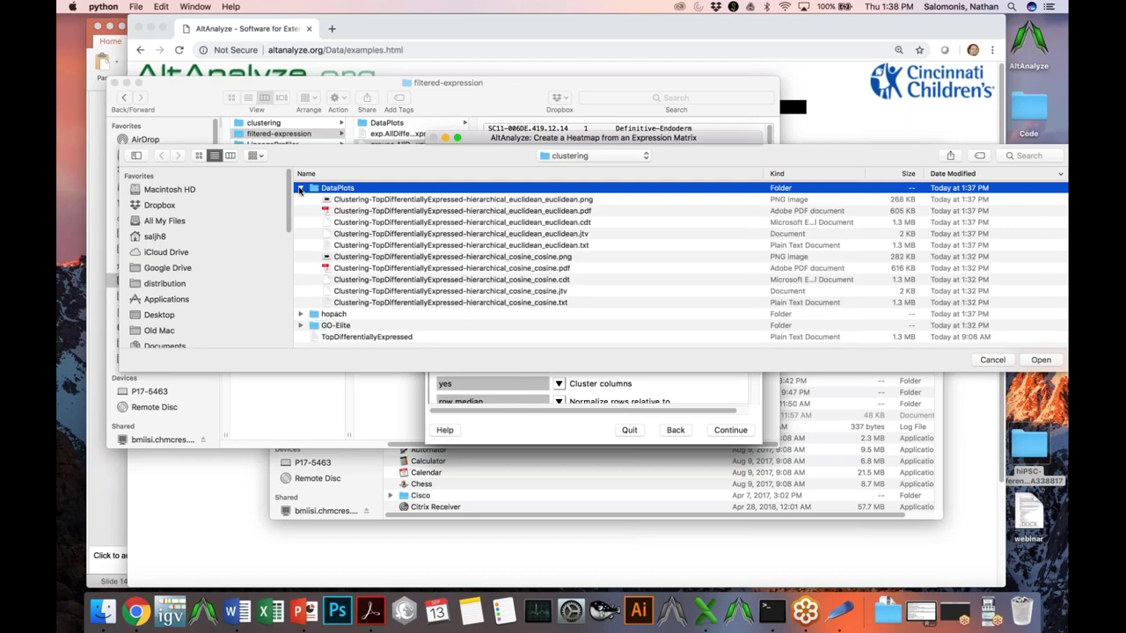
pyautogui.click(300, 188)
pyautogui.click(565, 160)
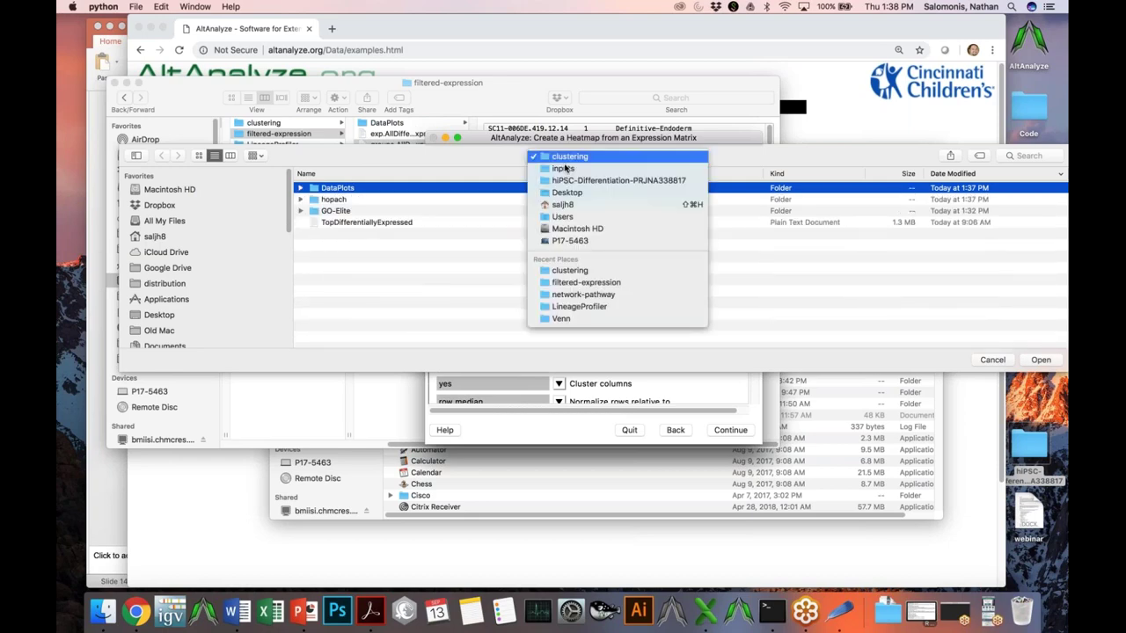
pyautogui.click(564, 168)
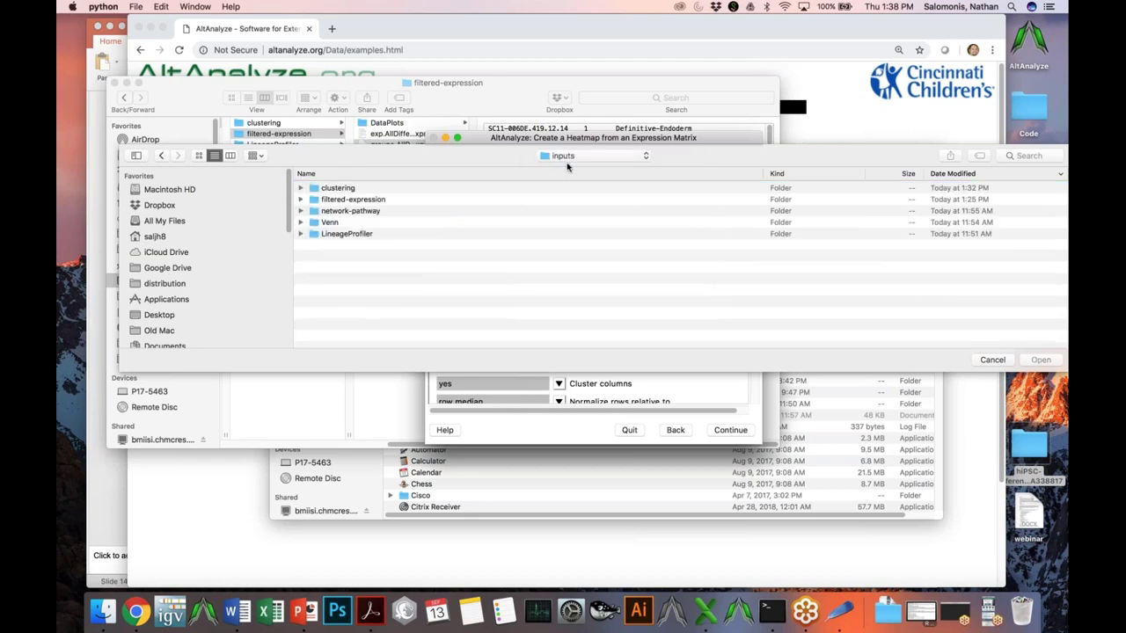
pyautogui.doubleClick(387, 200)
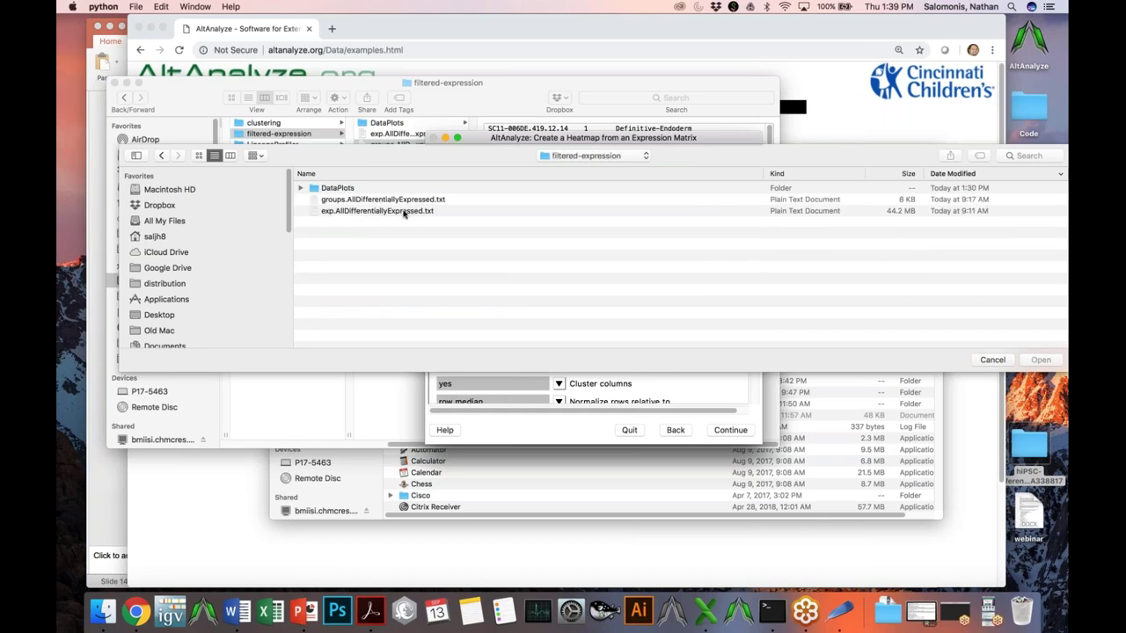
pyautogui.doubleClick(404, 212)
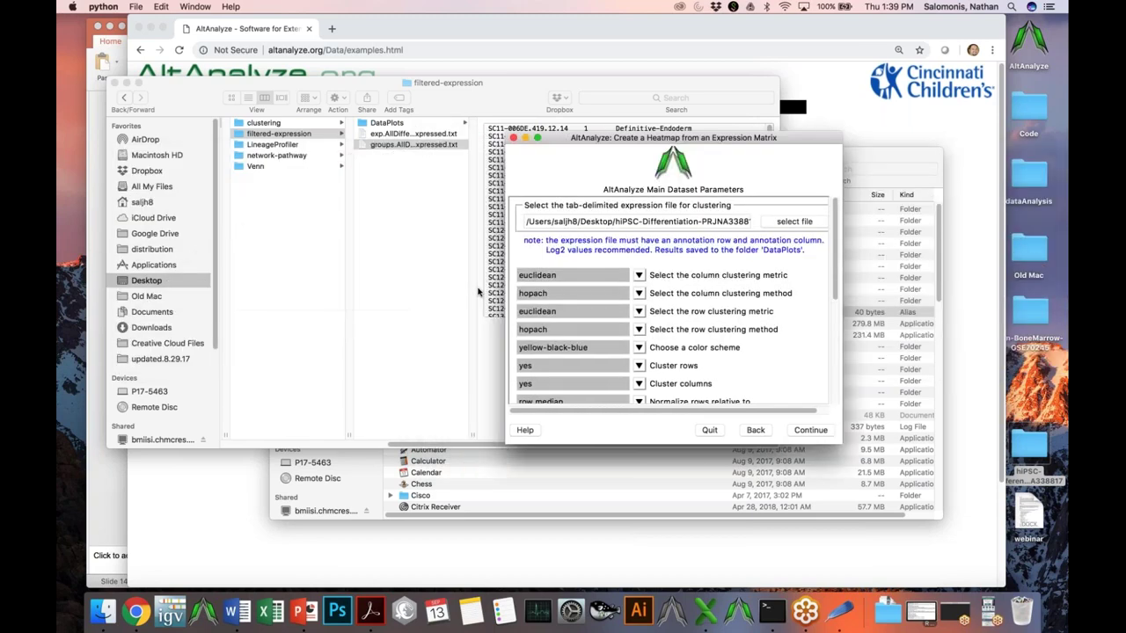
# Review the GeneSet/Ontology categories available for filtering the expression matrix
pyautogui.scroll(-3, 827, 325)
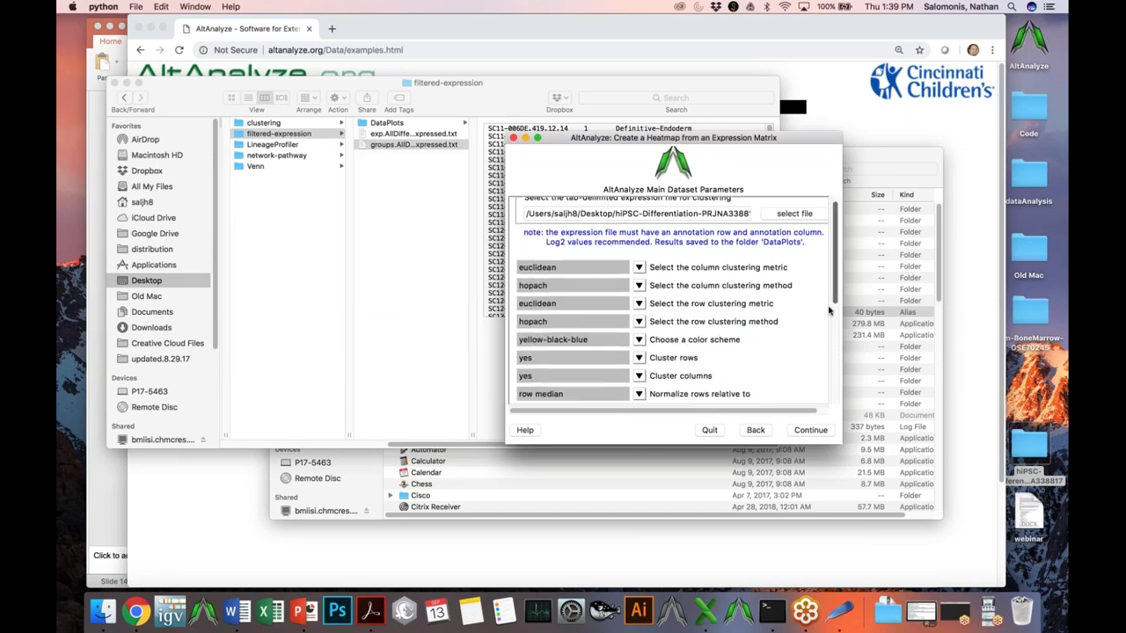
pyautogui.scroll(-5, 819, 332)
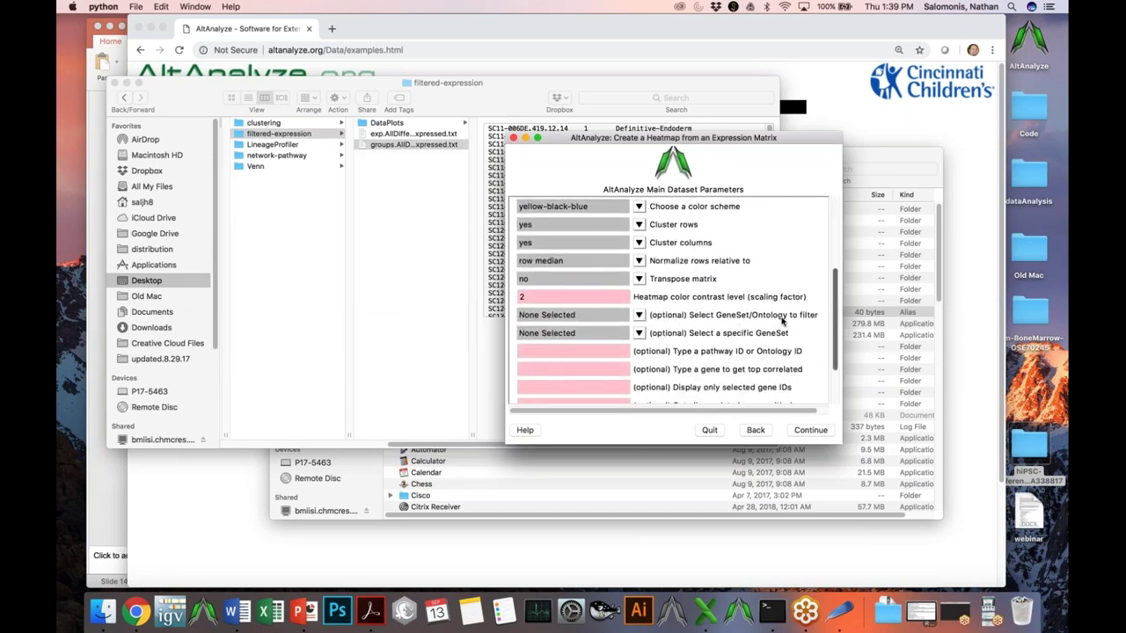
pyautogui.click(647, 316)
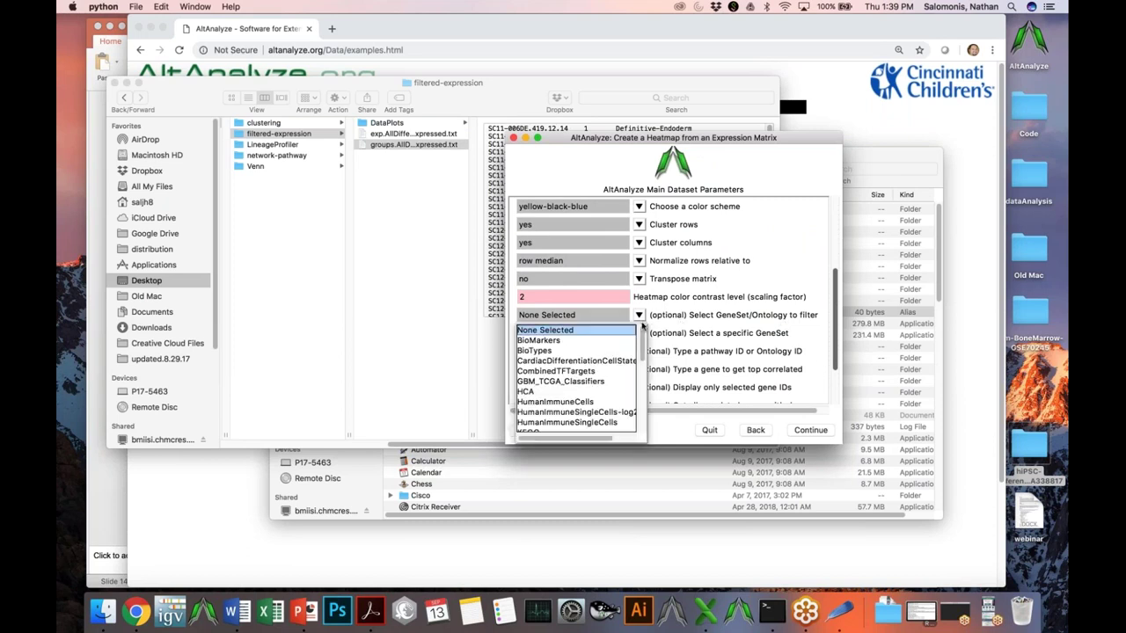
pyautogui.scroll(-1, 643, 337)
pyautogui.scroll(2, 643, 337)
pyautogui.scroll(-1, 643, 345)
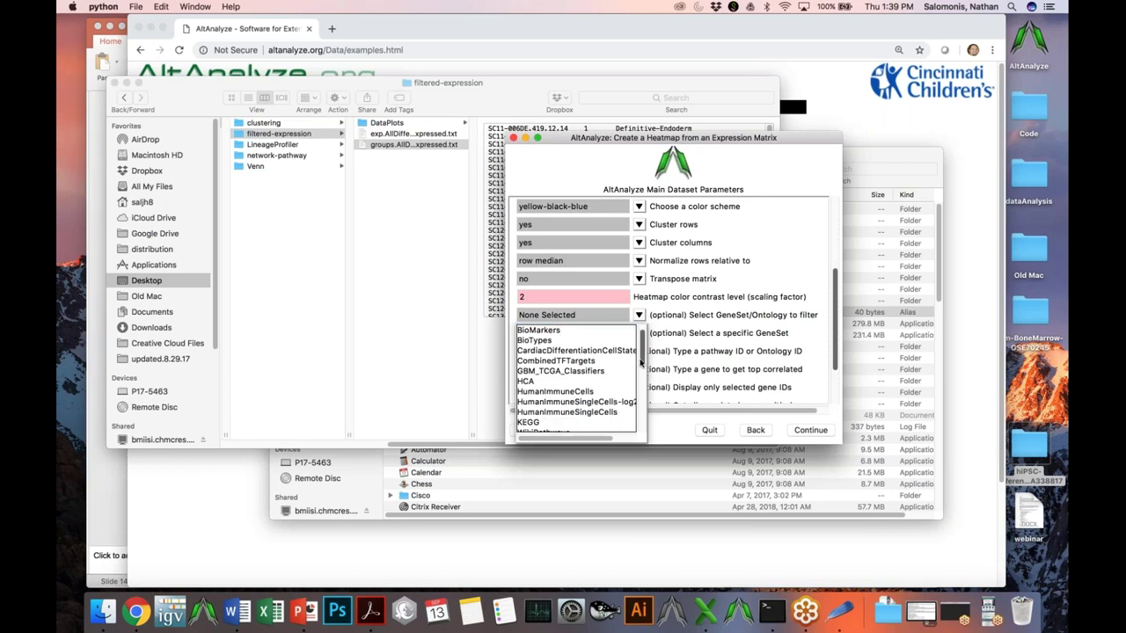
pyautogui.scroll(-1, 641, 361)
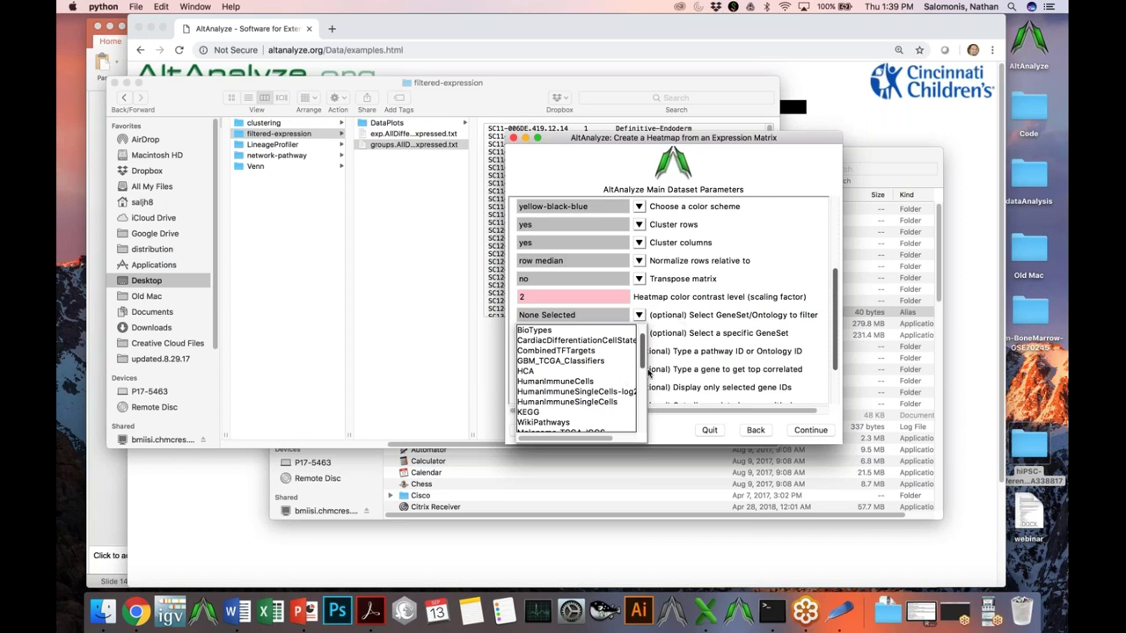
pyautogui.scroll(-1, 641, 365)
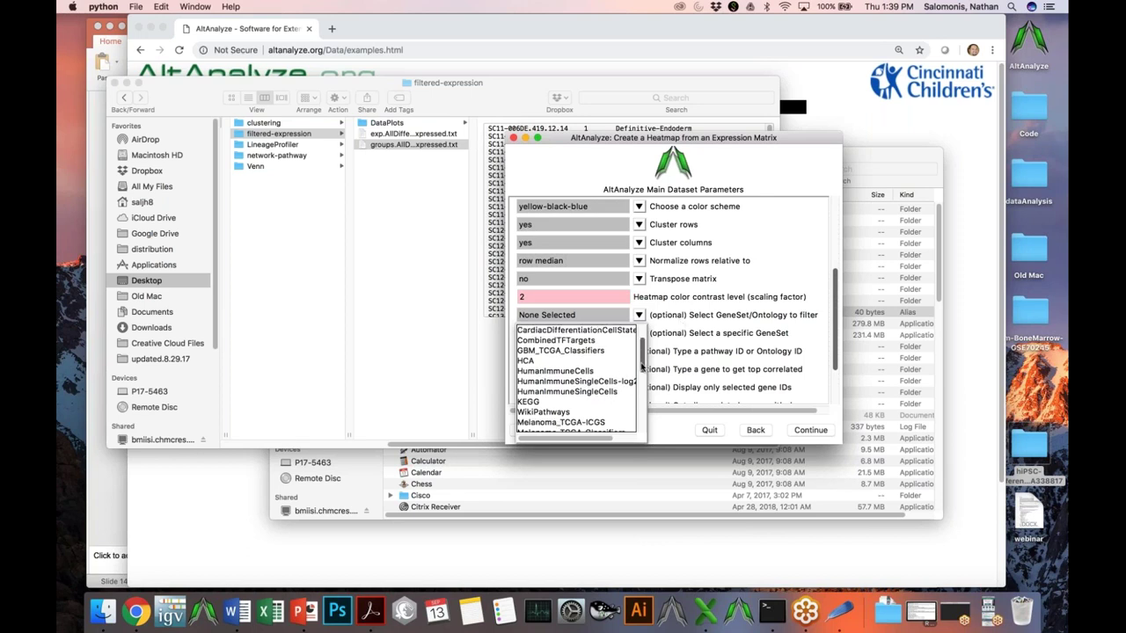
pyautogui.scroll(-1, 641, 368)
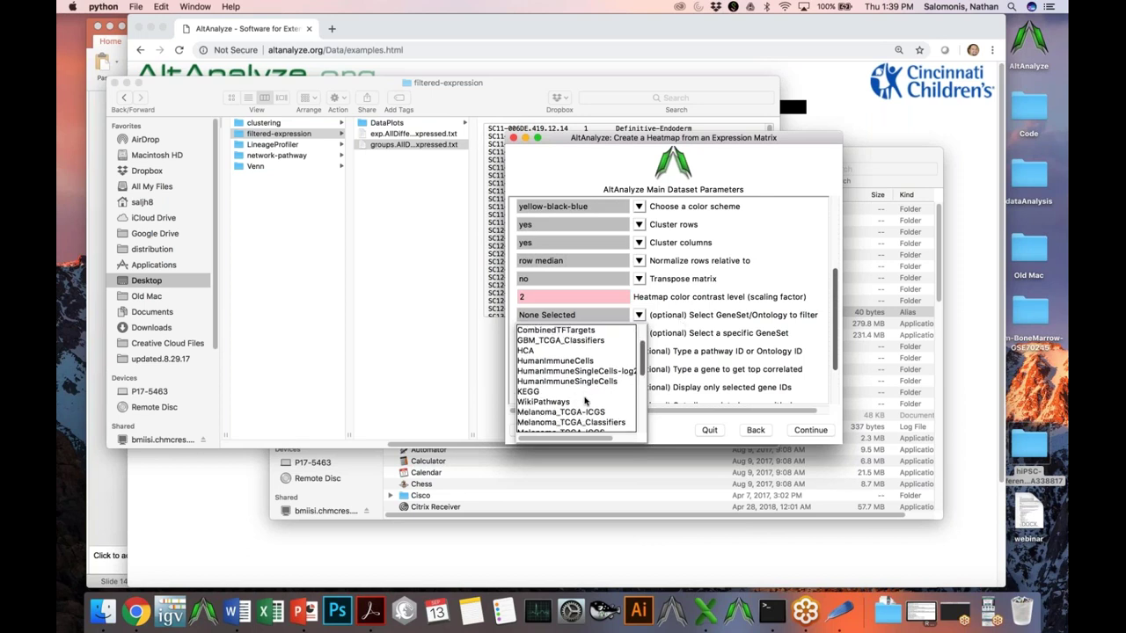
pyautogui.scroll(4, 645, 366)
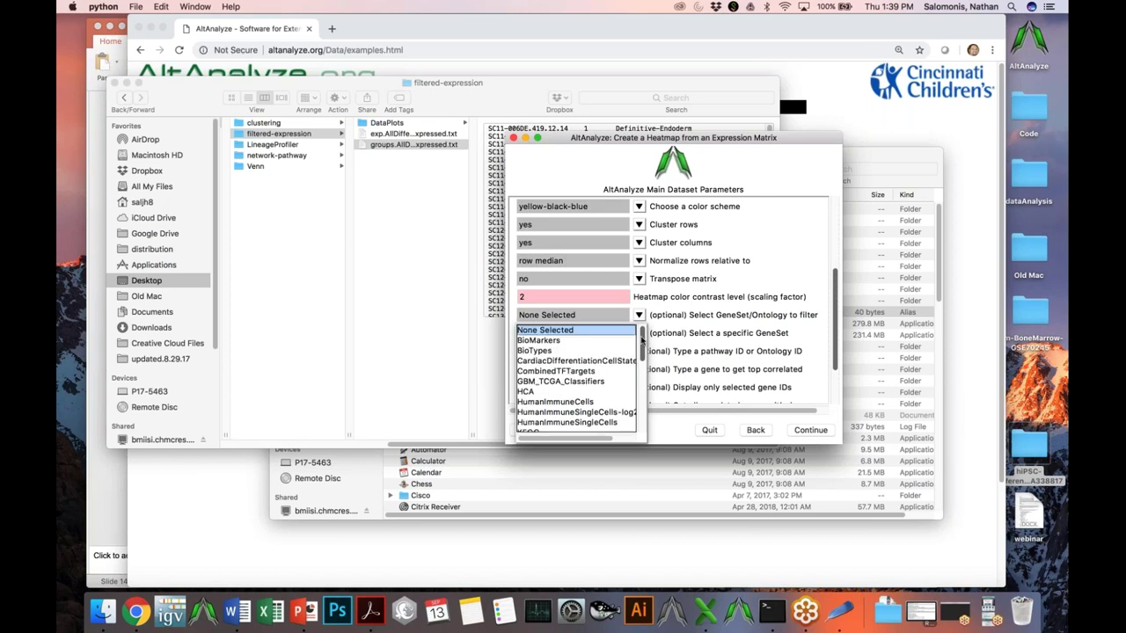
# Choose StoredGeneSets as the GeneSet/Ontology category for filtering the heatmap
pyautogui.scroll(-4, 643, 351)
pyautogui.moveTo(643, 351); pyautogui.dragTo(633, 400)
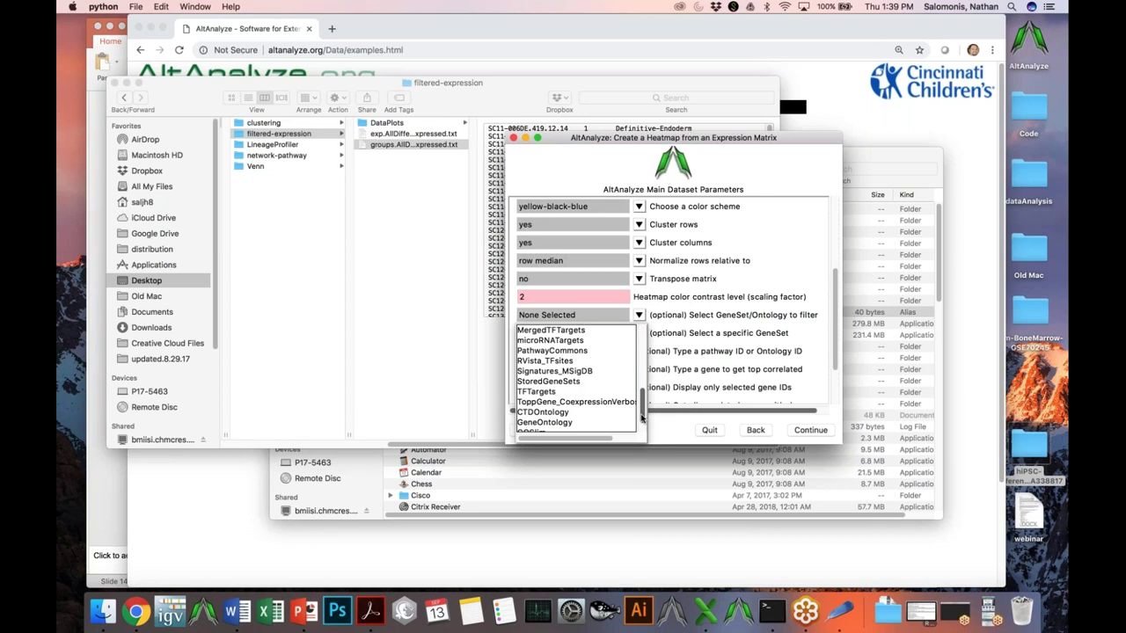
pyautogui.moveTo(641, 419); pyautogui.dragTo(640, 422)
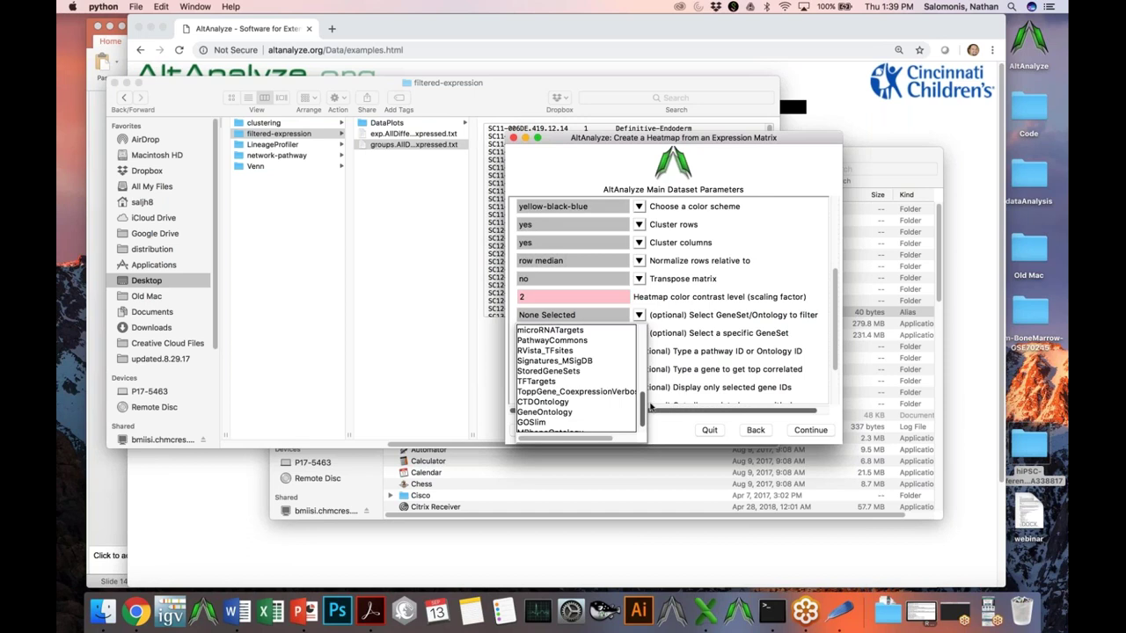
pyautogui.scroll(-1, 643, 408)
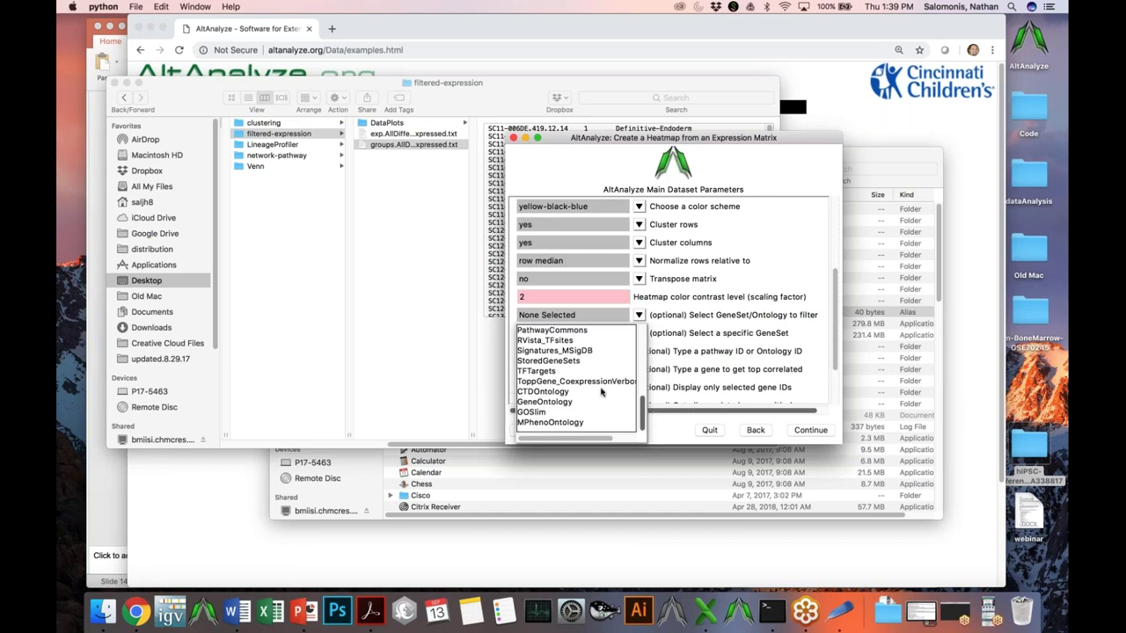
pyautogui.moveTo(642, 426); pyautogui.dragTo(641, 412)
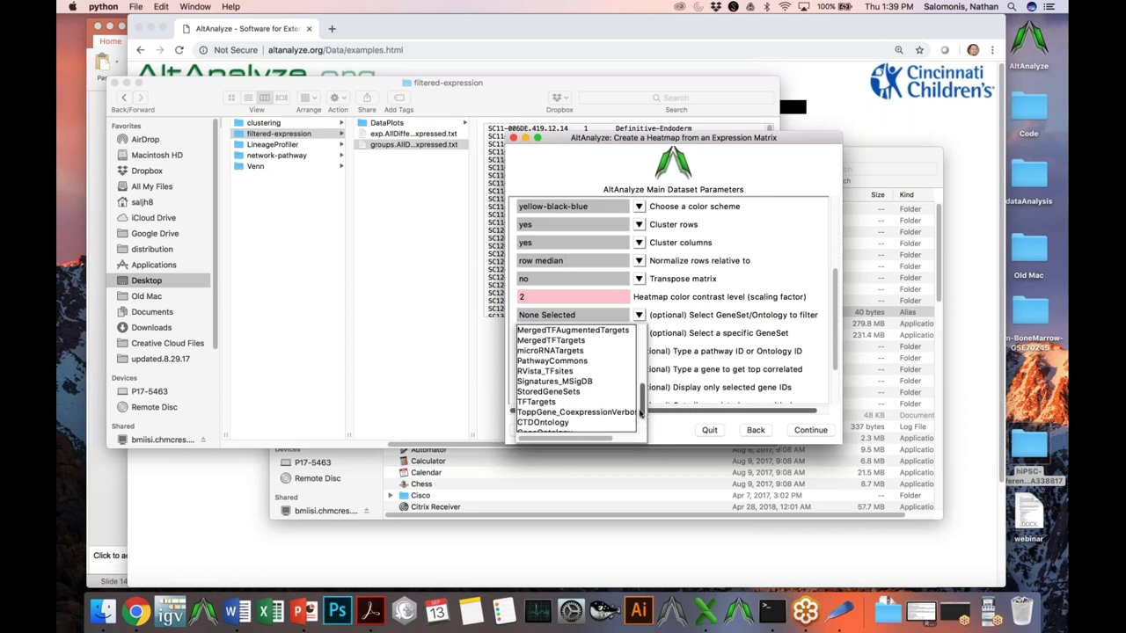
pyautogui.click(598, 392)
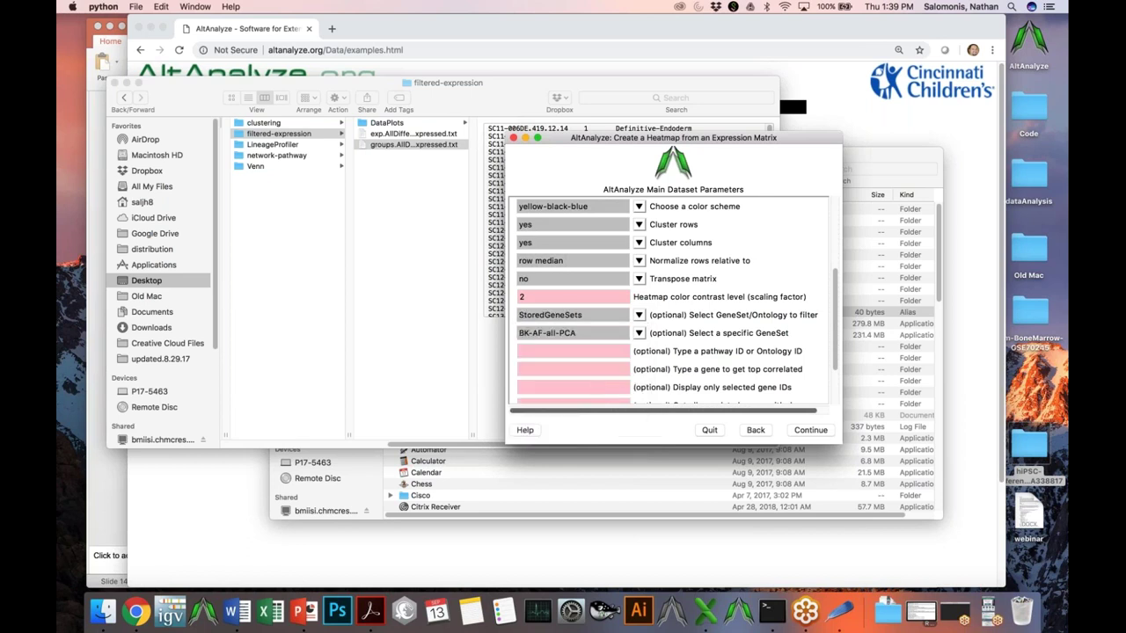
# Select Differentiation-PCA-genes as the specific GeneSet and generate the filtered heatmap
pyautogui.click(638, 334)
pyautogui.moveTo(640, 359); pyautogui.dragTo(626, 429)
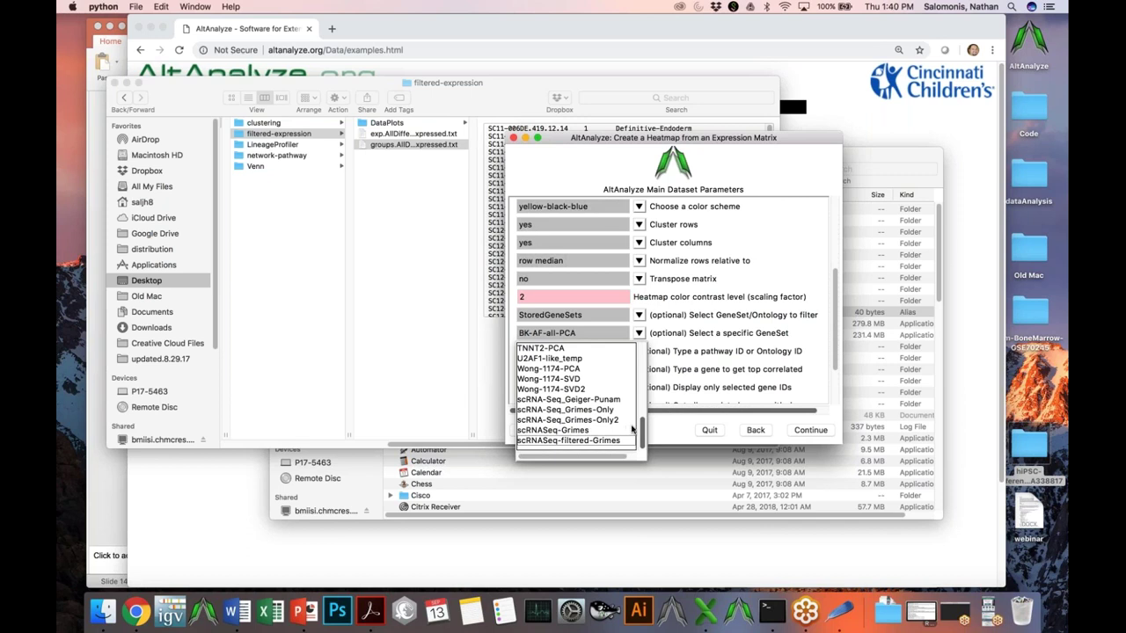
pyautogui.moveTo(641, 424); pyautogui.dragTo(640, 373)
pyautogui.click(618, 360)
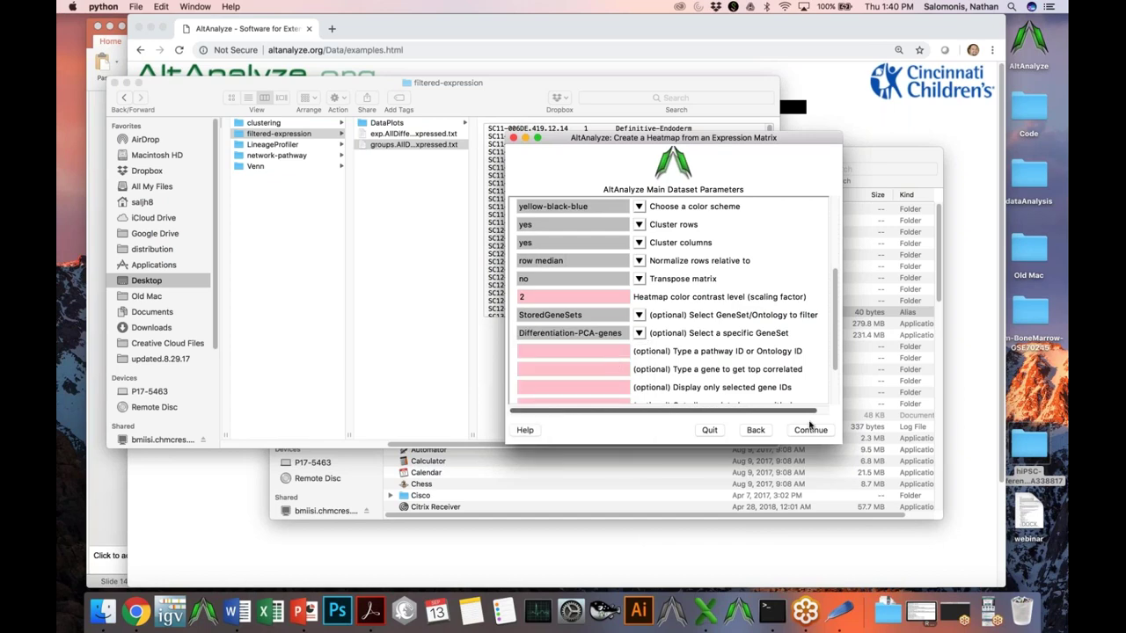
pyautogui.click(834, 397)
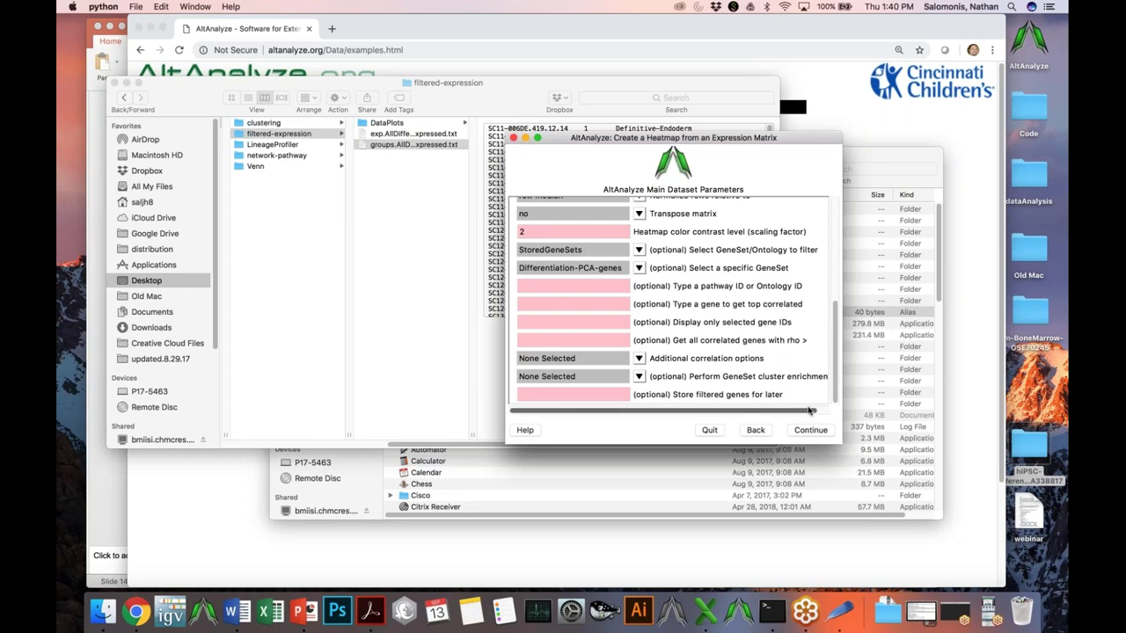
pyautogui.click(809, 431)
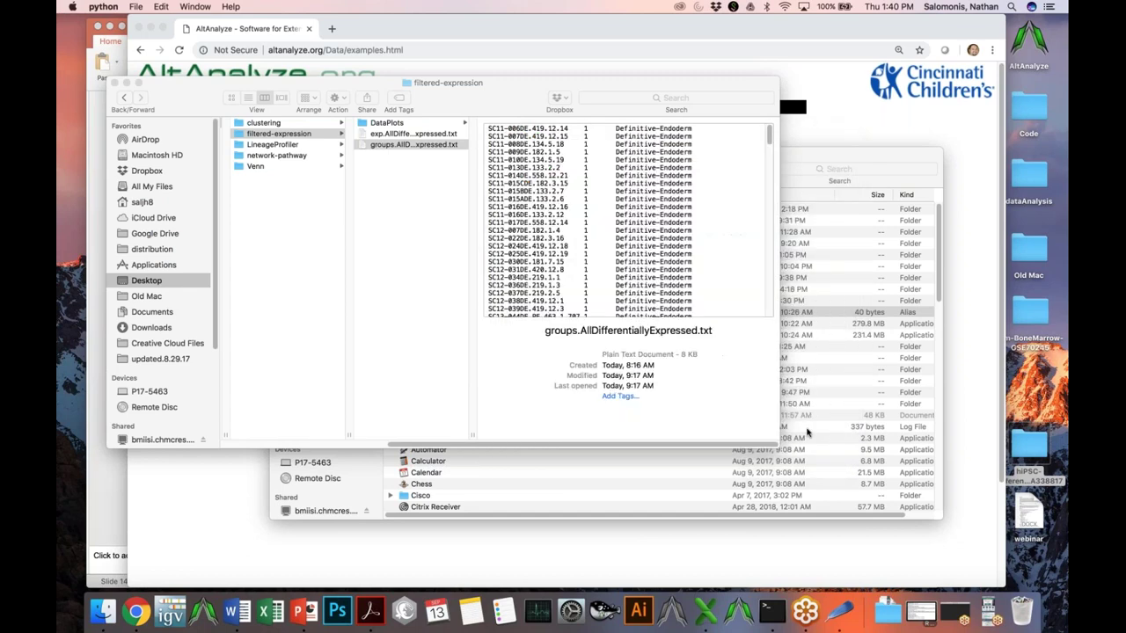
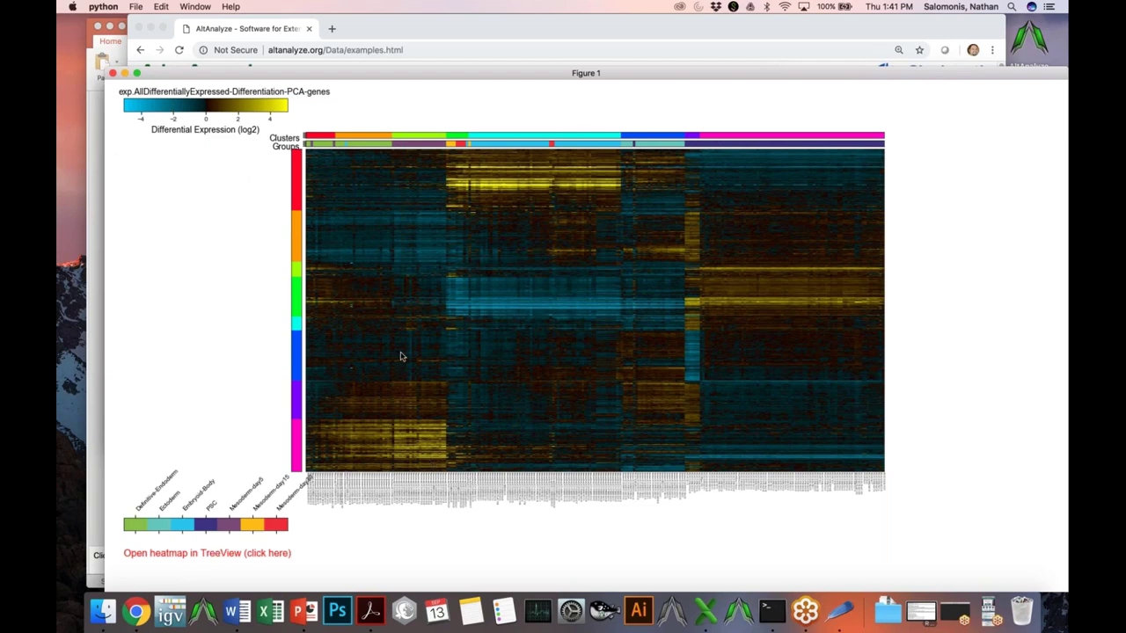
# Close the filtered heatmap and return to the optional filtering parameters for a new heatmap
pyautogui.click(113, 74)
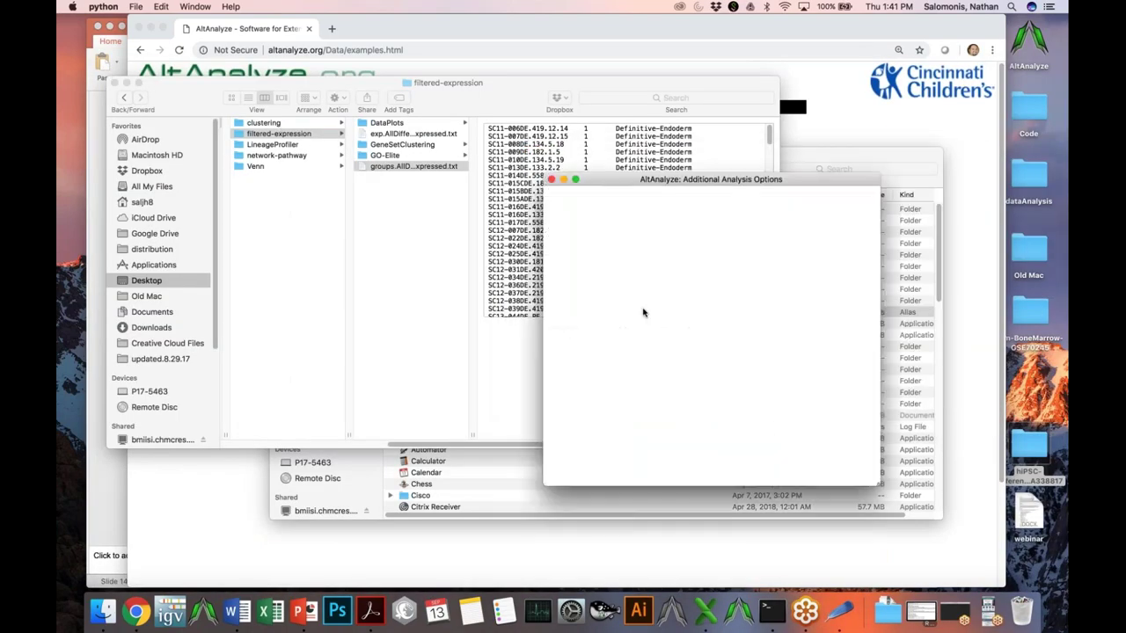
pyautogui.click(839, 469)
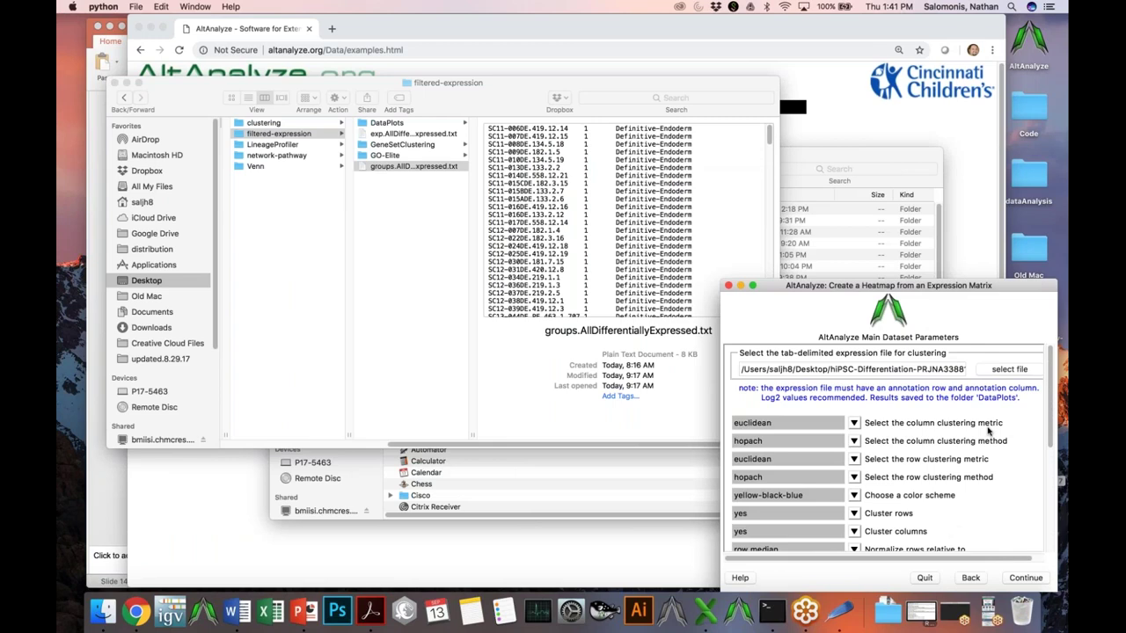
pyautogui.moveTo(939, 281); pyautogui.dragTo(610, 154)
pyautogui.scroll(-10, 709, 246)
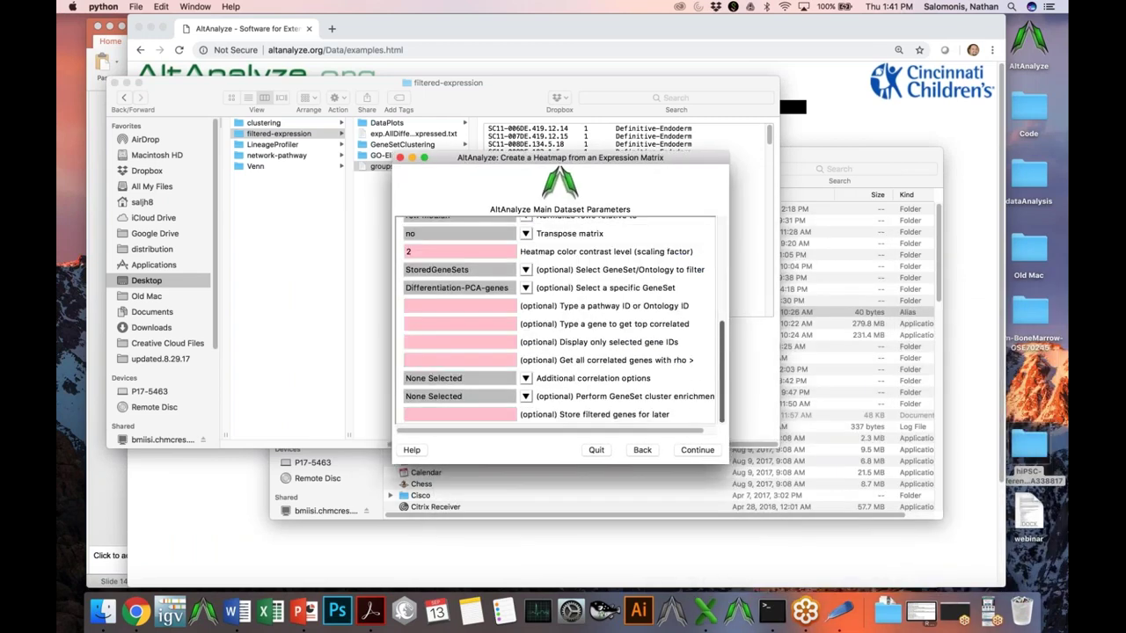
# Enter POU5F1 NANOG SOX2 NODAL PAX6 GATA4 TBX5 NX2-5 T as the only gene IDs to display
pyautogui.click(475, 342)
pyautogui.write('POU')
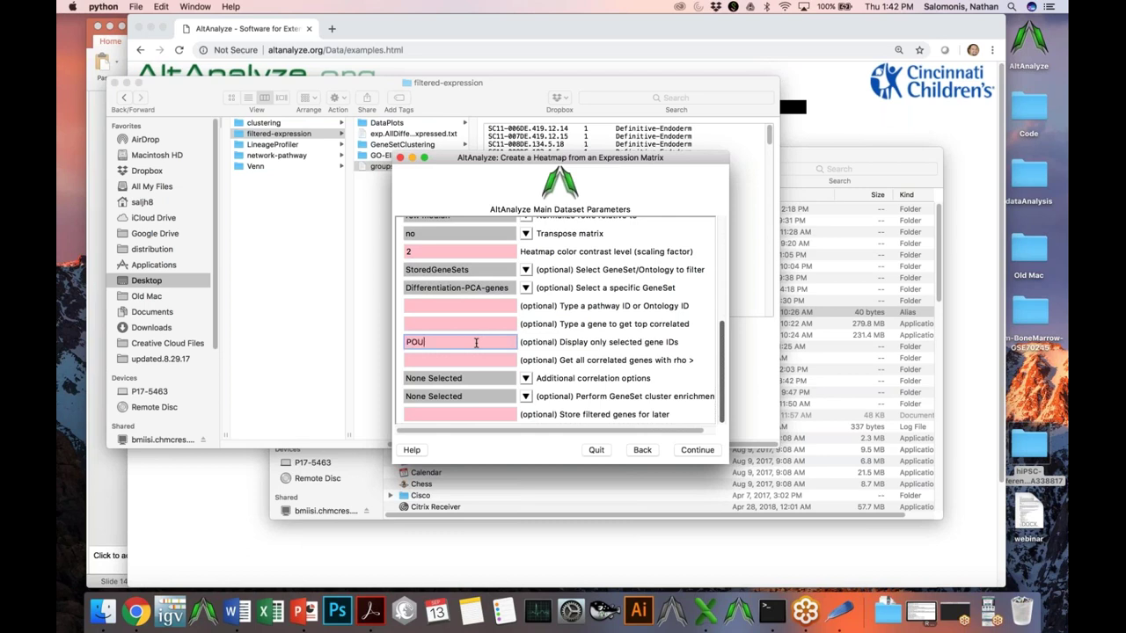
pyautogui.write('5F1 NANOG SOX2 NAN')
pyautogui.press('BackSpace')
pyautogui.press('BackSpace')
pyautogui.write('ODAL')
pyautogui.write(' PAX6')
pyautogui.write(' GATA')
pyautogui.write('4')
pyautogui.write(' TBX5 NK')
pyautogui.write('2-5')
pyautogui.write(' T')
pyautogui.tripleClick(489, 343)
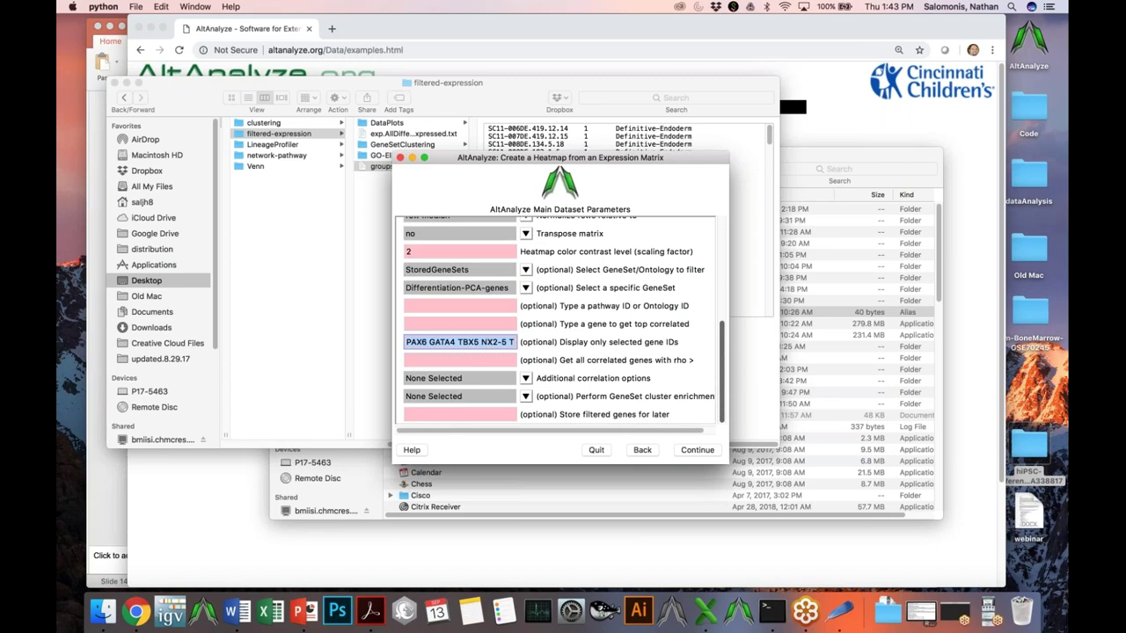
# Set GeneSet cluster enrichment to WikiPathways, generate the heatmap and check the analysis log
pyautogui.click(525, 398)
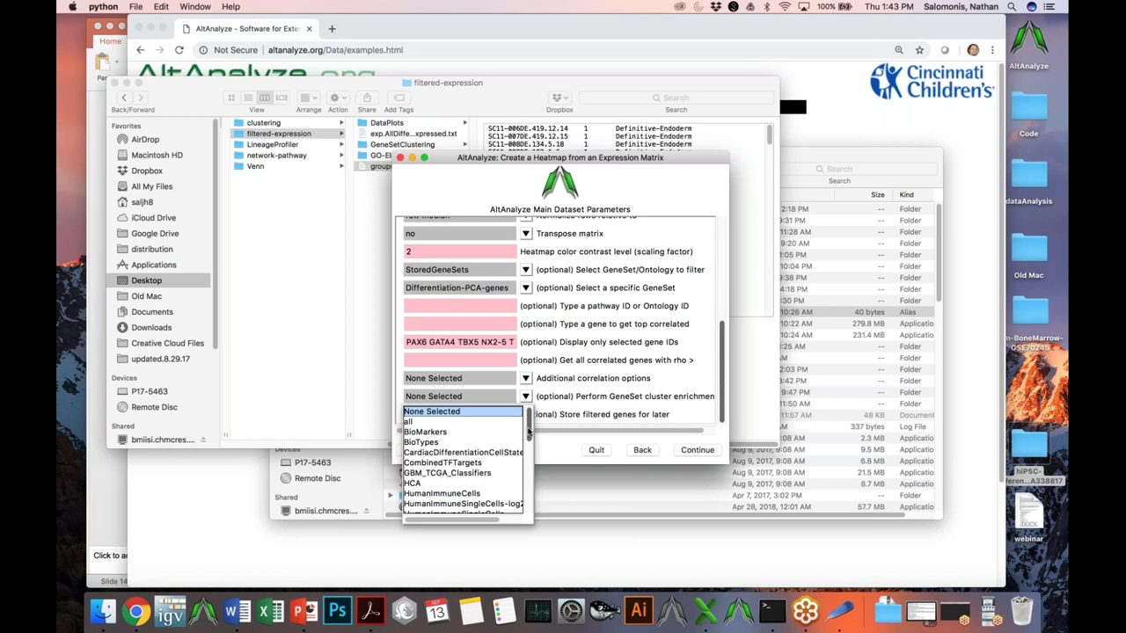
pyautogui.moveTo(529, 431); pyautogui.dragTo(501, 460)
pyautogui.click(478, 453)
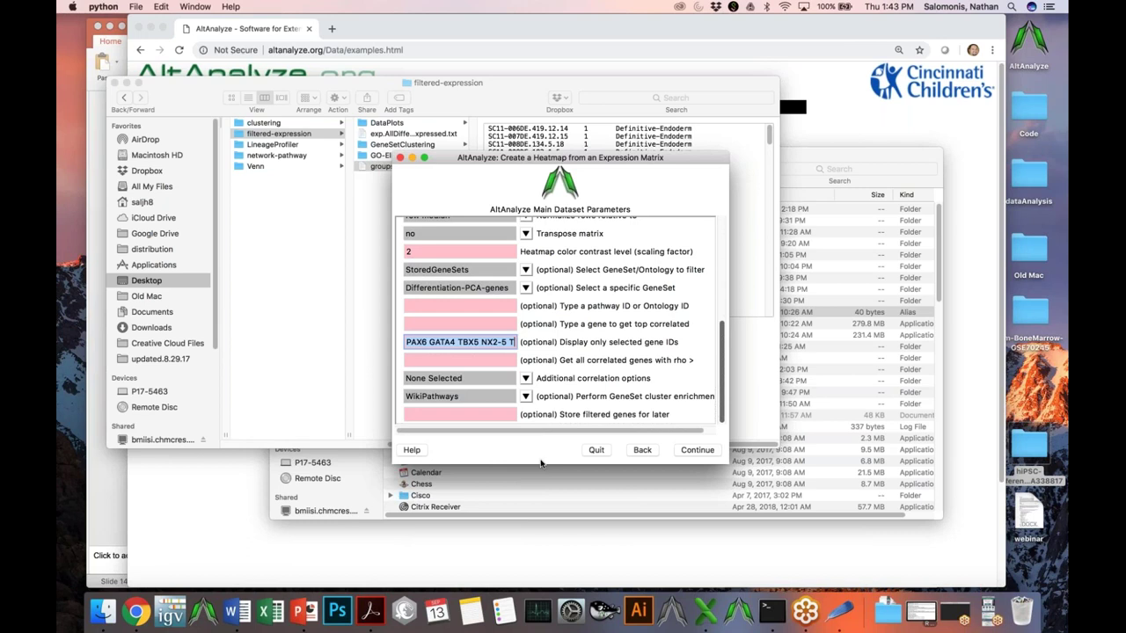
pyautogui.click(685, 453)
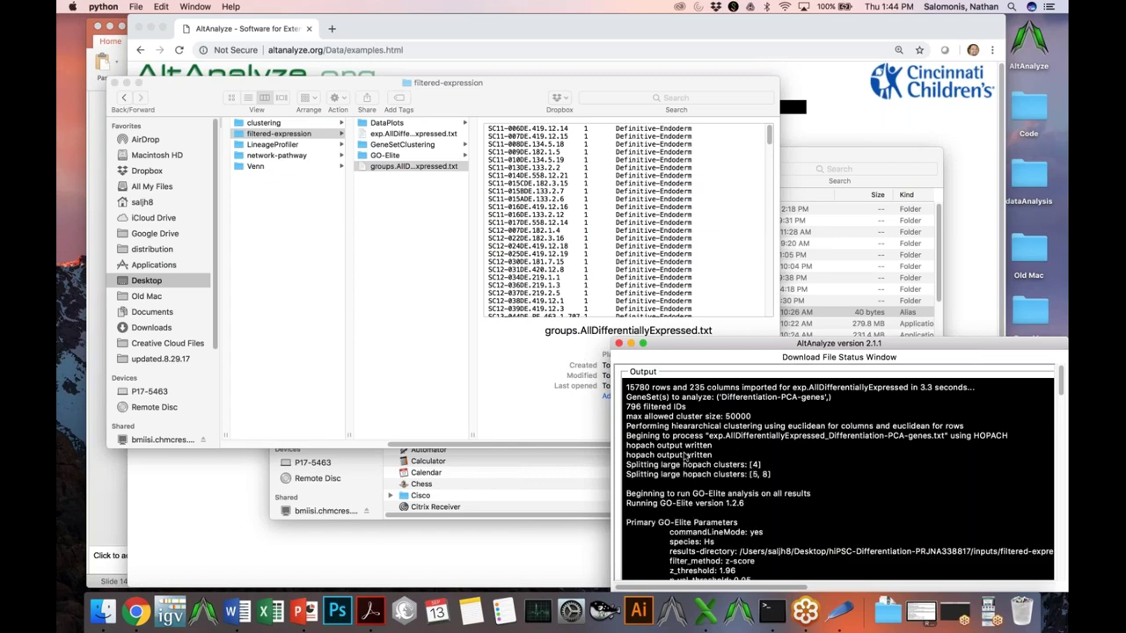
pyautogui.moveTo(781, 344); pyautogui.dragTo(656, 109)
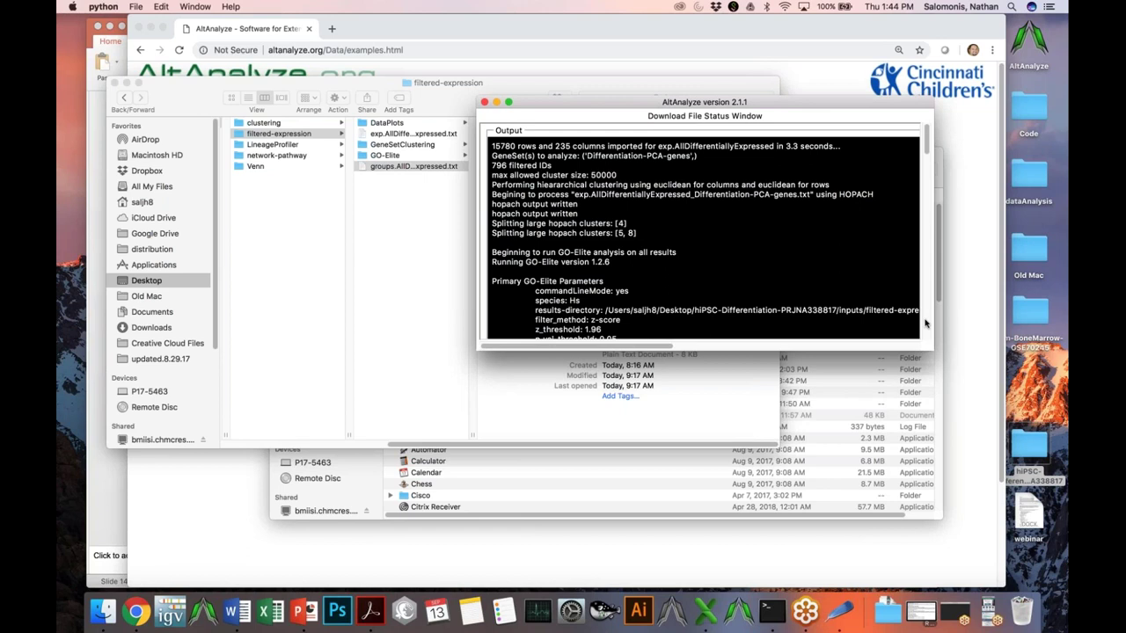
pyautogui.scroll(-5, 924, 323)
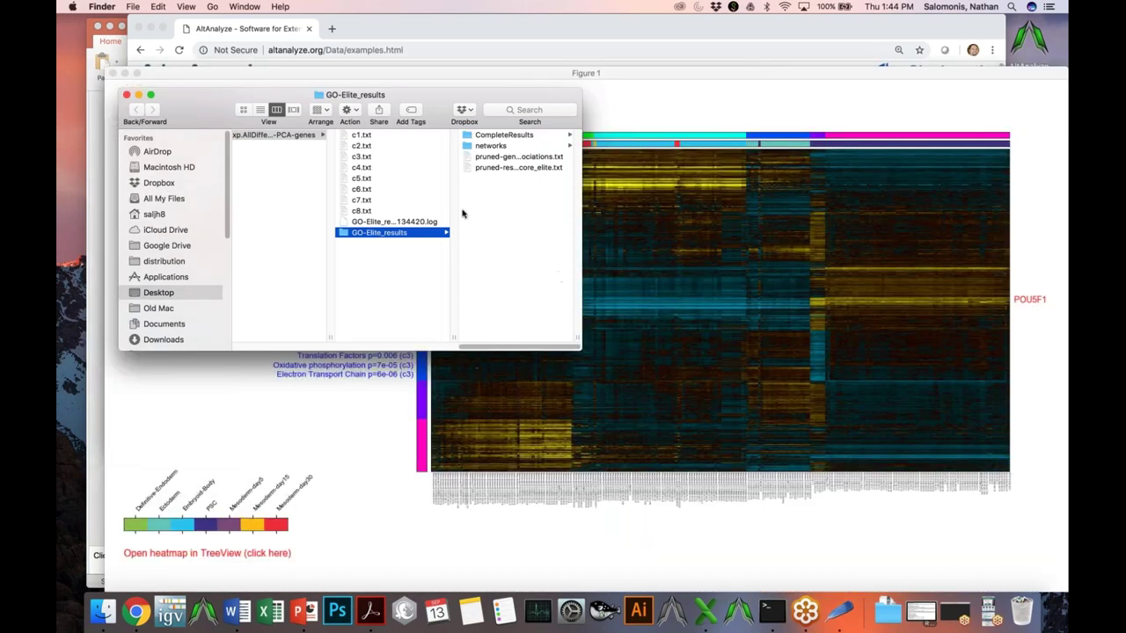
# Open pruned-results_z-score_elite.txt from the GO-Elite_results folder in Microsoft Excel (14.7.7)
pyautogui.click(532, 168)
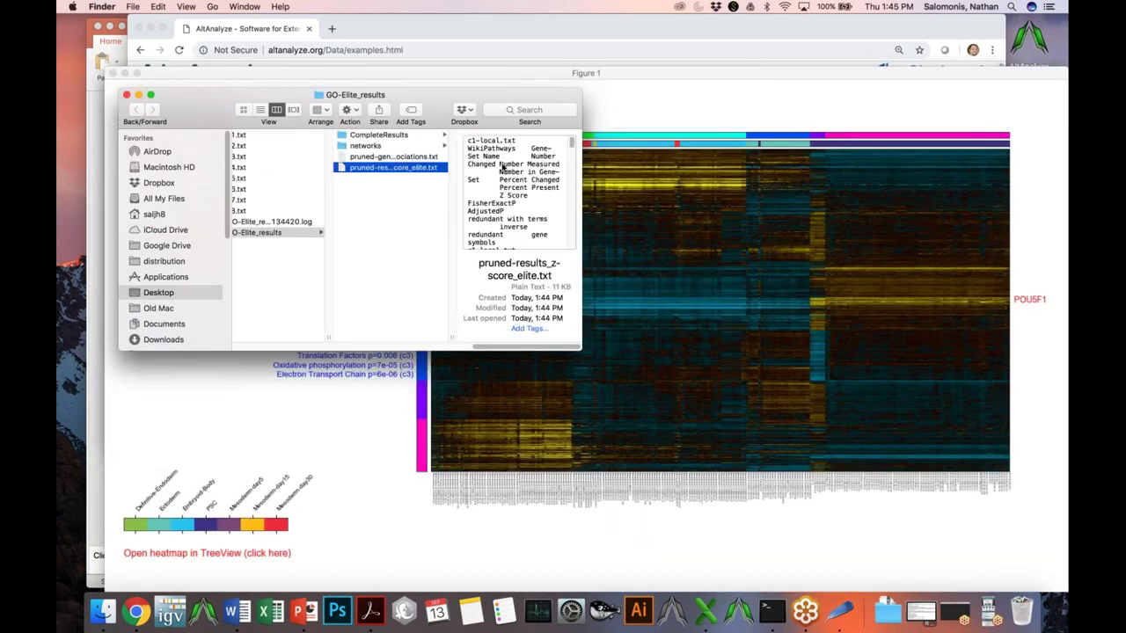
pyautogui.rightClick(399, 170)
pyautogui.moveTo(493, 183)
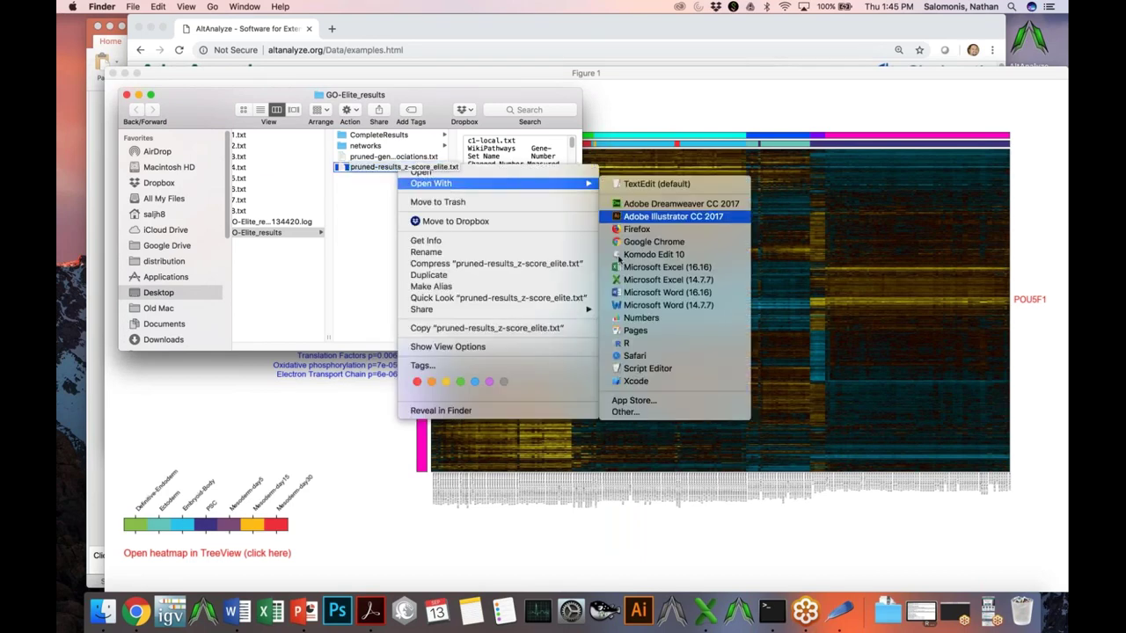
pyautogui.click(651, 280)
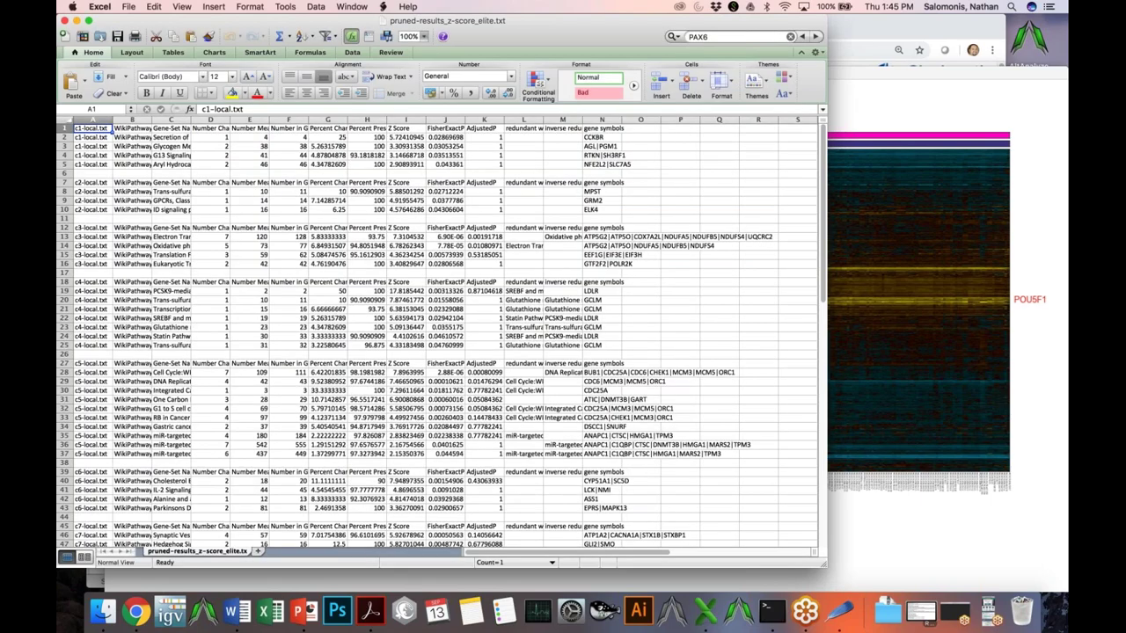
# Examine the WikiPathways enrichment results for cluster c1 and their gene symbols, and close the workbook without saving
pyautogui.click(327, 201)
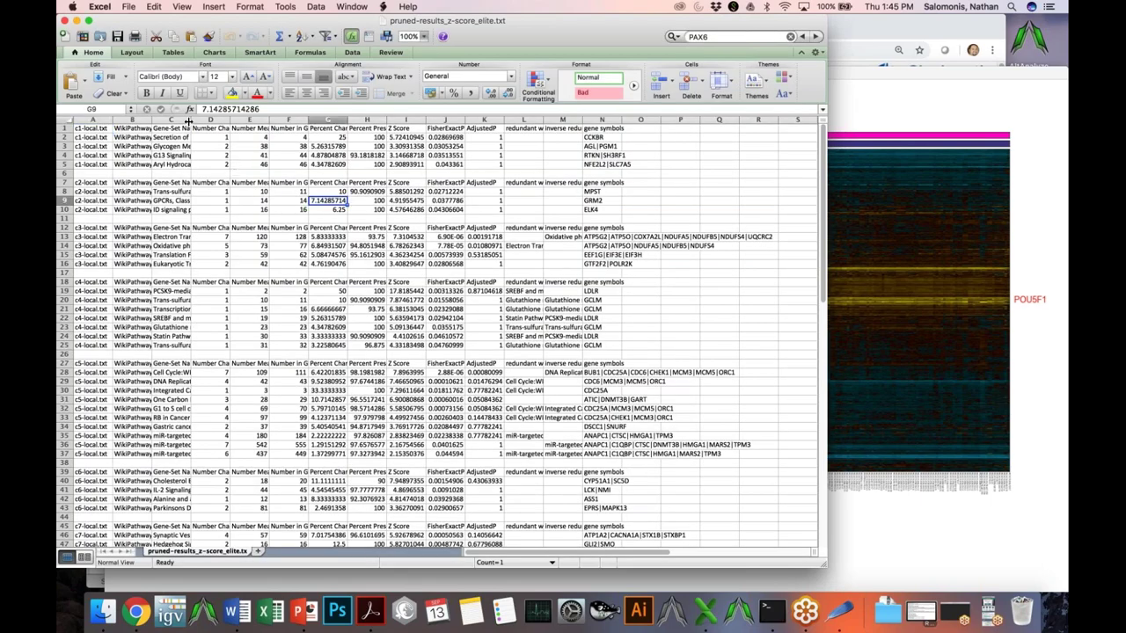
pyautogui.moveTo(190, 120)
pyautogui.mouseDown()
pyautogui.moveTo(216, 121)
pyautogui.moveTo(169, 120)
pyautogui.moveTo(186, 120)
pyautogui.mouseUp()
pyautogui.moveTo(658, 137); pyautogui.dragTo(664, 166)
pyautogui.moveTo(97, 128); pyautogui.dragTo(89, 163)
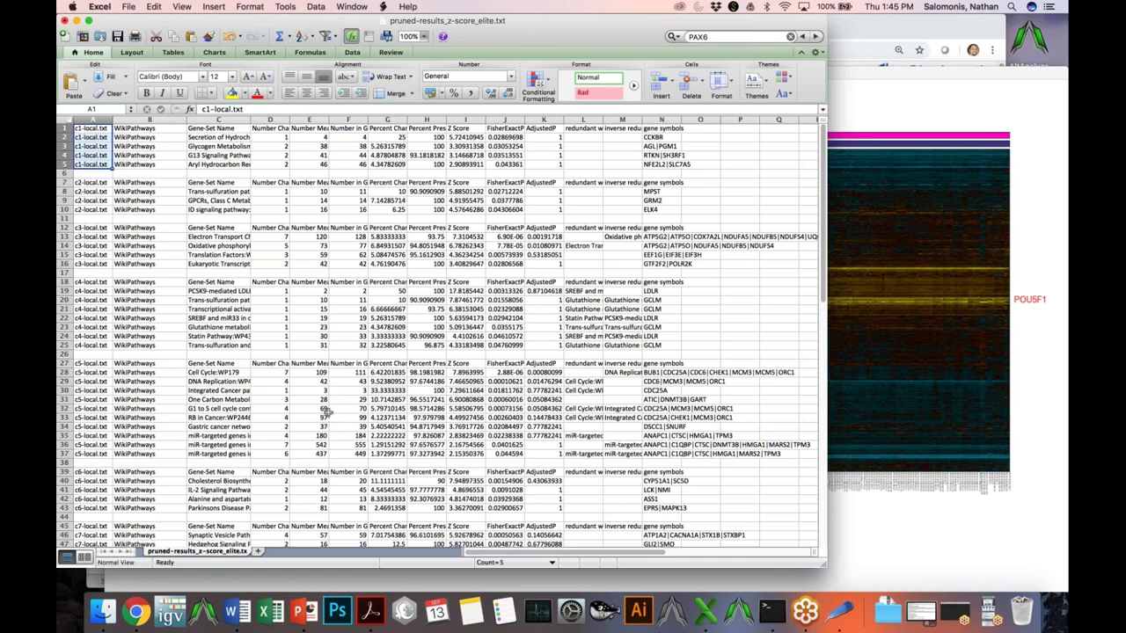
pyautogui.press('super+w')
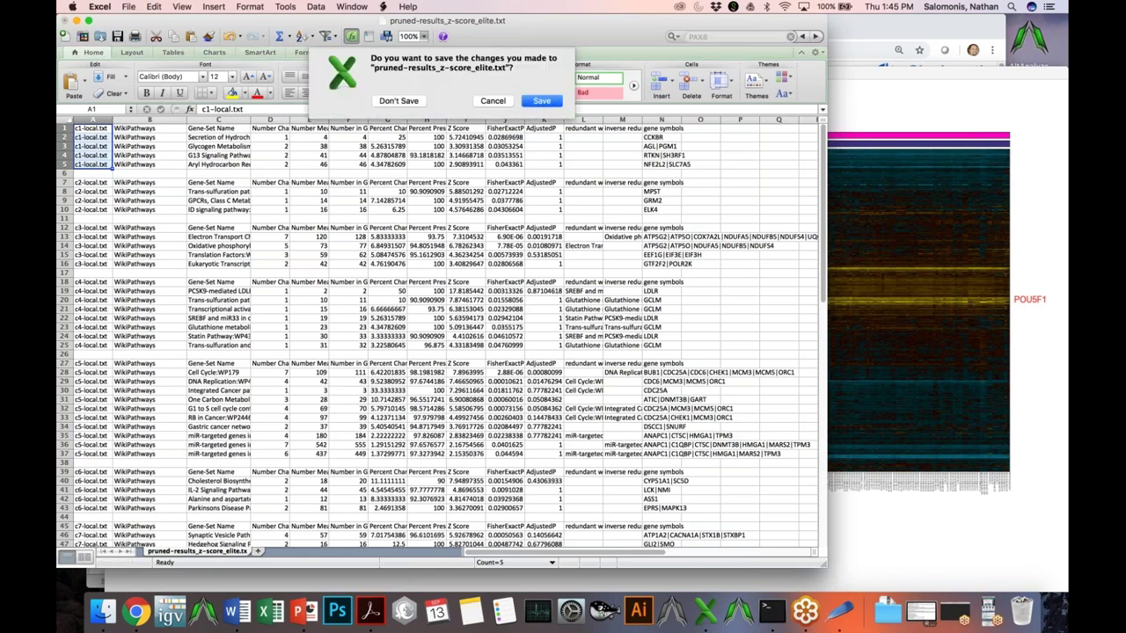
pyautogui.click(400, 104)
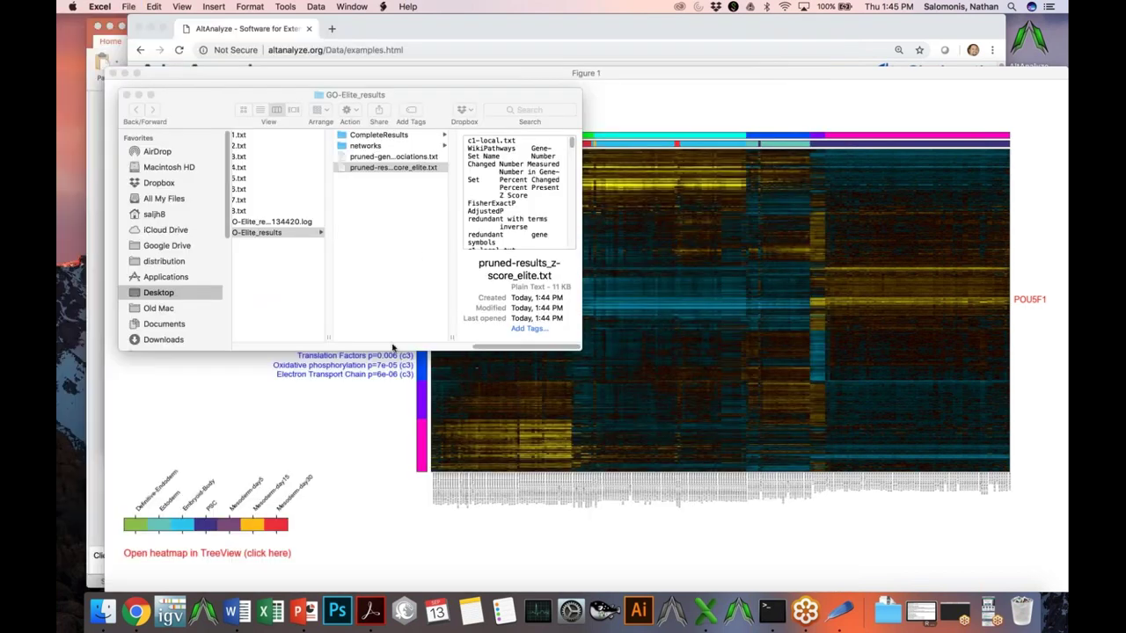
# List the genes associated with the c8 TGF Beta Signaling Pathway term, paste them into a blank Excel workbook and discard it
pyautogui.click(377, 401)
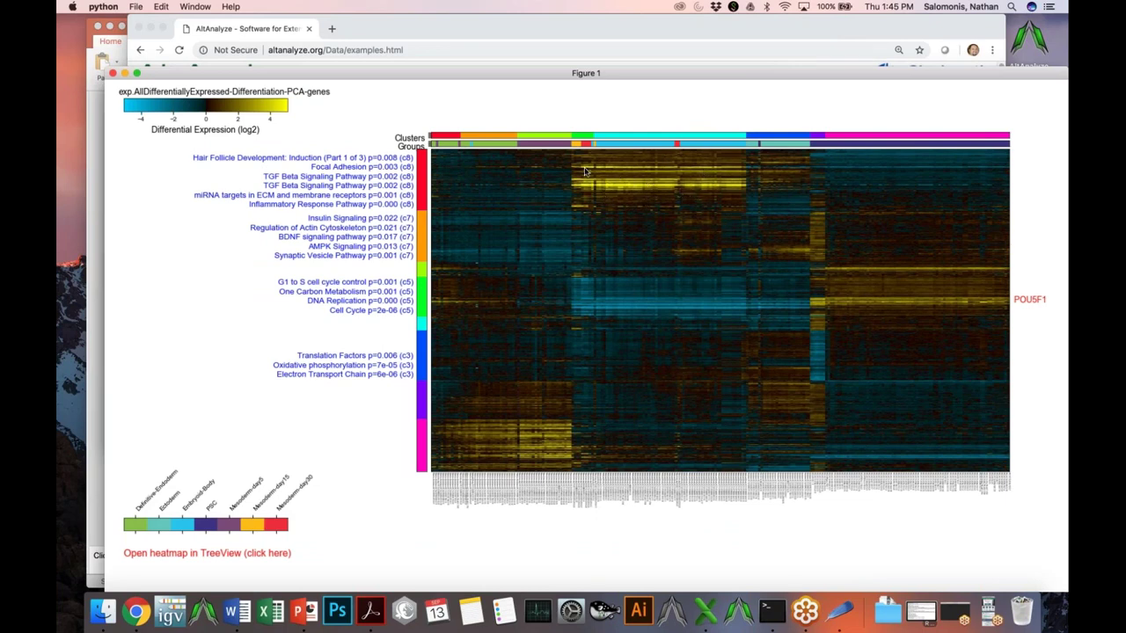
pyautogui.click(349, 188)
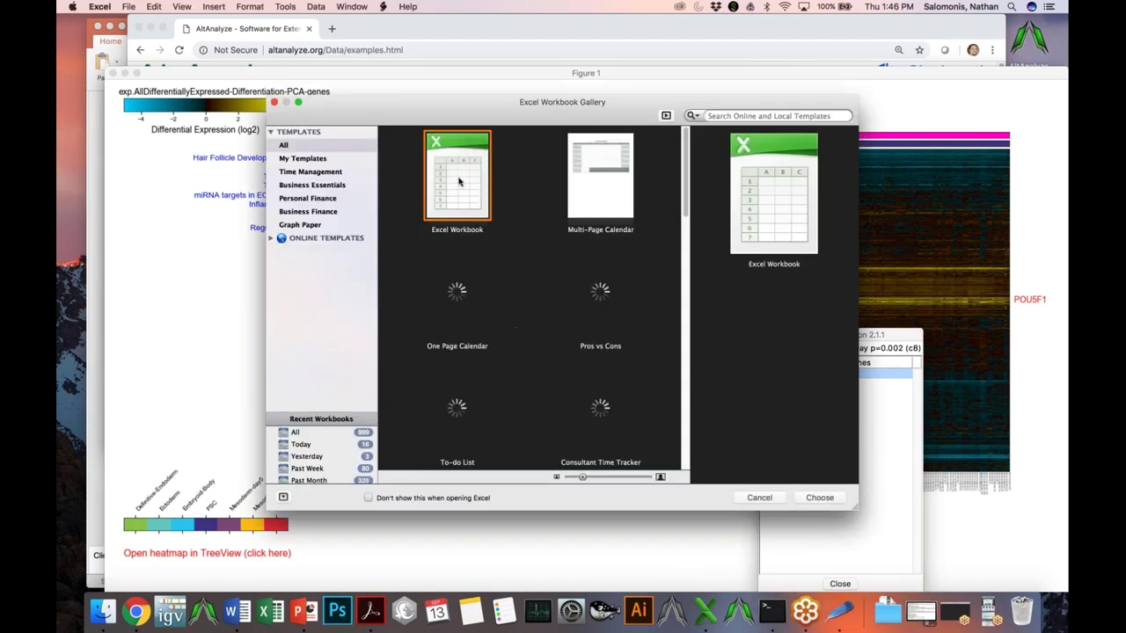
pyautogui.doubleClick(457, 181)
pyautogui.write('BMP4 LEF1 NOG ZEB2')
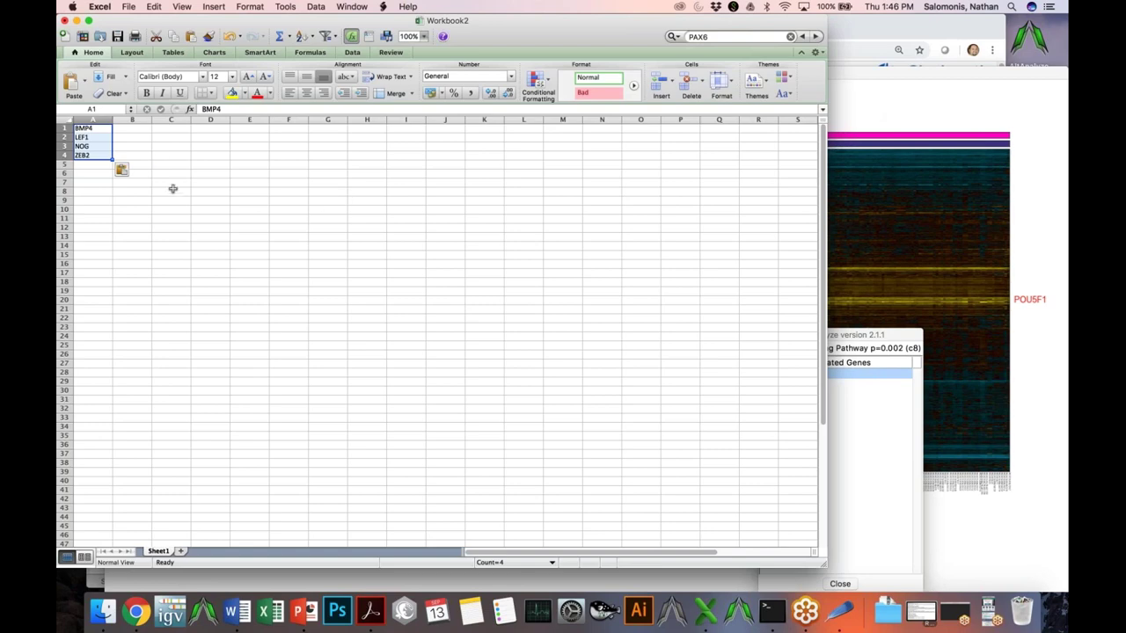
pyautogui.press('super+w')
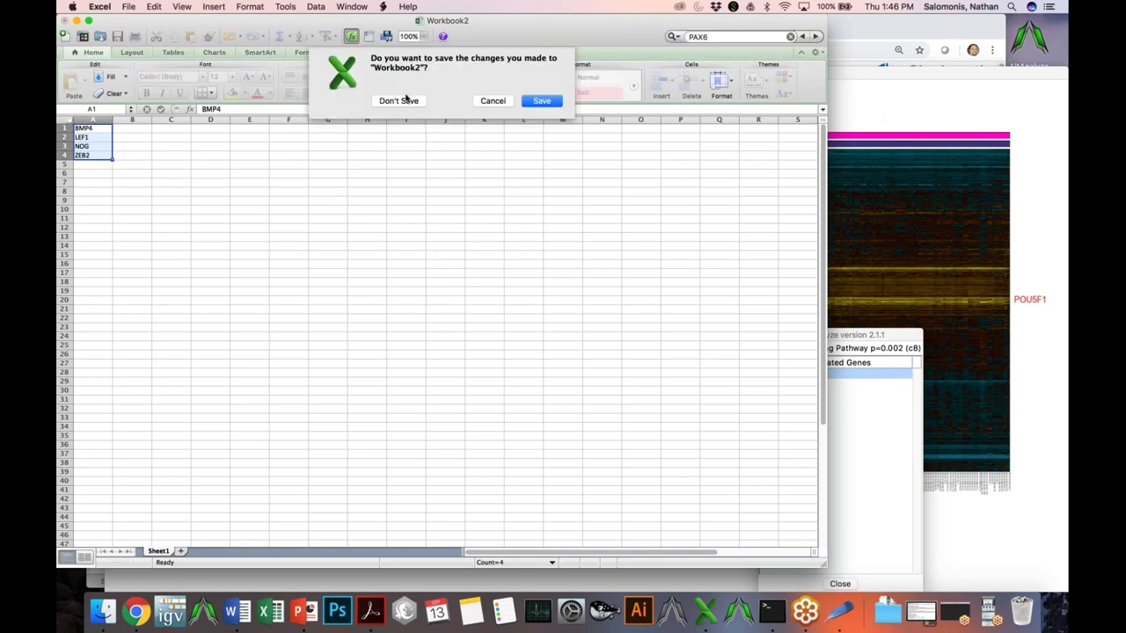
pyautogui.click(399, 100)
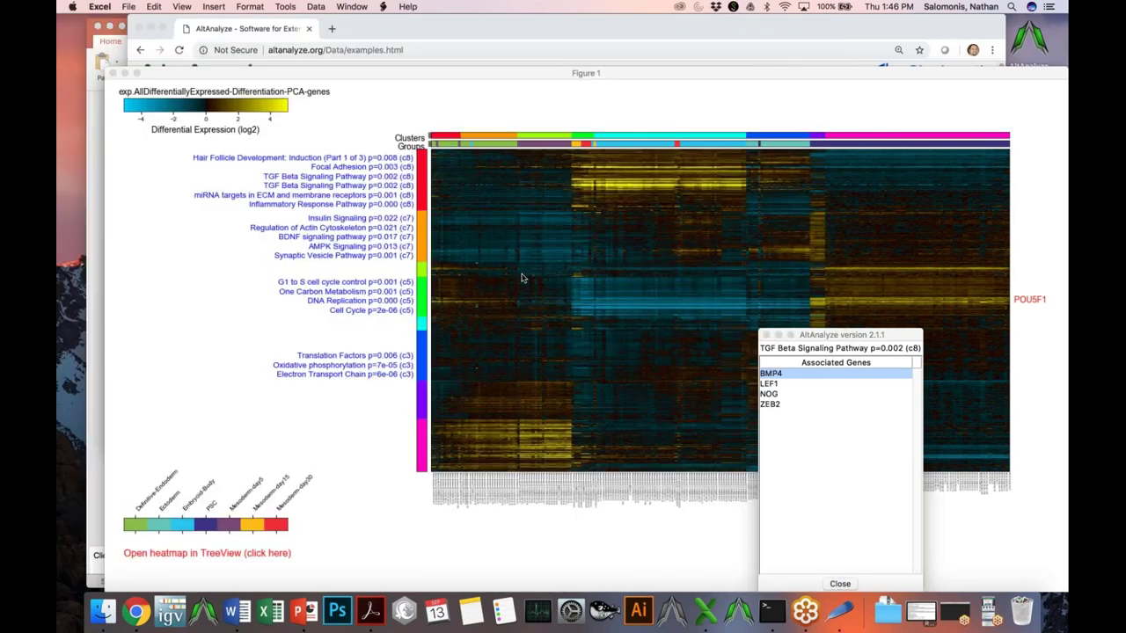
# Close the associated genes list and examine the c8-local.png pathway network image alongside the heatmap
pyautogui.click(767, 337)
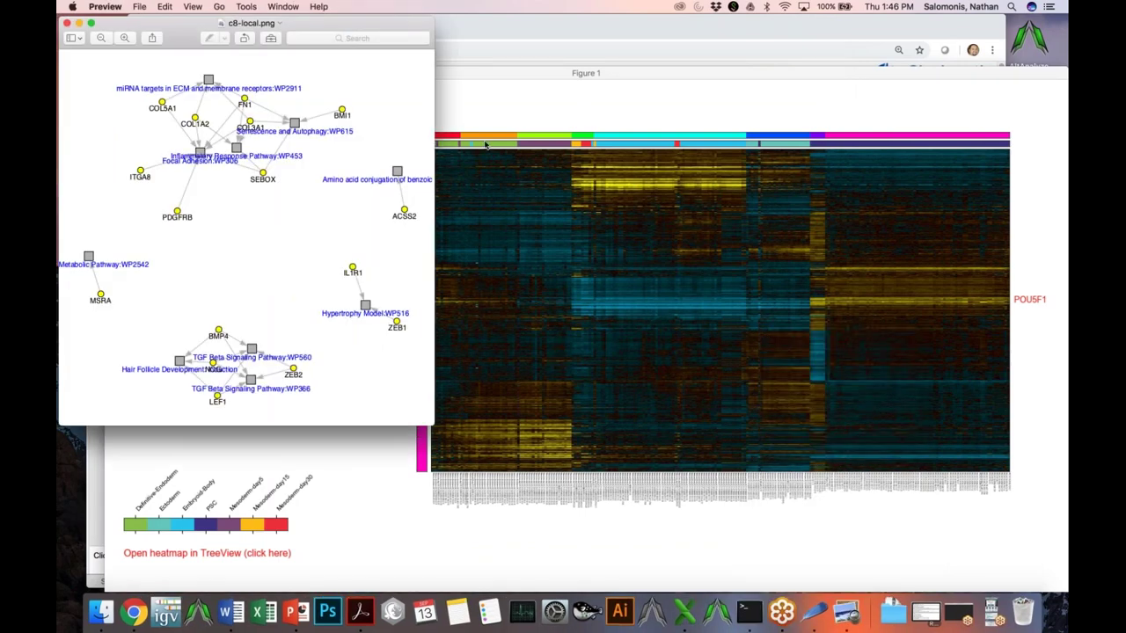
pyautogui.moveTo(382, 28); pyautogui.dragTo(965, 221)
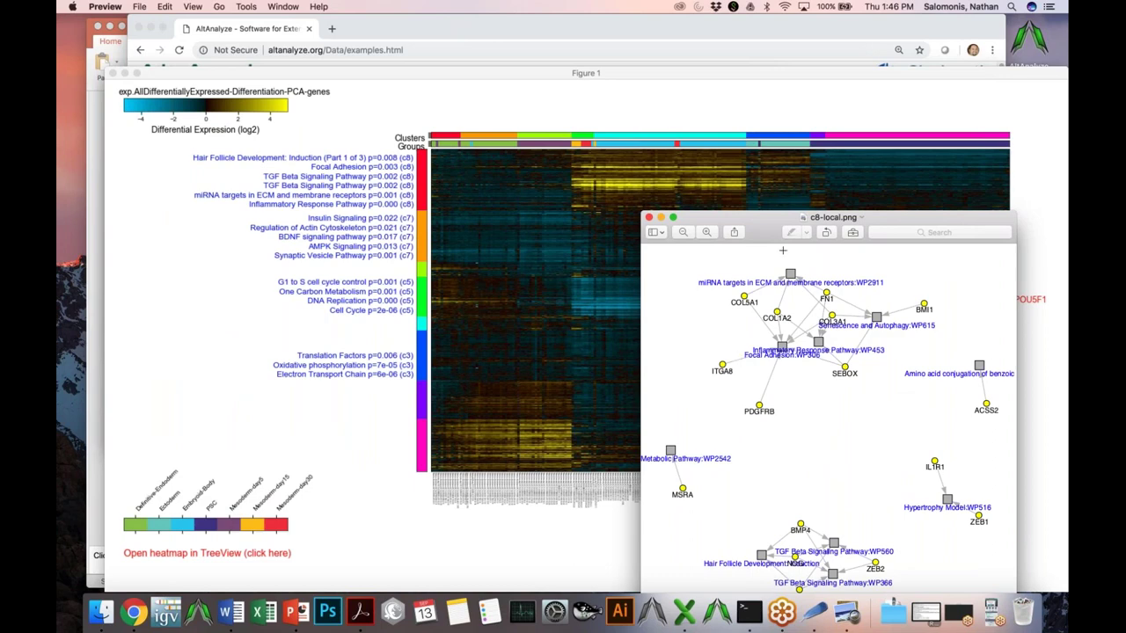
pyautogui.moveTo(793, 220); pyautogui.dragTo(766, 138)
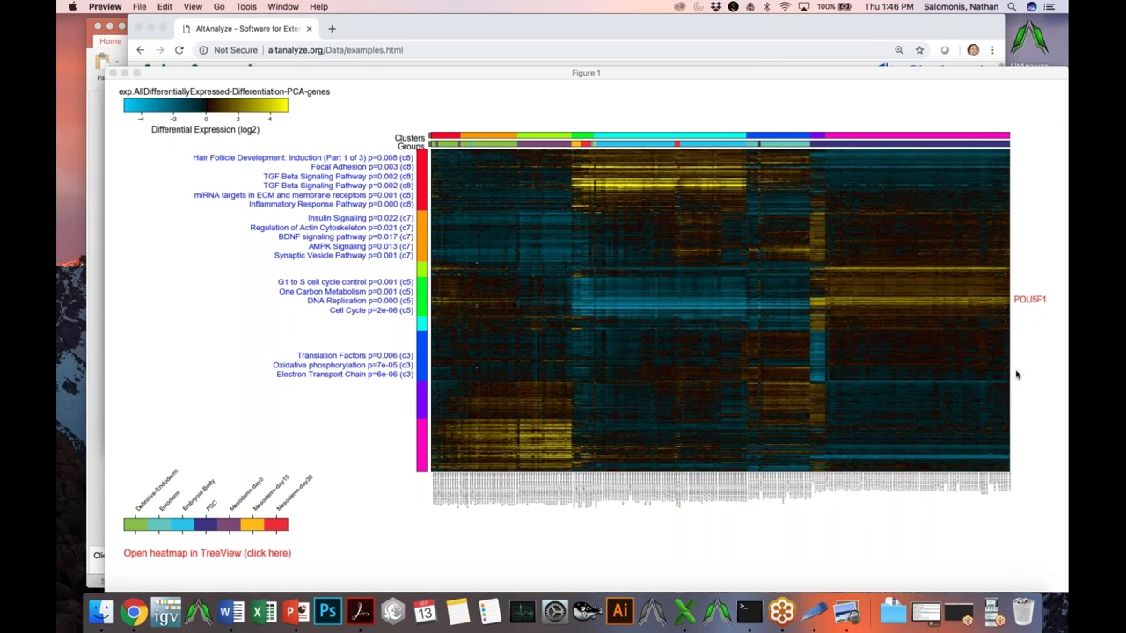
# Open the GeneCards page for POU5F1 from the heatmap, review its aliases and summaries, and return to the heatmap
pyautogui.click(1034, 300)
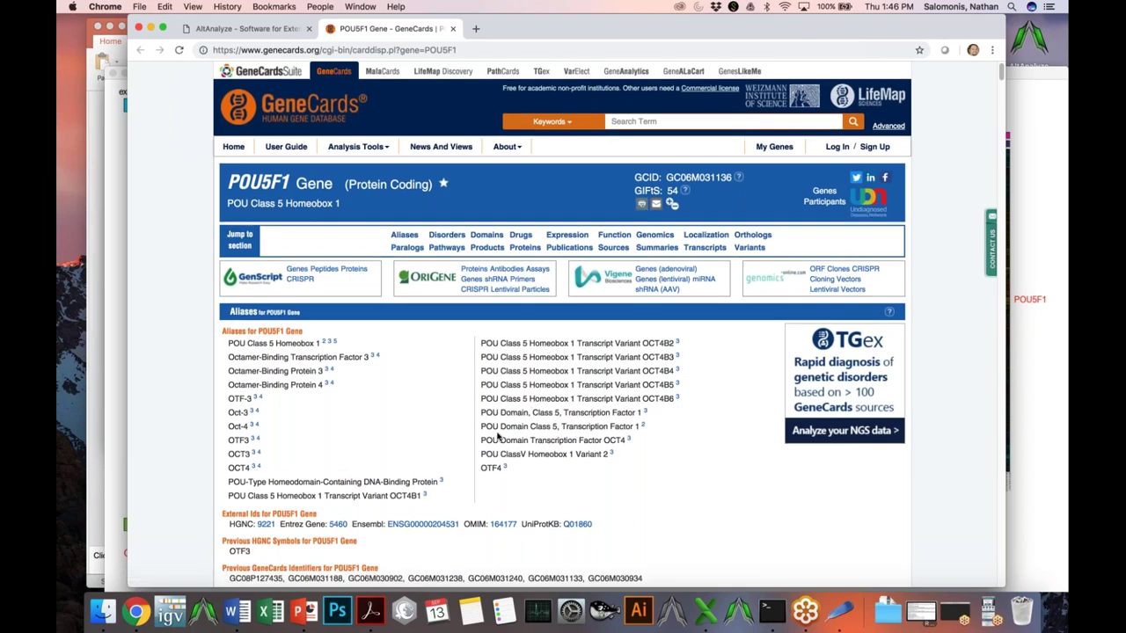
pyautogui.scroll(-5, 497, 437)
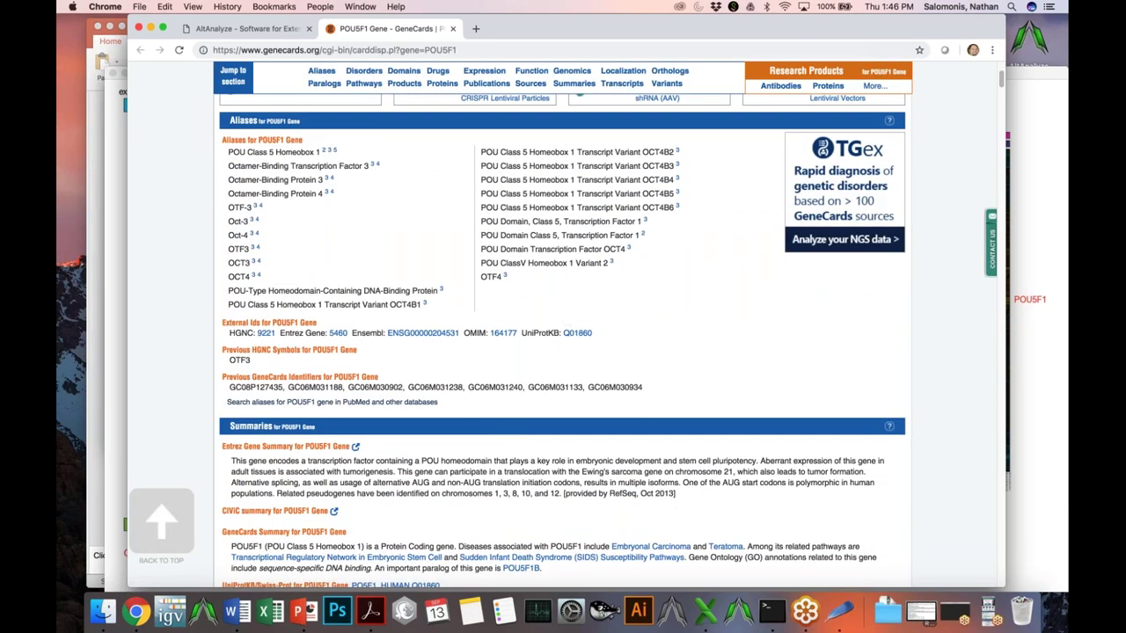
pyautogui.press('super+1')
pyautogui.press('super+Tab')
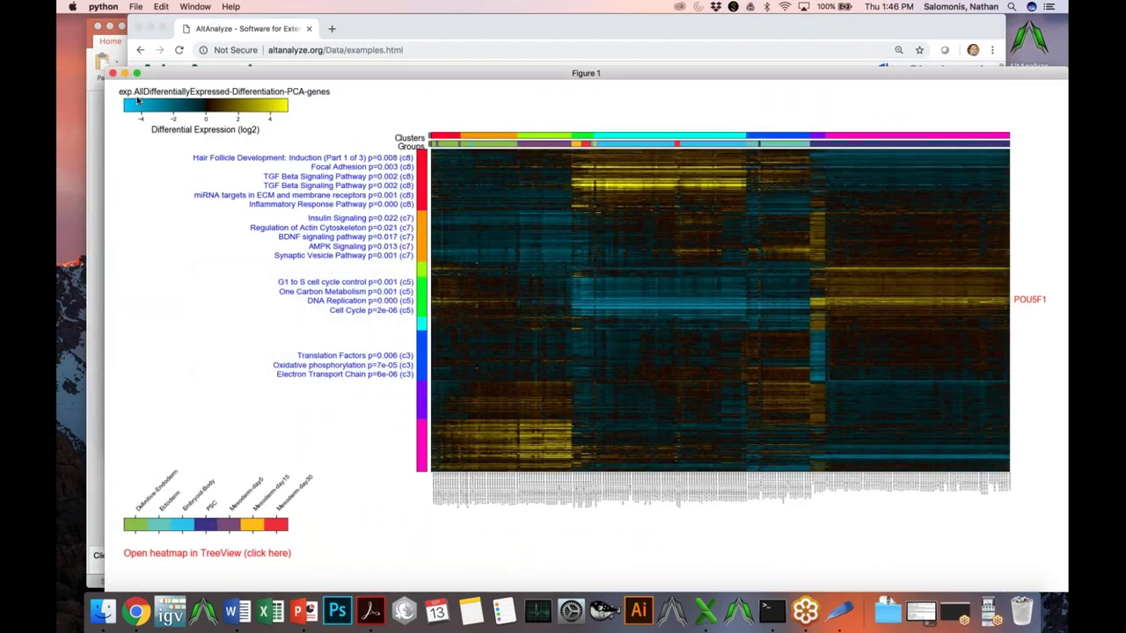
# Close the heatmap, reopen the Hierarchical Clustering settings and set the GeneSet/Ontology filter to None Selected
pyautogui.click(113, 74)
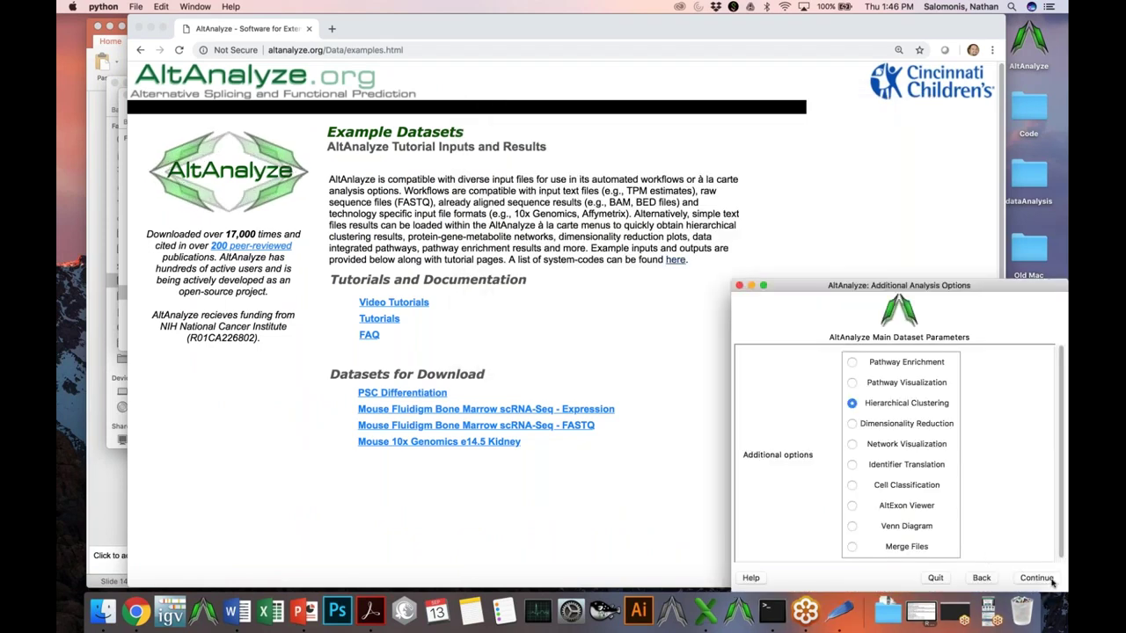
pyautogui.click(1049, 582)
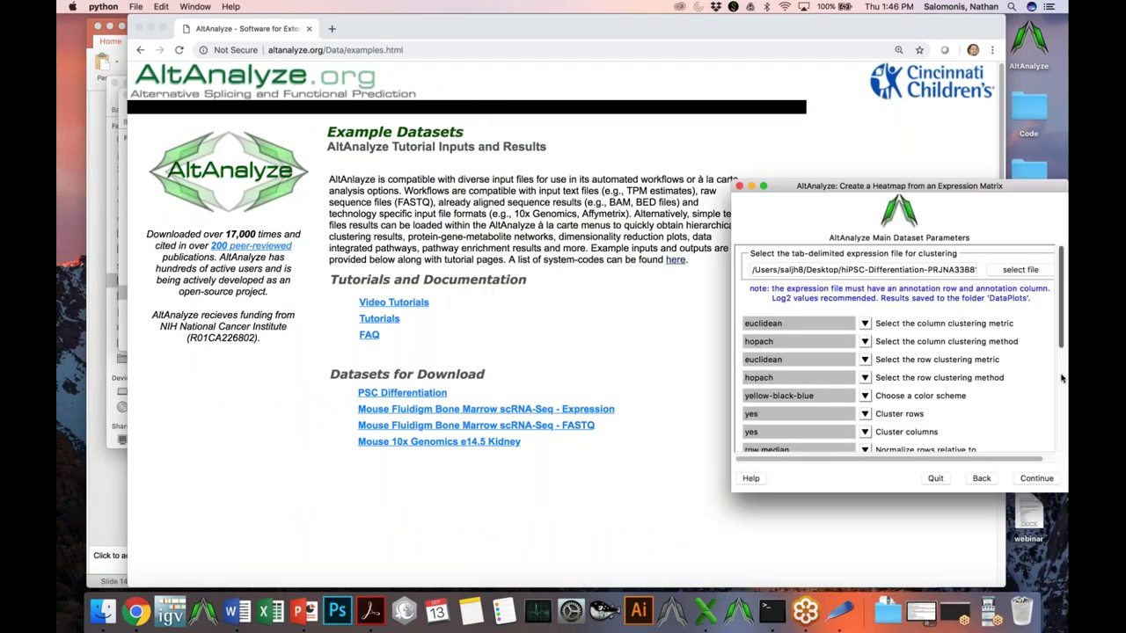
pyautogui.scroll(-8, 826, 356)
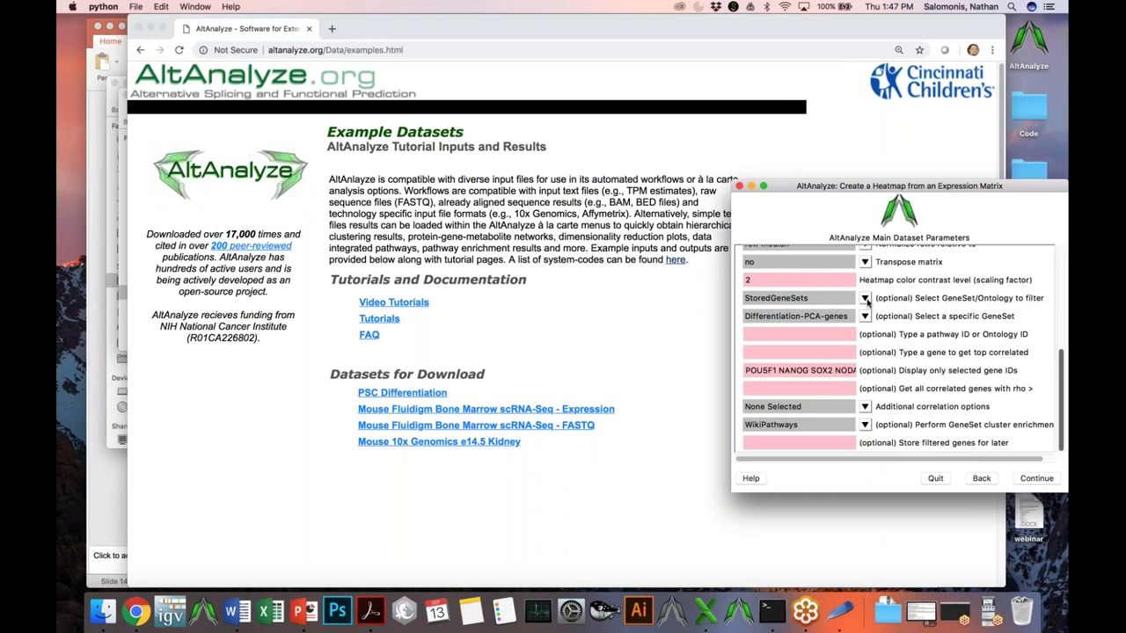
pyautogui.click(865, 298)
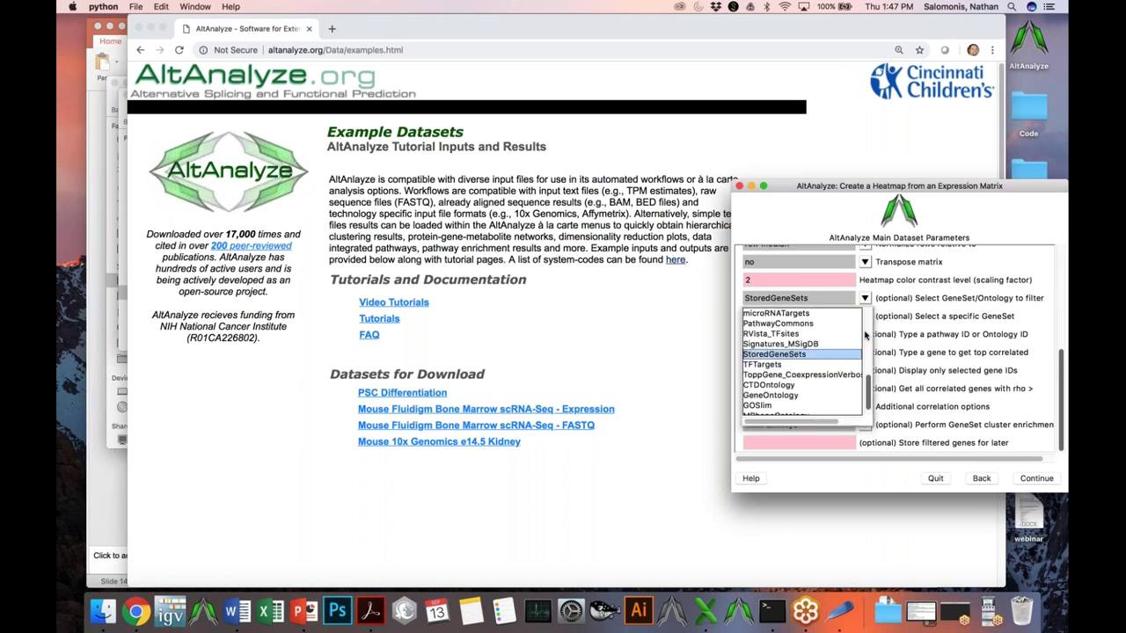
pyautogui.scroll(3, 868, 335)
pyautogui.scroll(1, 868, 323)
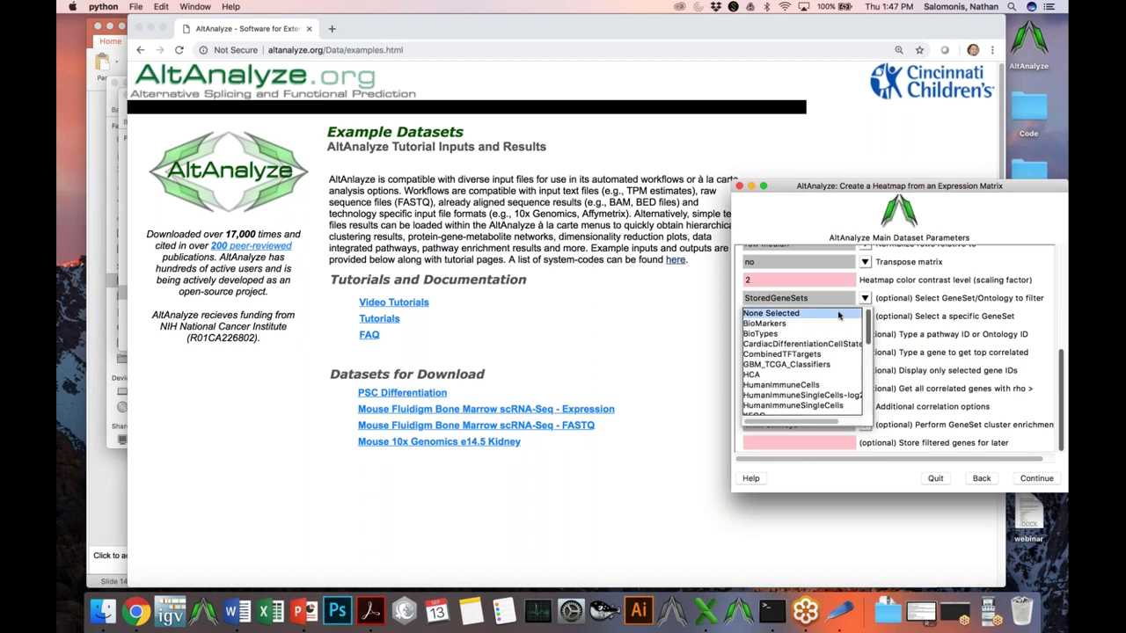
pyautogui.click(842, 315)
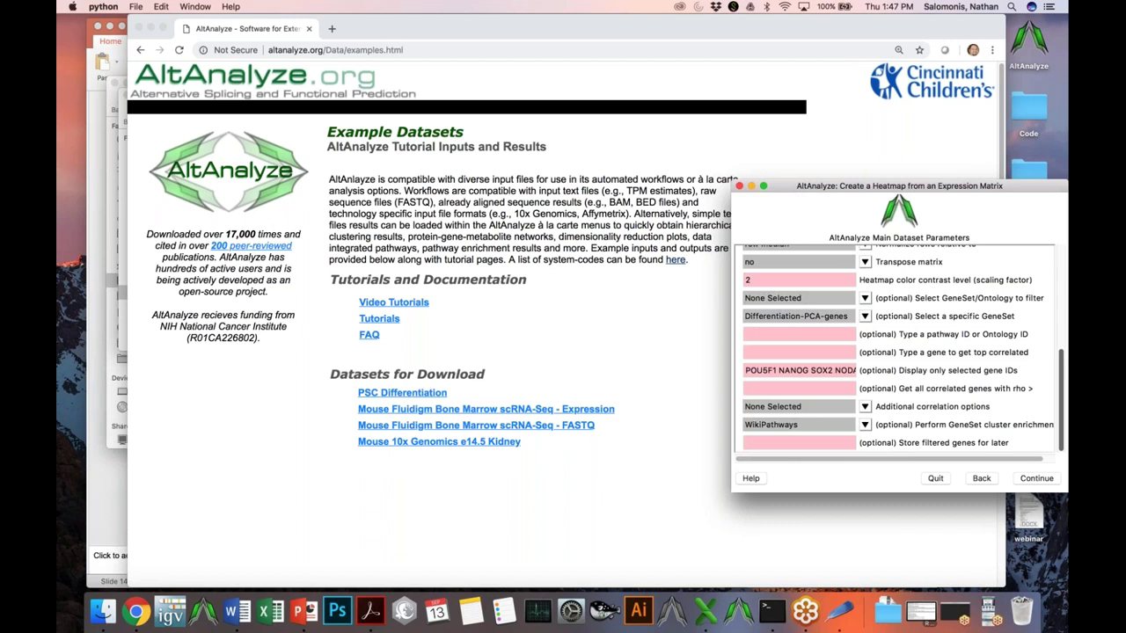
# Enter POU5F1 PAX6 as the genes for which to get the top correlated genes
pyautogui.click(830, 353)
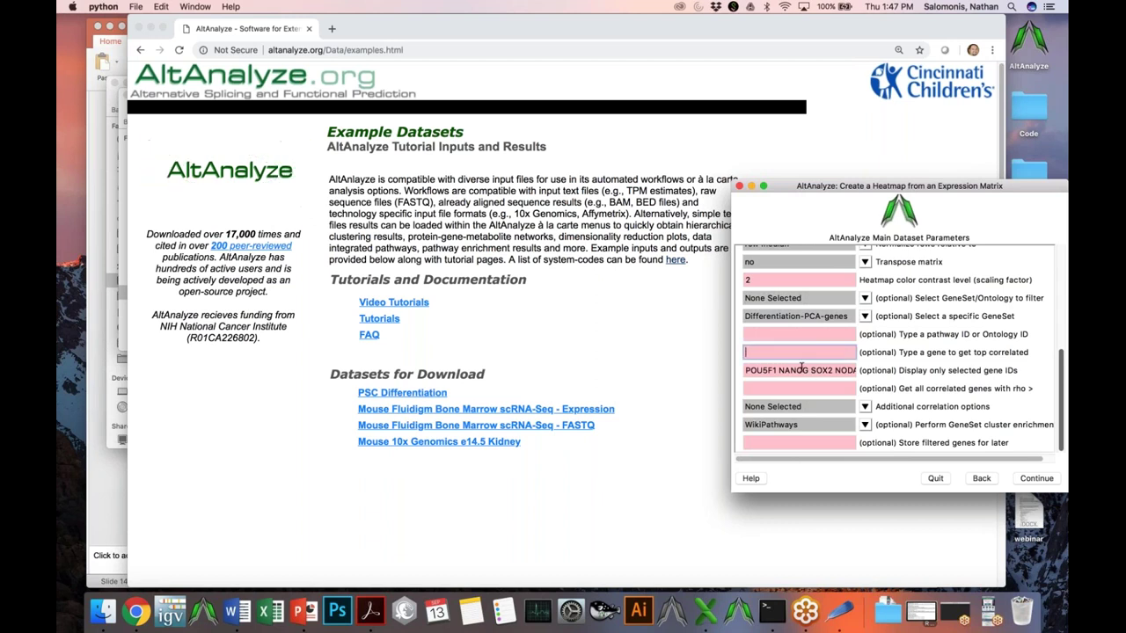
pyautogui.write('Pour')
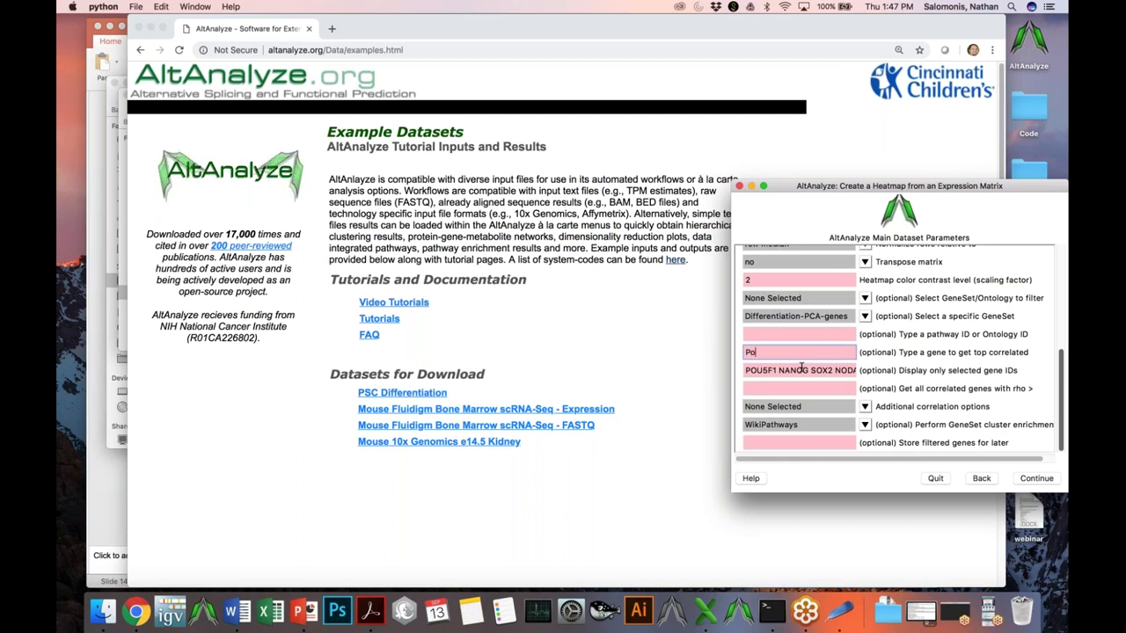
pyautogui.press('BackSpace')
pyautogui.press('BackSpace')
pyautogui.press('BackSpace')
pyautogui.write('OU')
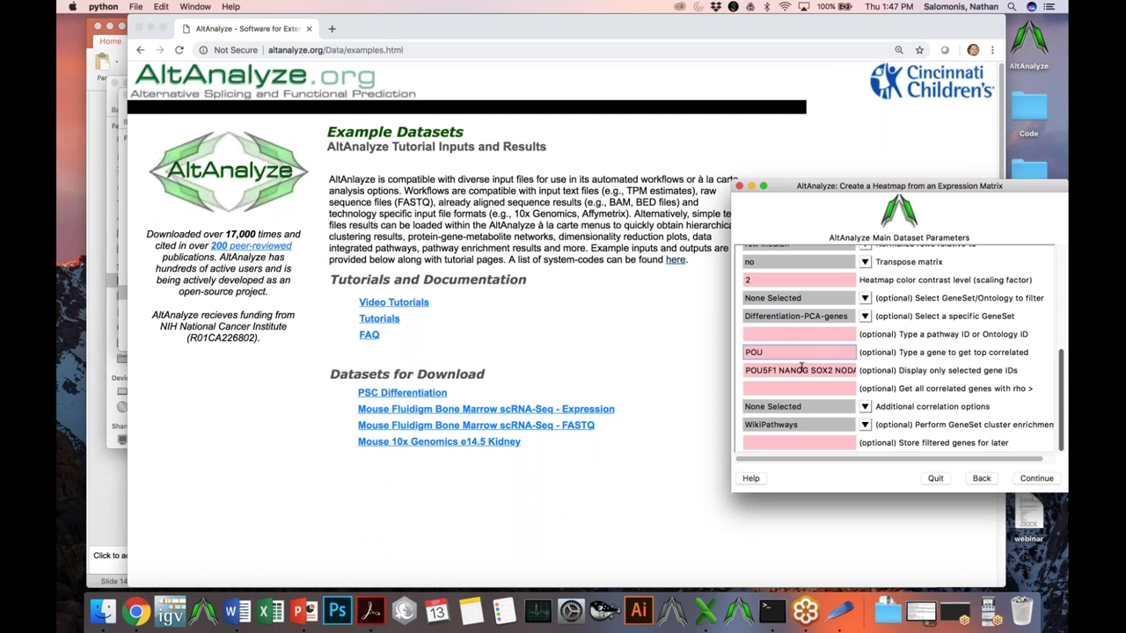
pyautogui.write('5F1 PAX6')
# Set the rho cutoff for getting all correlated genes to 0.4
pyautogui.click(787, 385)
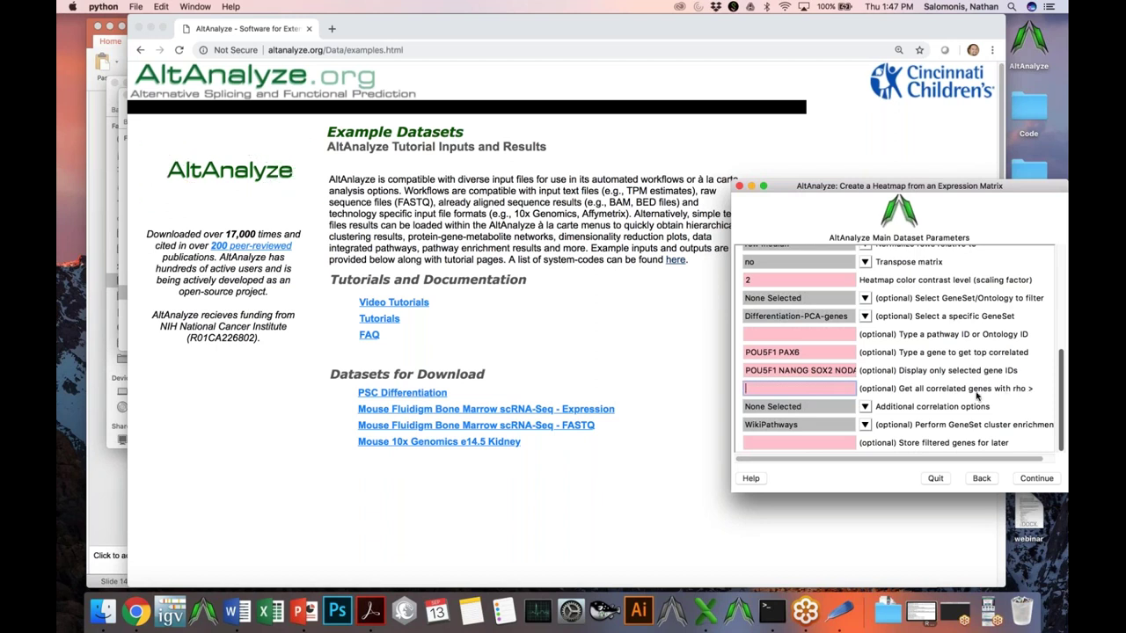
pyautogui.write('0.3')
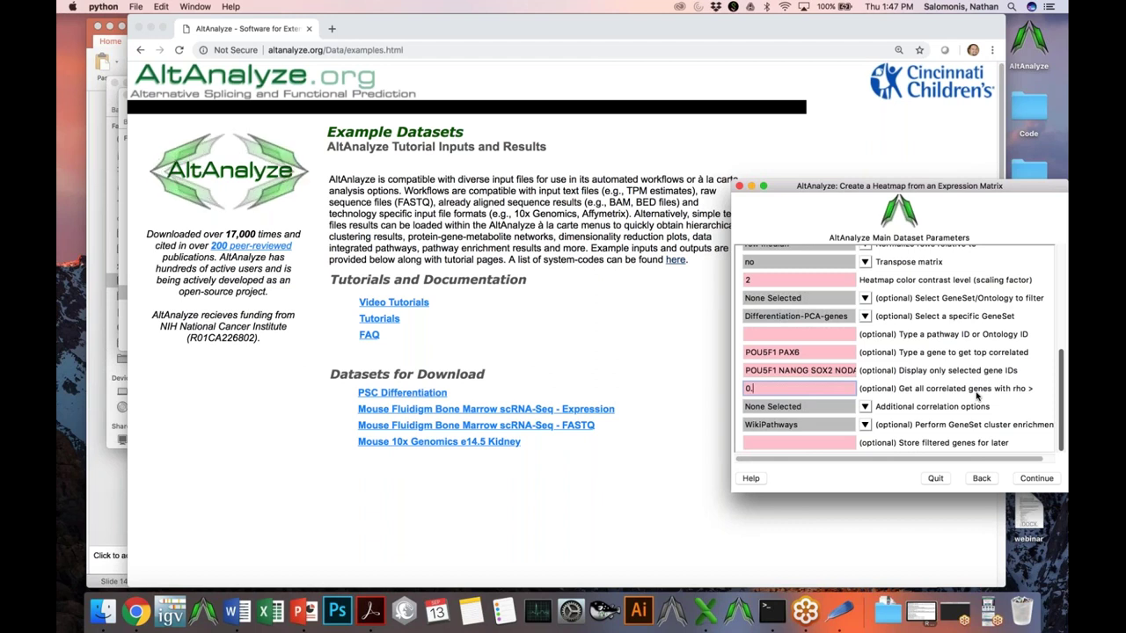
pyautogui.press('BackSpace')
pyautogui.write('4')
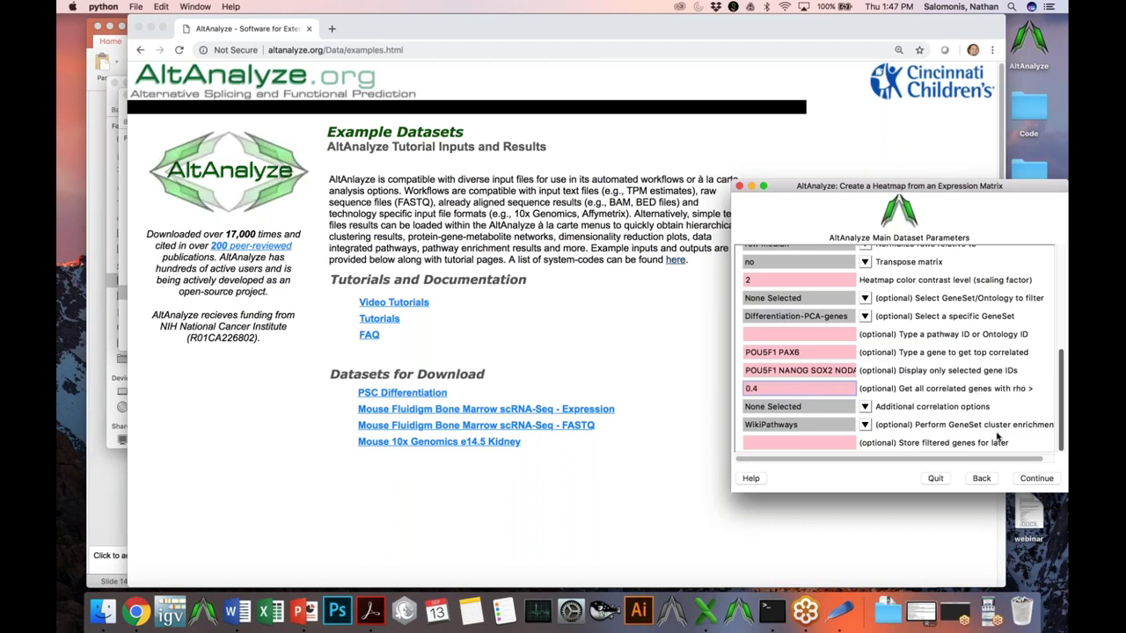
# Set GeneSet cluster enrichment to None Selected and generate the heatmap of genes correlated with POU5F1 and PAX6
pyautogui.click(865, 425)
pyautogui.scroll(10, 866, 449)
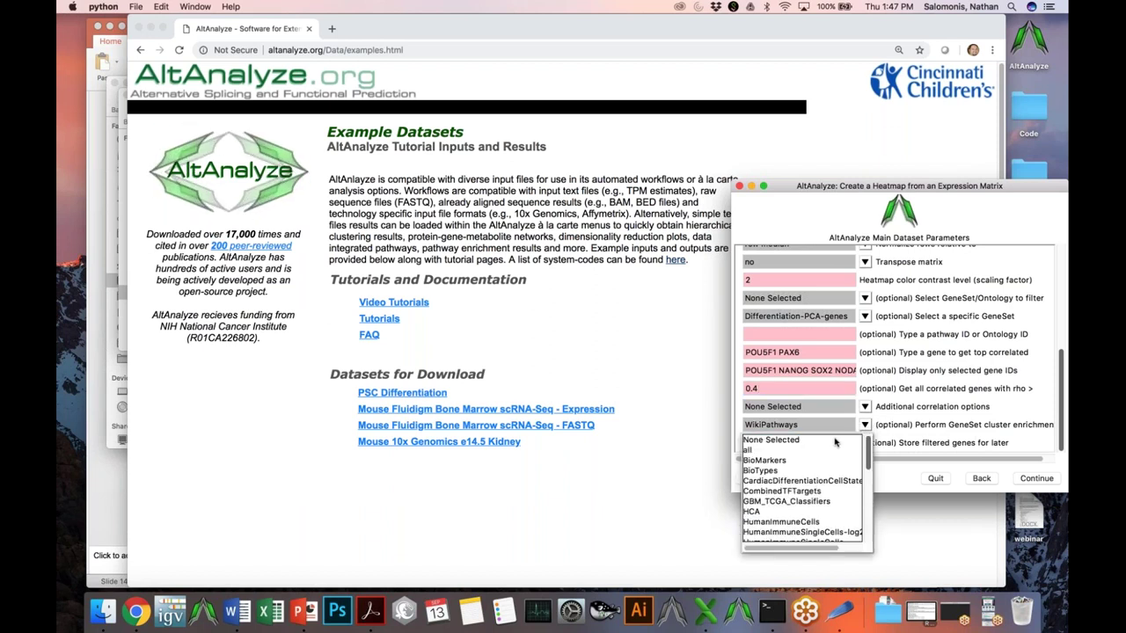
pyautogui.click(838, 443)
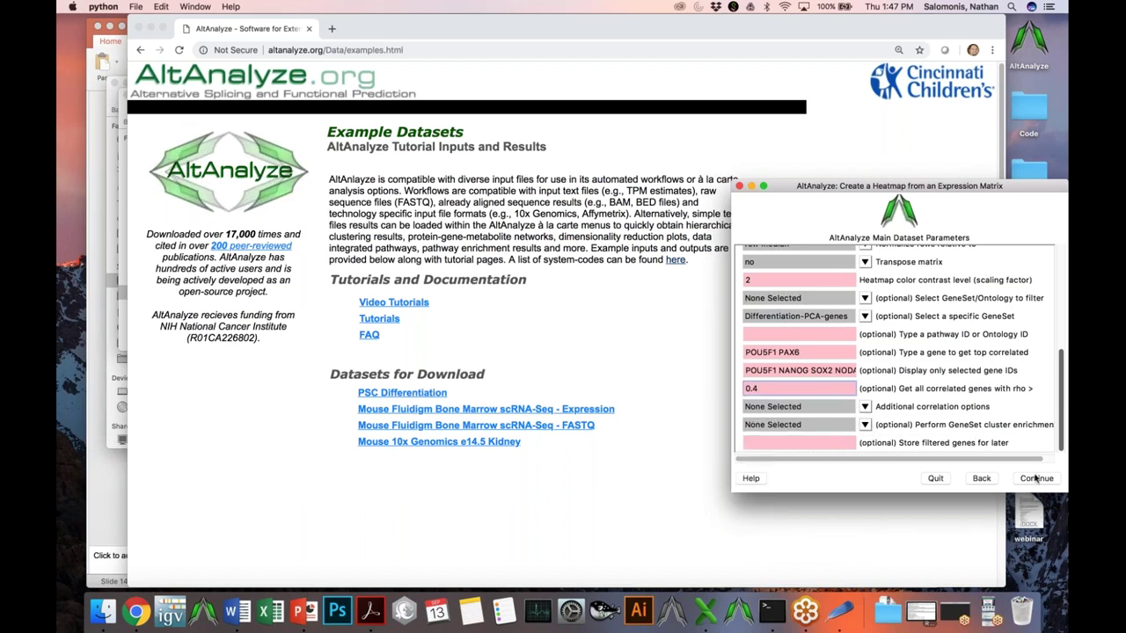
pyautogui.click(1035, 478)
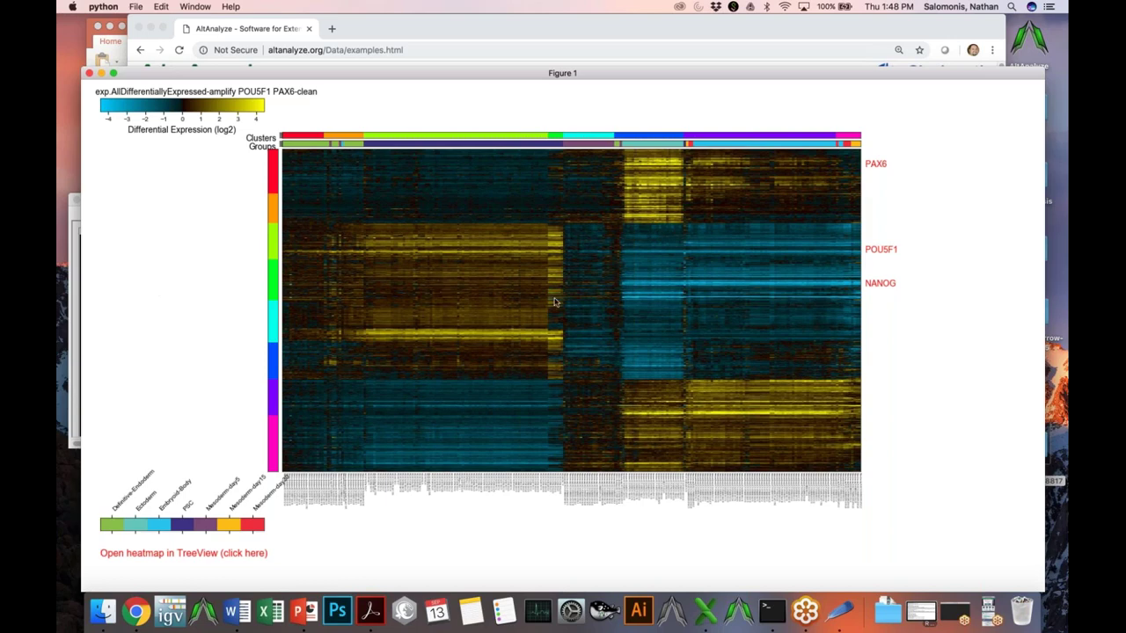
# Close the heatmap and analysis log, and open Pathway Visualization from the additional analysis options
pyautogui.click(90, 74)
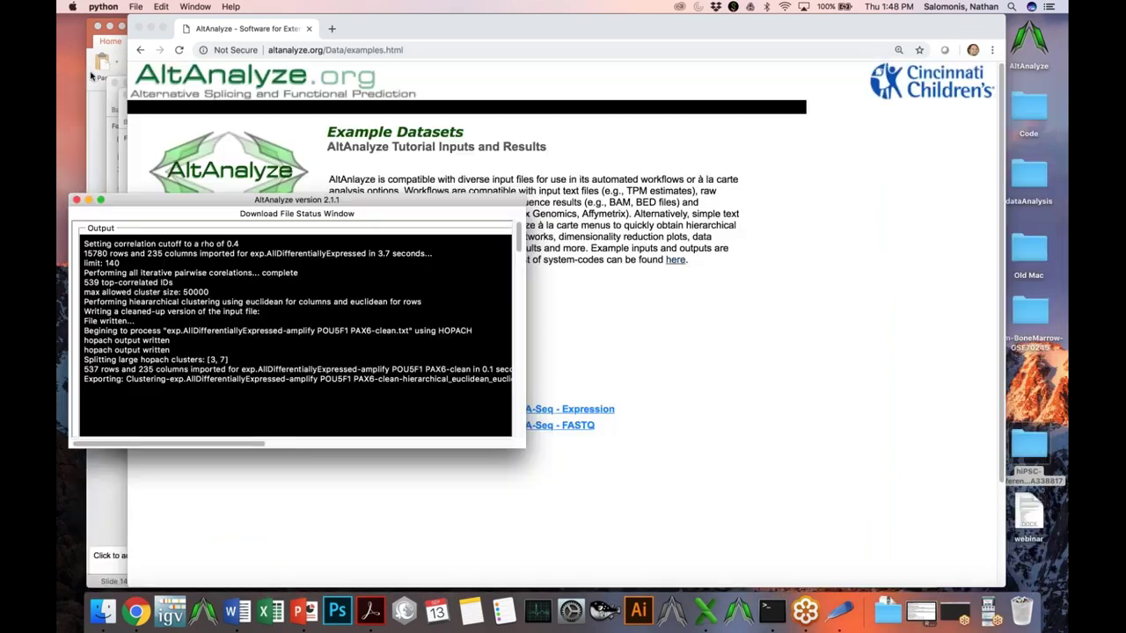
pyautogui.click(76, 200)
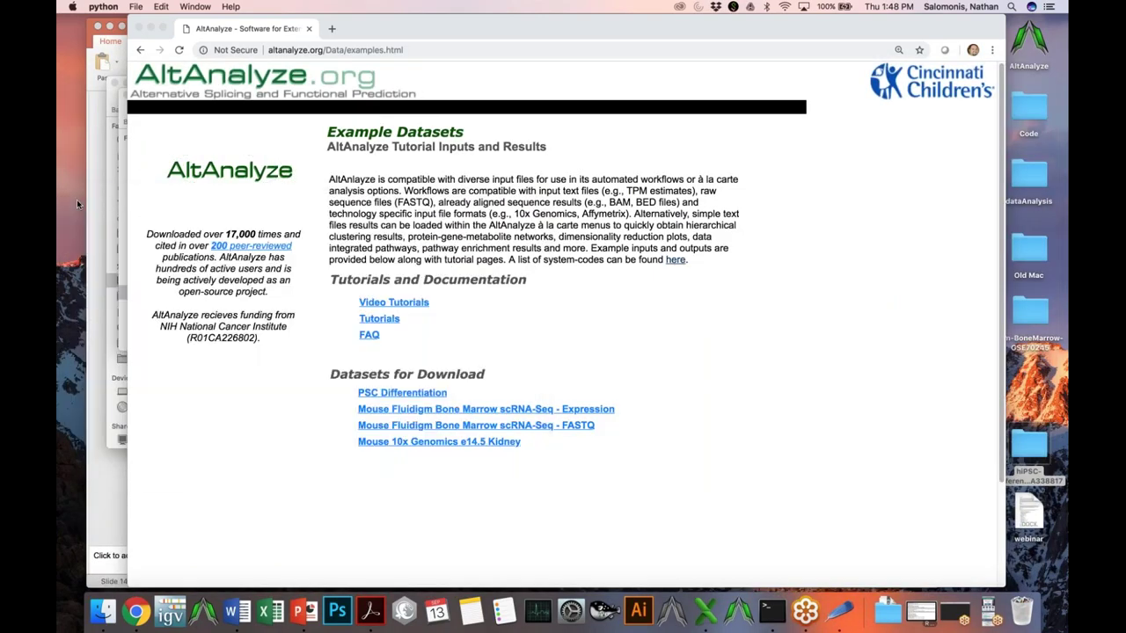
pyautogui.moveTo(286, 231); pyautogui.dragTo(506, 176)
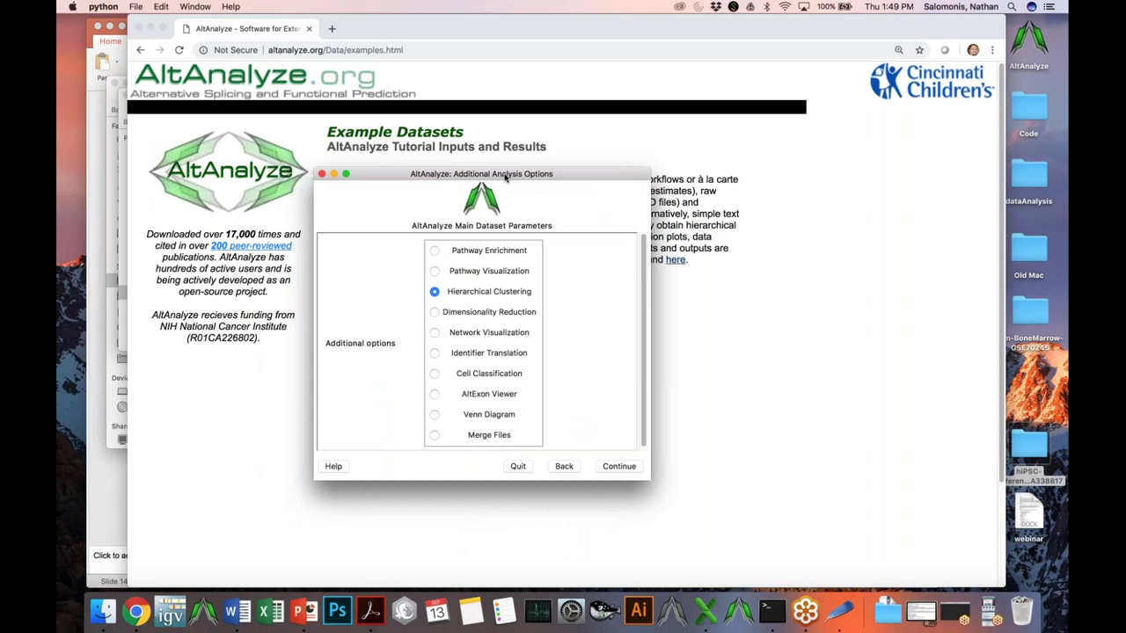
pyautogui.click(483, 274)
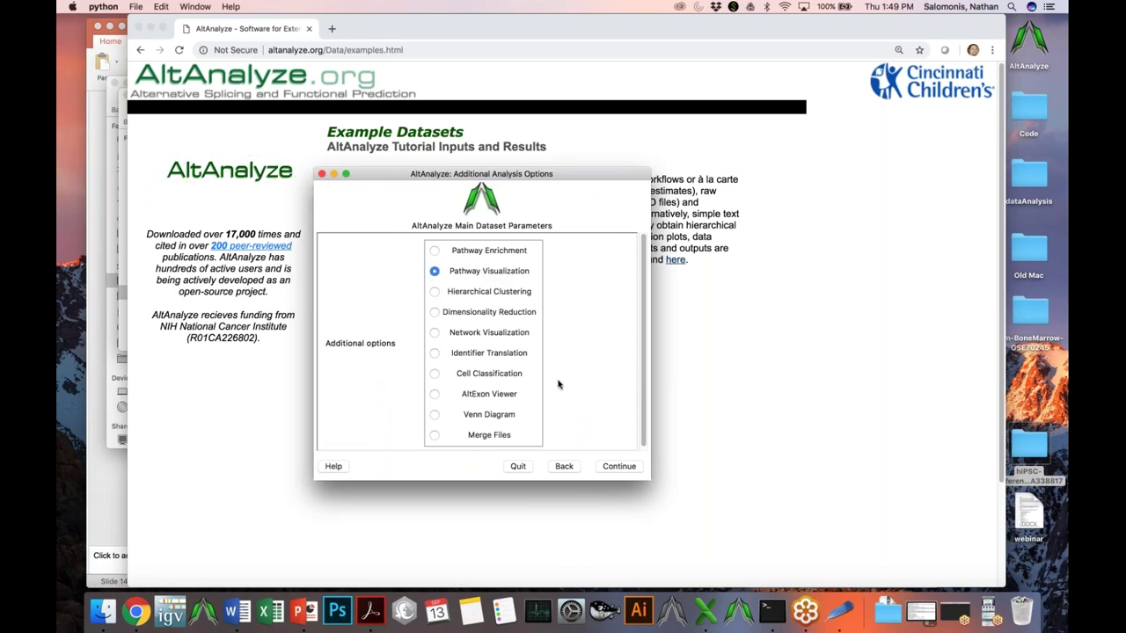
pyautogui.click(617, 467)
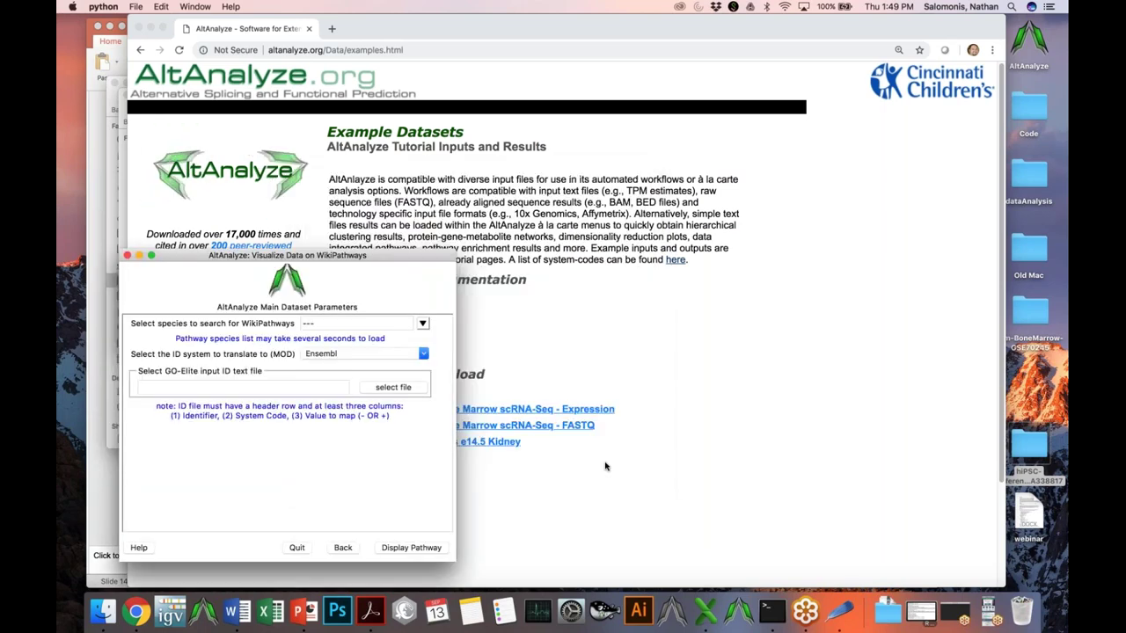
# Choose Homo sapiens as the species to search for WikiPathways and look at the list of available pathways
pyautogui.click(423, 324)
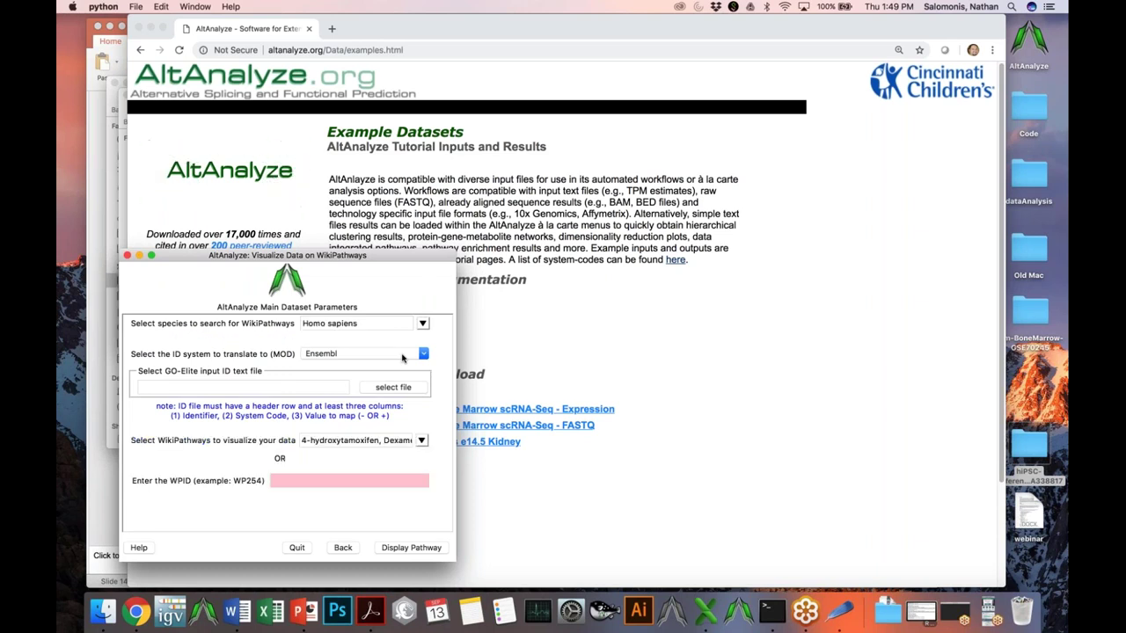
pyautogui.click(422, 440)
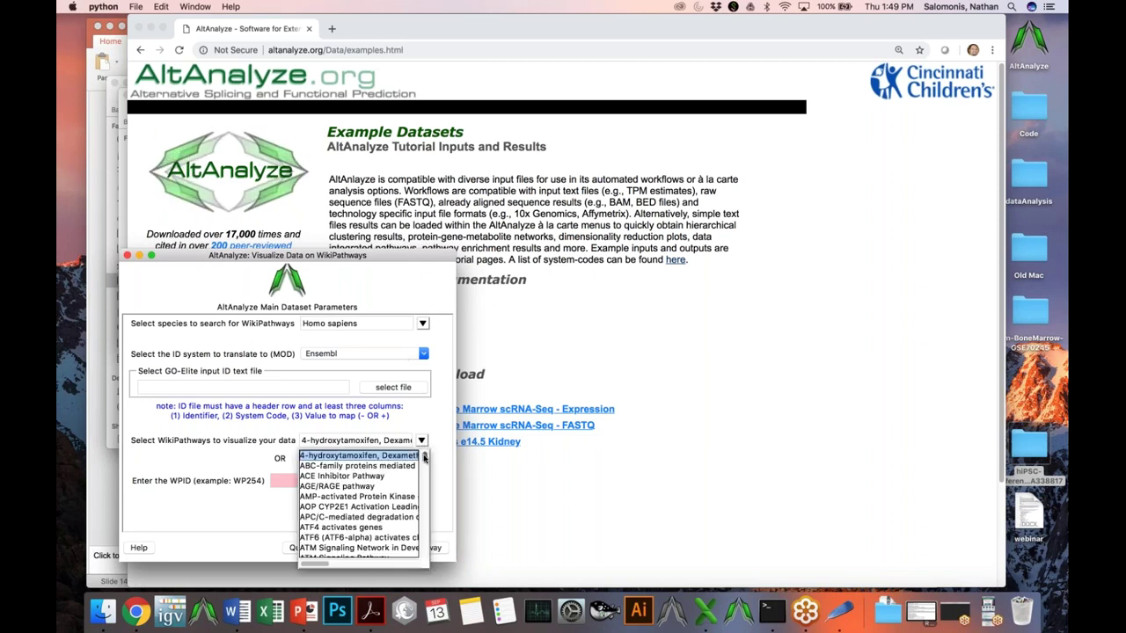
pyautogui.click(430, 442)
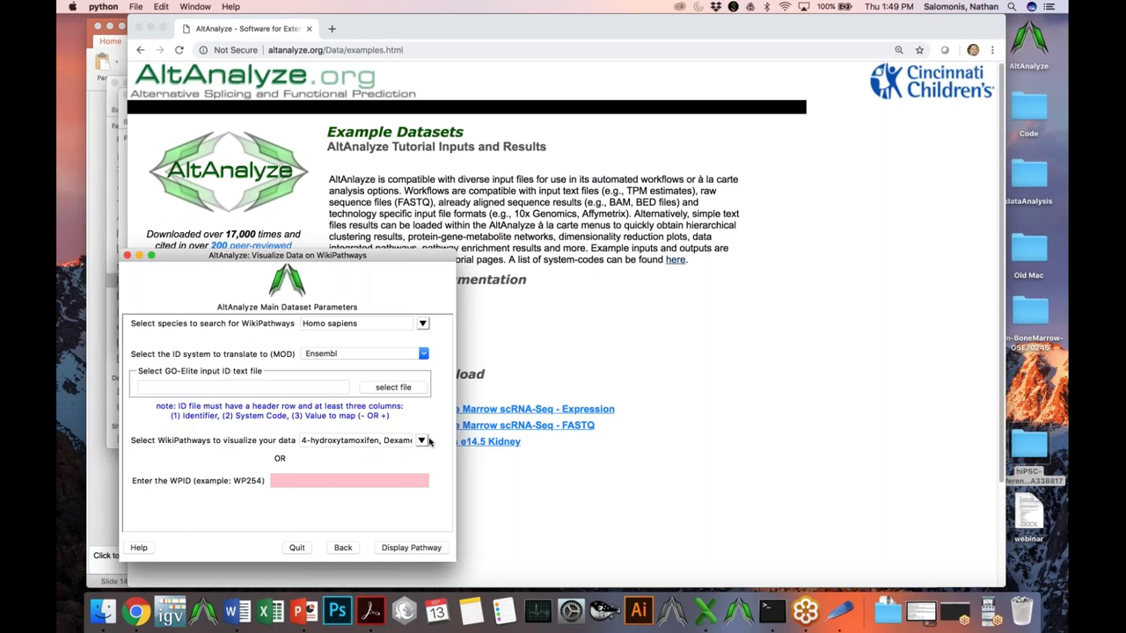
# Start selecting the GO-Elite input ID text file and go up from filtered-expression to the inputs folder
pyautogui.click(393, 387)
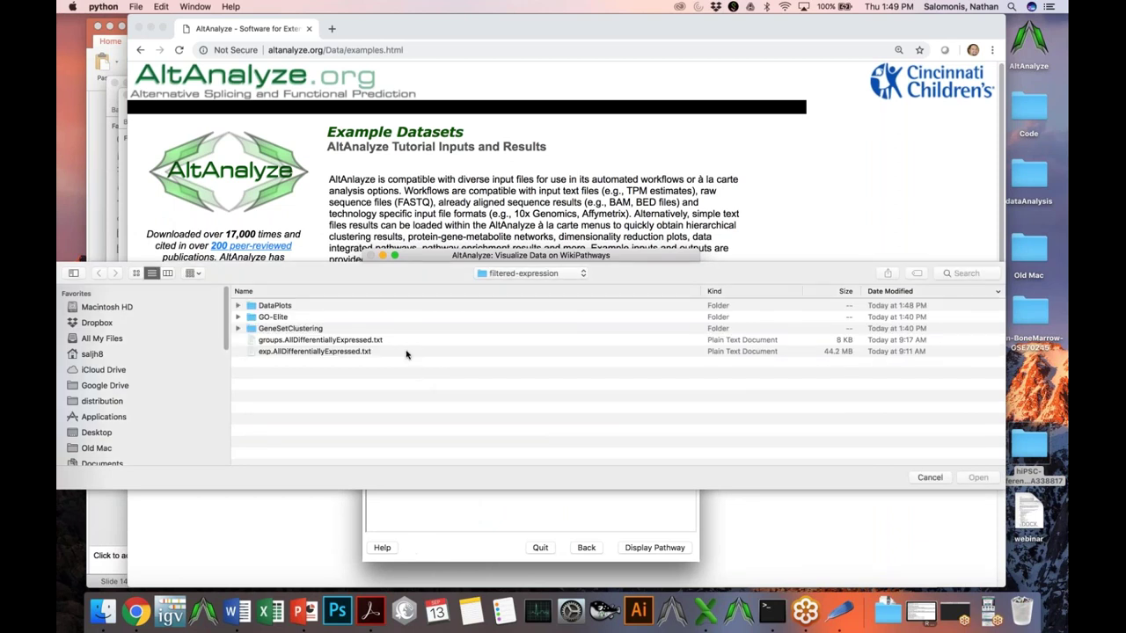
pyautogui.click(524, 274)
pyautogui.click(519, 287)
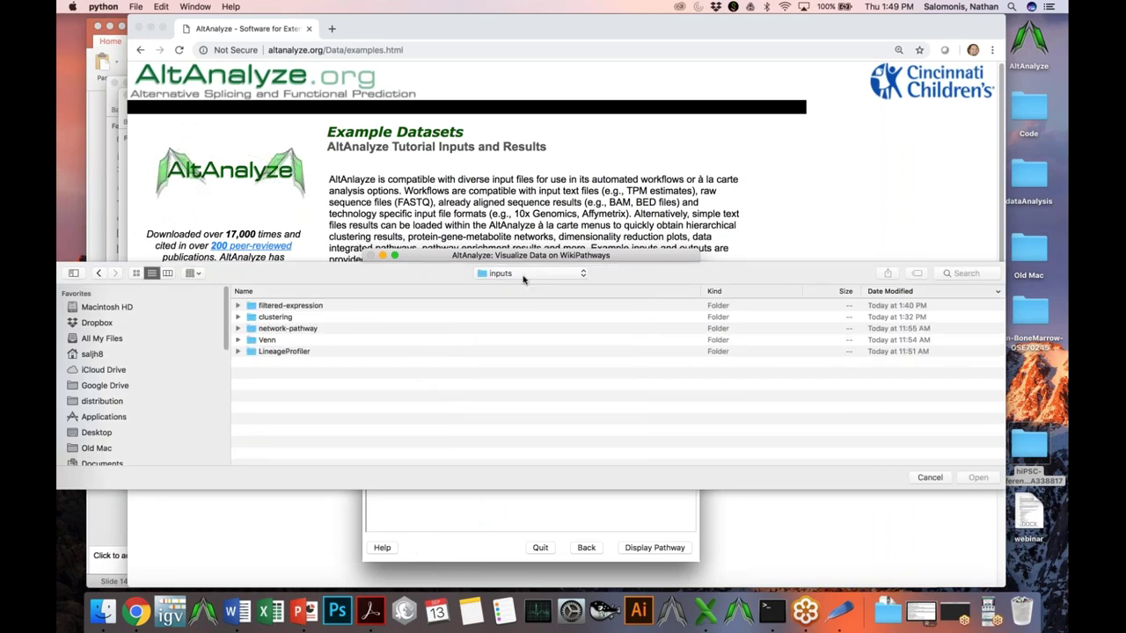
# Switch to Finder, close the GO-Elite_results window and show the contents of the network-pathway input folder
pyautogui.click(102, 612)
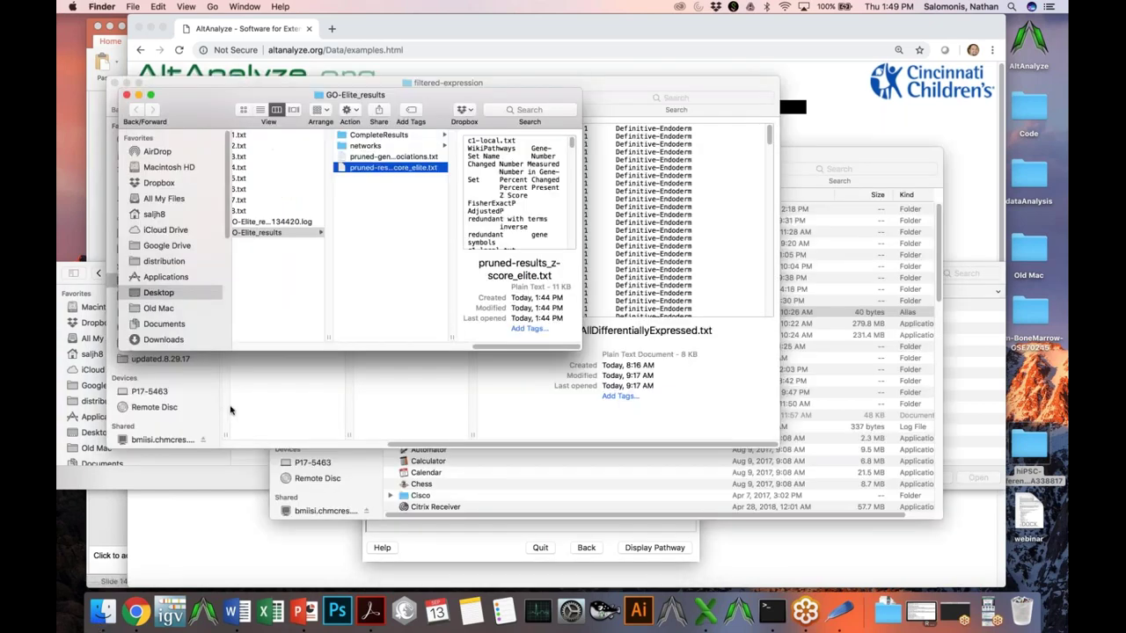
pyautogui.hscroll(-3, 385, 343)
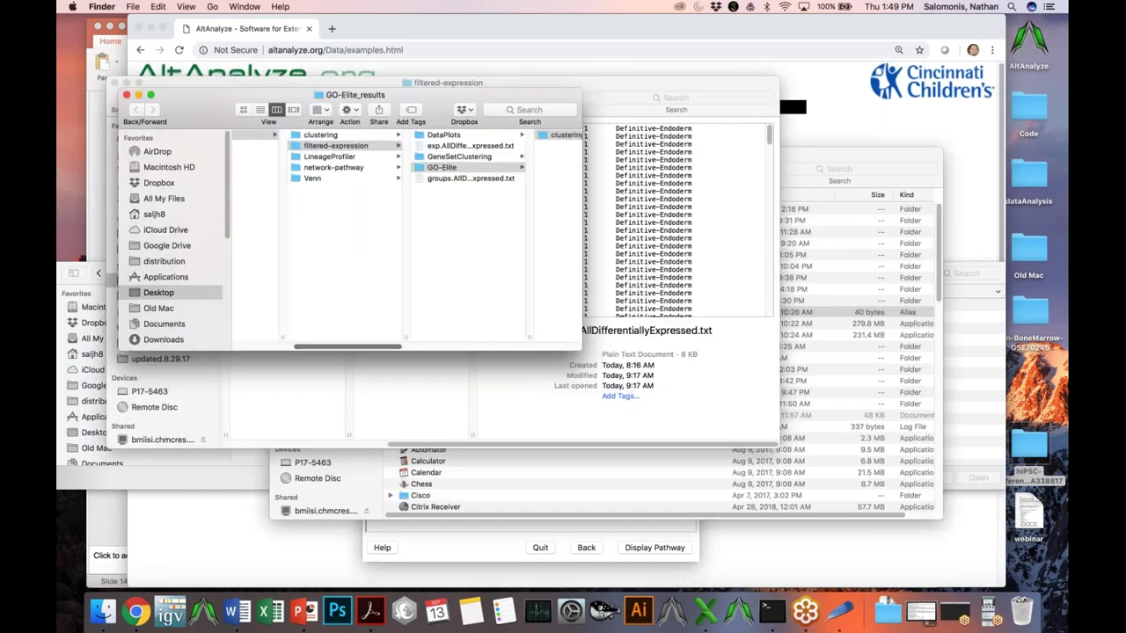
pyautogui.click(126, 94)
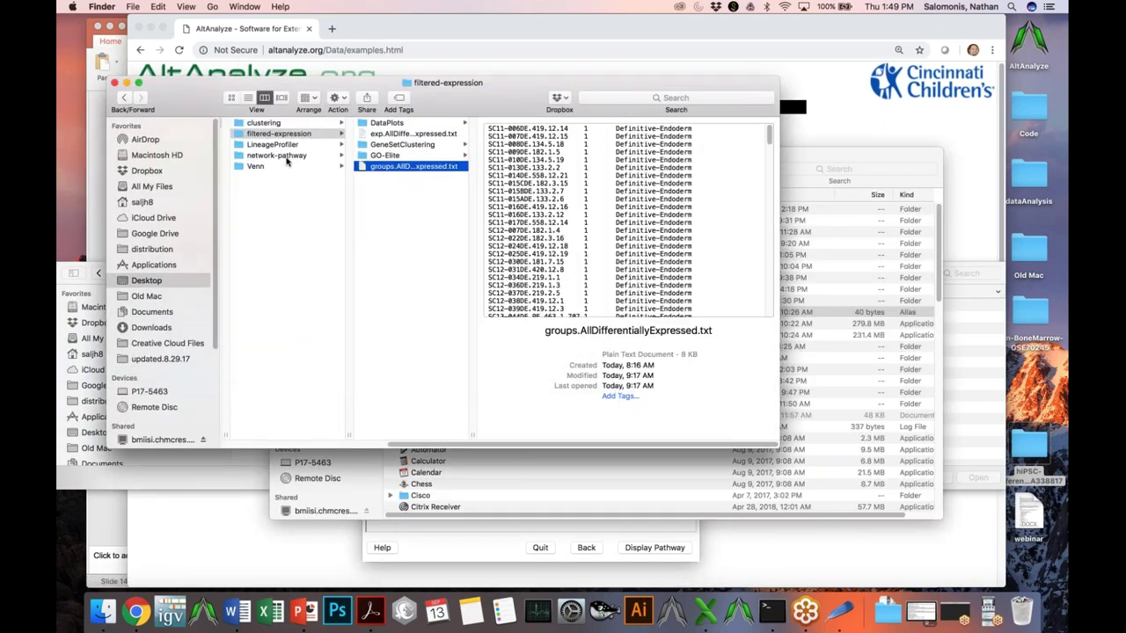
pyautogui.hscroll(-1, 288, 158)
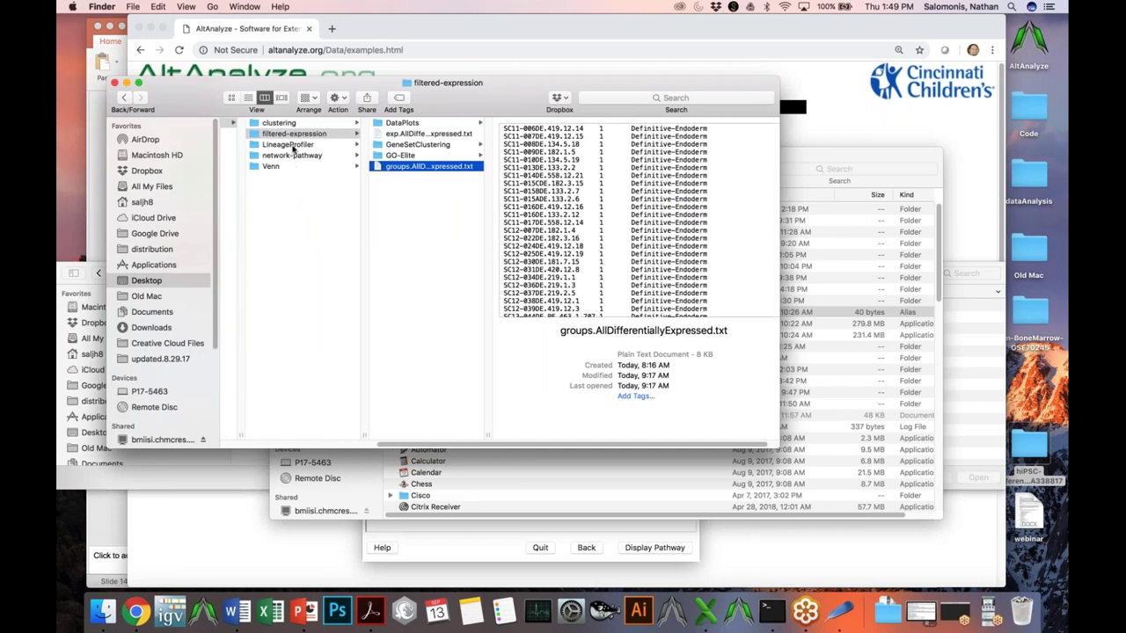
pyautogui.hscroll(-1, 294, 157)
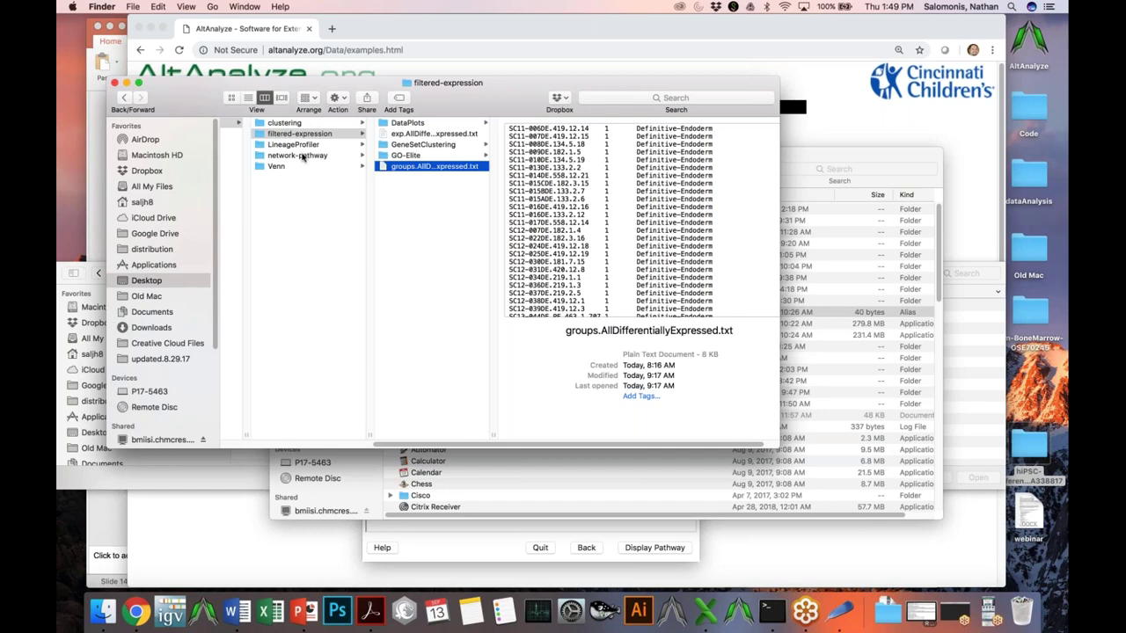
pyautogui.click(305, 155)
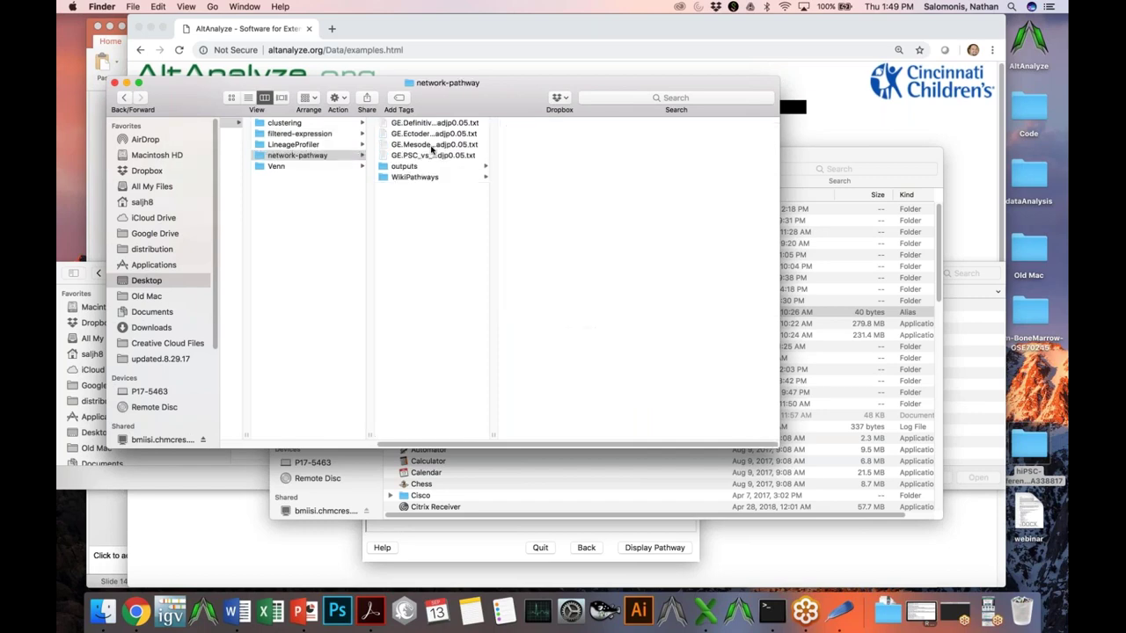
# Preview the Mesoderm-day5 vs PSC file and open GE.Ectoderm_vs_PSC-fold2.0_adjp0.05.txt to examine its ID, system code and fold columns
pyautogui.click(427, 146)
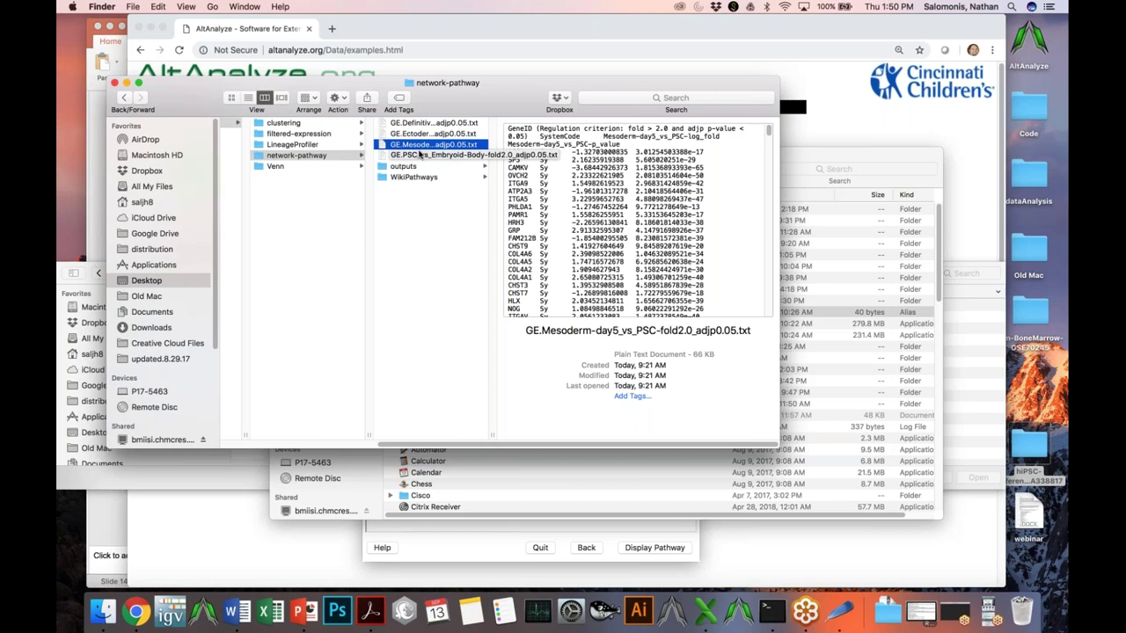
pyautogui.click(433, 135)
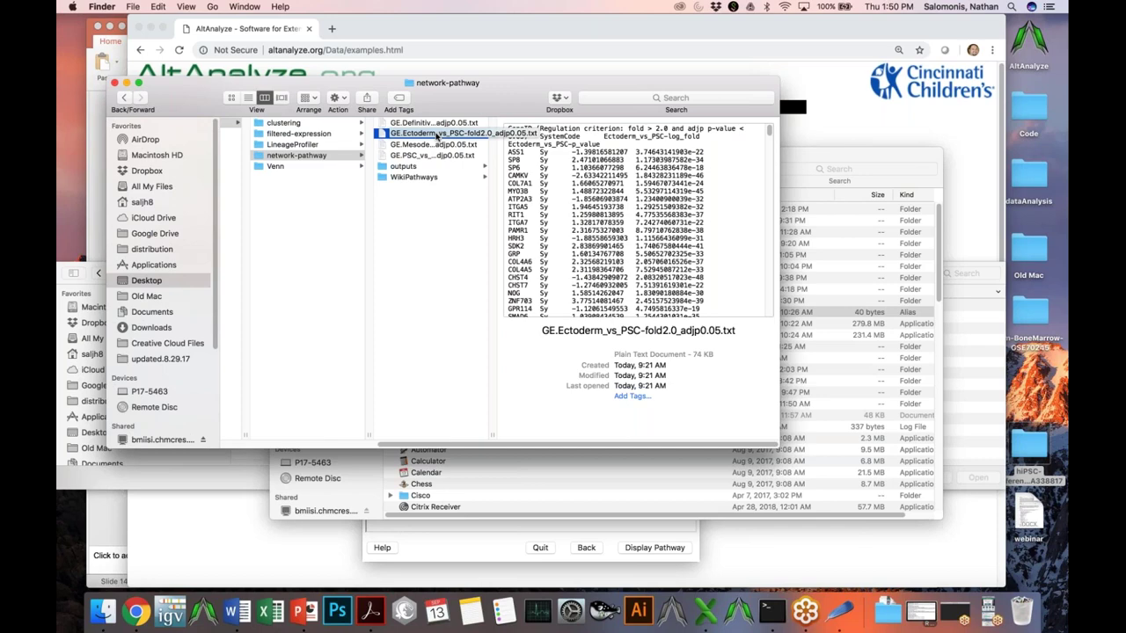
pyautogui.doubleClick(437, 135)
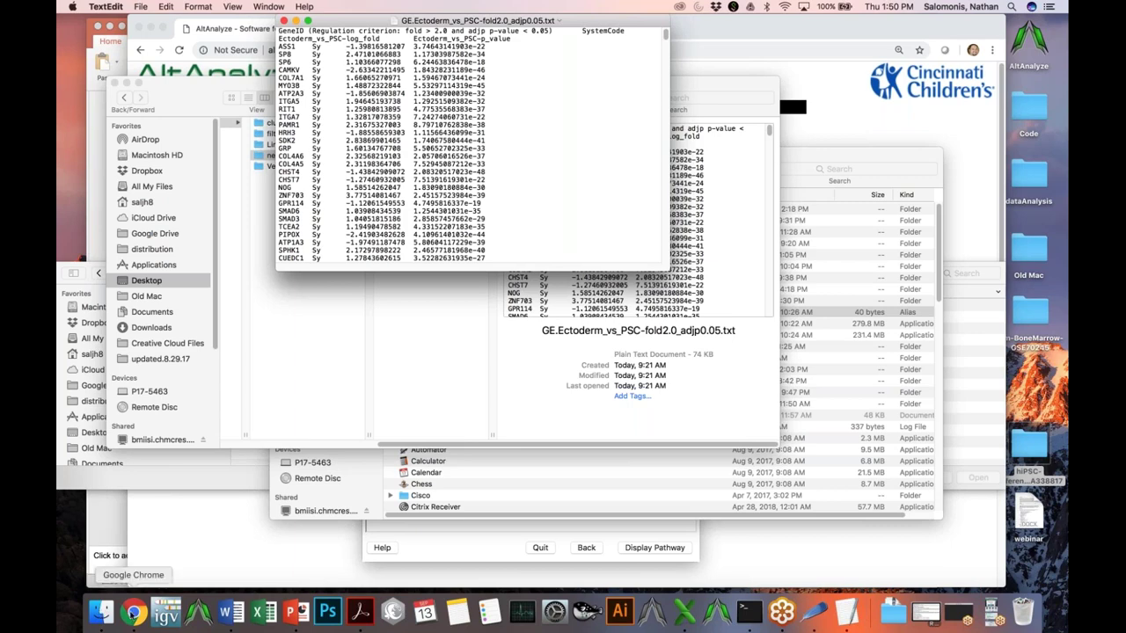
# Switch to Chrome, look up the SystemCode table linked from the Example Datasets page, and close the Ectoderm text file
pyautogui.click(134, 612)
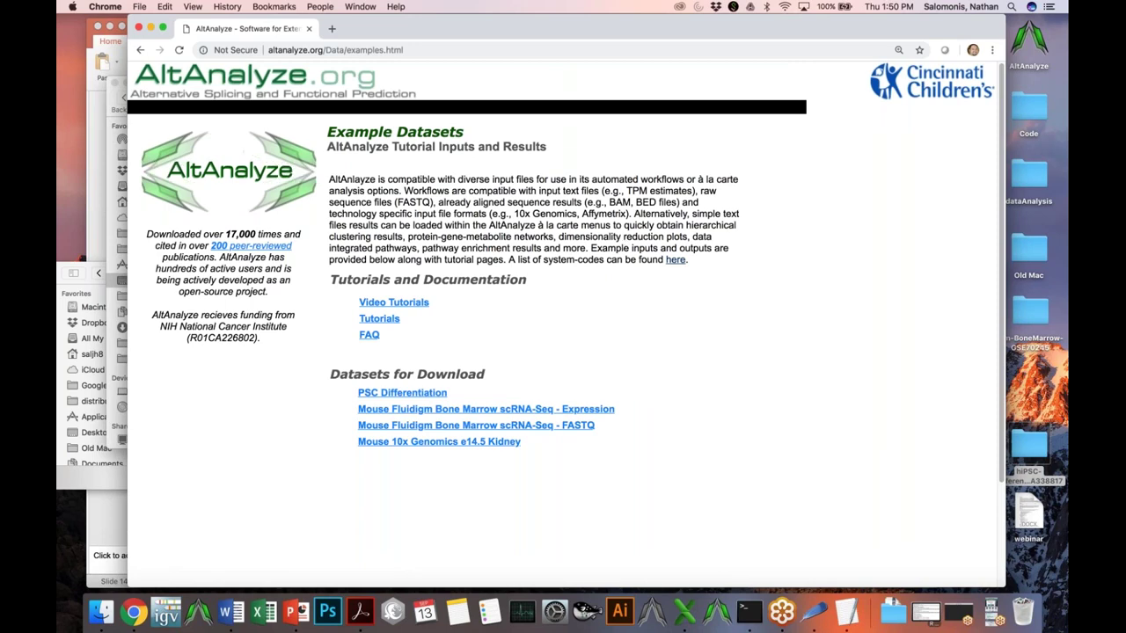
pyautogui.click(676, 259)
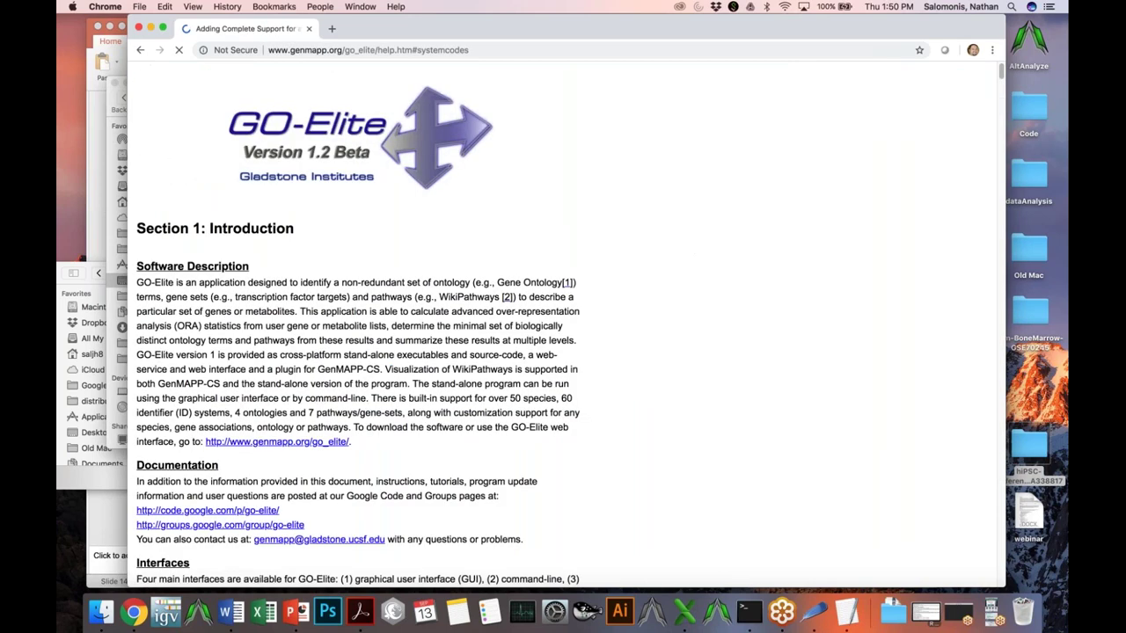
pyautogui.scroll(-3, 384, 276)
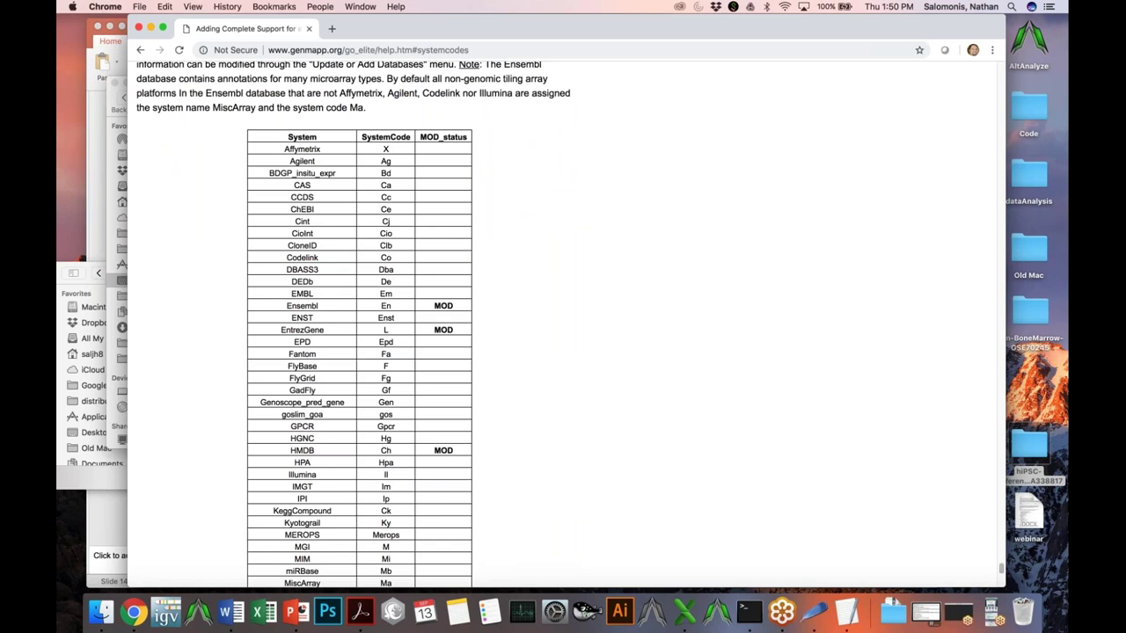
pyautogui.press('super+Tab')
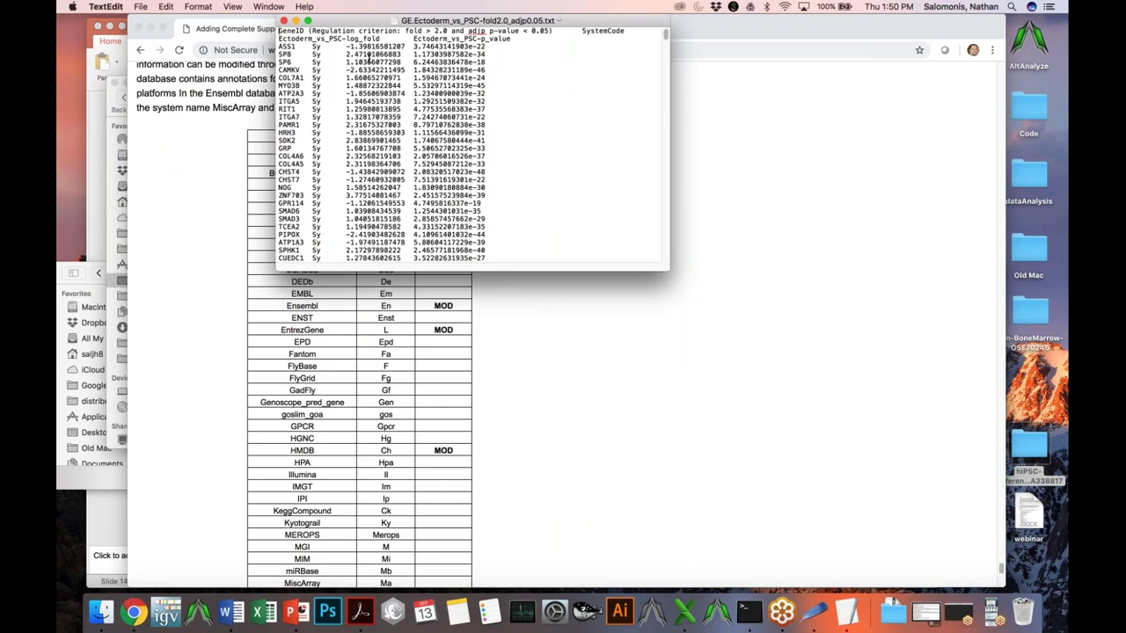
pyautogui.press('super+w')
# Return to AltAnalyze and load GE.Ectoderm_vs_PSC-fold2.0_adjp0.05.txt from the network-pathway folder as the GO-Elite input ID file
pyautogui.press('super+Tab')
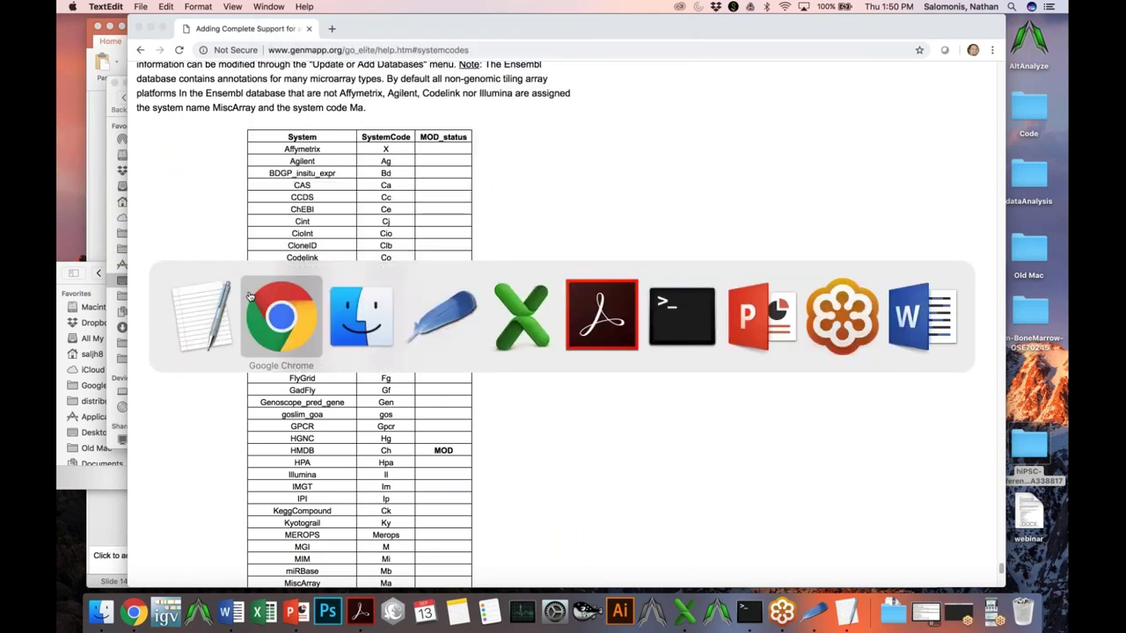
pyautogui.click(415, 327)
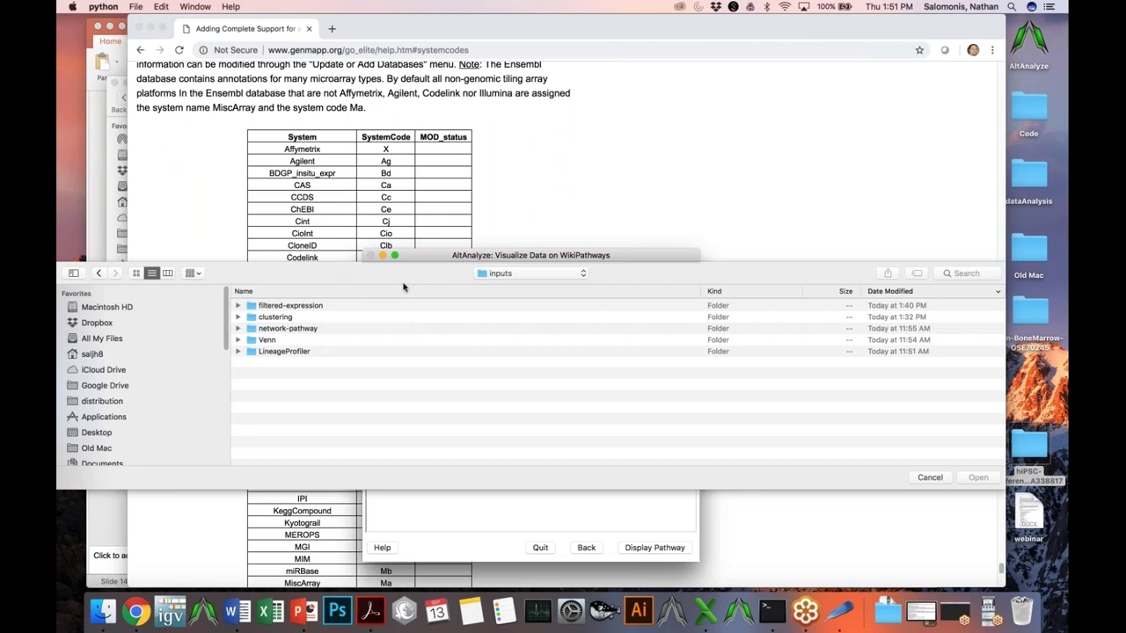
pyautogui.doubleClick(336, 328)
pyautogui.doubleClick(343, 340)
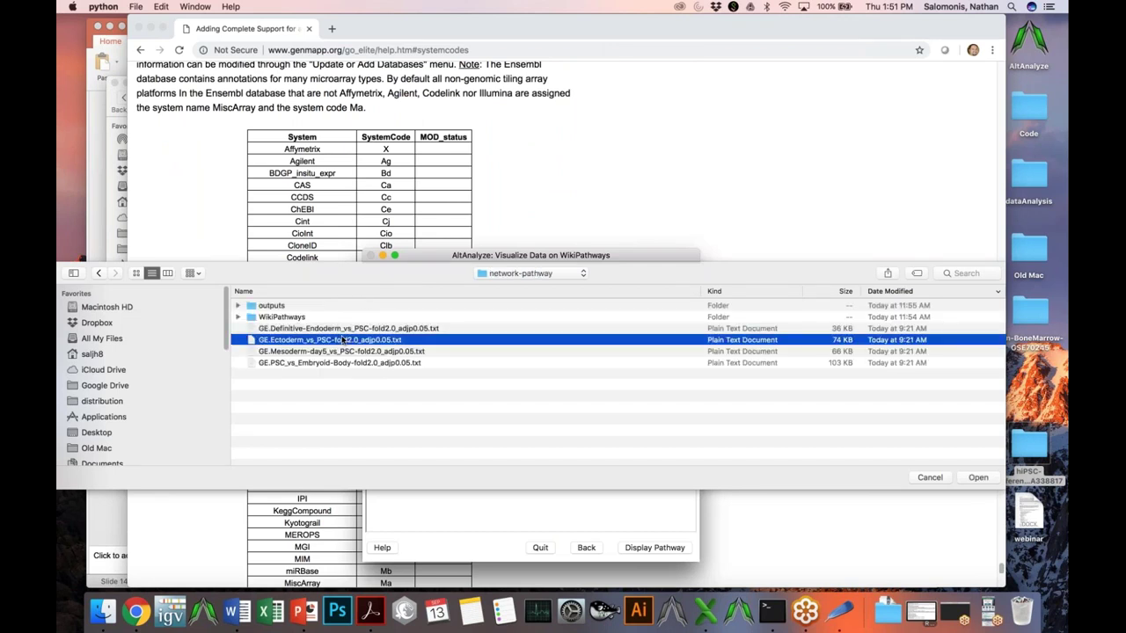
# Select the Wnt Signaling Pathway and Pluripotency WikiPathway and display it with the Ectoderm vs PSC data
pyautogui.click(421, 441)
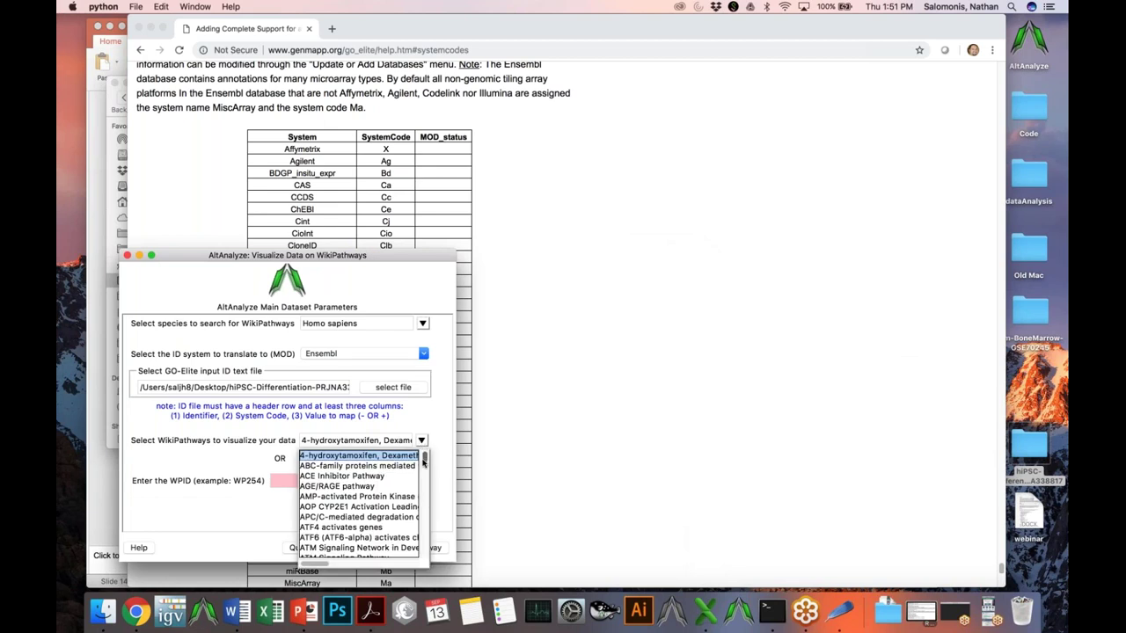
pyautogui.moveTo(423, 463); pyautogui.dragTo(418, 553)
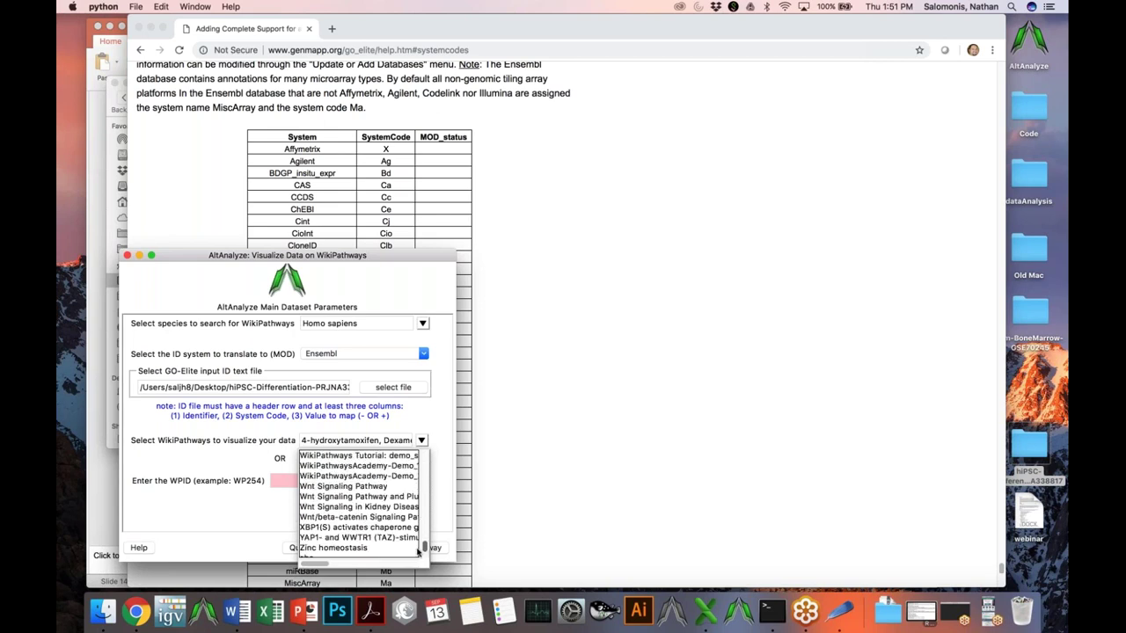
pyautogui.click(407, 497)
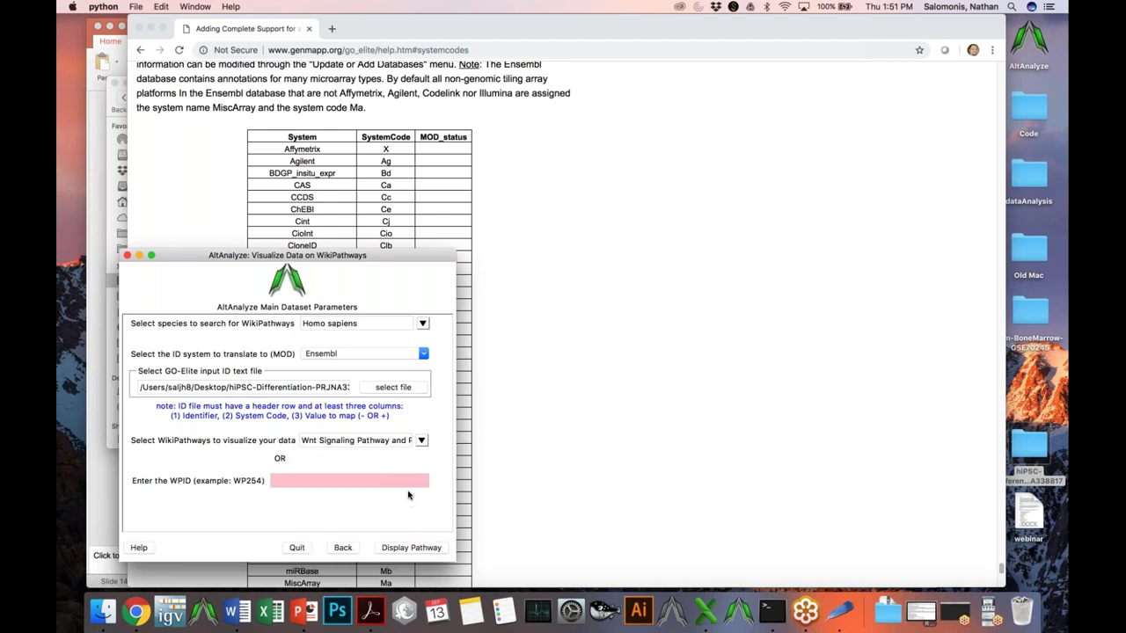
pyautogui.click(395, 549)
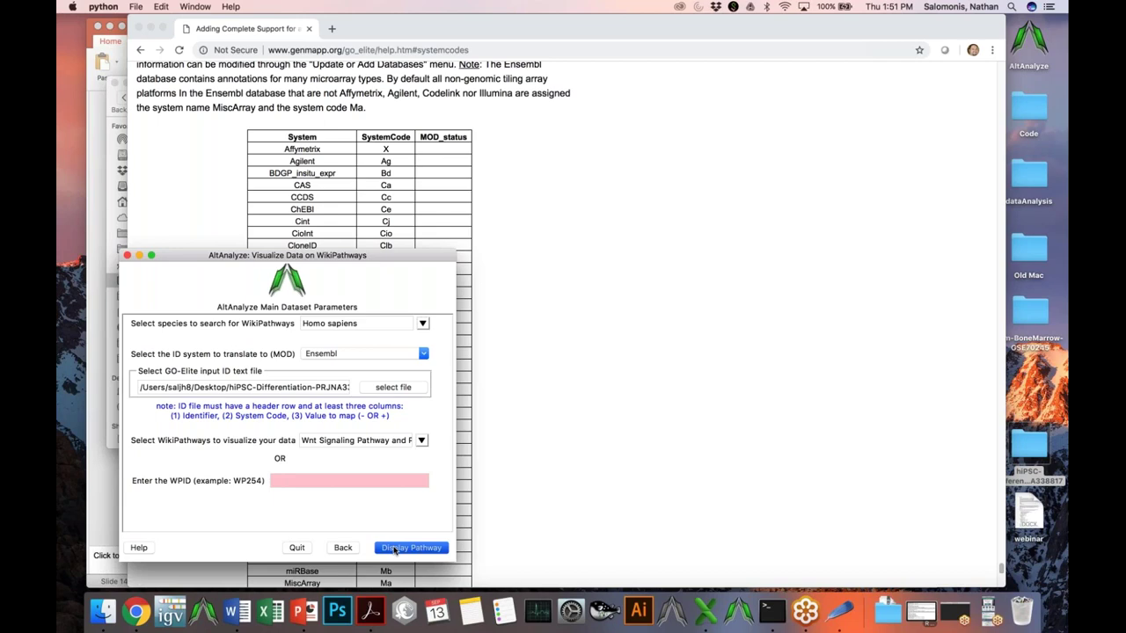
# Show the WikiPathways output folder in Finder and view the generated Wnt Signaling Pathway and Pluripotency image at full size
pyautogui.press('super+Tab')
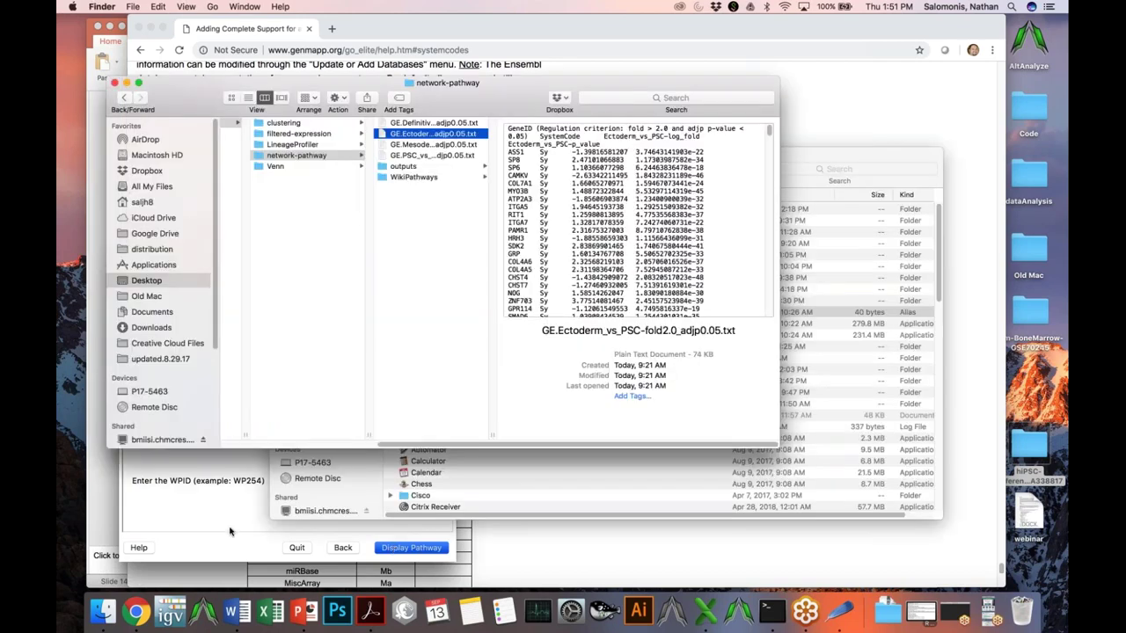
pyautogui.click(409, 279)
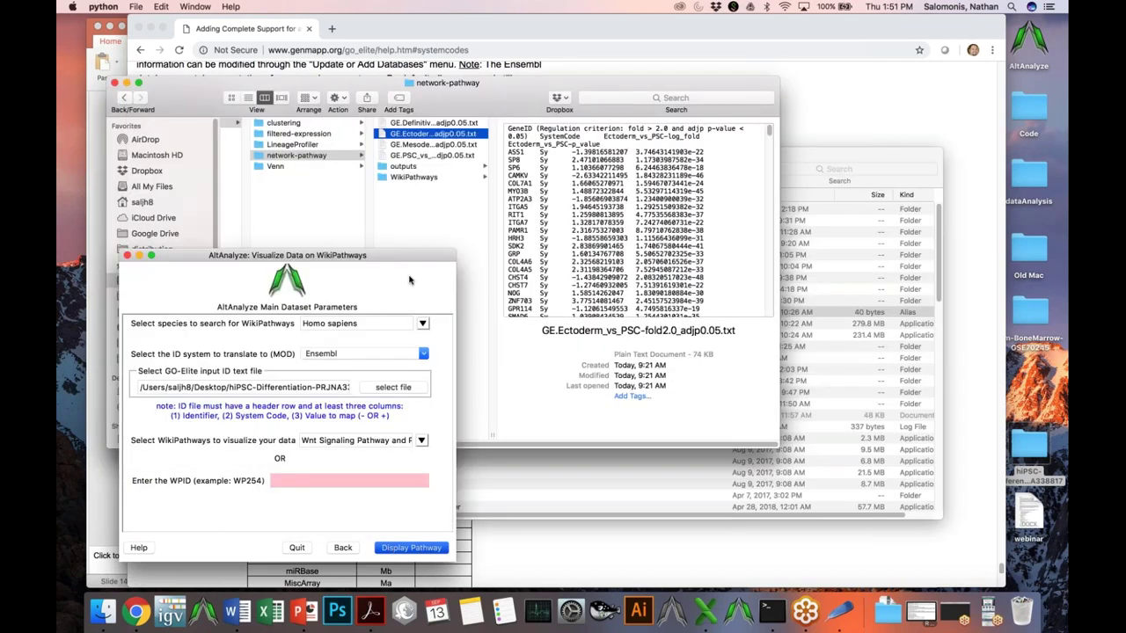
pyautogui.click(432, 179)
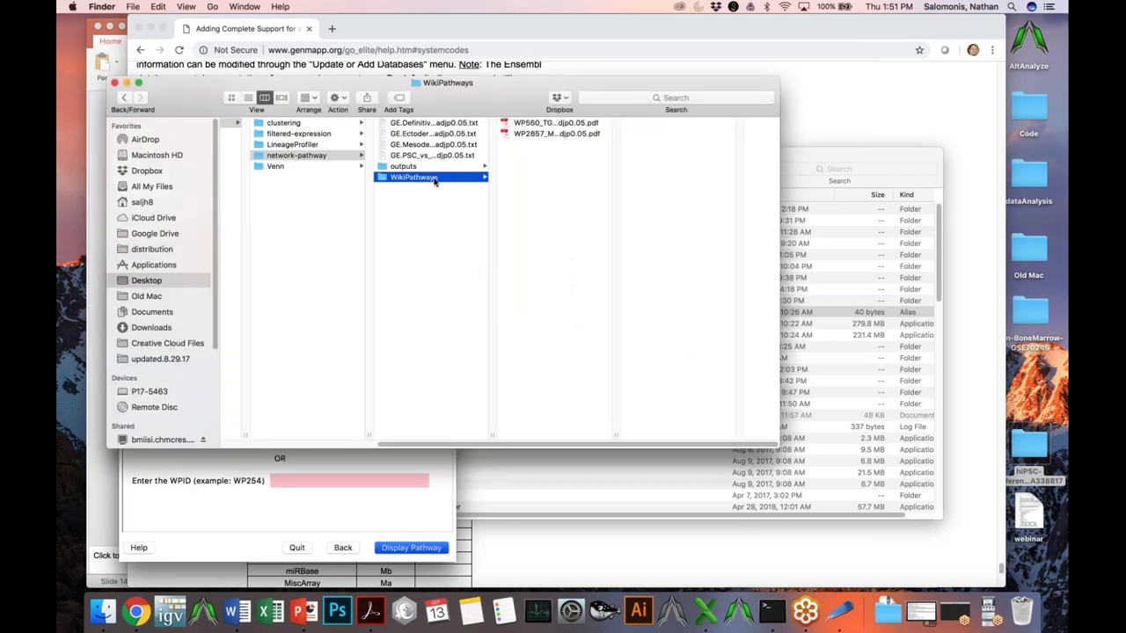
pyautogui.click(345, 456)
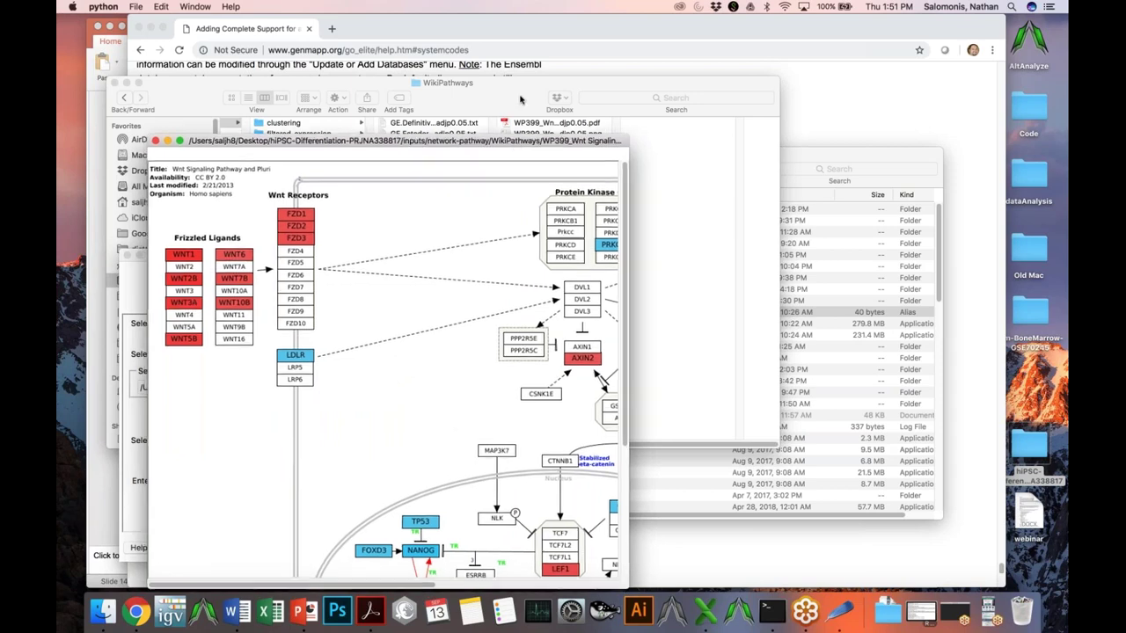
pyautogui.click(180, 84)
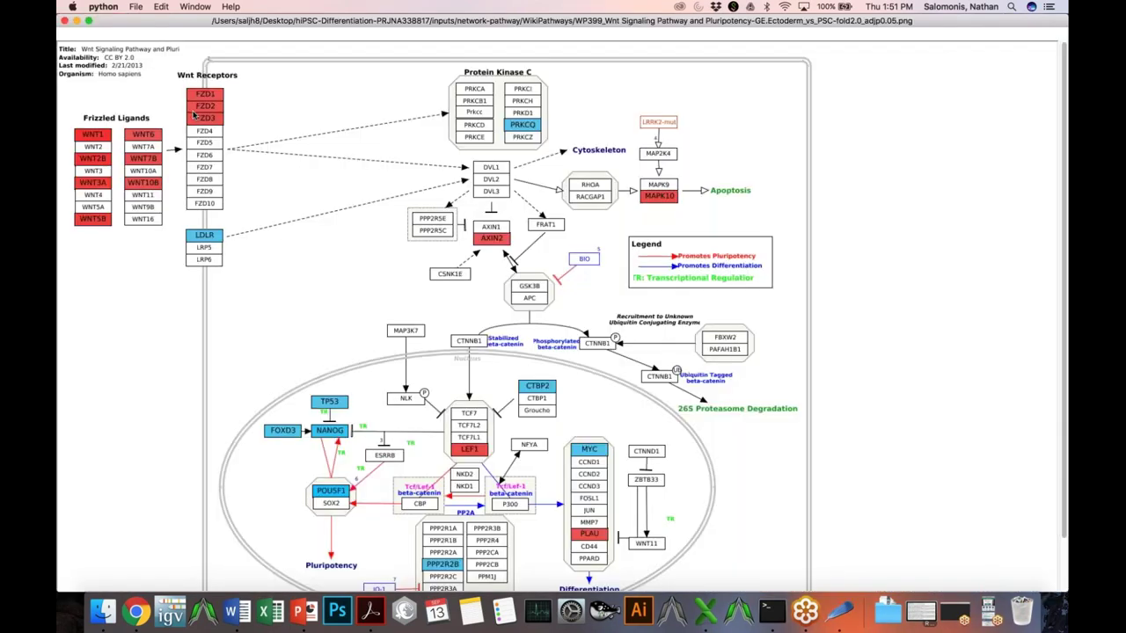
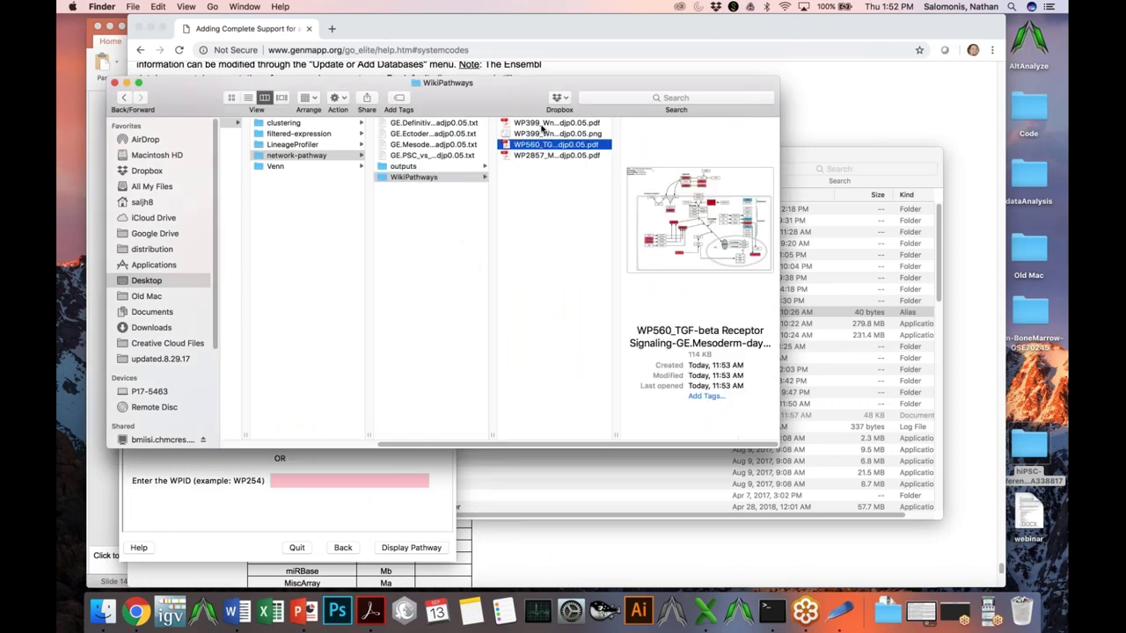
# View the WP2857 Mesodermal Commitment Pathway PDF for Mesoderm-day5 vs PSC, minimize it and return to Finder
pyautogui.click(542, 124)
pyautogui.doubleClick(531, 156)
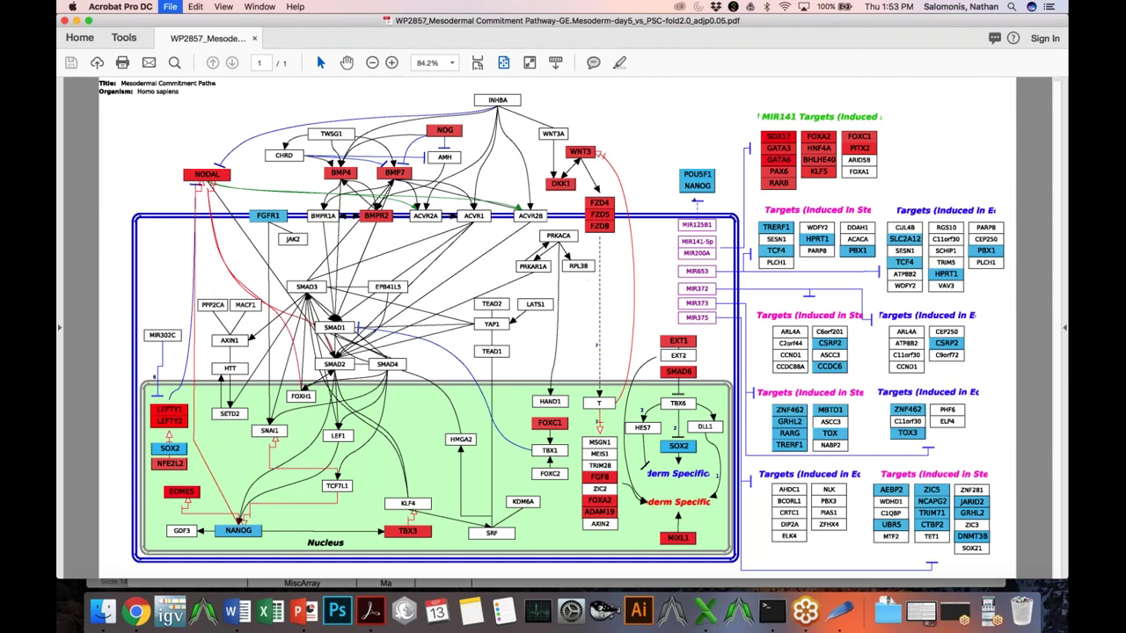
pyautogui.press('super+m')
pyautogui.press('super+Tab')
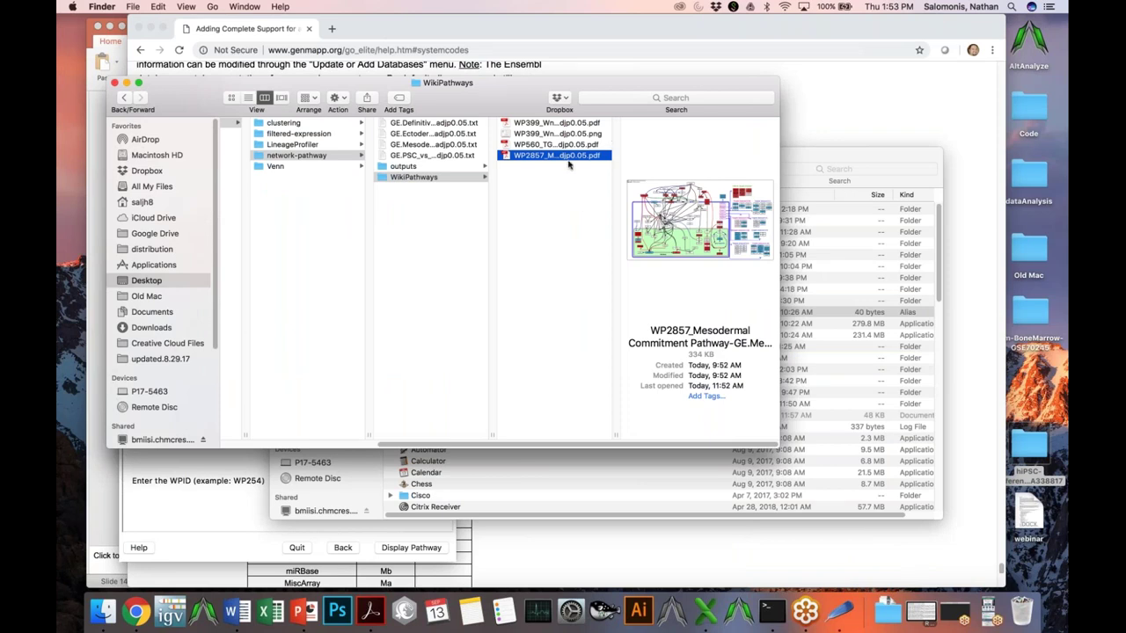
# Switch to AltAnalyze and go back from the WikiPathways visualization settings to the additional analysis options
pyautogui.click(261, 480)
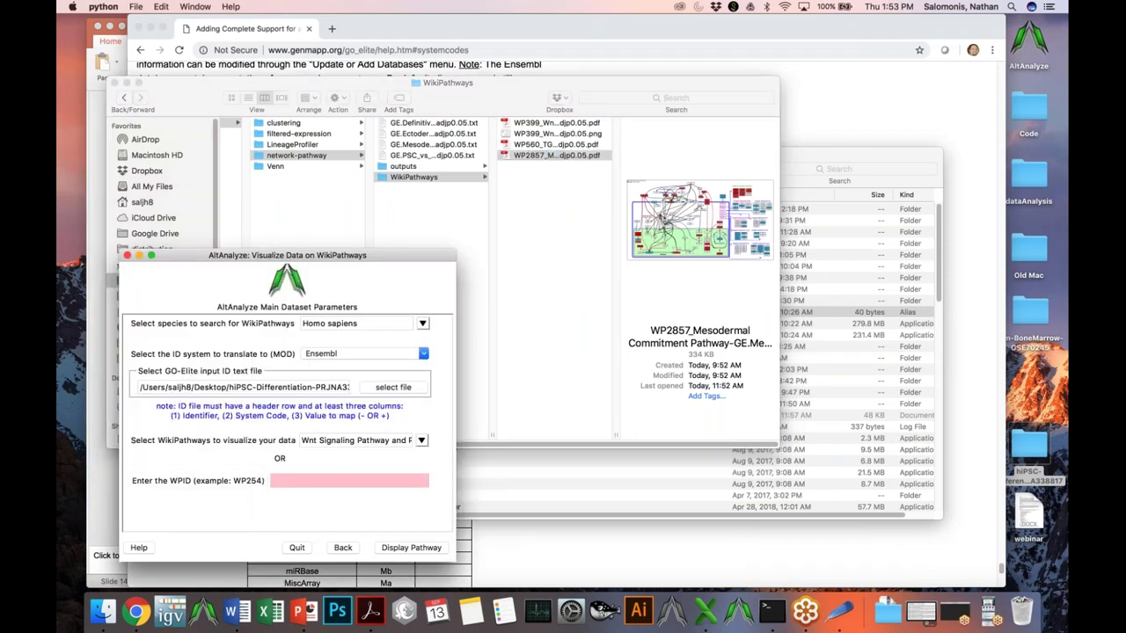
pyautogui.click(343, 547)
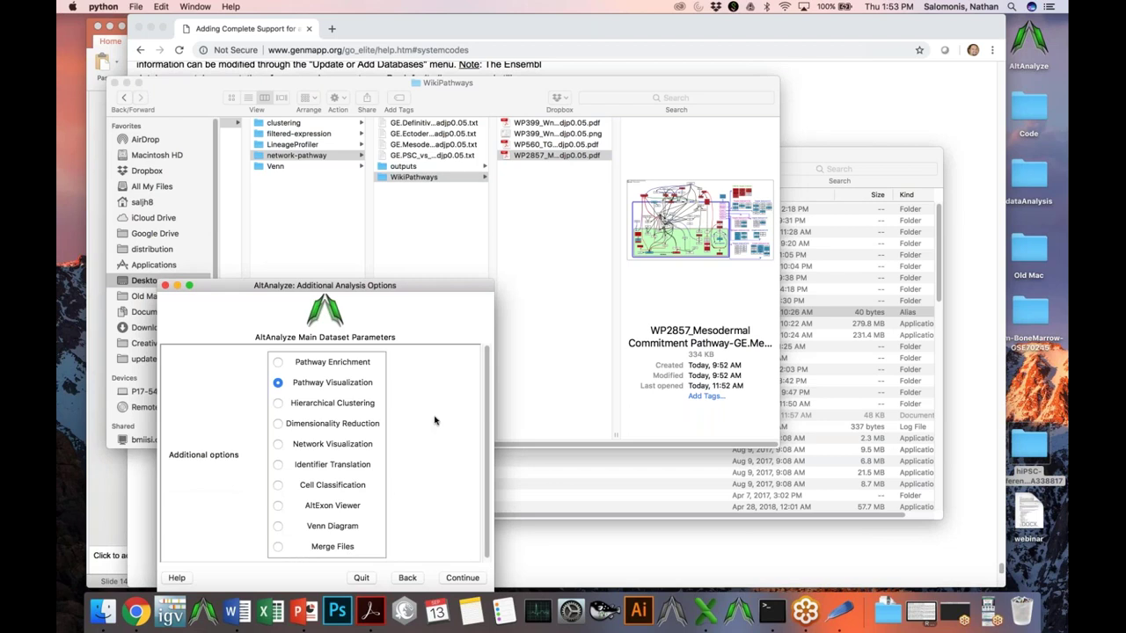
# Open Network Visualization and enter POU5F1 SOX2 NANOG KLF4 MYC TP53 TCF7L1 as the IDs to build the network from
pyautogui.click(350, 446)
pyautogui.click(461, 577)
pyautogui.click(377, 329)
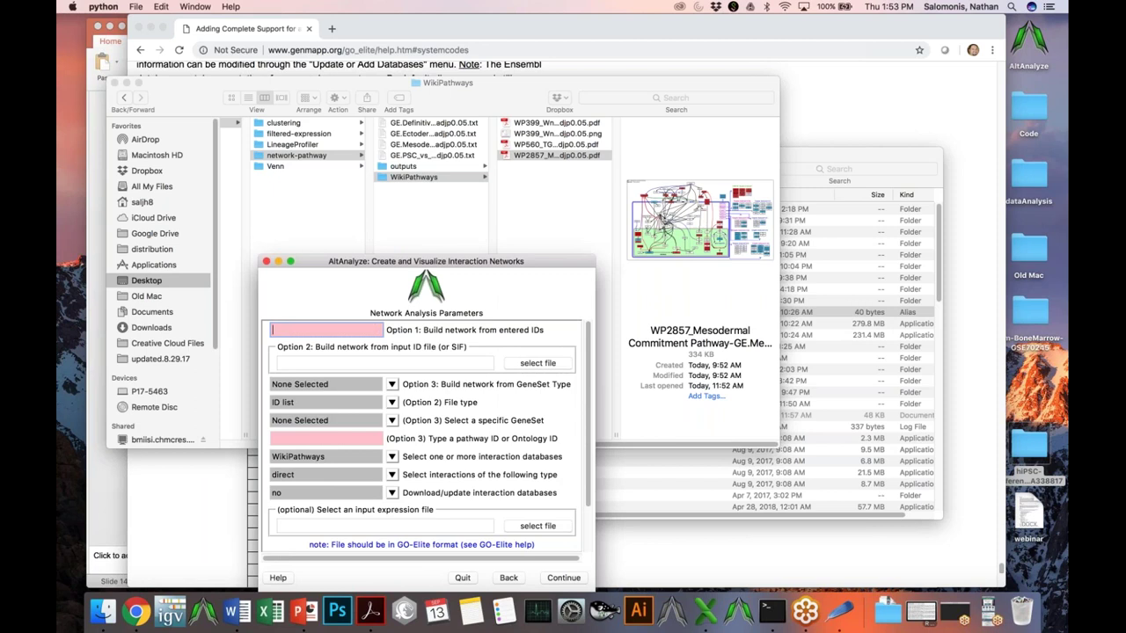
pyautogui.write('POU')
pyautogui.write('5F1 SOX')
pyautogui.write('2 NANO')
pyautogui.write('G KLF')
pyautogui.write('4')
pyautogui.write(' MYC')
pyautogui.write(' TP53')
pyautogui.write(' TF')
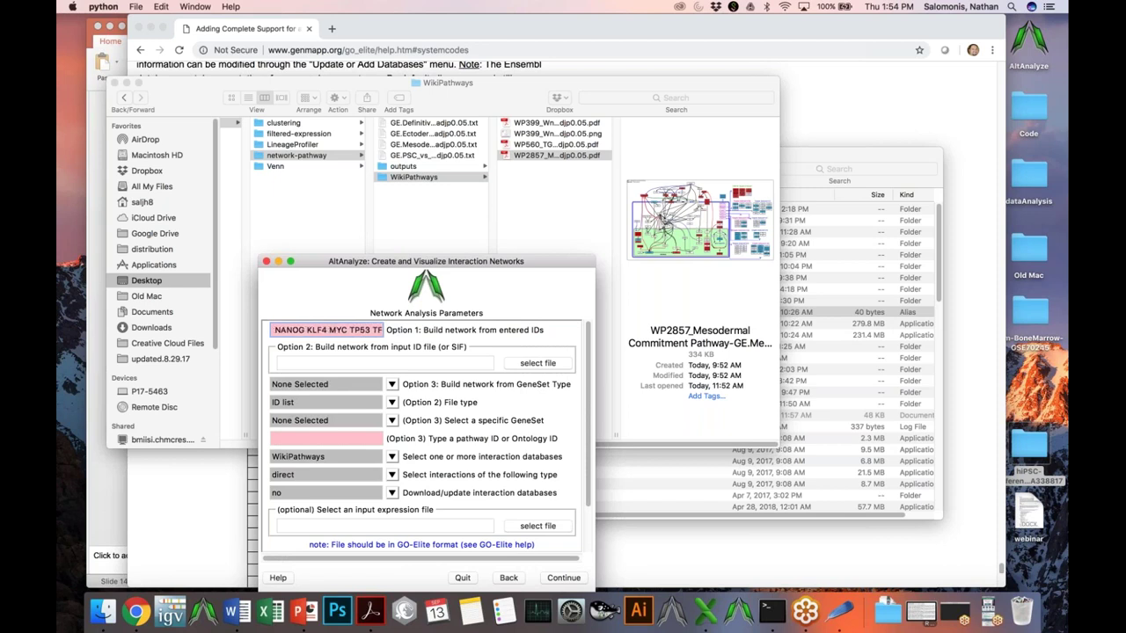
pyautogui.press('BackSpace')
pyautogui.write('CF7L1')
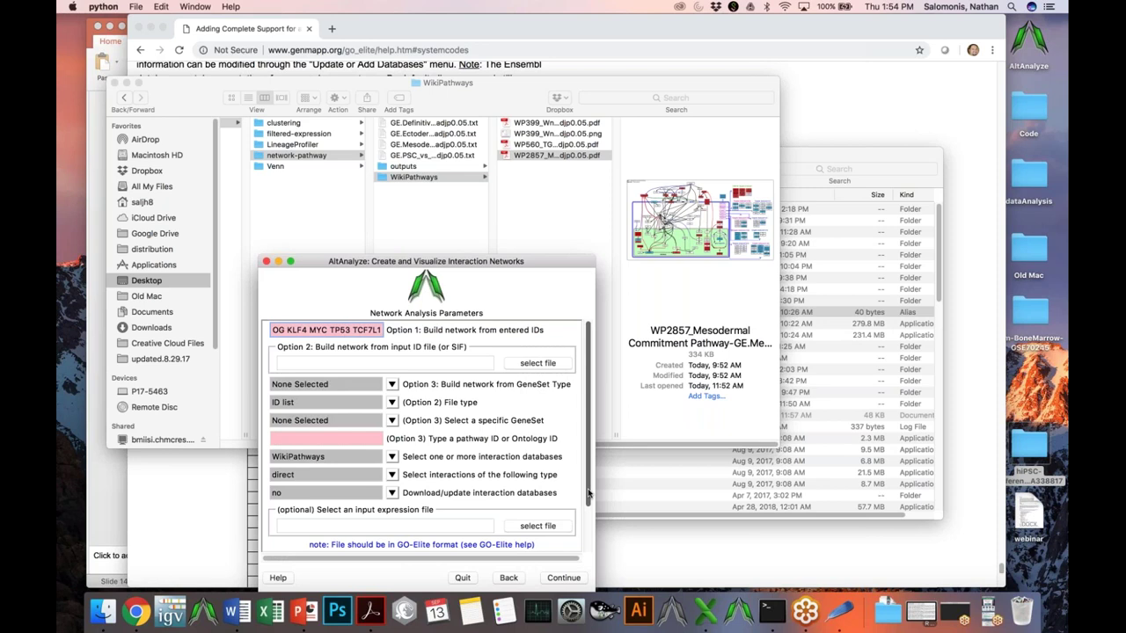
# Set the network-pathway folder as the location for saving the network results
pyautogui.scroll(-3, 559, 527)
pyautogui.click(554, 542)
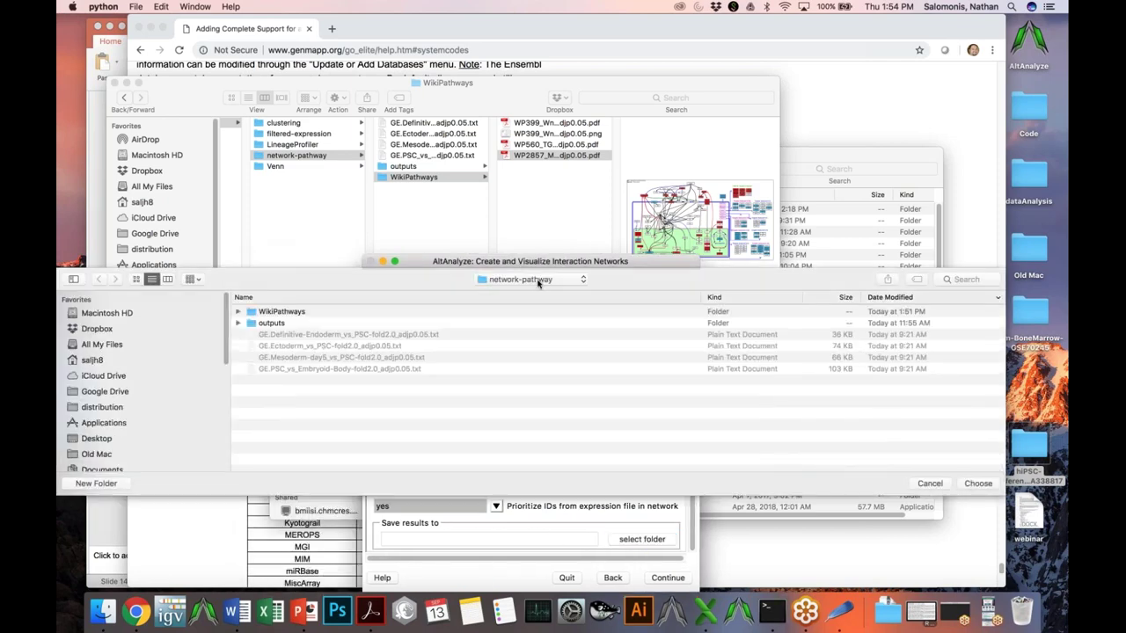
pyautogui.click(980, 483)
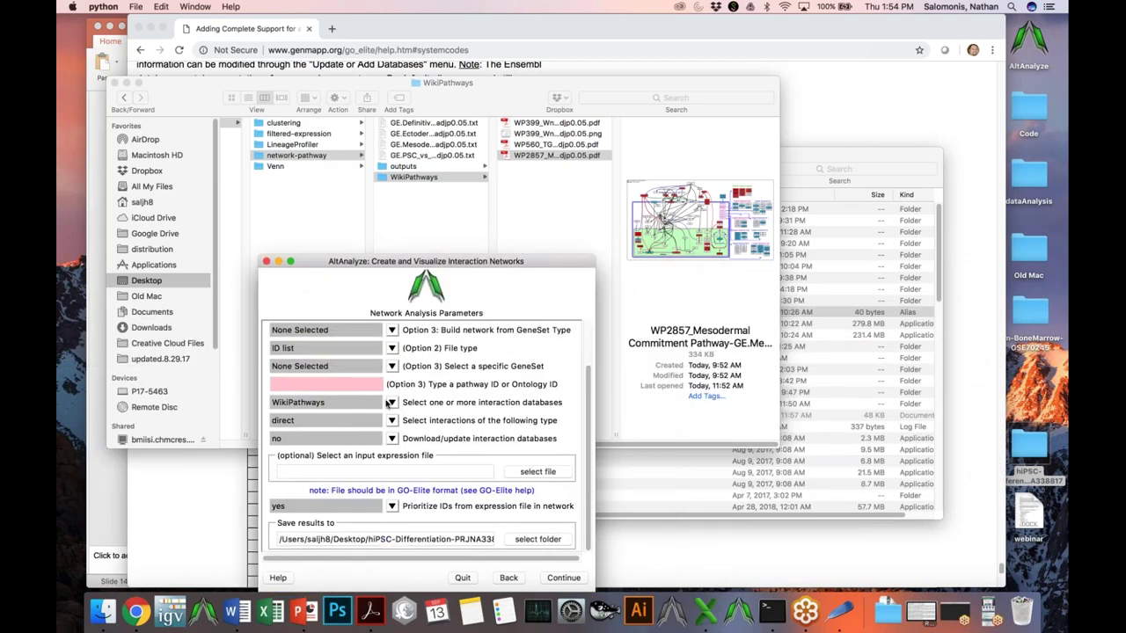
# Add KEGG, TFTargets and BioGRID to WikiPathways as the interaction databases
pyautogui.scroll(3, 592, 431)
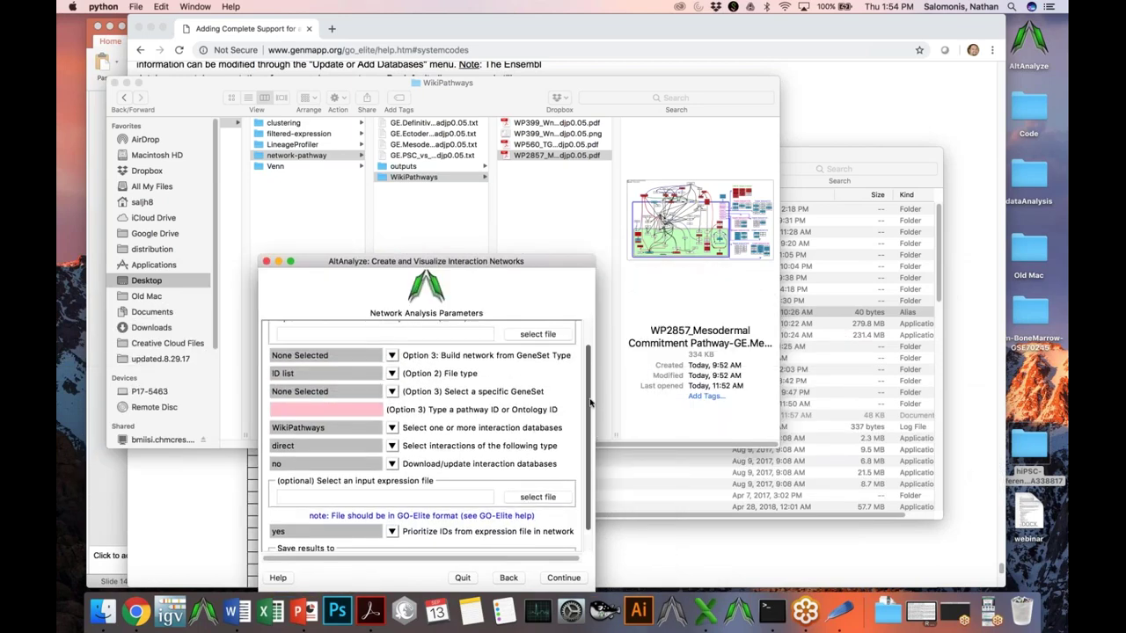
pyautogui.scroll(1, 592, 394)
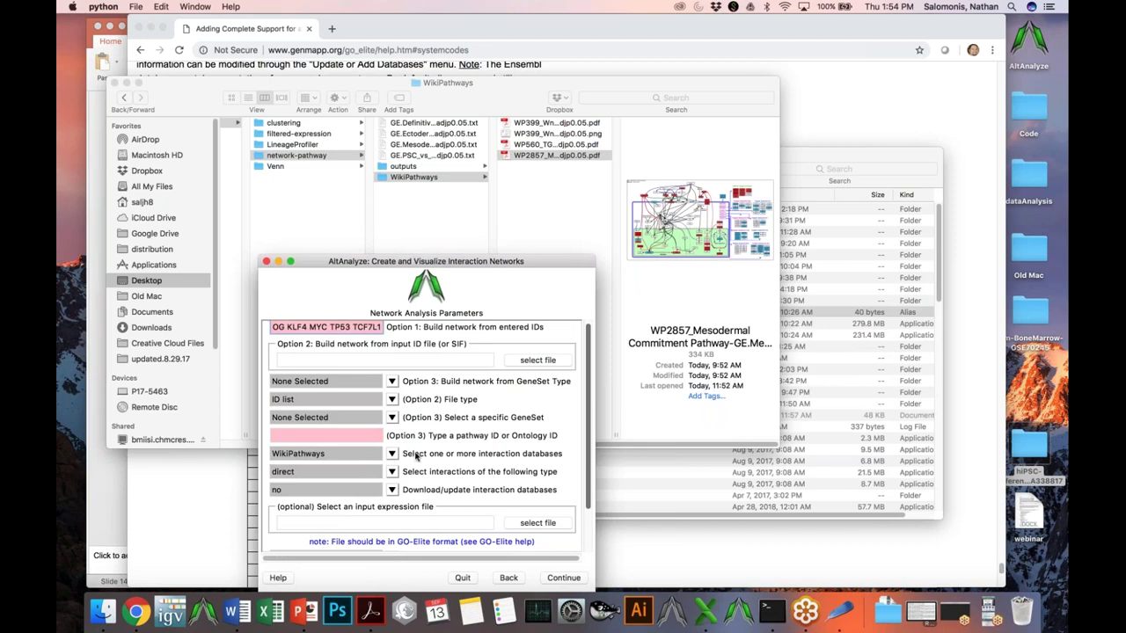
pyautogui.click(393, 454)
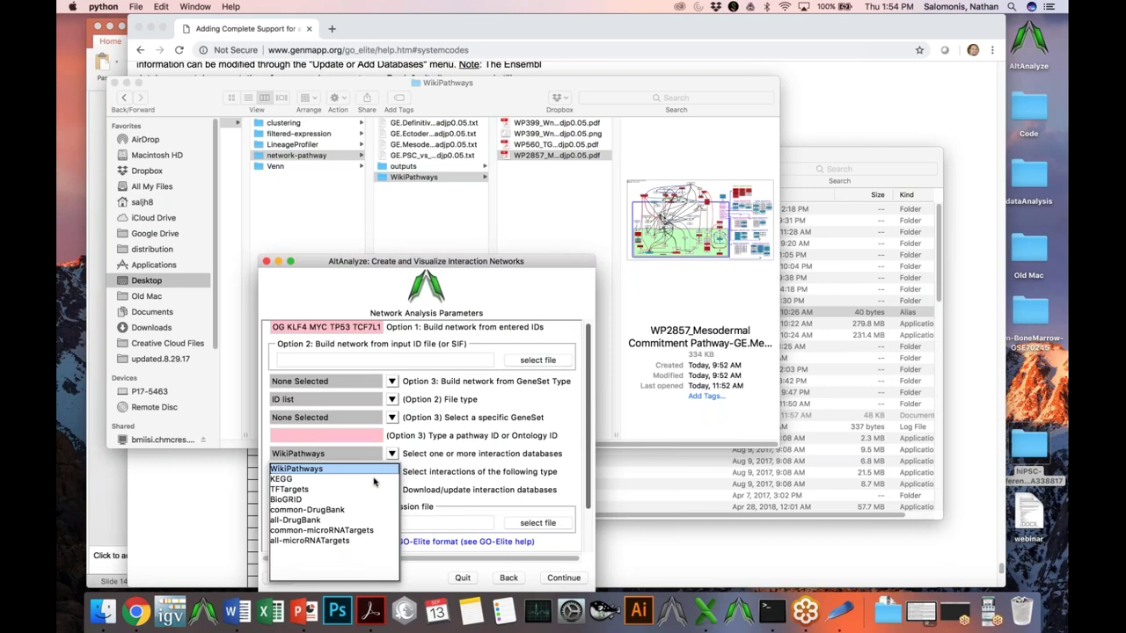
pyautogui.click(372, 481)
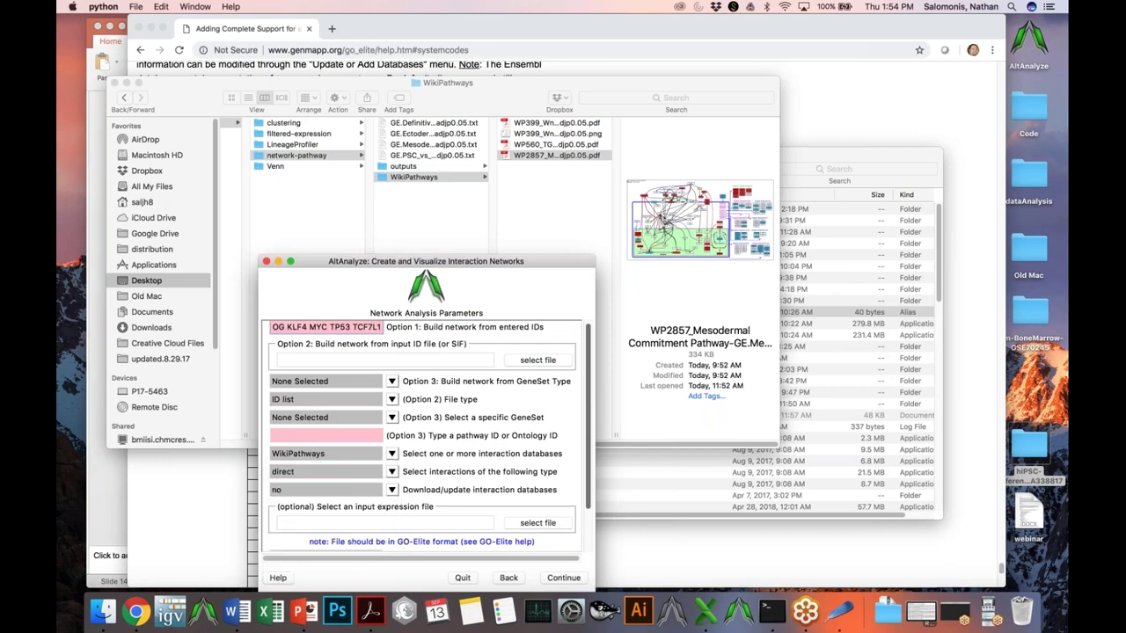
pyautogui.click(392, 454)
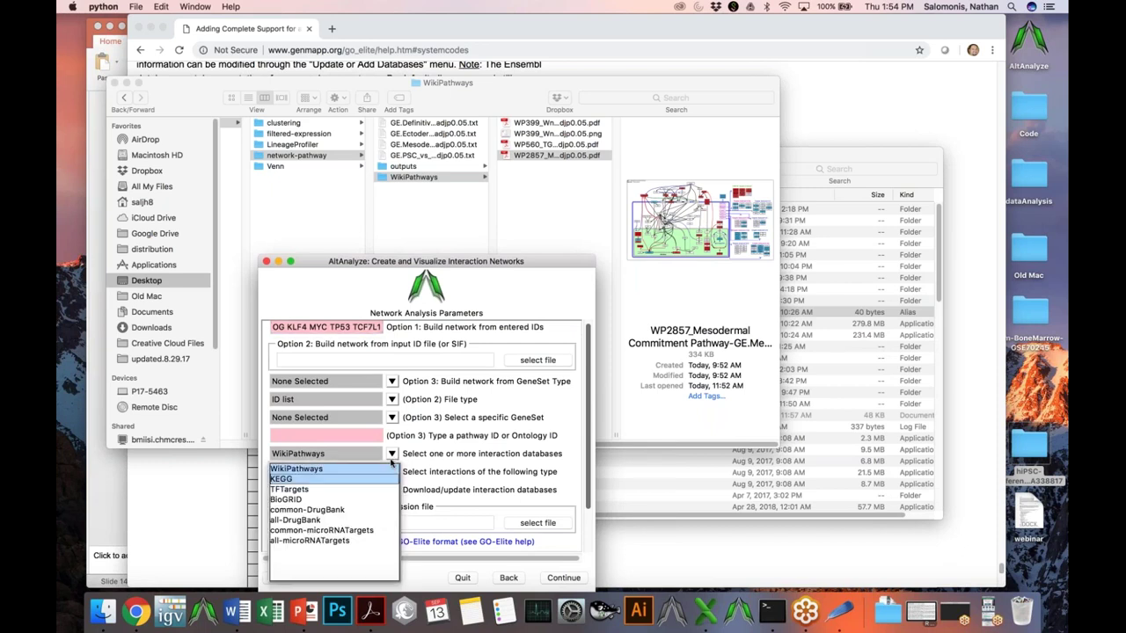
pyautogui.click(365, 490)
pyautogui.click(392, 454)
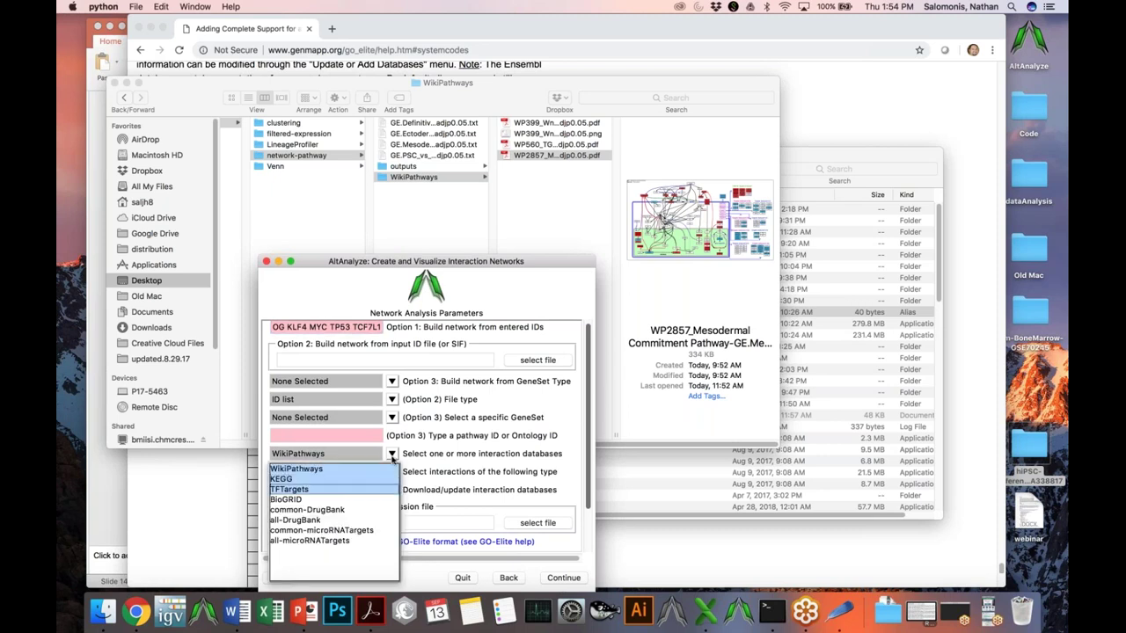
pyautogui.click(299, 503)
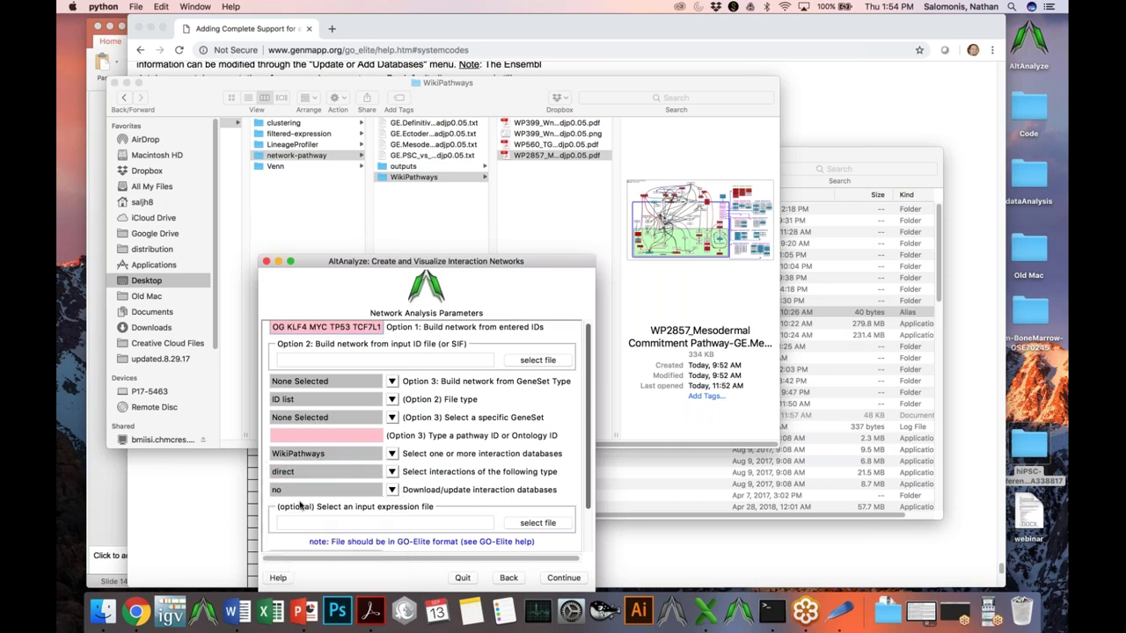
# Generate the direct interaction network for the entered genes, enlarge its view to inspect the connections, and close it
pyautogui.scroll(-3, 589, 549)
pyautogui.click(567, 578)
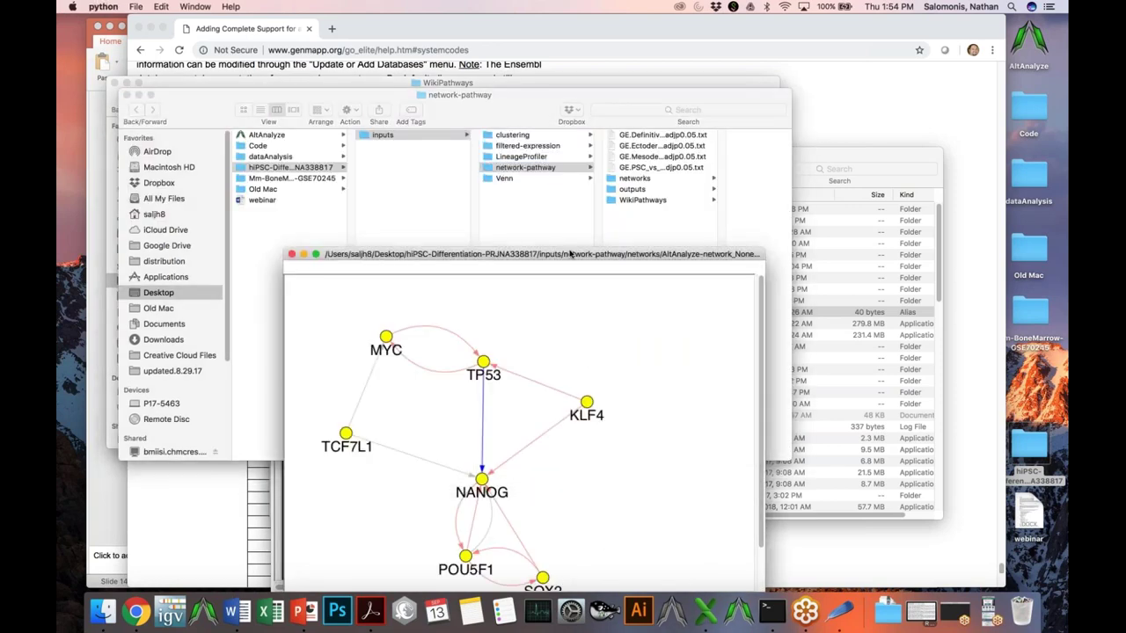
pyautogui.moveTo(717, 394); pyautogui.dragTo(743, 482)
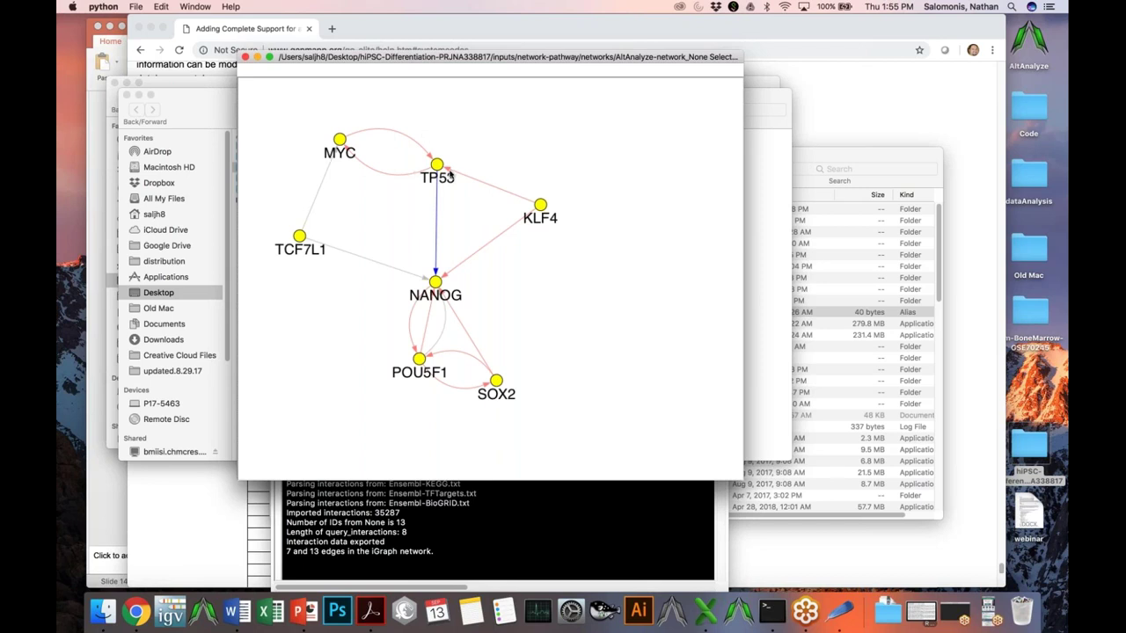
pyautogui.click(247, 58)
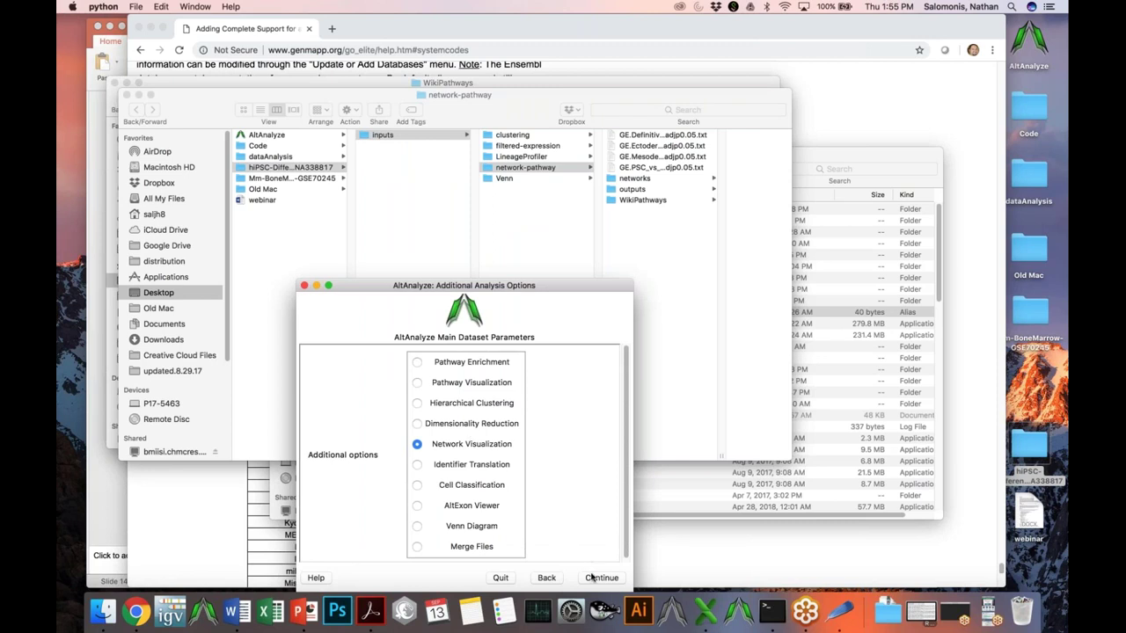
# Return to the network analysis parameters and load GE.PSC_vs_Embryoid-Body-fold2.0_adjp0.05.txt as the input expression file
pyautogui.click(602, 578)
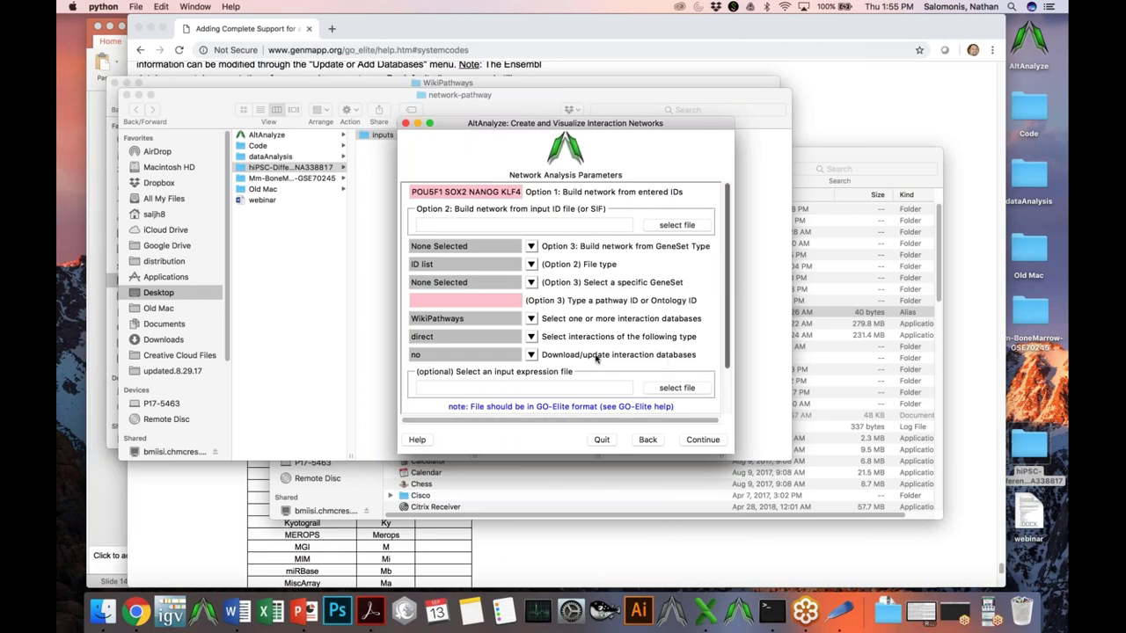
pyautogui.click(675, 389)
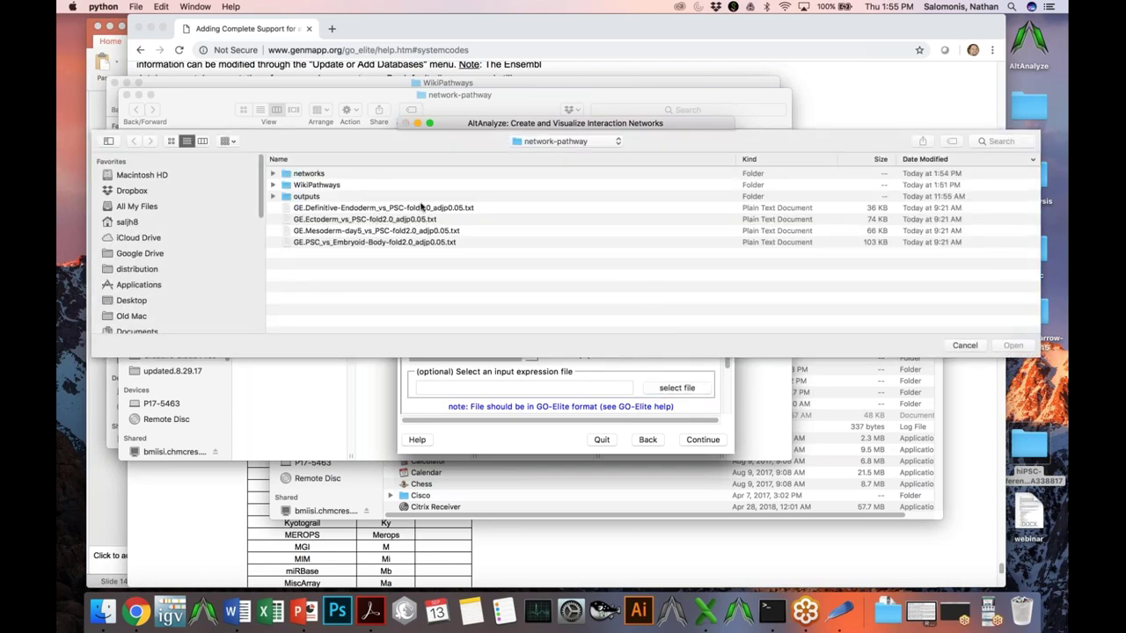
pyautogui.click(378, 243)
pyautogui.doubleClick(379, 243)
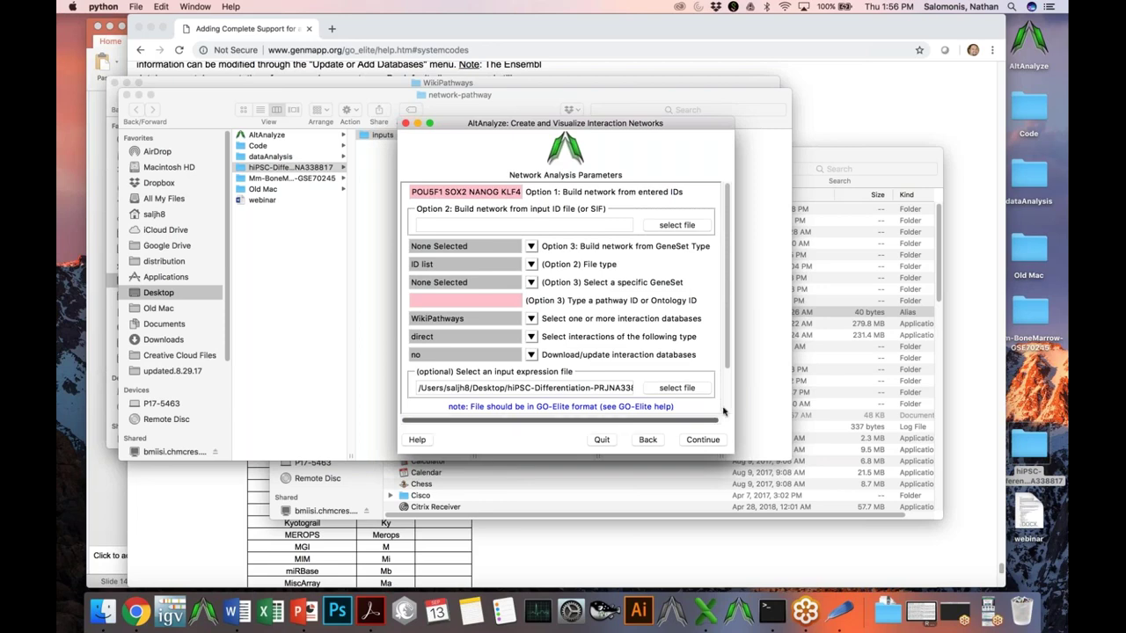
# Generate the network with the expression data, examine the MYC, TP53, SOX2, POU5F1 and NANOG hubs at full-screen size, and close it
pyautogui.scroll(-2, 633, 387)
pyautogui.click(703, 440)
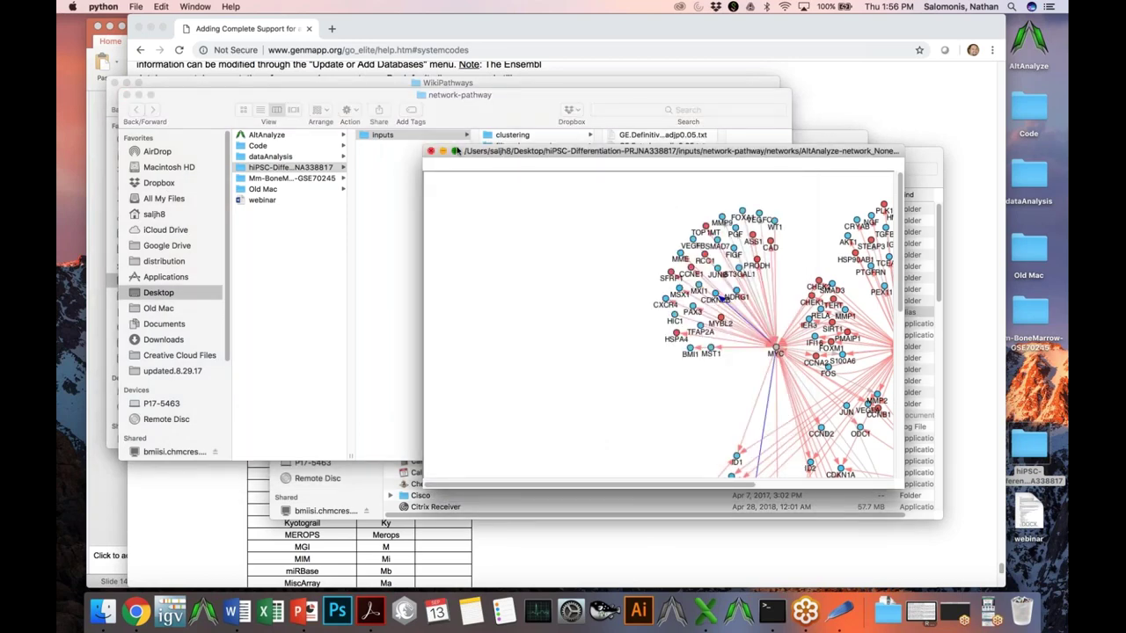
pyautogui.click(453, 150)
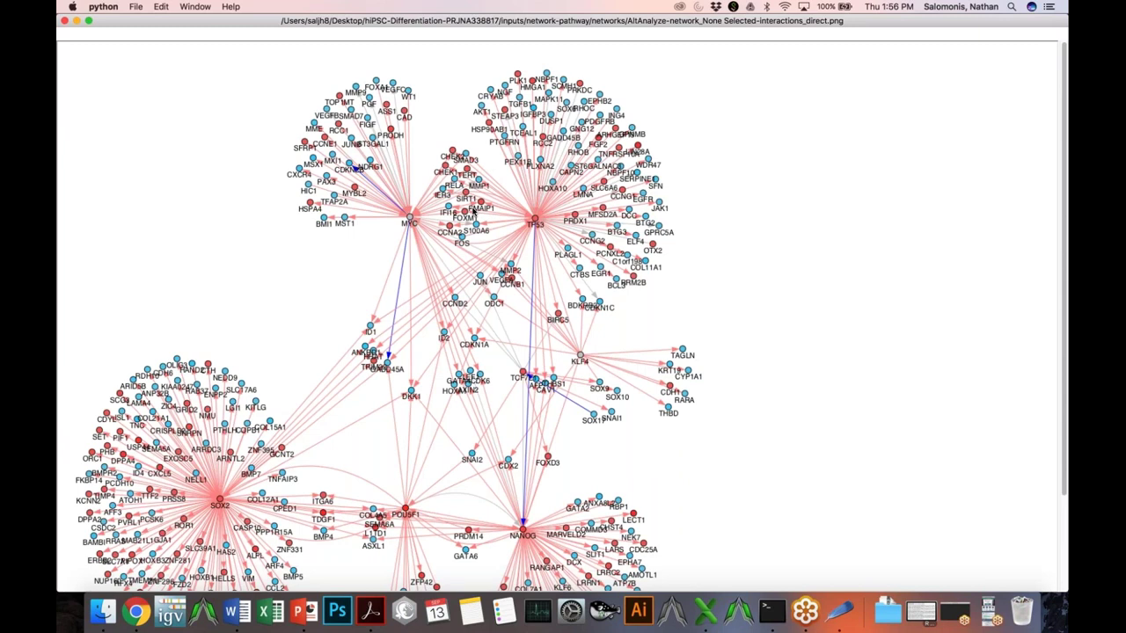
pyautogui.scroll(-1, 1056, 211)
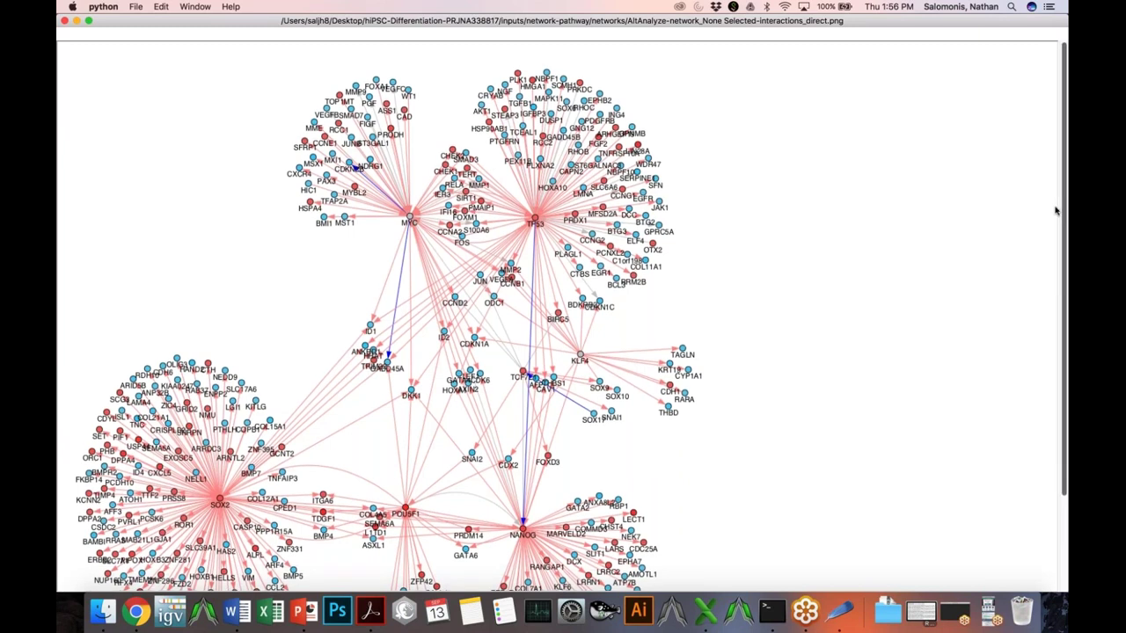
pyautogui.scroll(-4, 1051, 220)
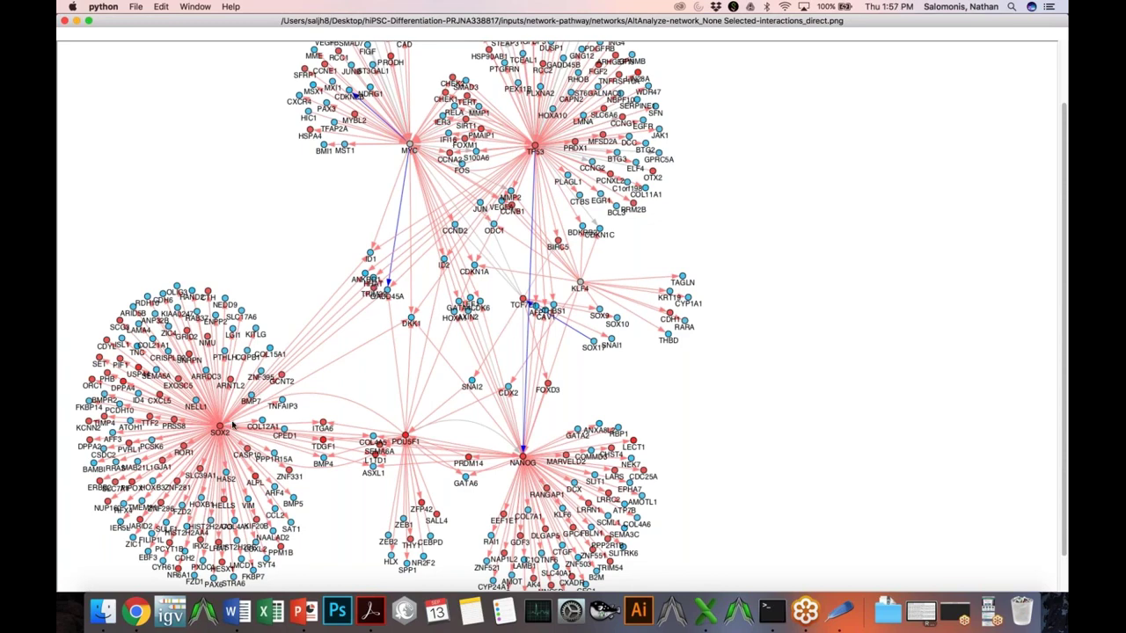
pyautogui.click(63, 20)
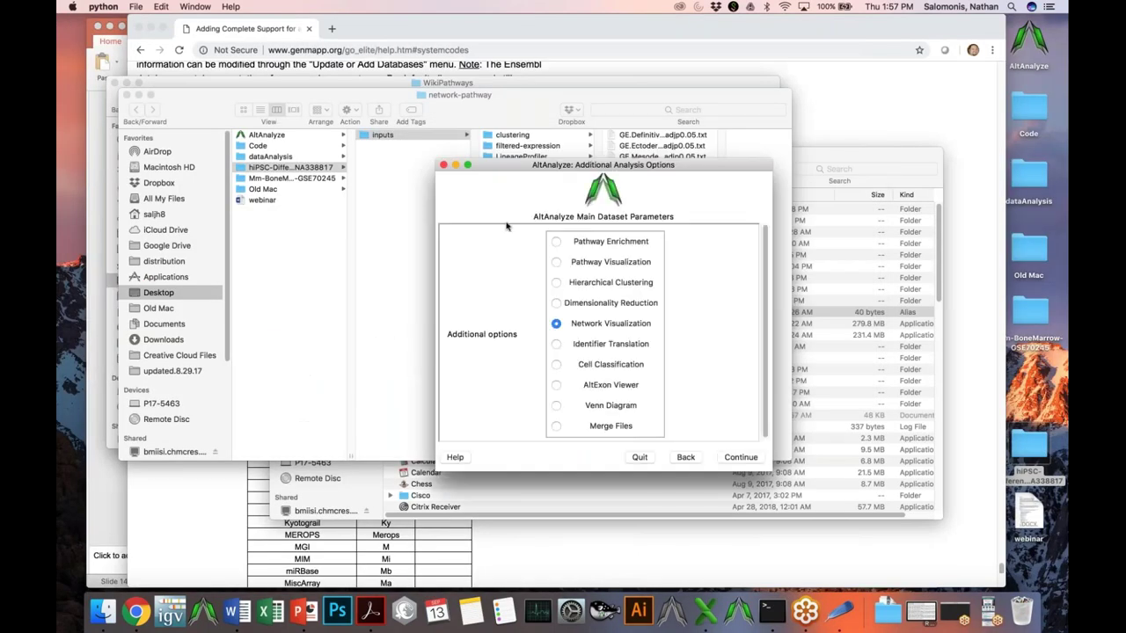
# Reopen the network analysis parameters and clear the manually entered gene IDs
pyautogui.click(728, 455)
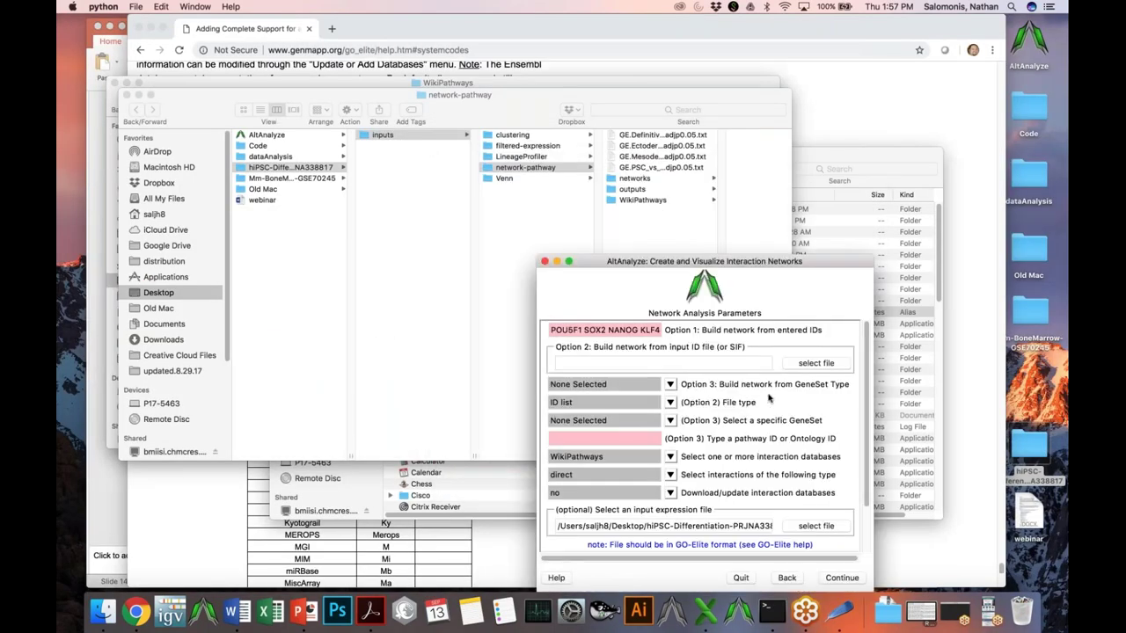
pyautogui.press('Tab')
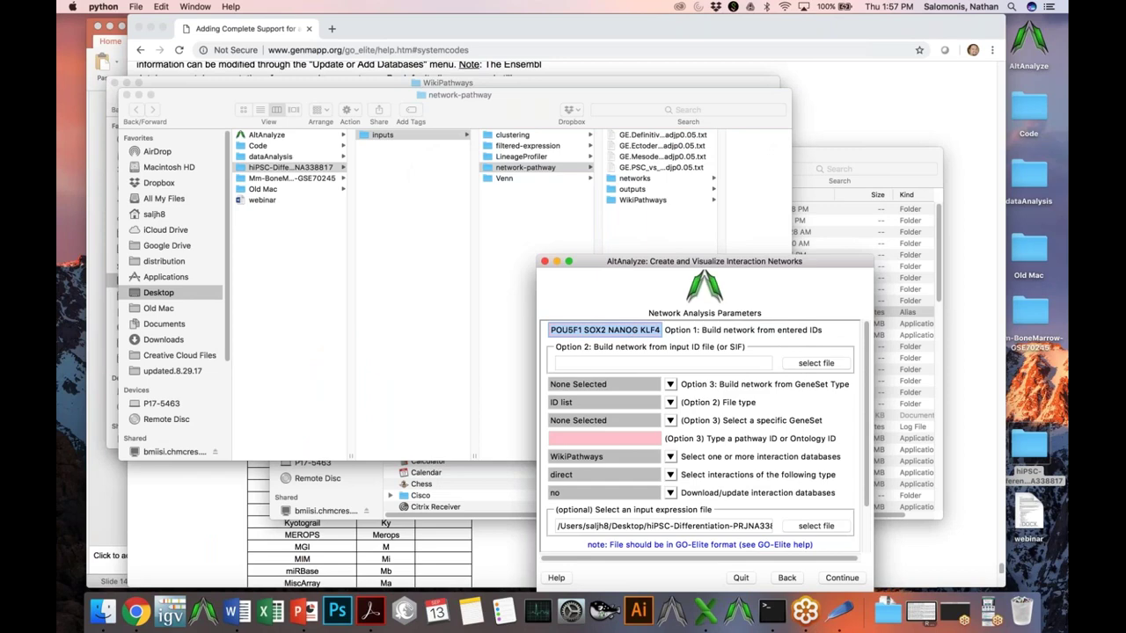
pyautogui.press('BackSpace')
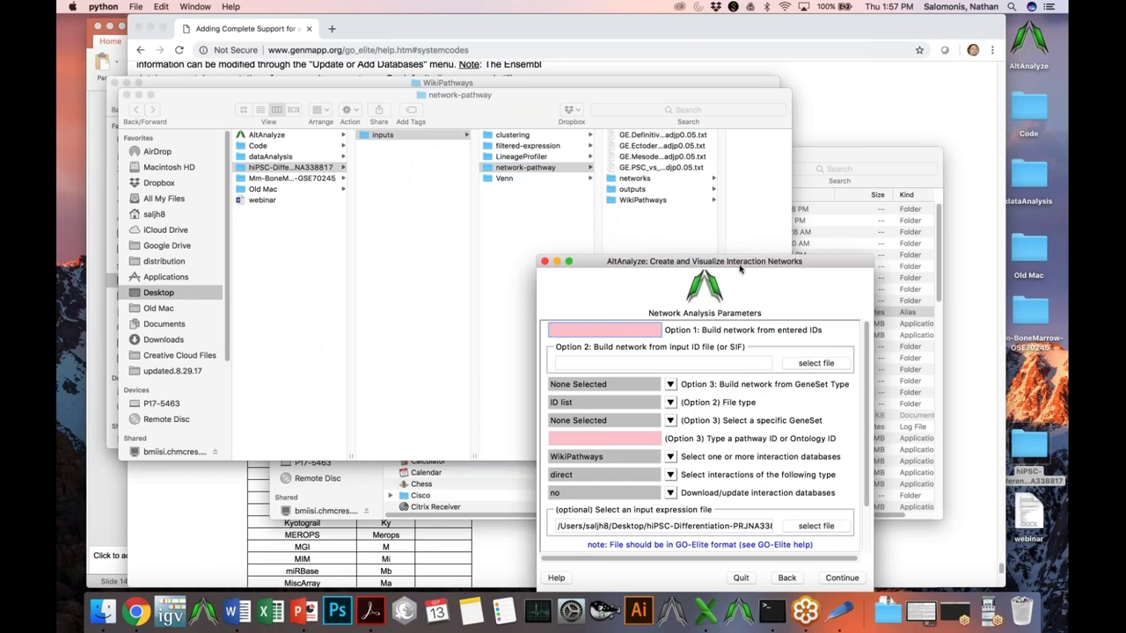
pyautogui.moveTo(695, 261); pyautogui.dragTo(529, 141)
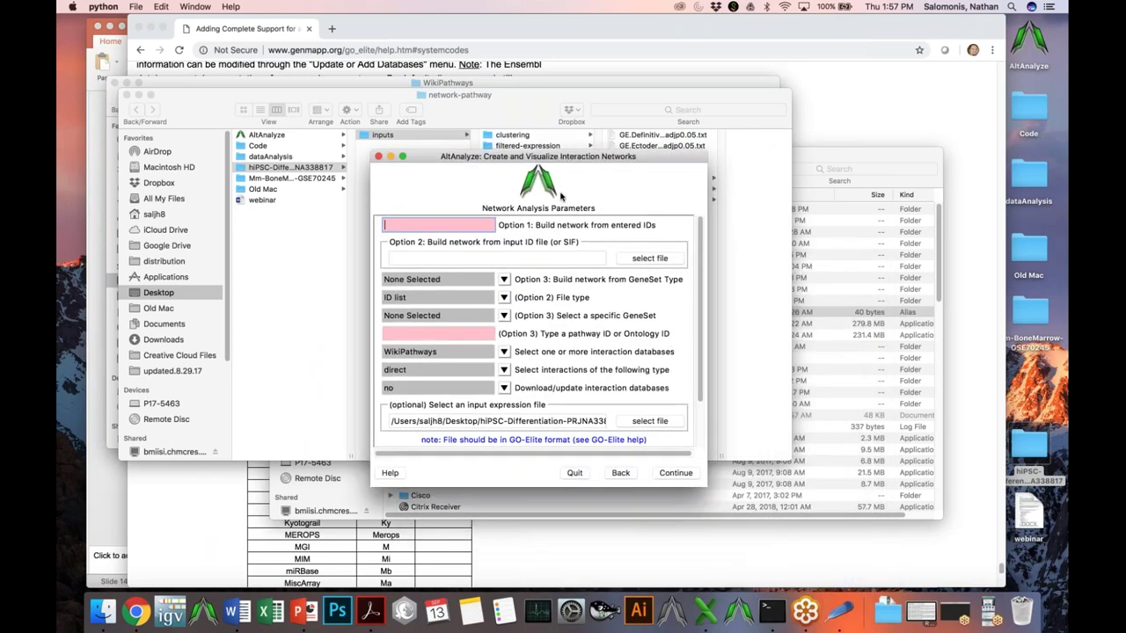
# Choose GeneOntology as the GeneSet type for building the network
pyautogui.click(503, 316)
pyautogui.click(506, 299)
pyautogui.click(505, 299)
pyautogui.click(506, 280)
pyautogui.click(505, 280)
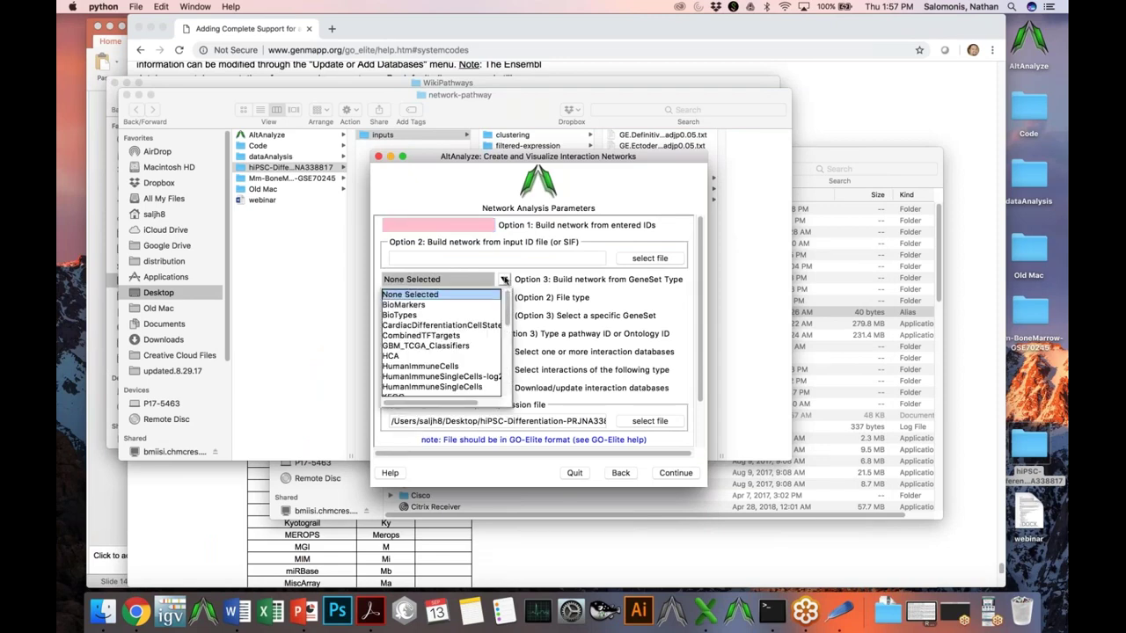
pyautogui.scroll(-5, 481, 368)
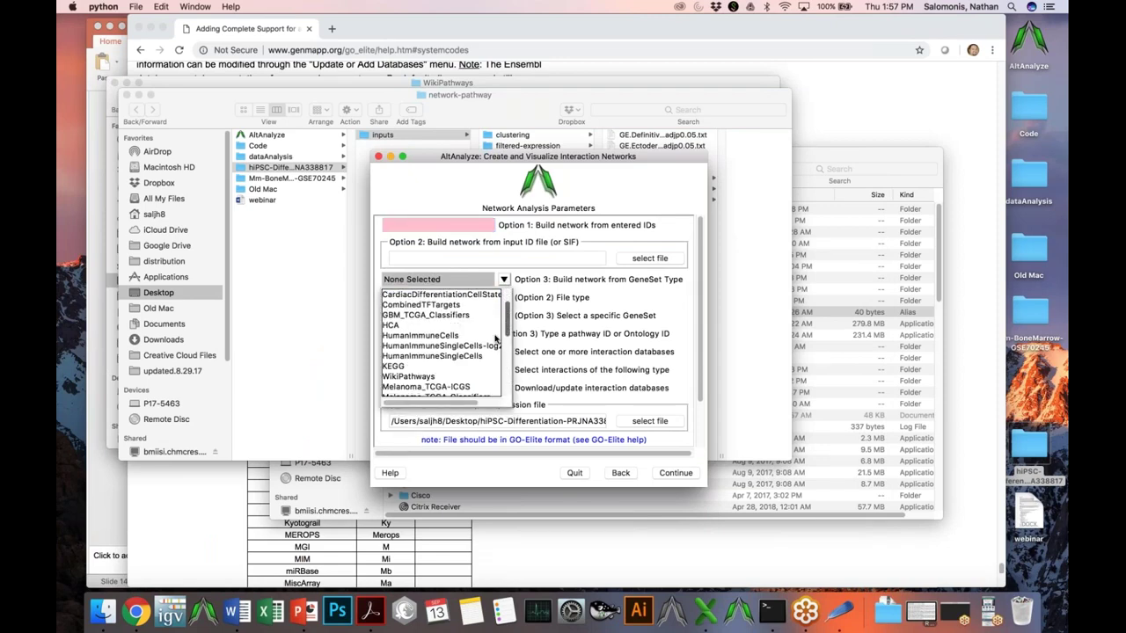
pyautogui.scroll(-3, 480, 368)
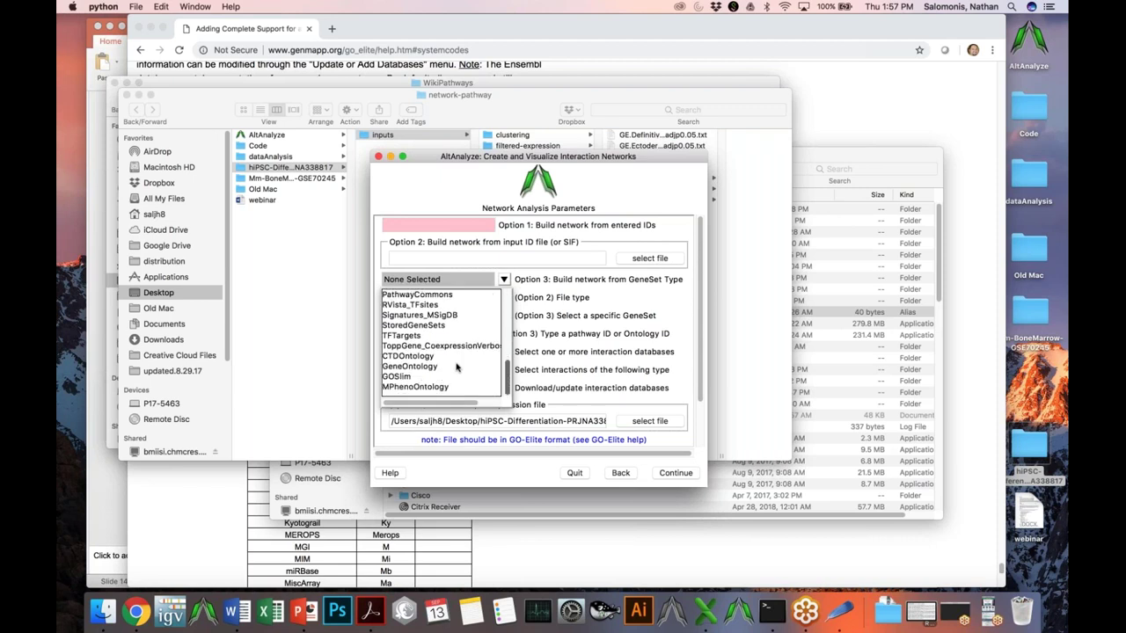
pyautogui.press('Escape')
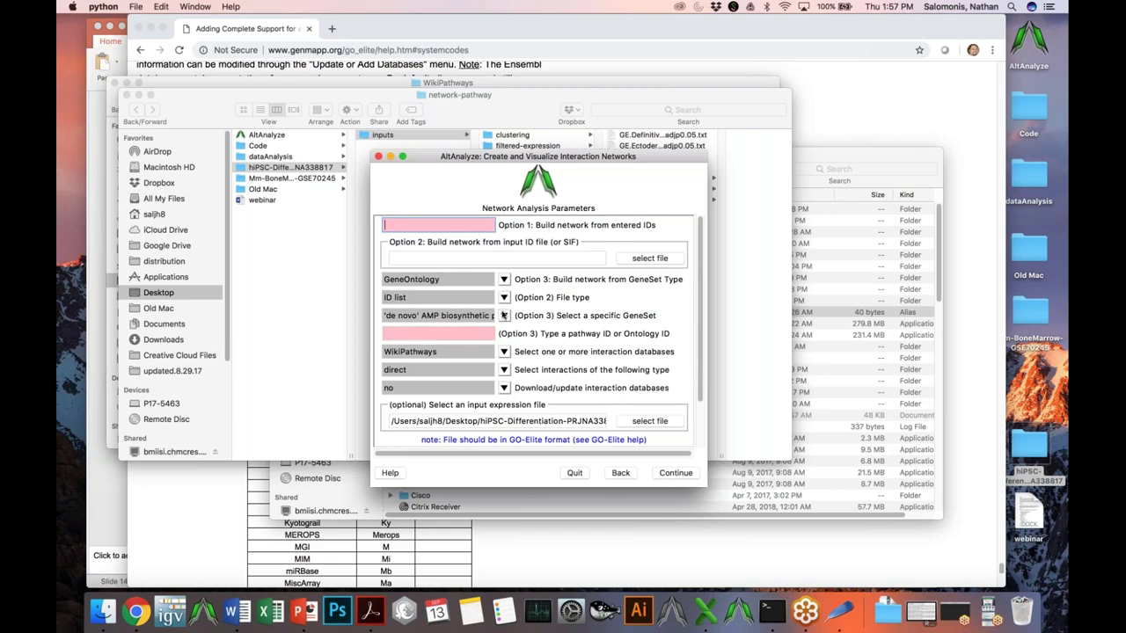
# Reset the GeneSet type for building the network to None Selected
pyautogui.click(504, 315)
pyautogui.click(520, 319)
pyautogui.click(504, 279)
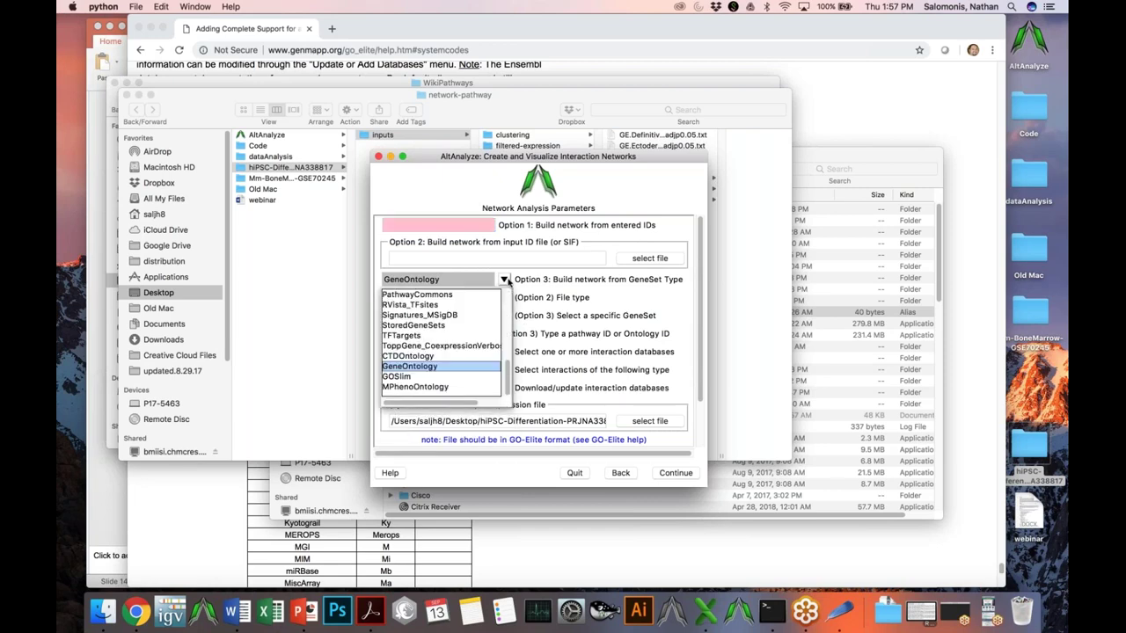
pyautogui.scroll(5, 504, 363)
pyautogui.click(475, 295)
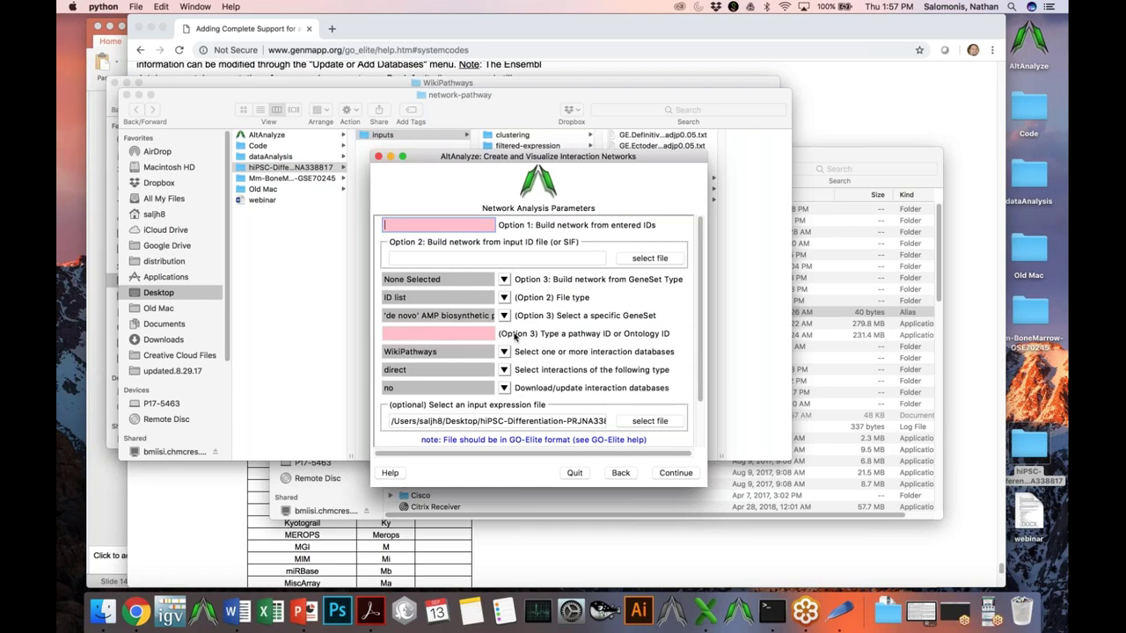
# Select GE.Definitive-Endoderm_vs_PSC-fold2.0_adjp0.05.txt from the network-pathway folder as the input ID file for building the network
pyautogui.click(650, 259)
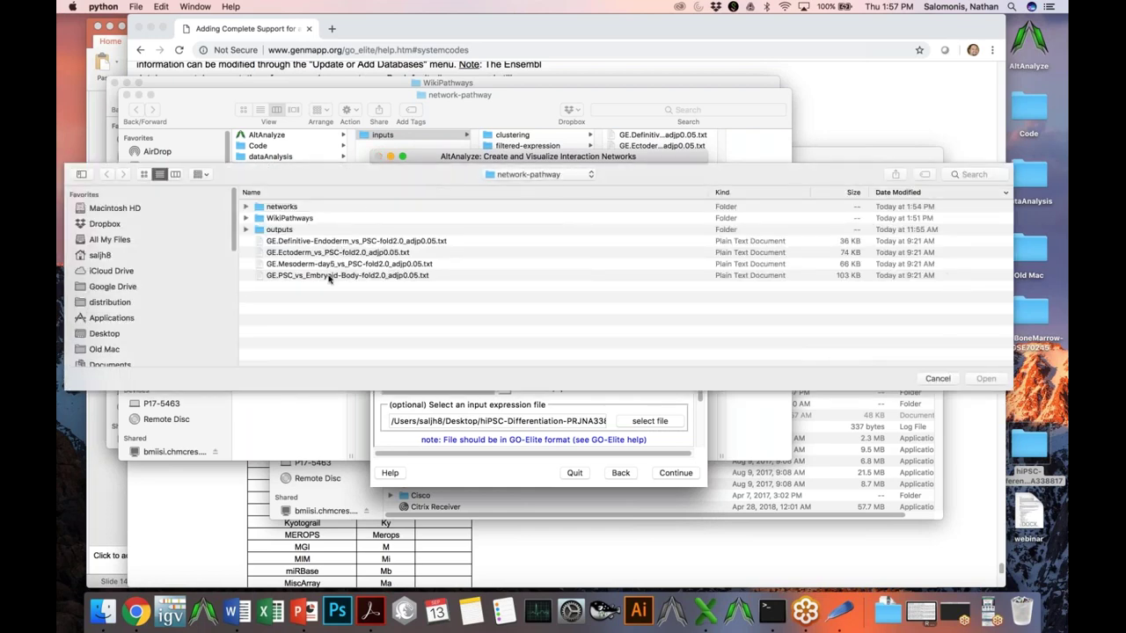
pyautogui.click(335, 277)
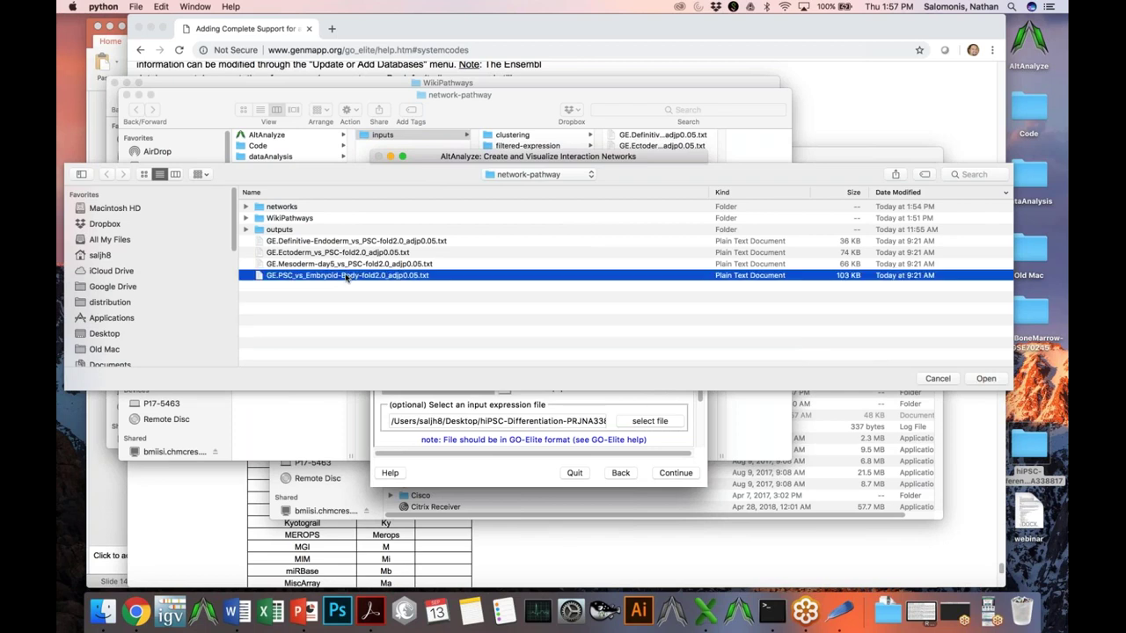
pyautogui.click(345, 245)
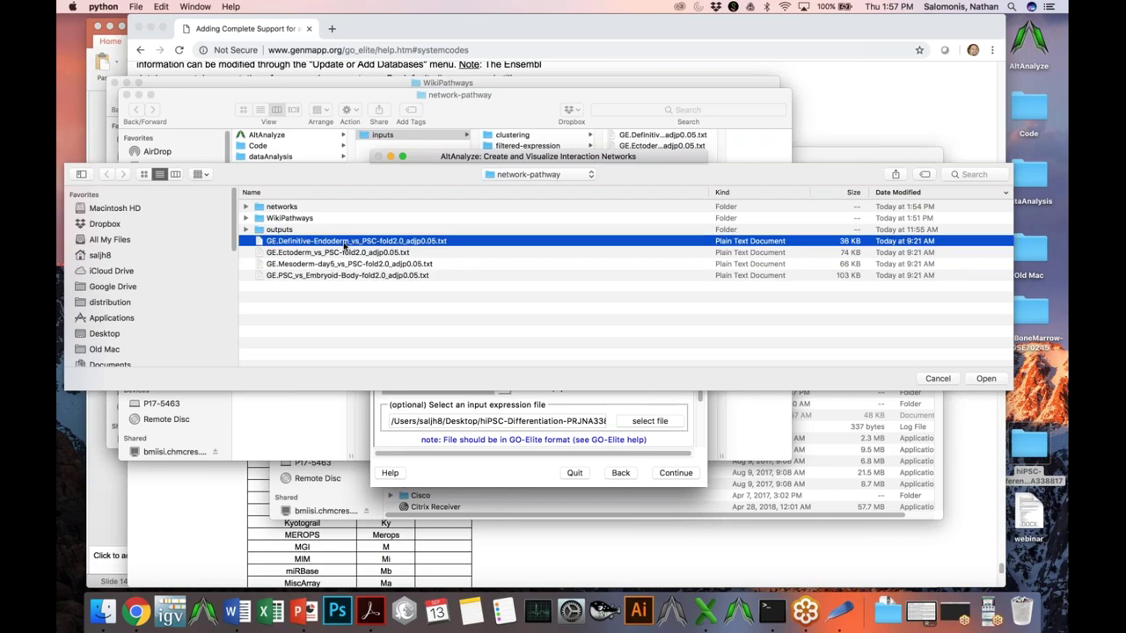
pyautogui.doubleClick(344, 246)
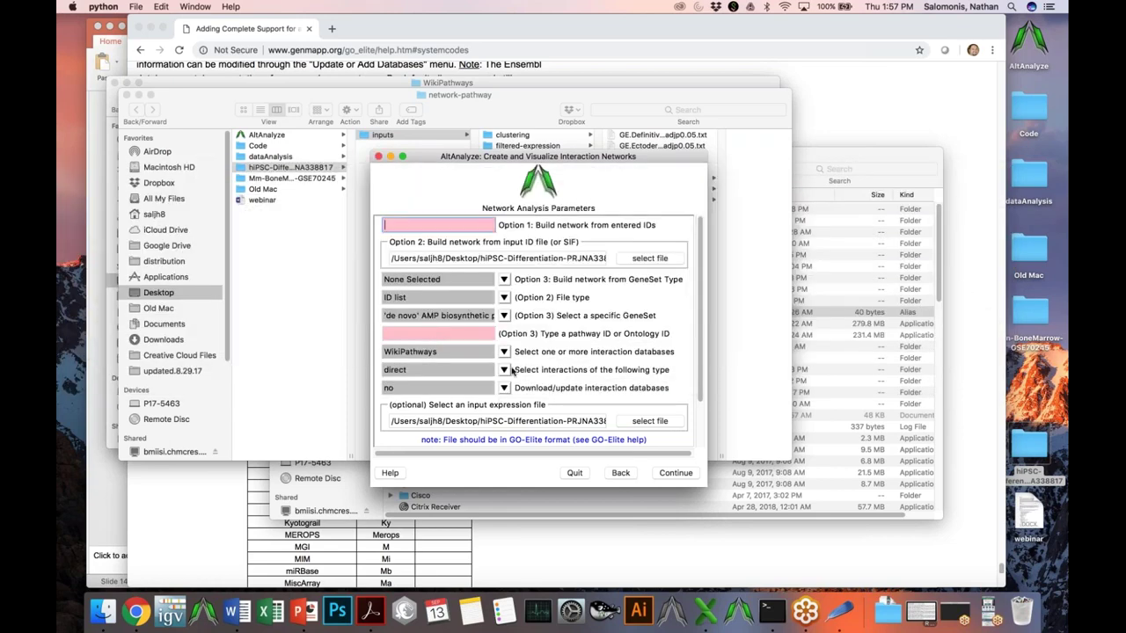
# Review the network parameters, including the available interaction types and interaction databases
pyautogui.scroll(-3, 701, 435)
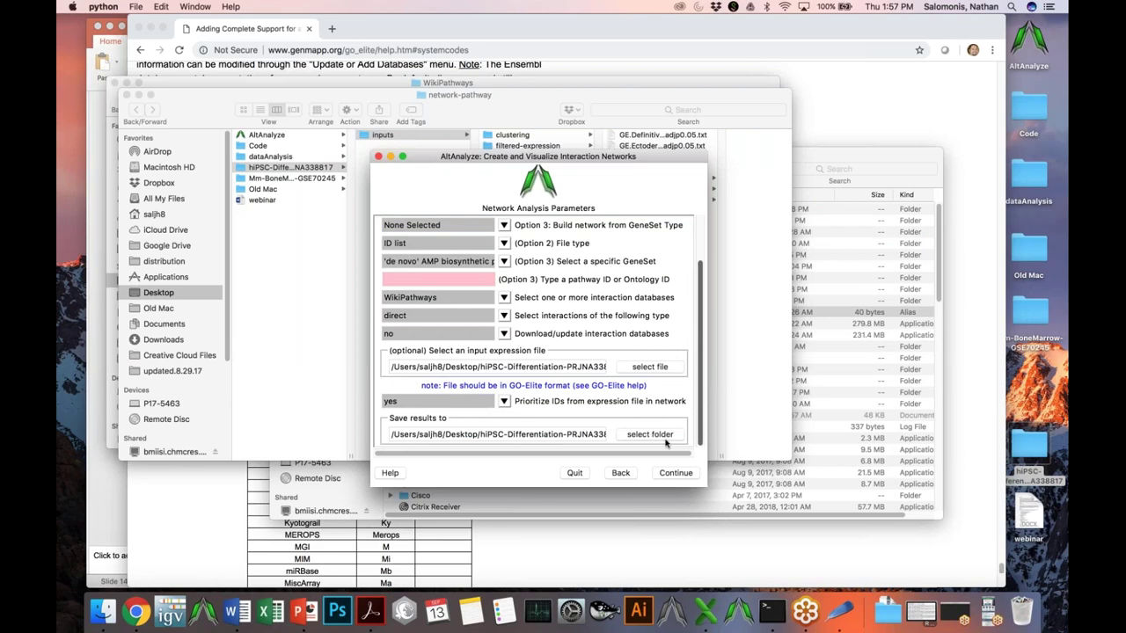
pyautogui.scroll(1, 701, 334)
pyautogui.scroll(3, 701, 334)
pyautogui.scroll(-3, 692, 440)
pyautogui.click(504, 316)
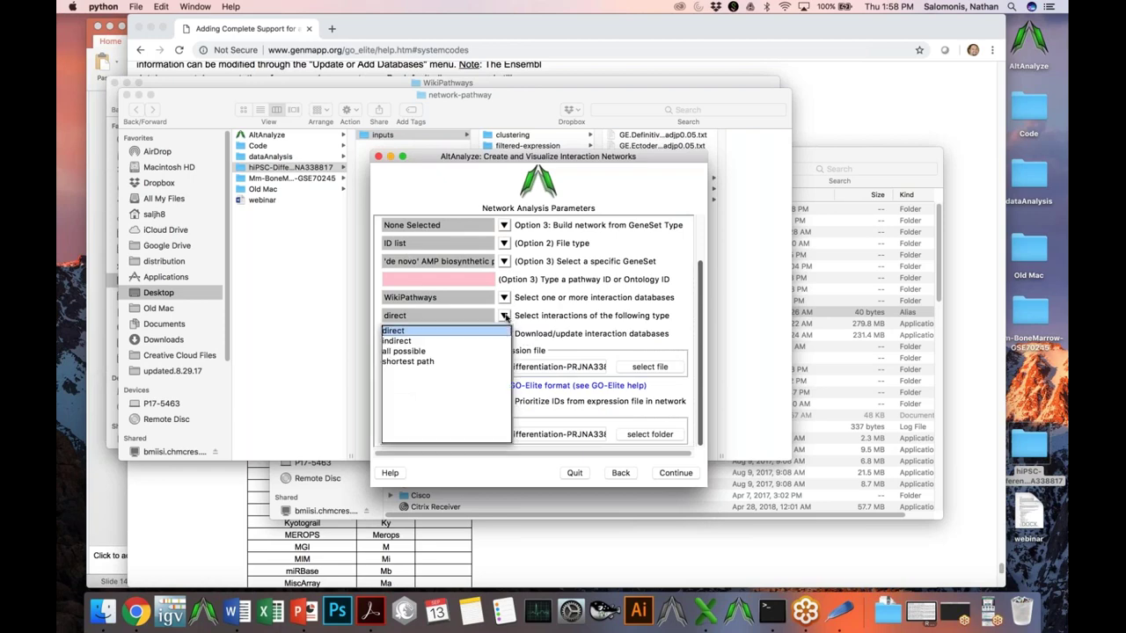
pyautogui.click(506, 317)
pyautogui.click(504, 298)
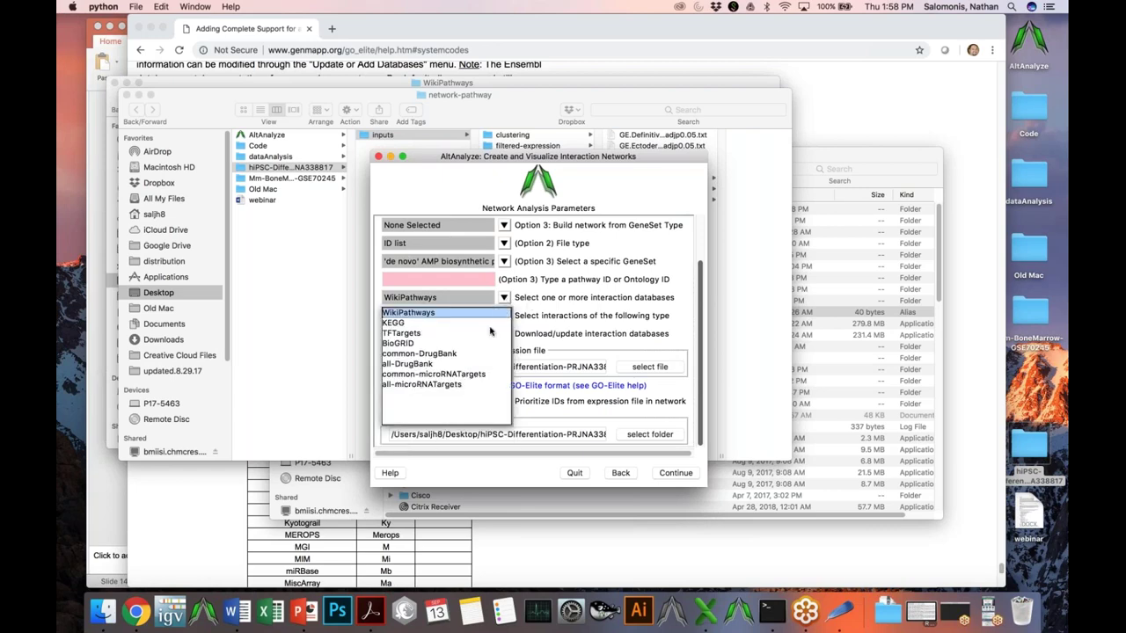
pyautogui.click(490, 330)
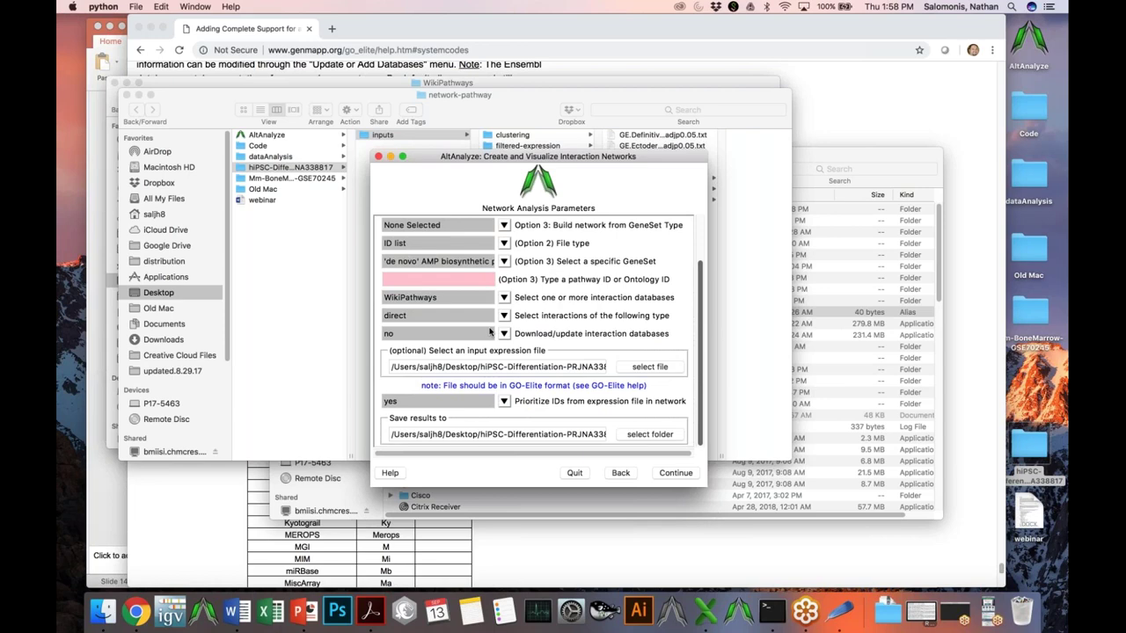
# Generate the direct interaction network from the Definitive Endoderm vs PSC file and examine its gene hubs at full-screen size
pyautogui.click(684, 474)
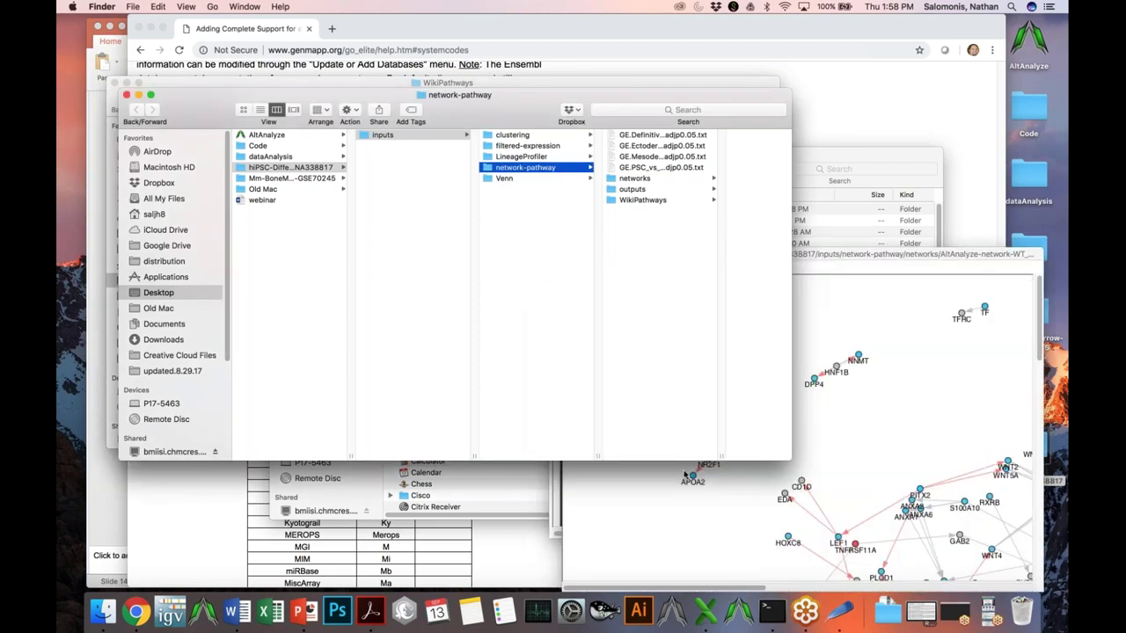
pyautogui.click(594, 255)
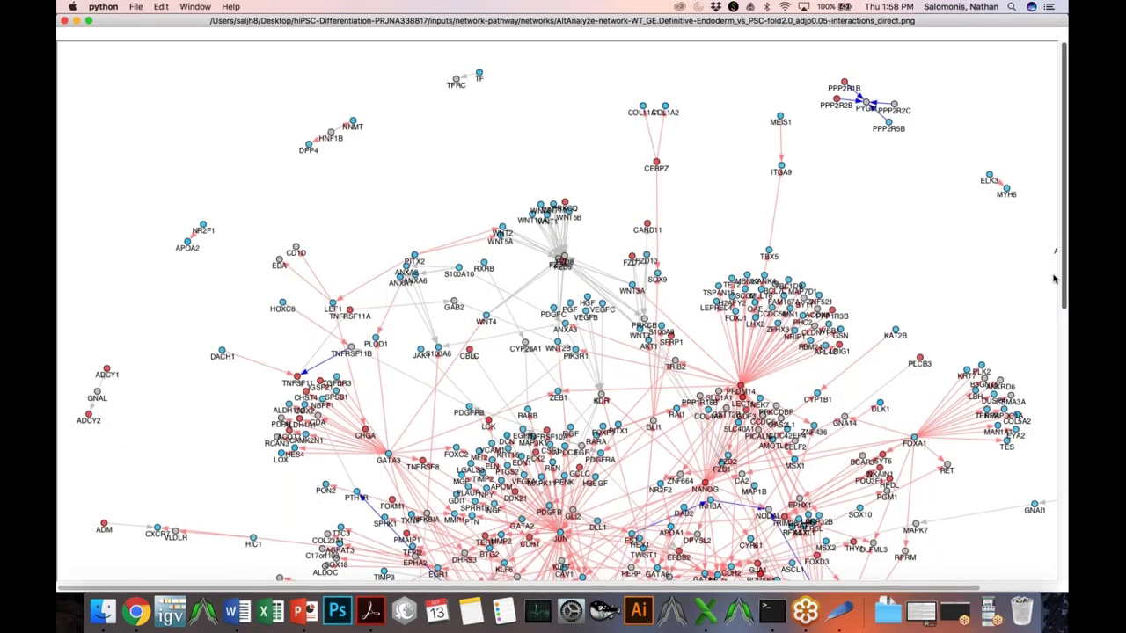
pyautogui.scroll(-5, 1055, 277)
pyautogui.scroll(-10, 1041, 315)
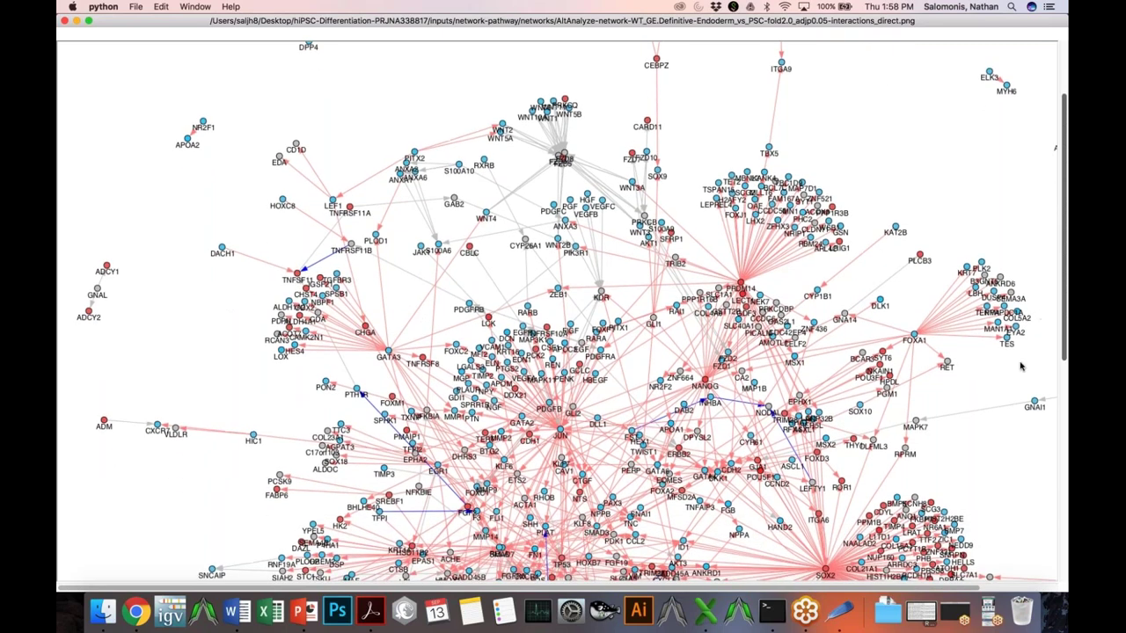
pyautogui.scroll(-3, 1018, 380)
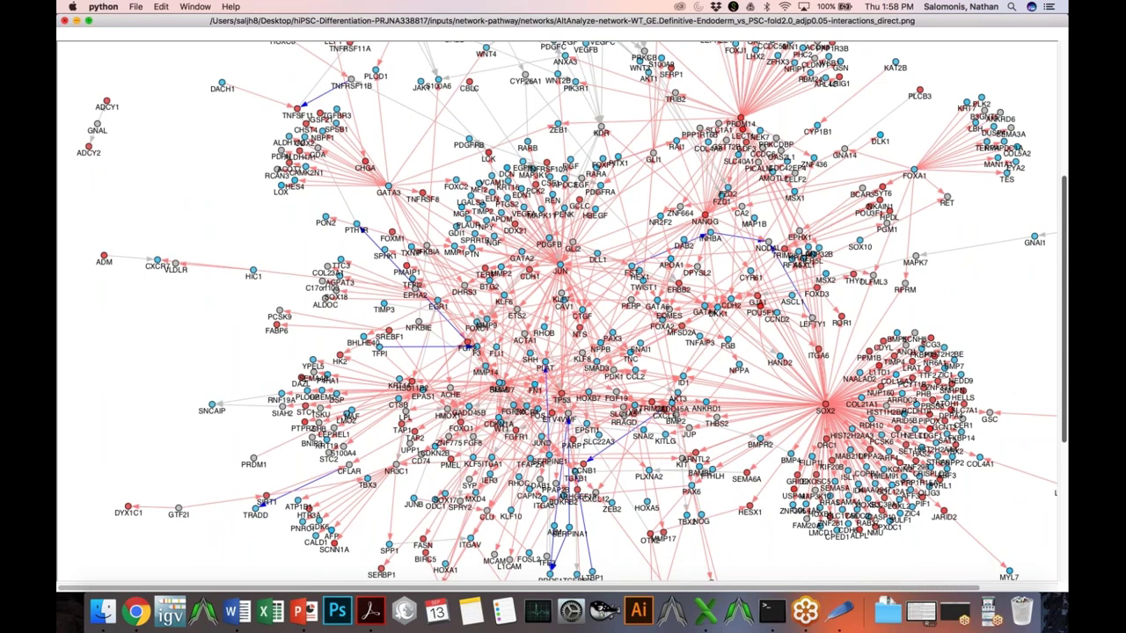
# Close the network view and quit AltAnalyze from the additional analysis options
pyautogui.click(64, 20)
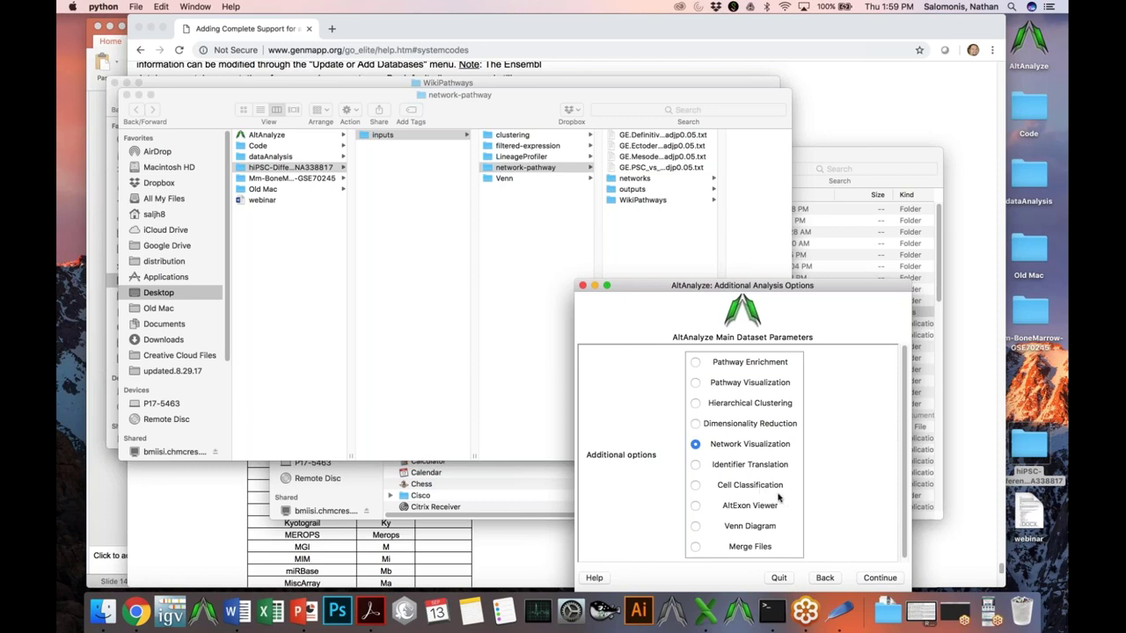
pyautogui.click(777, 578)
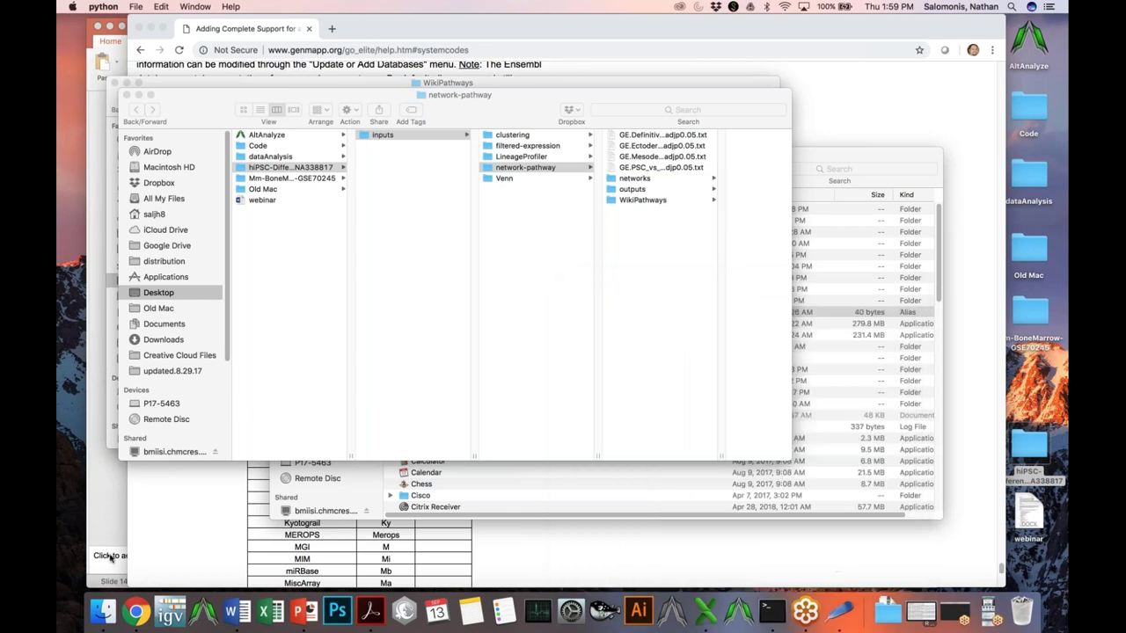
# Switch to Chrome, return to the AltAnalyze home page, and open its Tutorials documentation
pyautogui.click(137, 611)
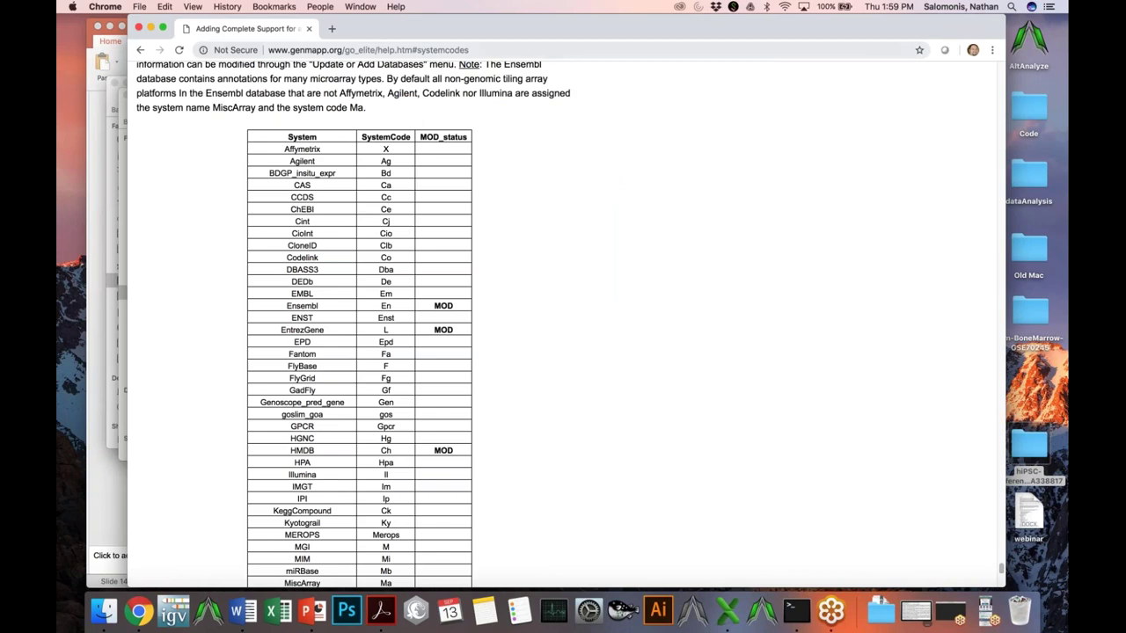
pyautogui.press('super+bracketleft')
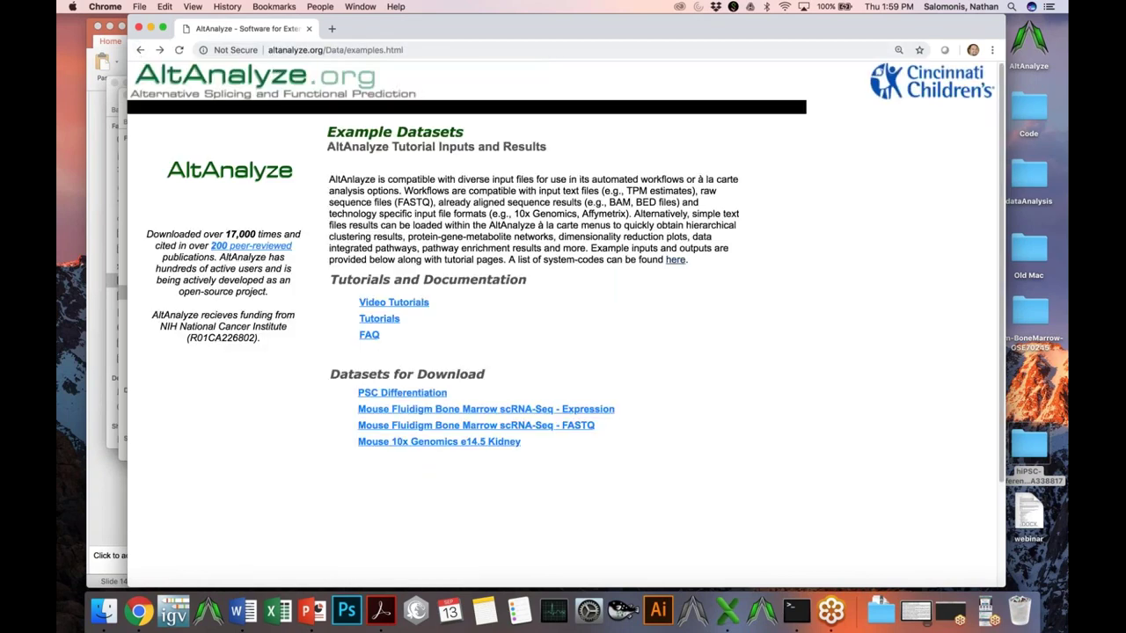
pyautogui.click(145, 50)
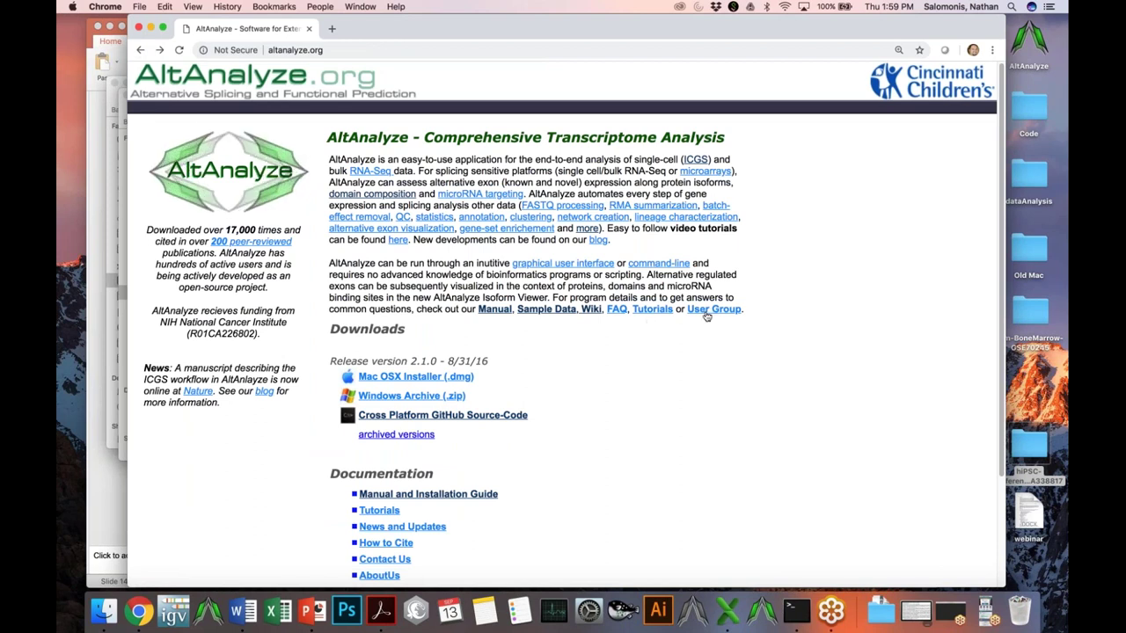
pyautogui.click(652, 309)
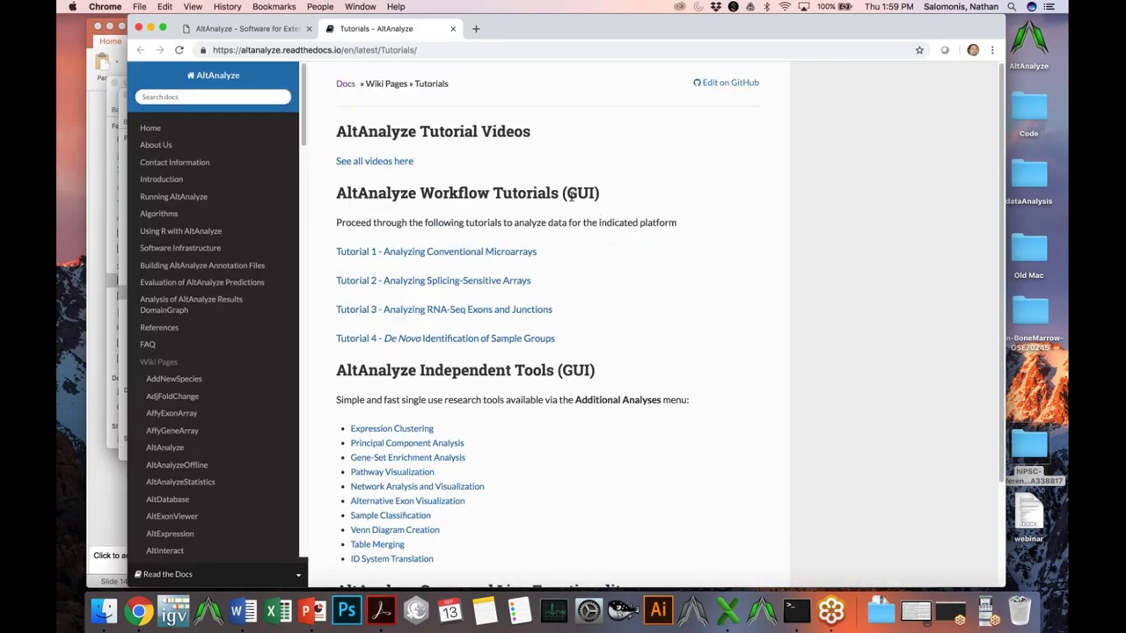
# Open the page with all AltAnalyze tutorial videos and look through the listed videos down to the PathVisio pathway tutorial
pyautogui.click(391, 163)
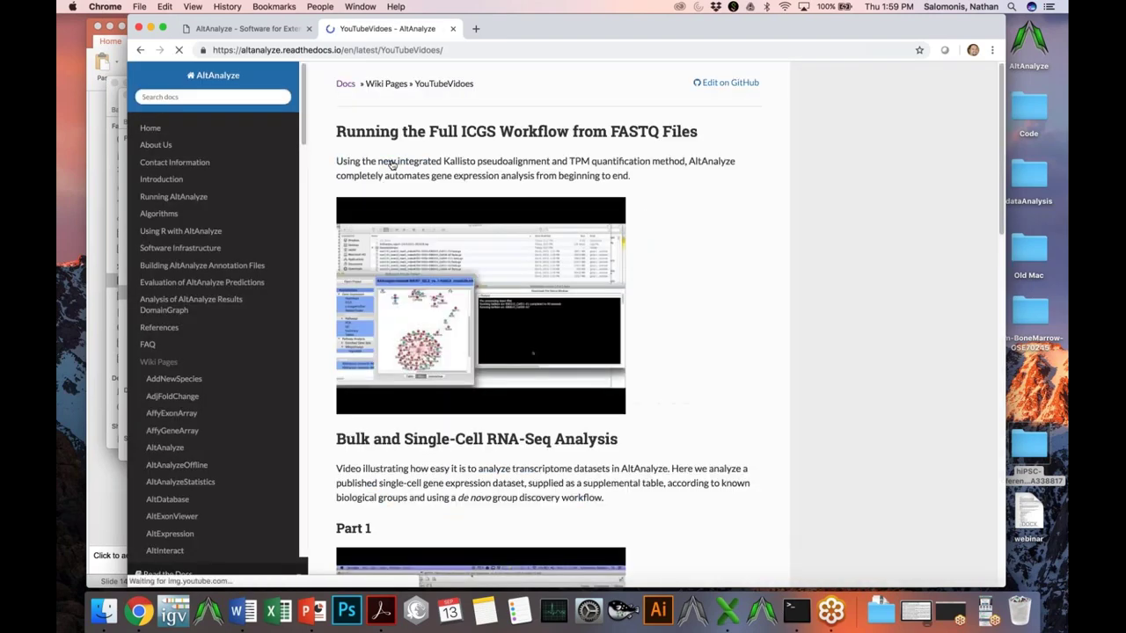
pyautogui.scroll(-2, 439, 264)
pyautogui.scroll(-4, 439, 264)
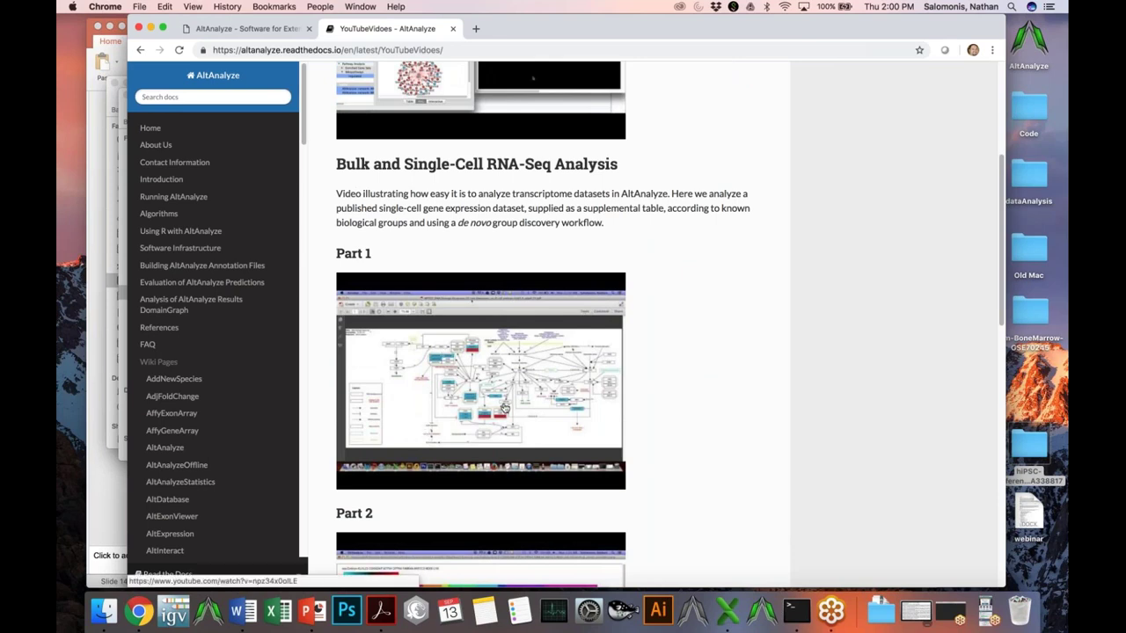
pyautogui.scroll(-5, 505, 409)
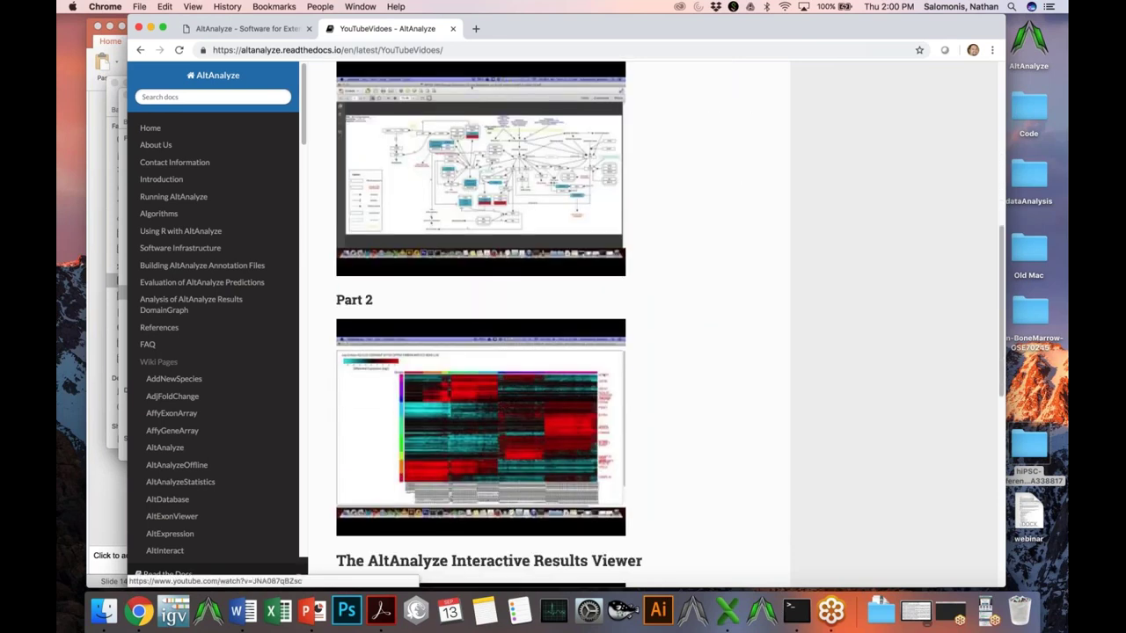
pyautogui.scroll(-4, 498, 554)
pyautogui.scroll(-3, 481, 352)
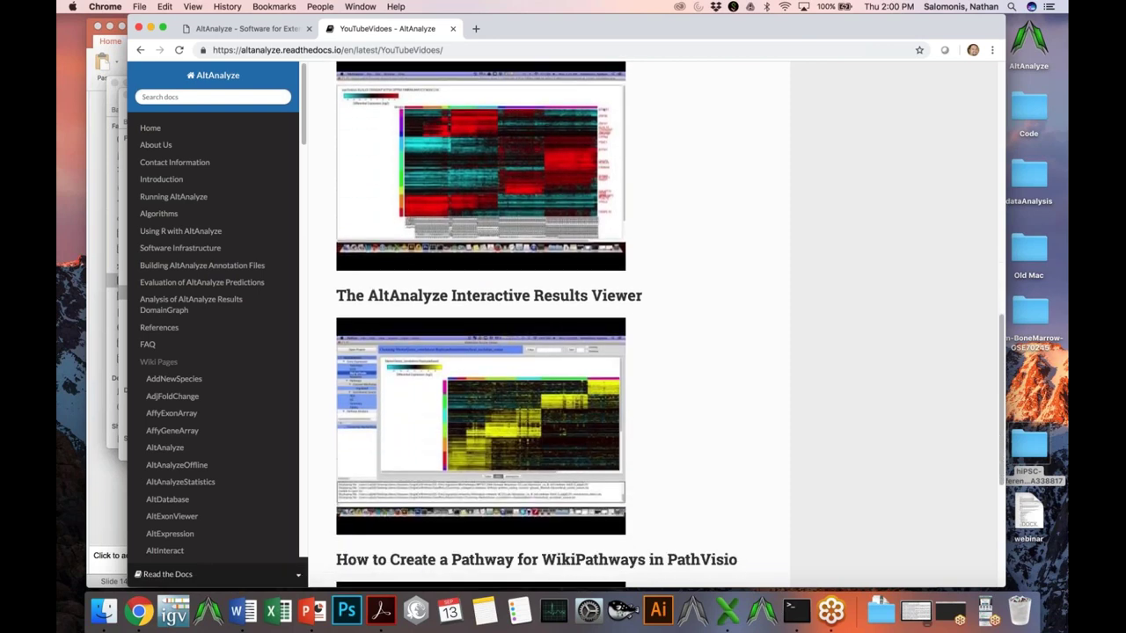
pyautogui.scroll(-5, 480, 352)
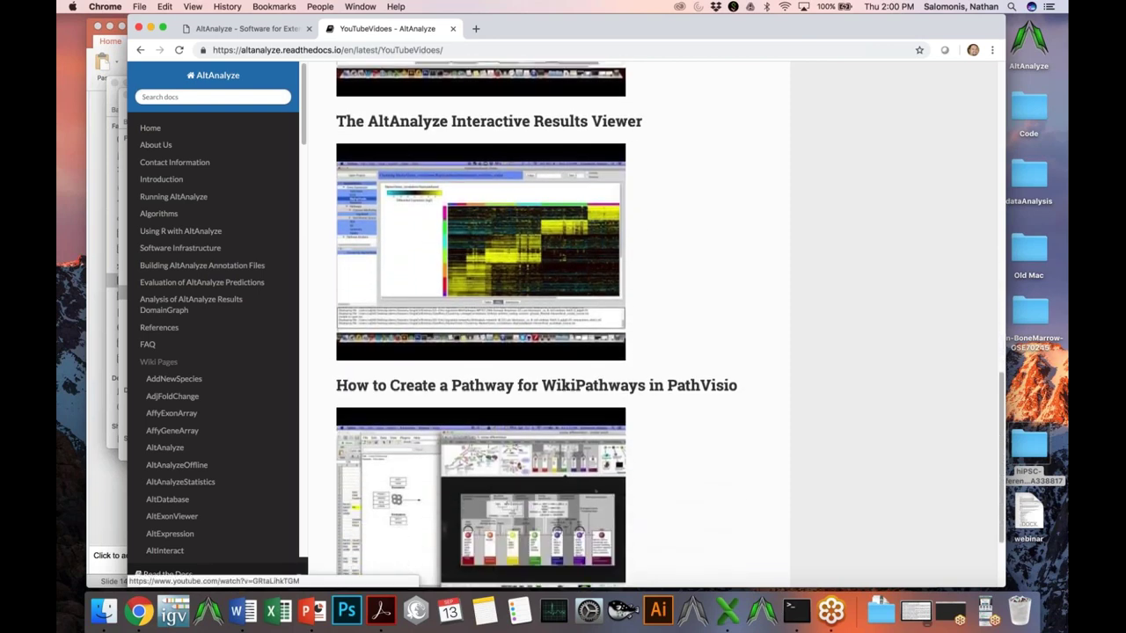
# Return to the Tutorials page and bring up the GoToWebinar Control Panel
pyautogui.click(141, 52)
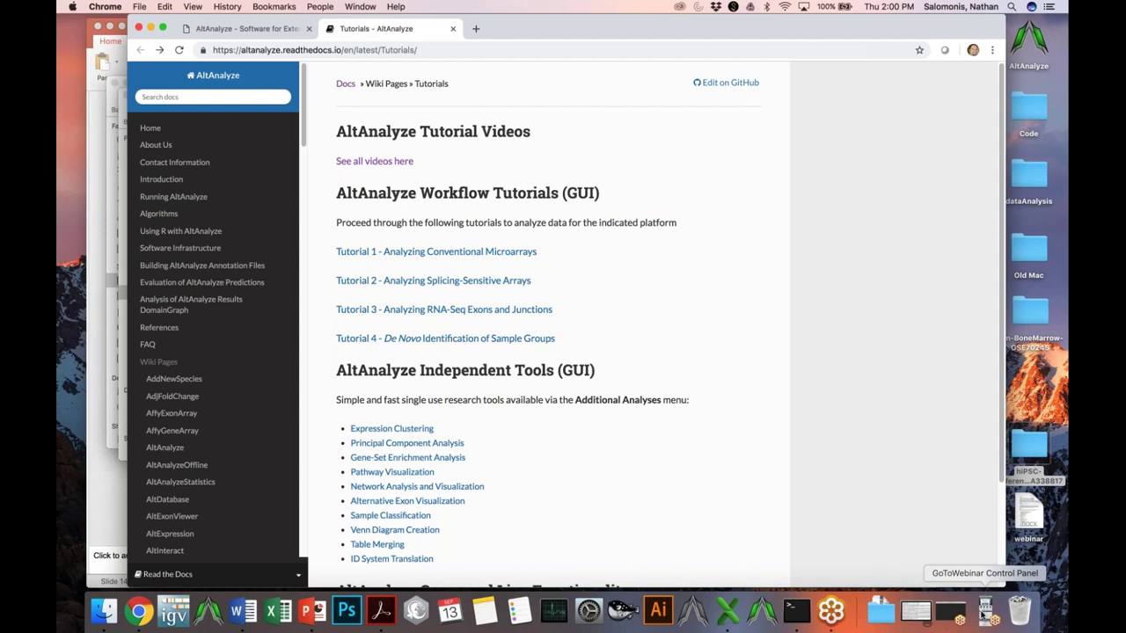
pyautogui.click(983, 613)
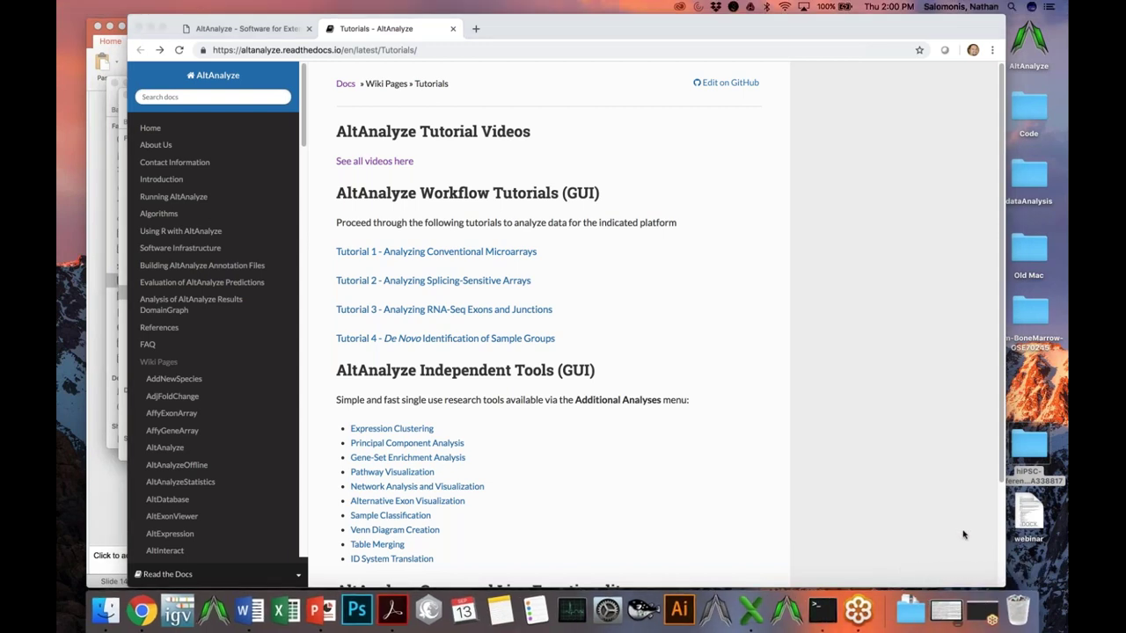